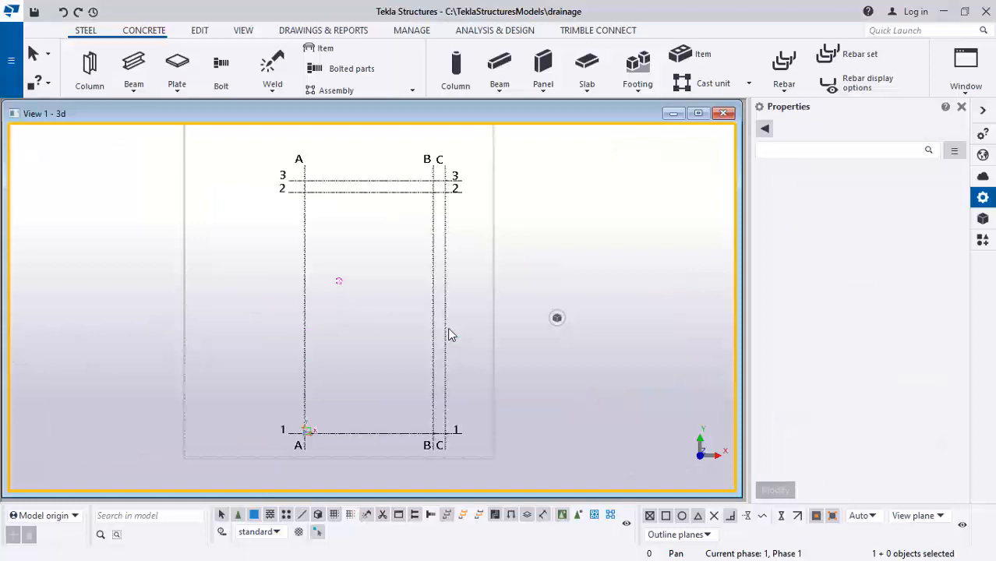
scroll(457, 305, up, 1)
scroll(456, 307, down, 2)
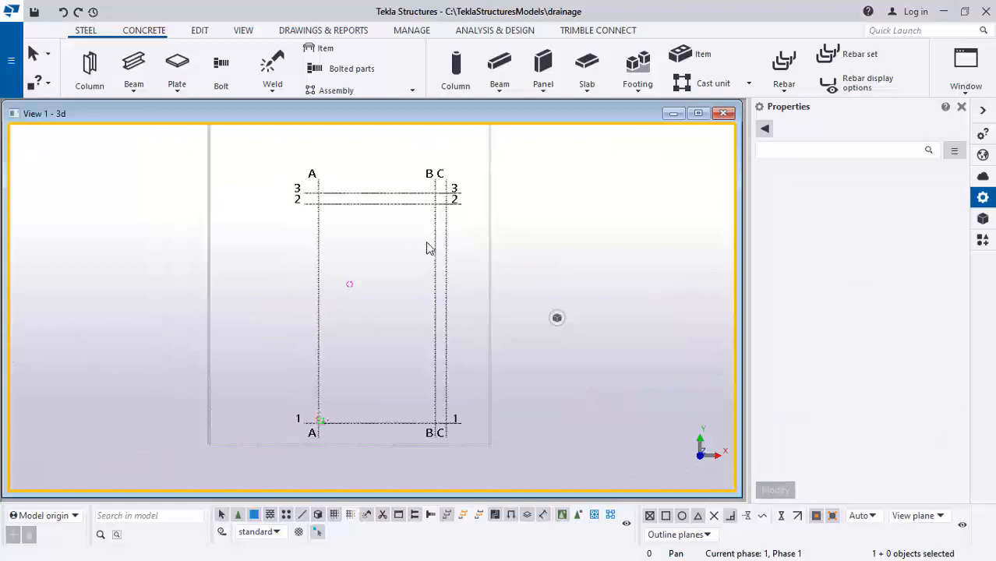
scroll(399, 205, up, 1)
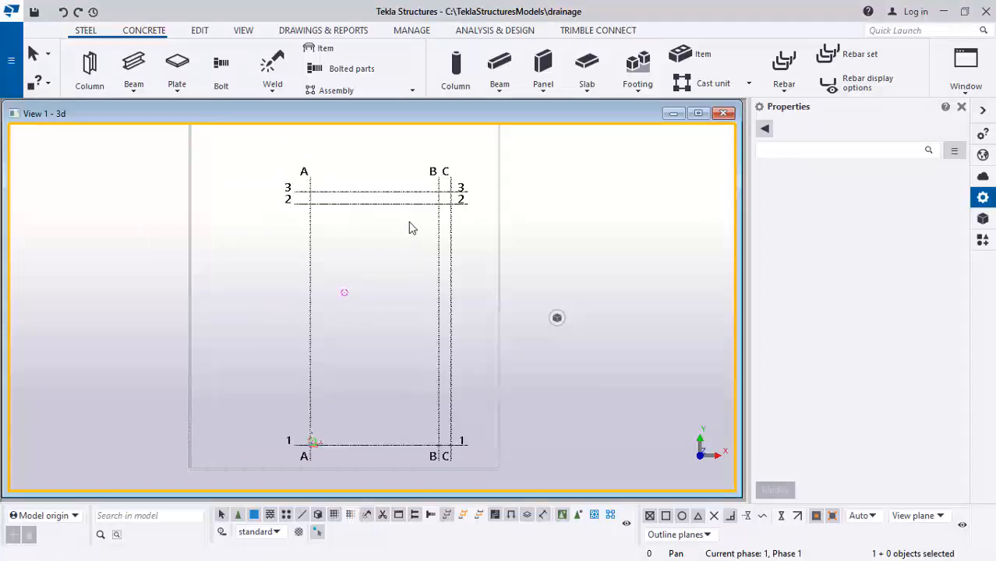
Select the rectangular grid and examine its coordinates and labels
click(450, 254)
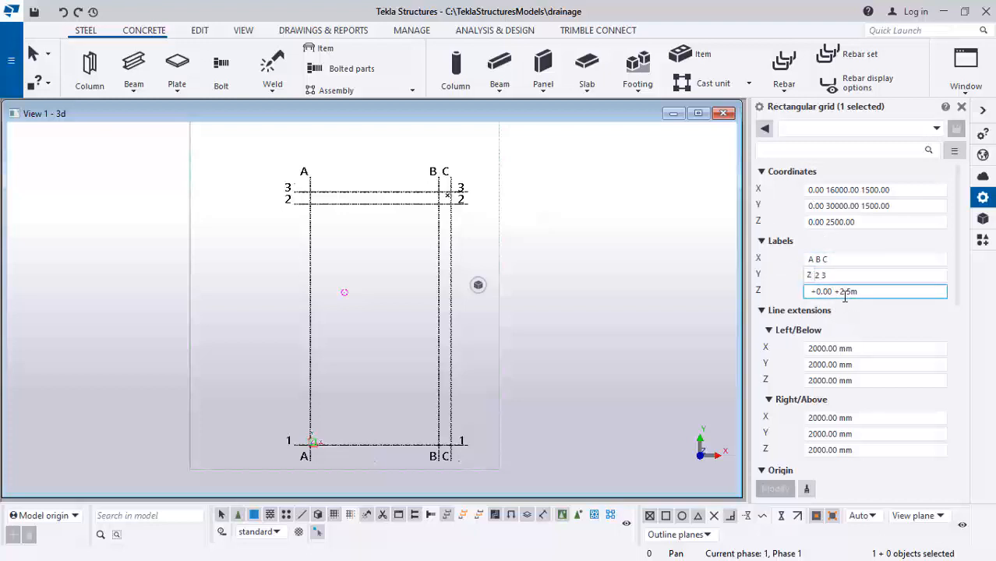
scroll(455, 236, down, 3)
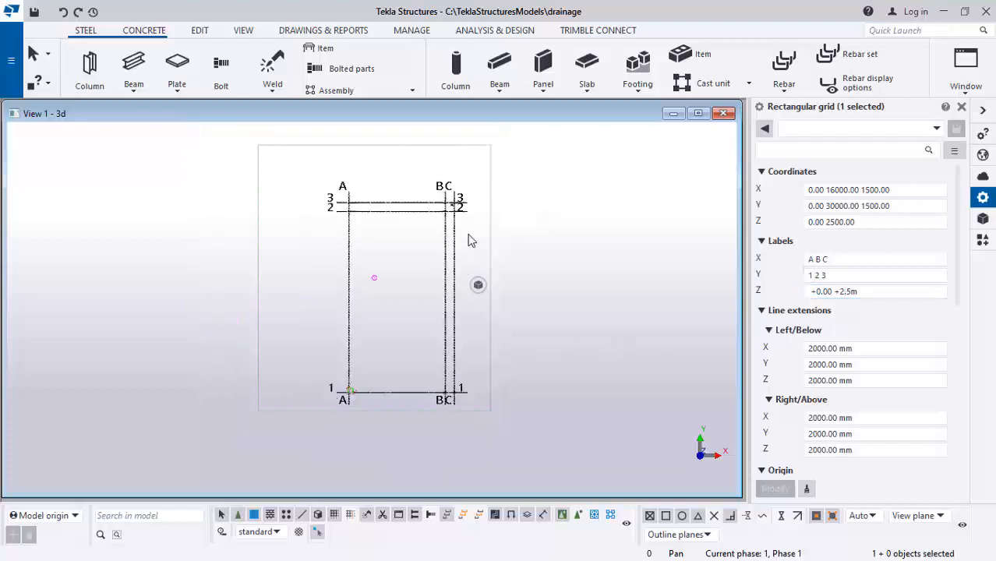
scroll(449, 248, up, 3)
scroll(449, 248, down, 3)
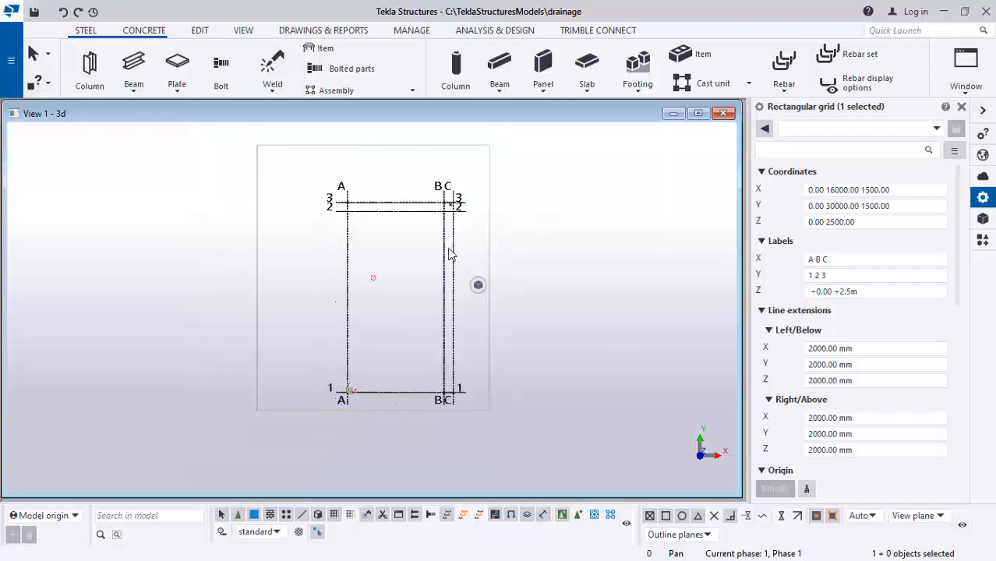
scroll(449, 248, up, 1)
scroll(469, 391, up, 2)
scroll(450, 413, up, 2)
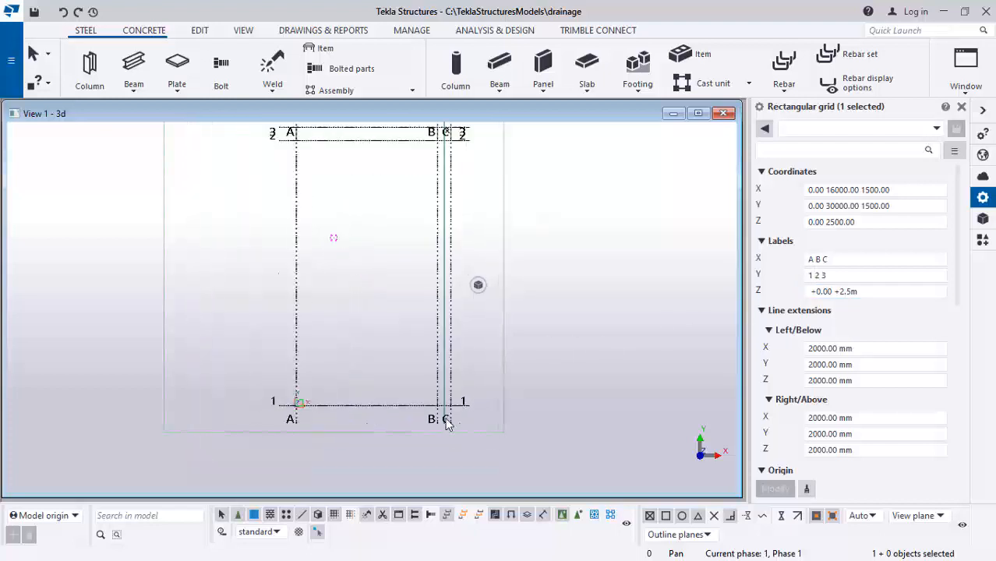
scroll(438, 366, down, 2)
scroll(442, 359, down, 1)
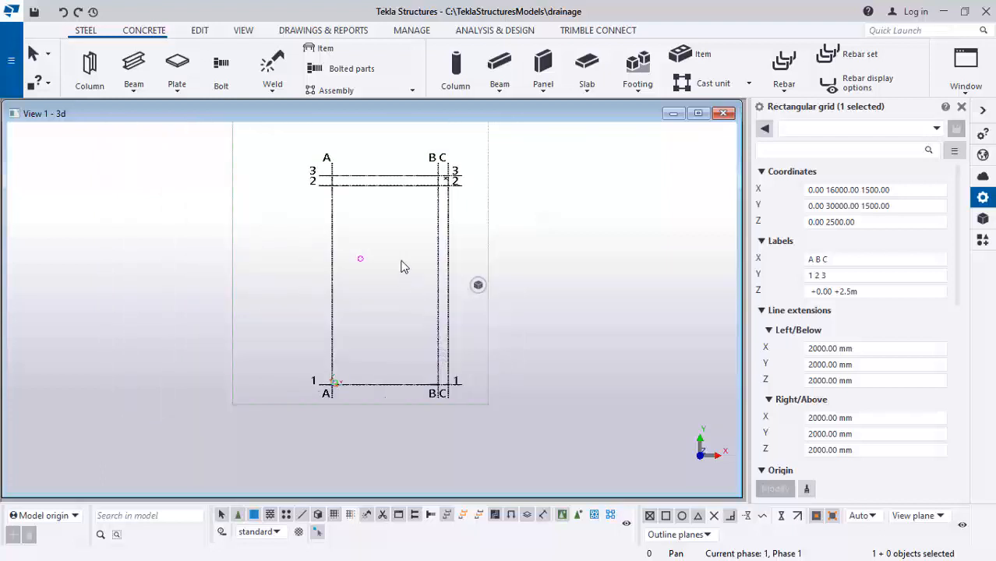
scroll(425, 373, up, 2)
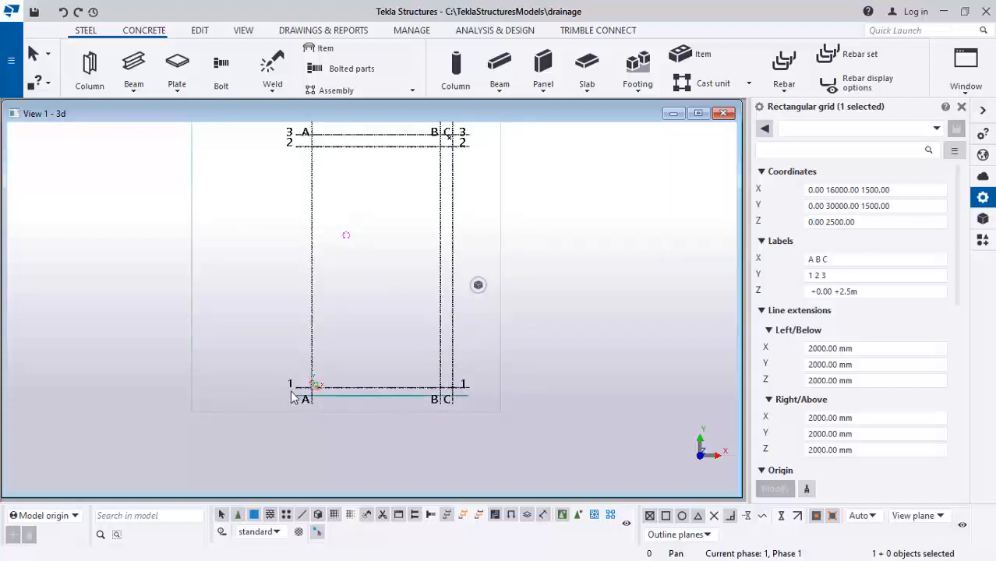
Open the named view GRID LINE 1 from the view list
click(964, 94)
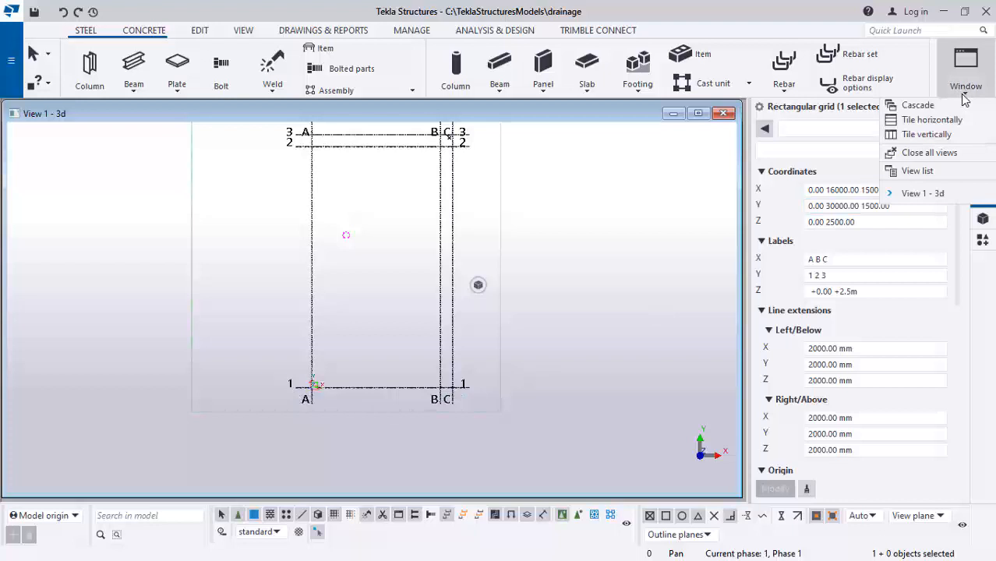
click(917, 170)
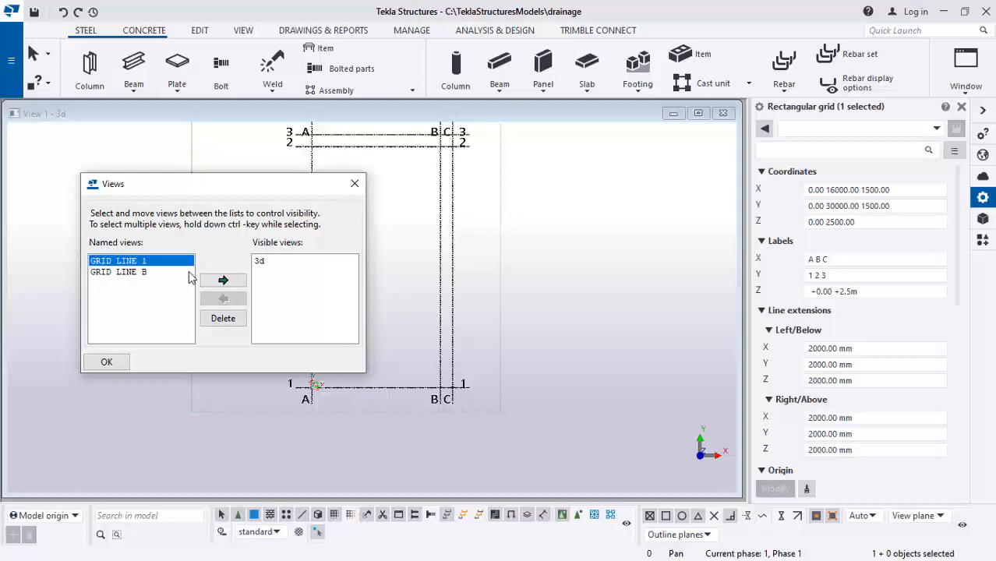
click(223, 280)
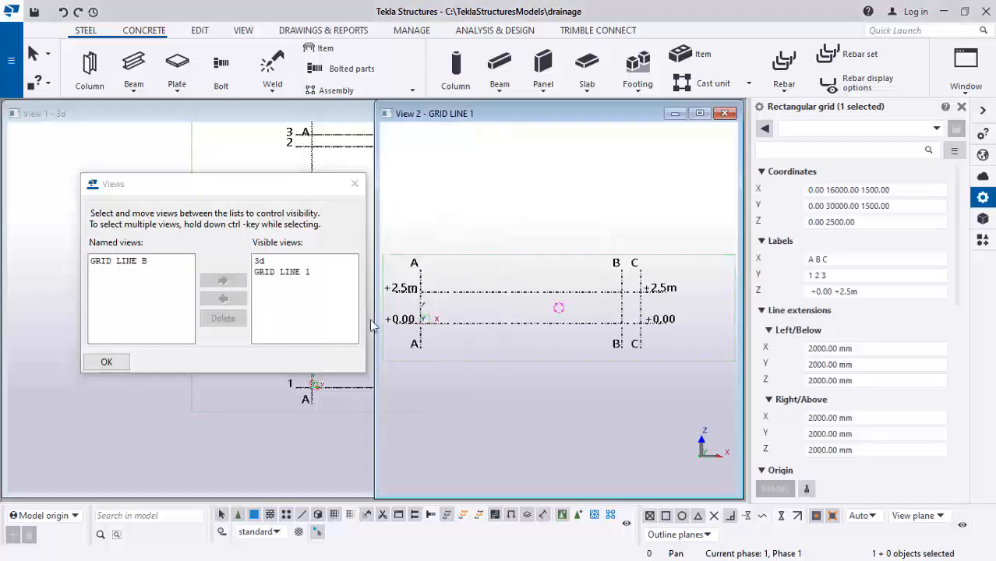
click(121, 365)
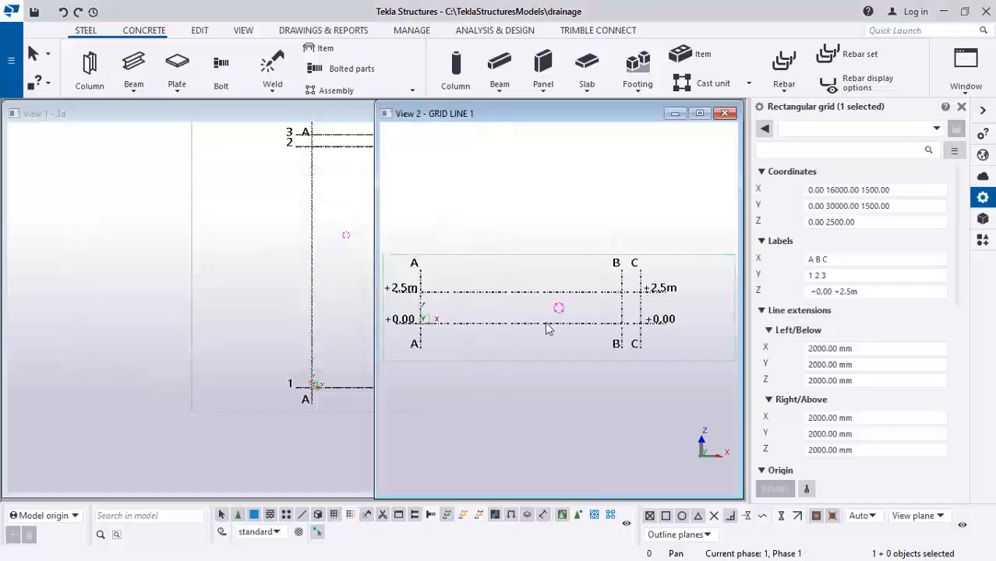
Tile the open views vertically
scroll(667, 258, up, 1)
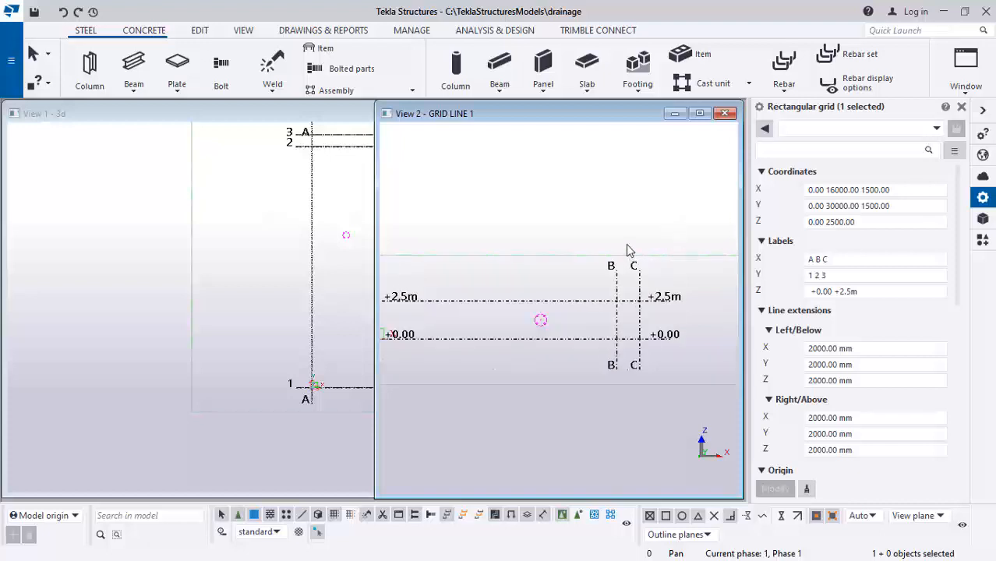
scroll(629, 251, up, 1)
click(965, 68)
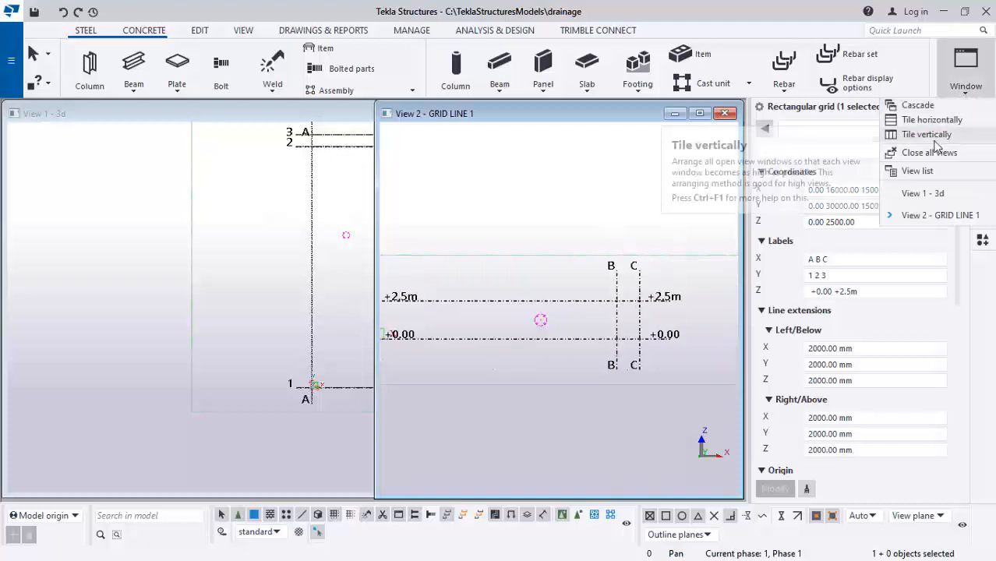
click(926, 135)
Examine grid lines B and C in the GRID LINE 1 view
scroll(538, 273, up, 2)
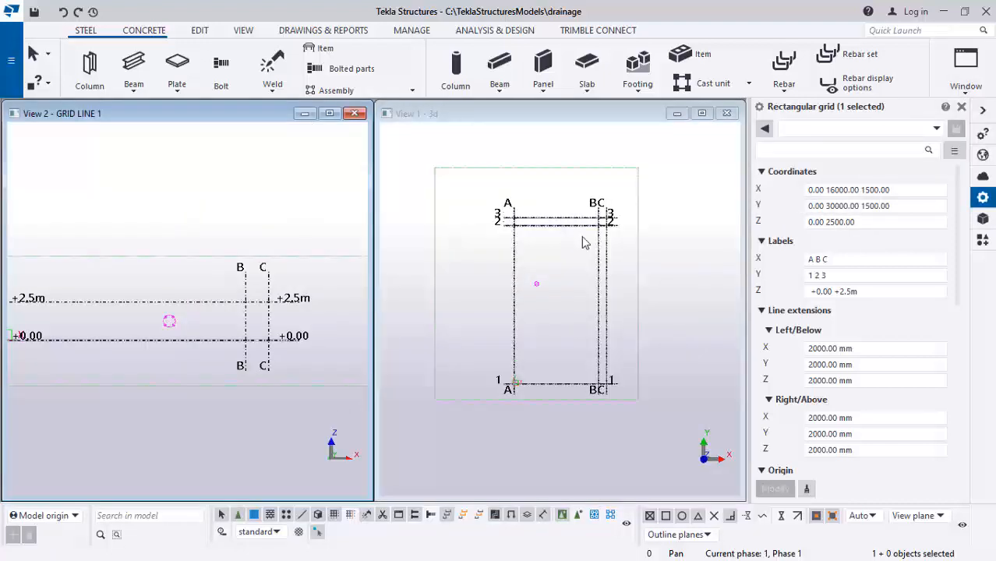
scroll(301, 319, down, 1)
scroll(165, 338, up, 3)
scroll(291, 312, down, 4)
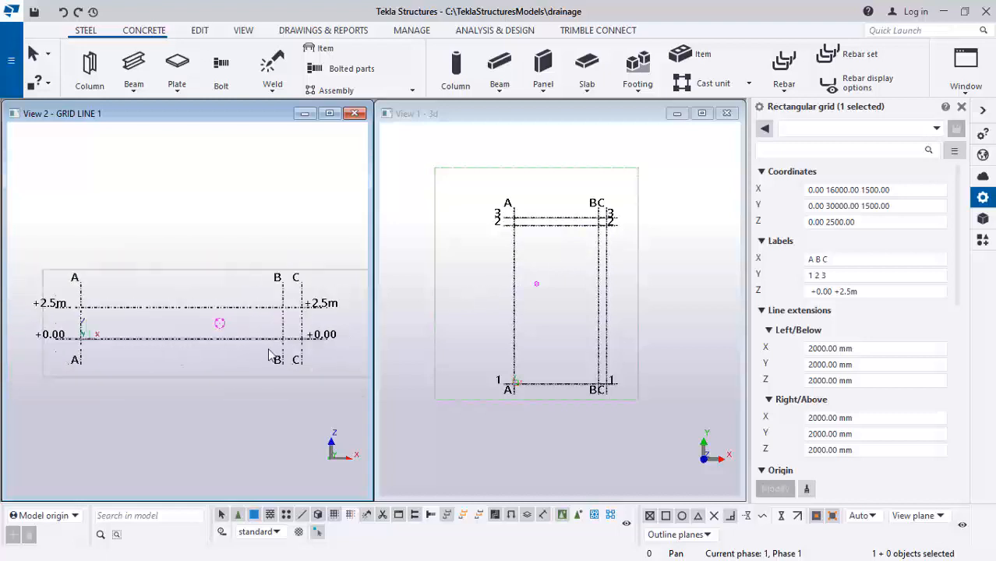
scroll(161, 304, up, 1)
scroll(321, 319, up, 3)
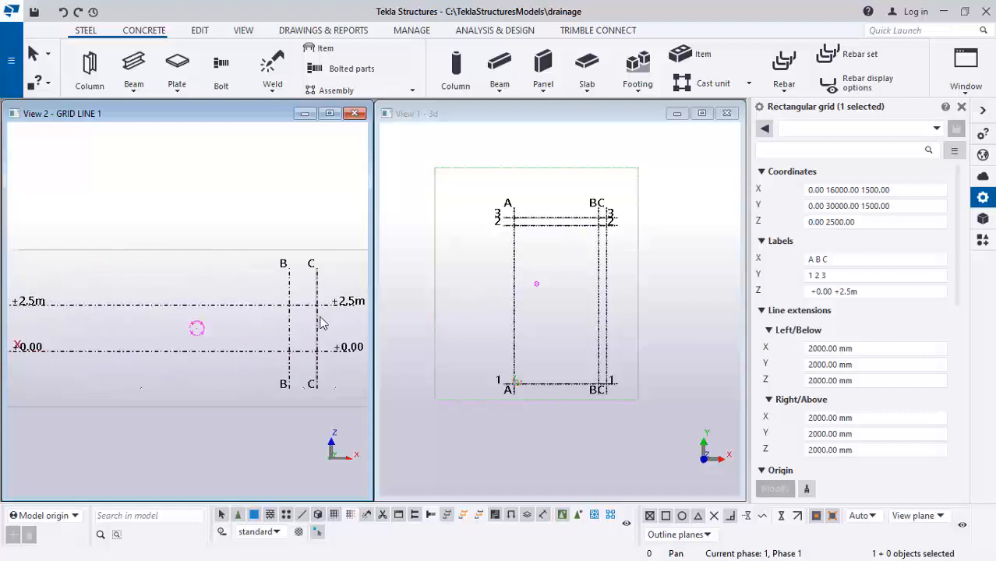
scroll(304, 312, up, 2)
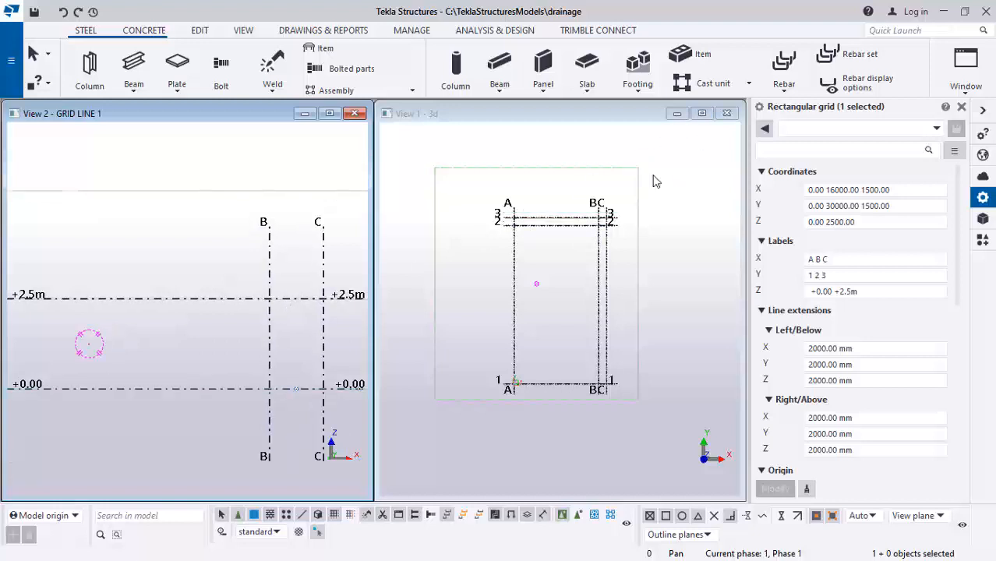
scroll(321, 314, up, 2)
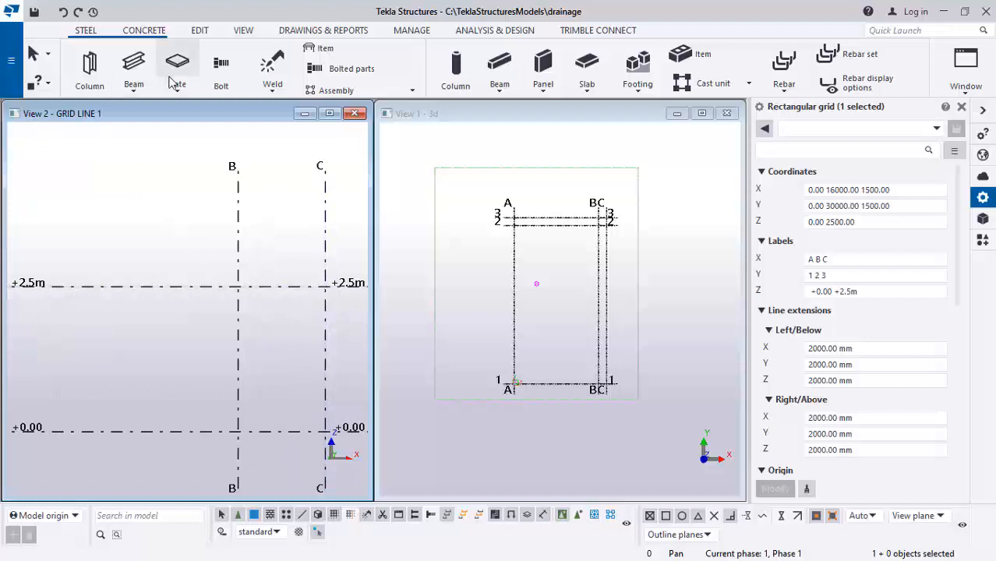
click(594, 70)
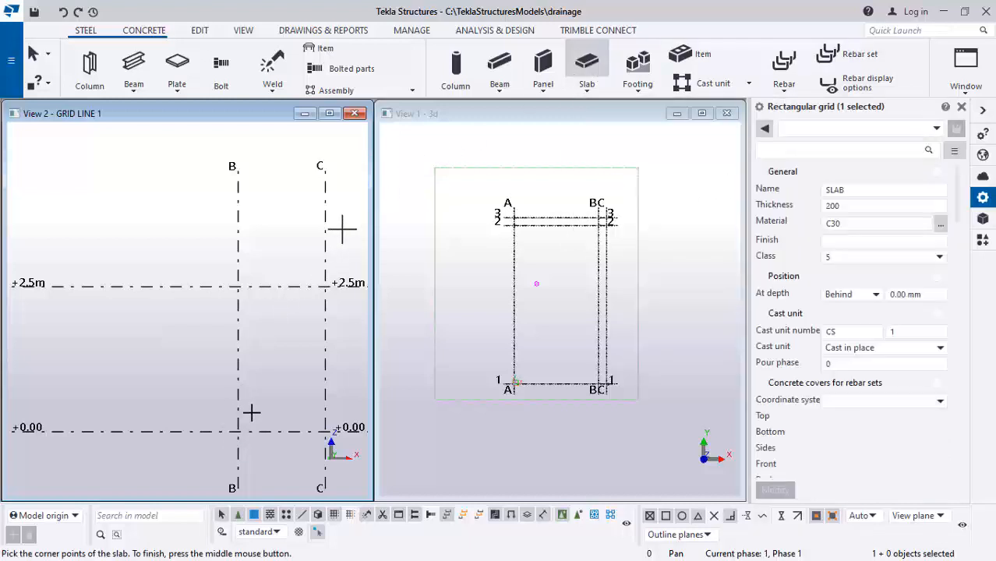
scroll(250, 412, up, 1)
scroll(206, 274, down, 1)
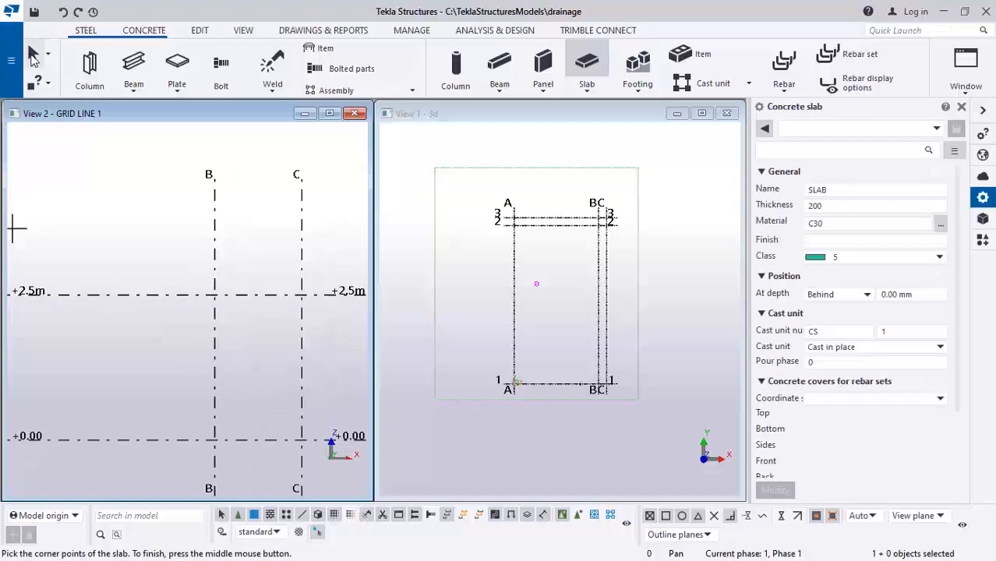
click(36, 54)
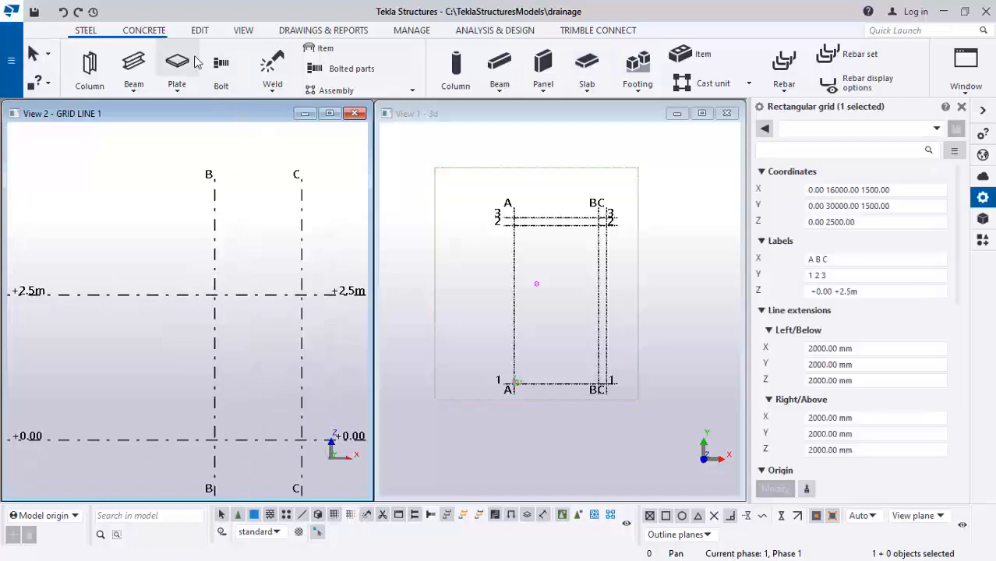
Create points at grid B's intersections with levels +2.5m and +0.00
click(200, 30)
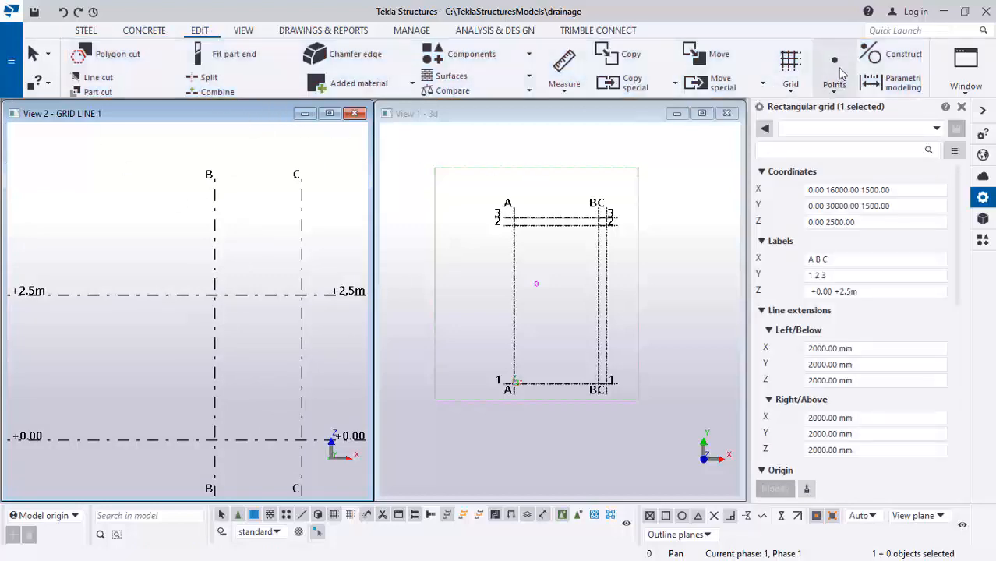
click(834, 74)
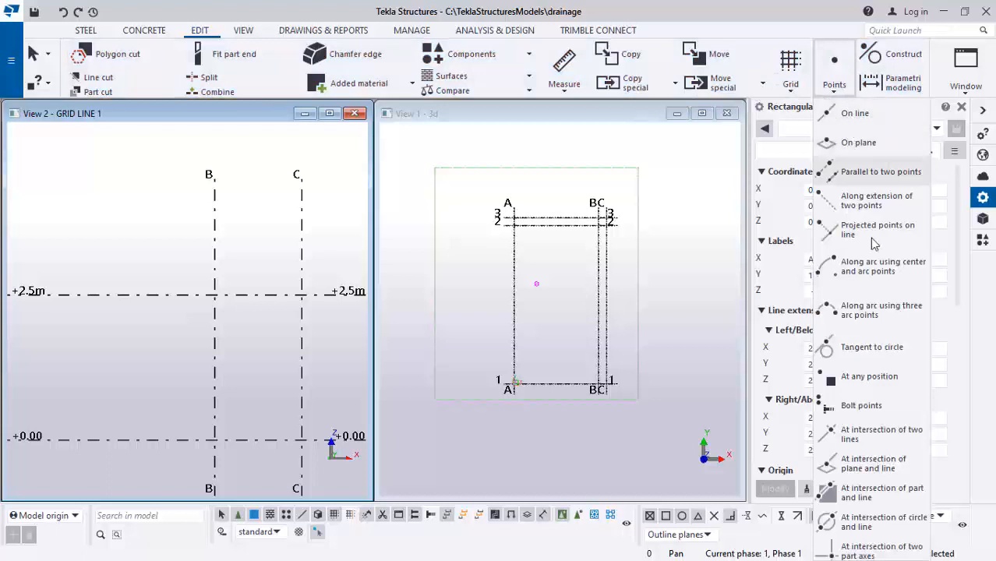
click(866, 376)
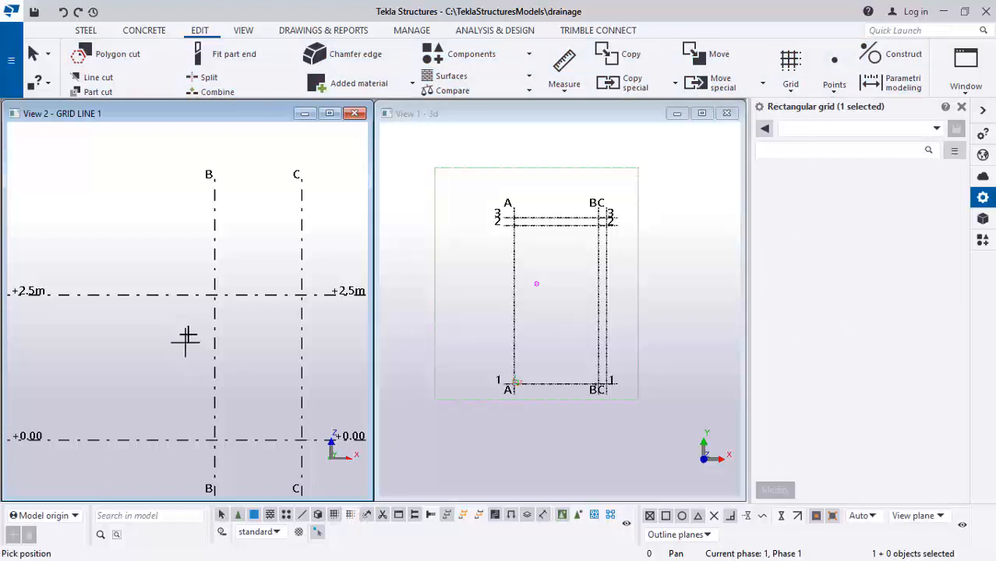
scroll(187, 339, up, 1)
click(220, 284)
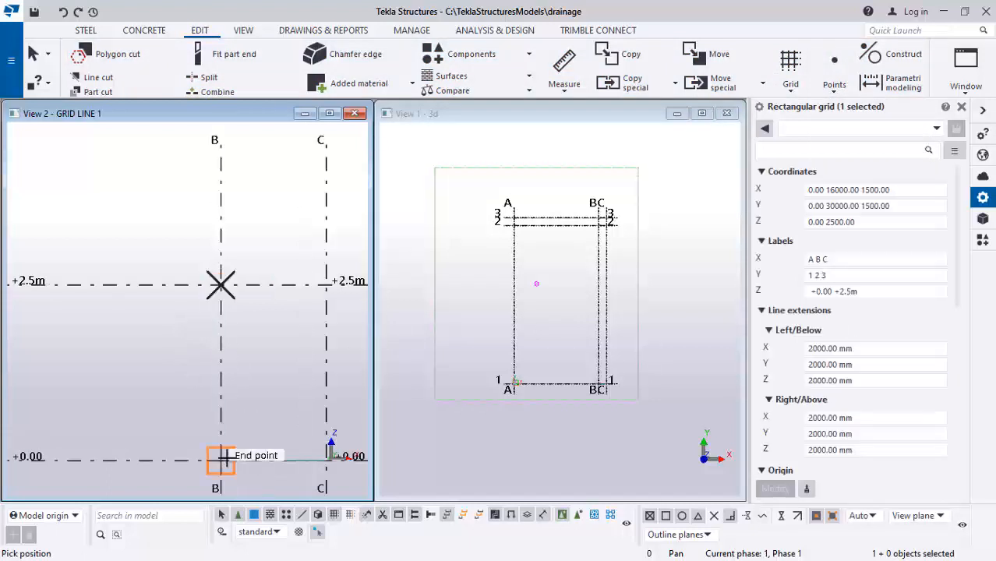
click(220, 460)
Copy the point at grid B and +2.5m linearly with dX 100
scroll(221, 463, up, 2)
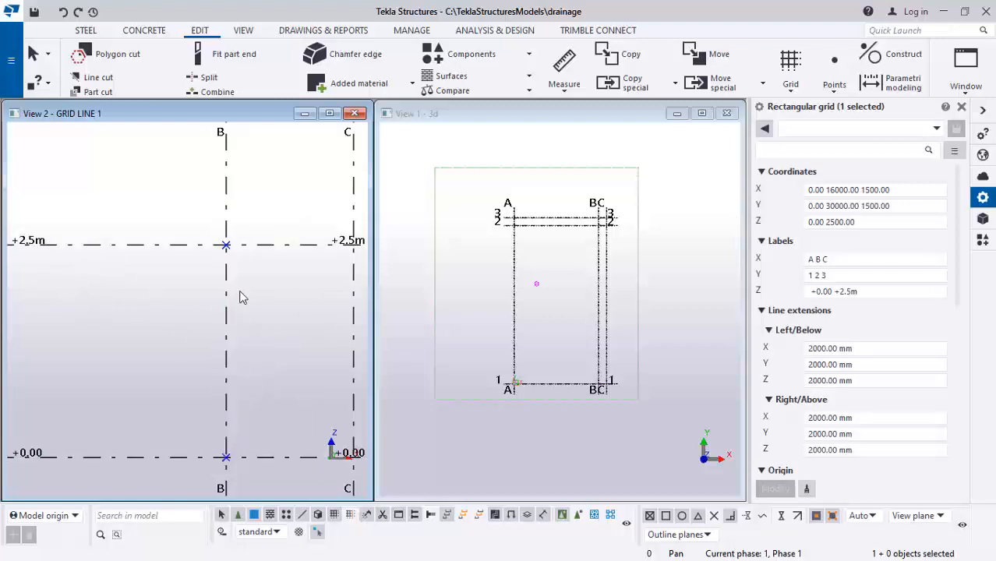
scroll(235, 296, up, 1)
drag(196, 212, 257, 274)
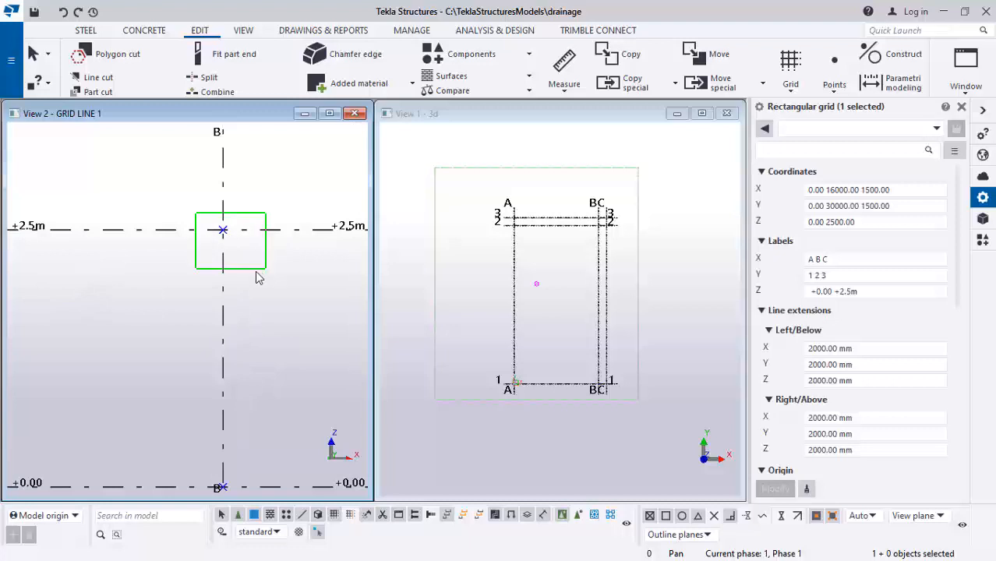
right_click(197, 201)
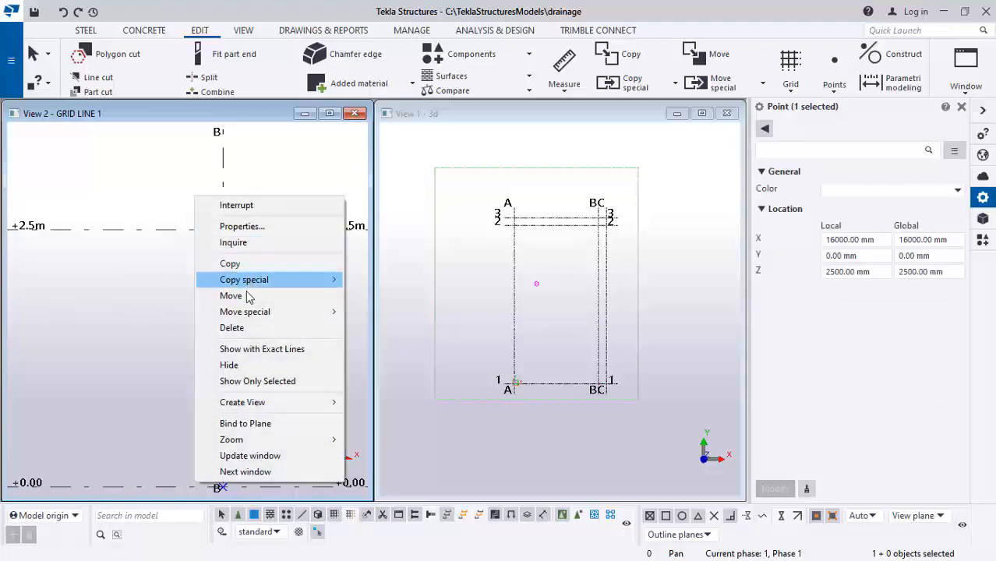
mouse_move(250, 281)
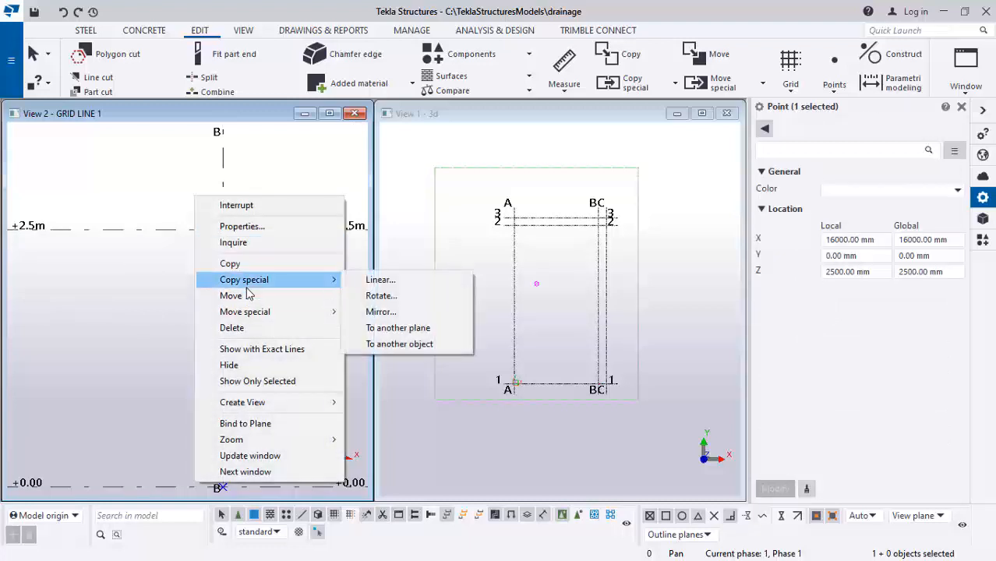
click(369, 283)
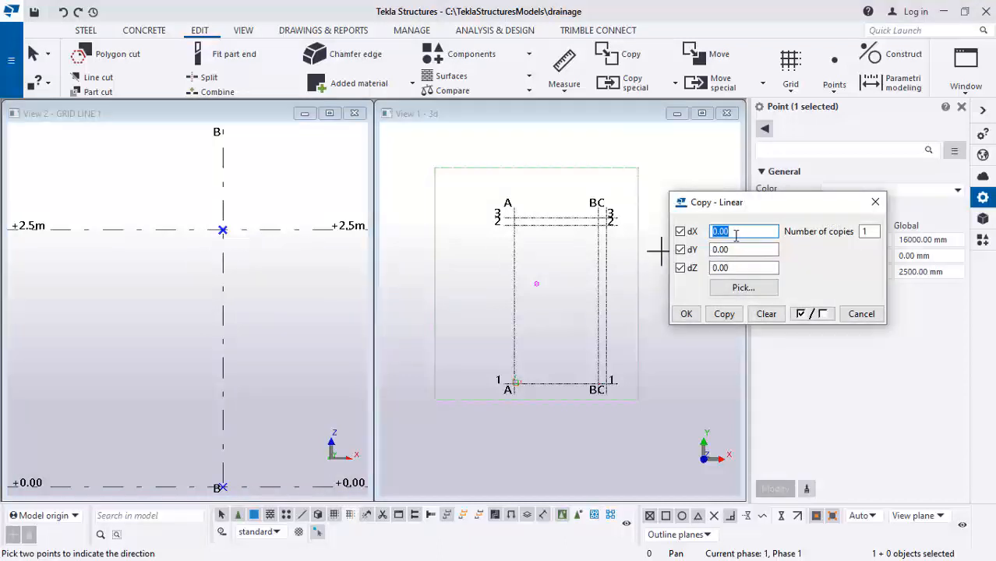
text(100)
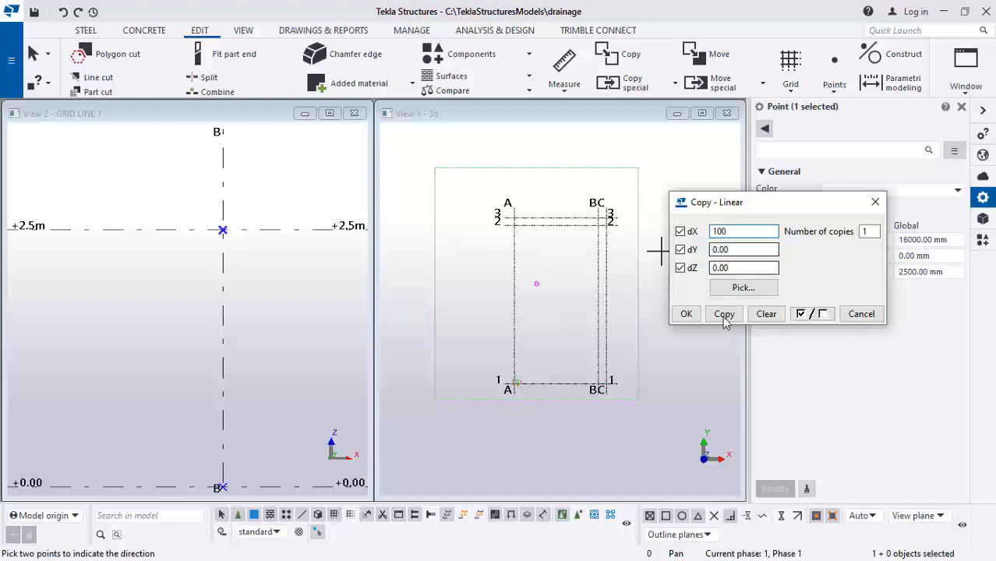
click(724, 314)
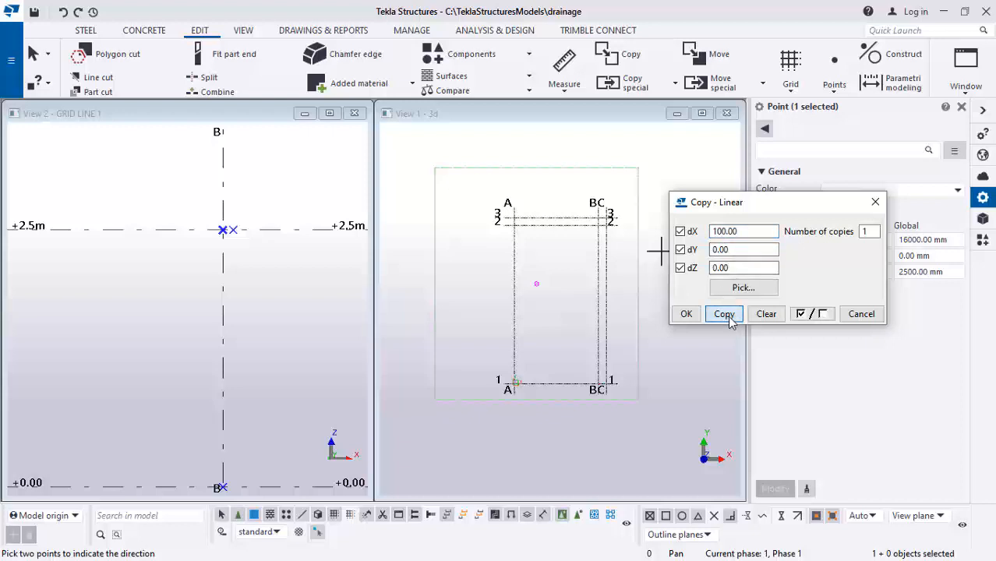
Copy the same point again with dX -100
click(714, 231)
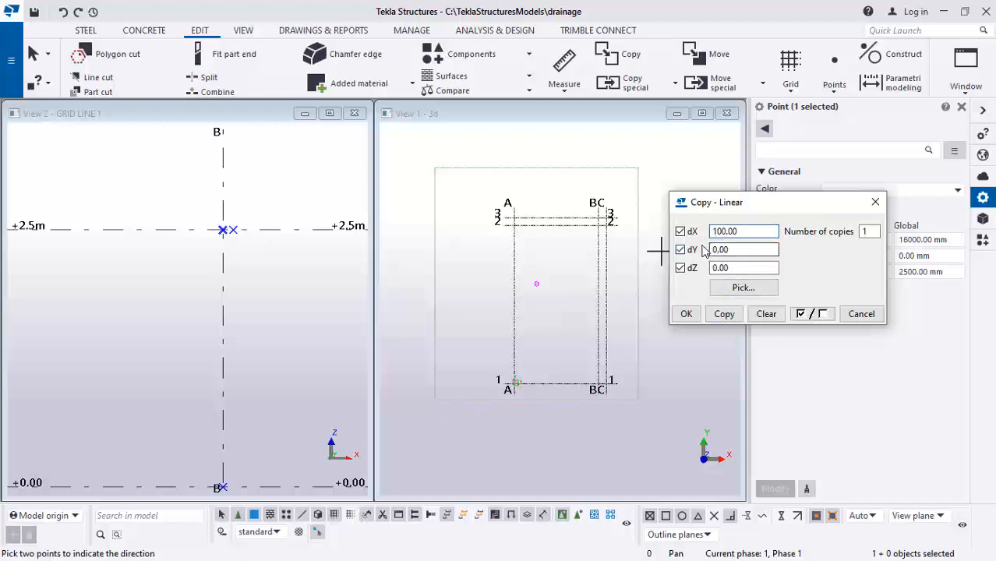
text(-)
click(724, 313)
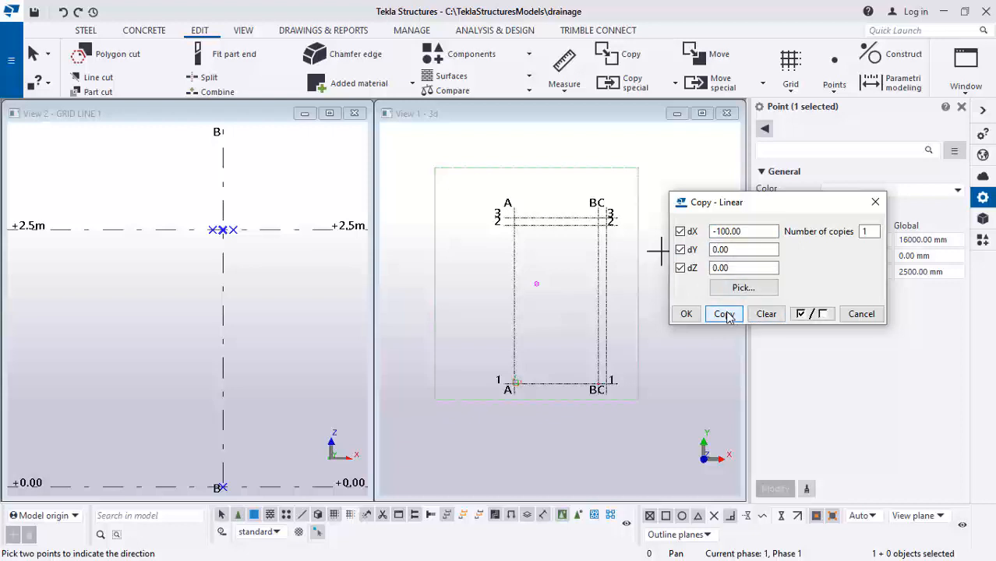
Copy the point at grid B and level +0.00 linearly with dX -100, and again with dX 100
click(686, 313)
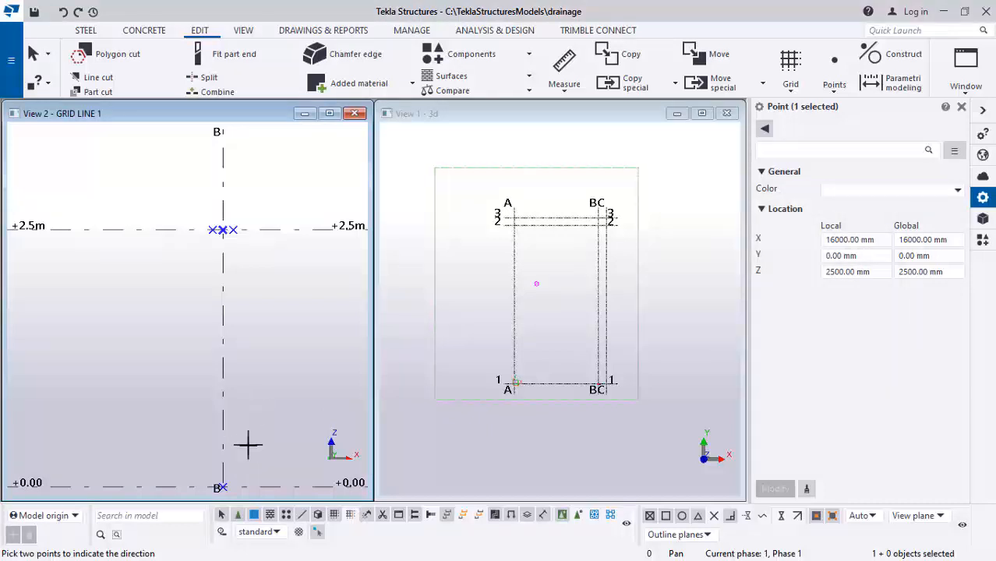
scroll(251, 374, down, 1)
scroll(222, 470, up, 1)
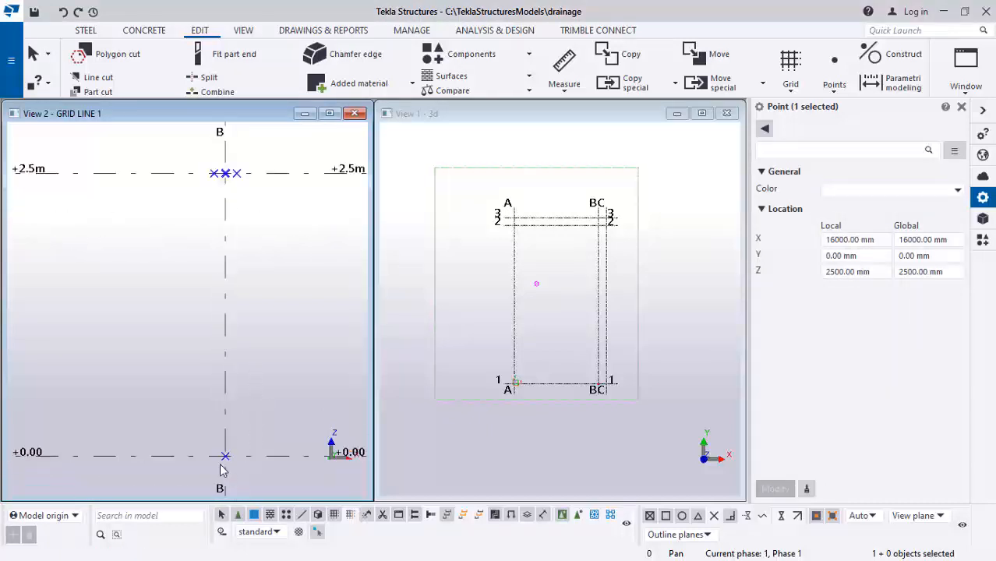
drag(209, 436, 254, 477)
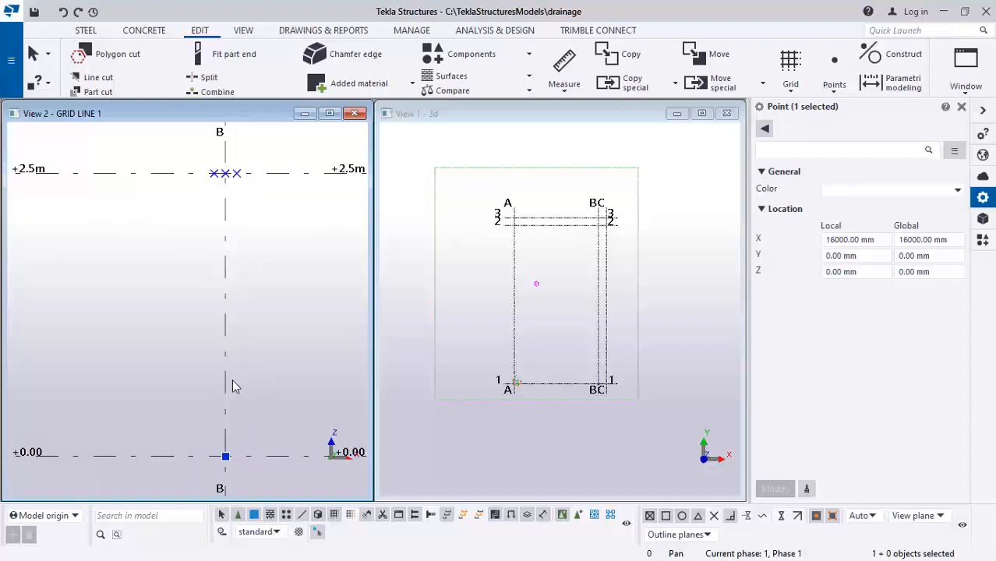
right_click(282, 364)
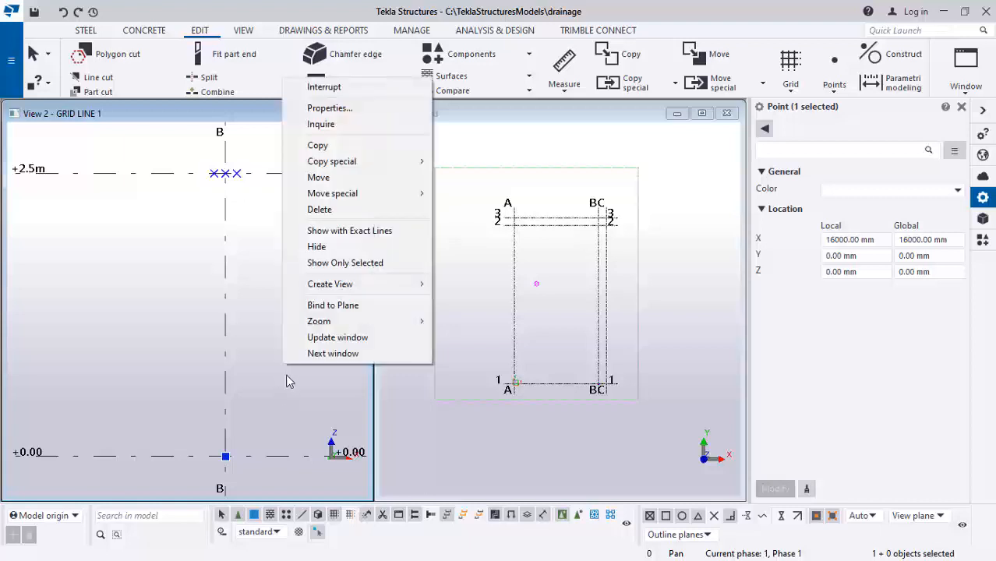
mouse_move(330, 162)
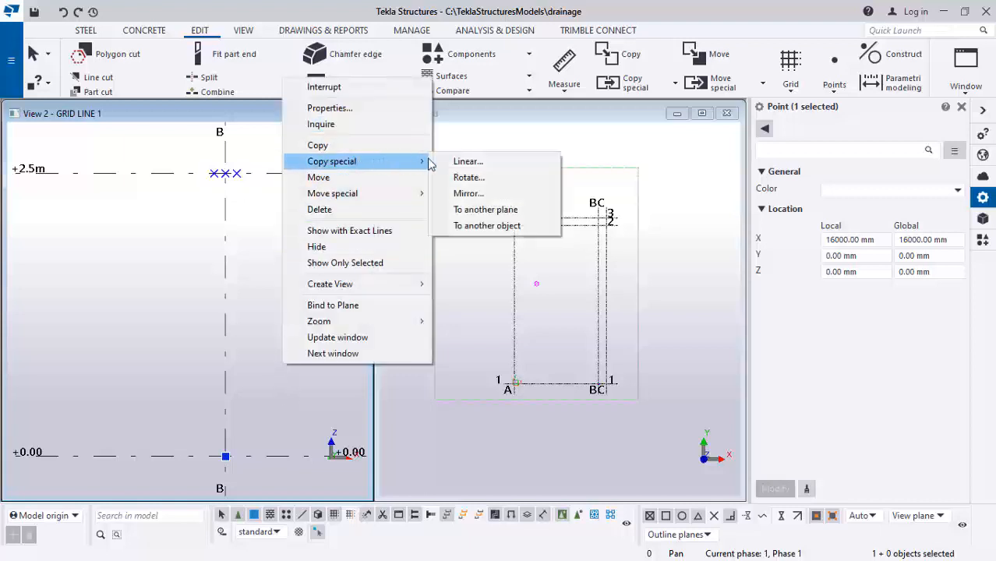
click(469, 161)
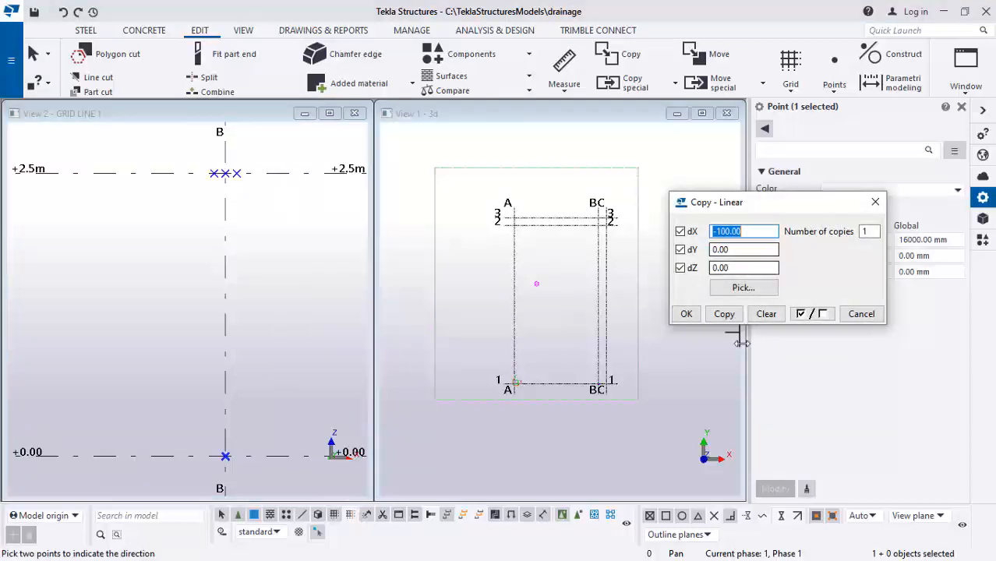
click(723, 315)
click(728, 232)
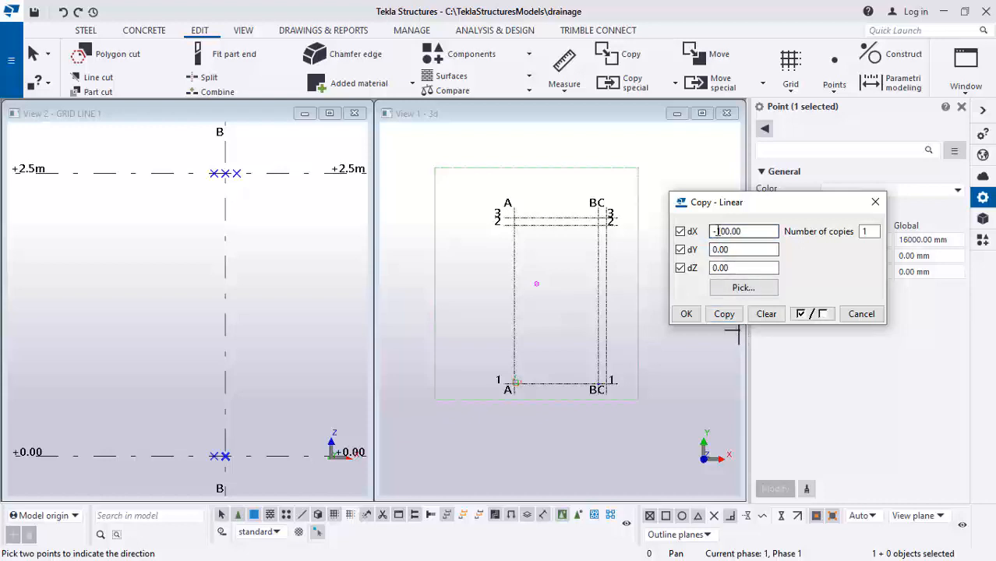
click(712, 232)
key(Delete)
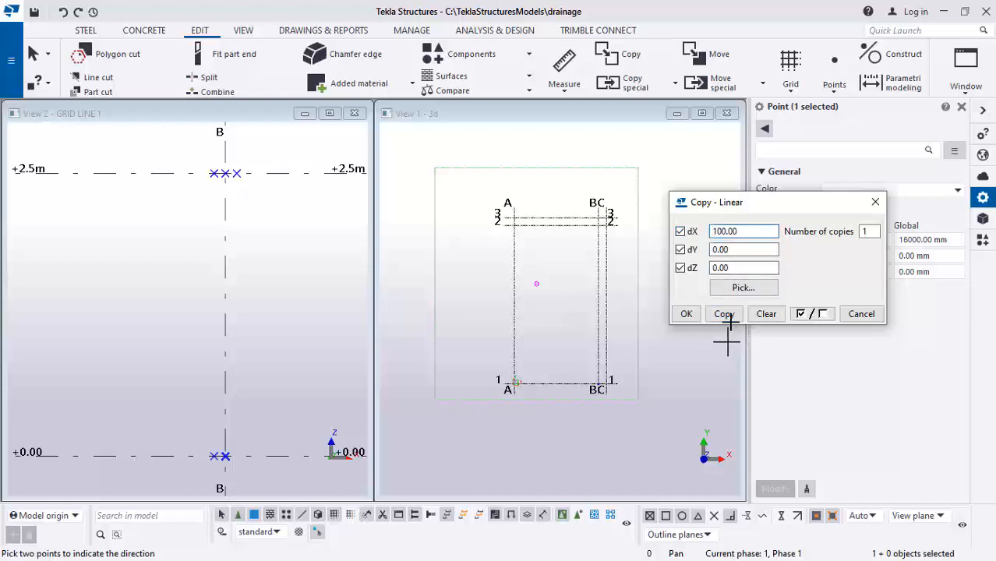
click(723, 314)
click(685, 314)
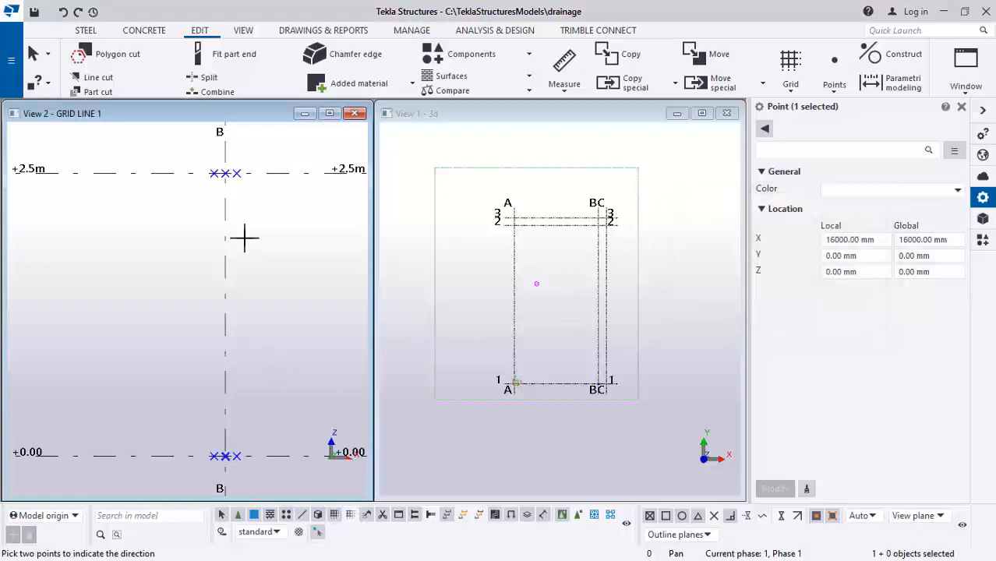
Try copying the +2.5m points on grid B and 100 left of it linearly with dX 100 and dZ 200, then undo
scroll(218, 167, up, 2)
drag(197, 163, 234, 191)
scroll(242, 296, down, 1)
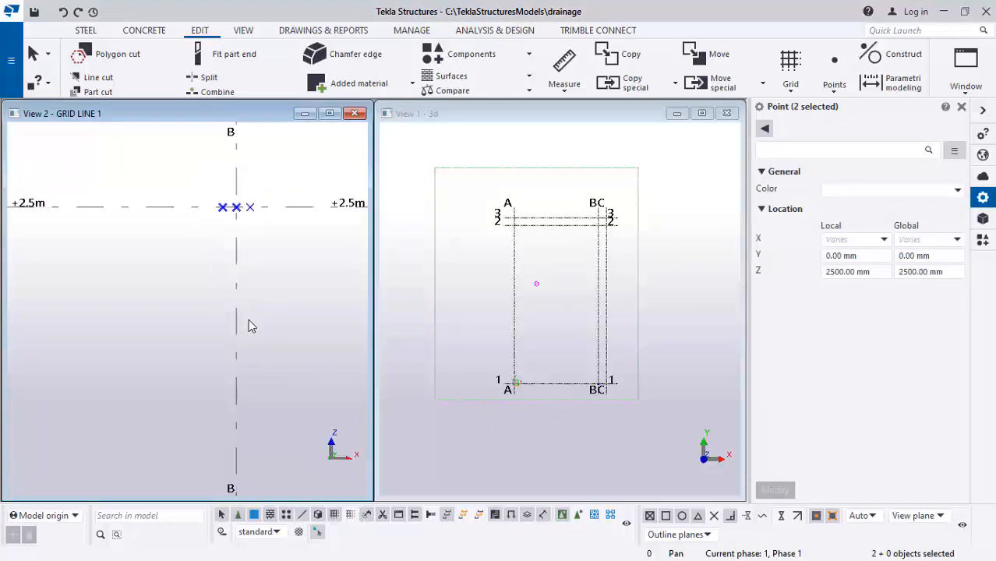
scroll(245, 207, up, 1)
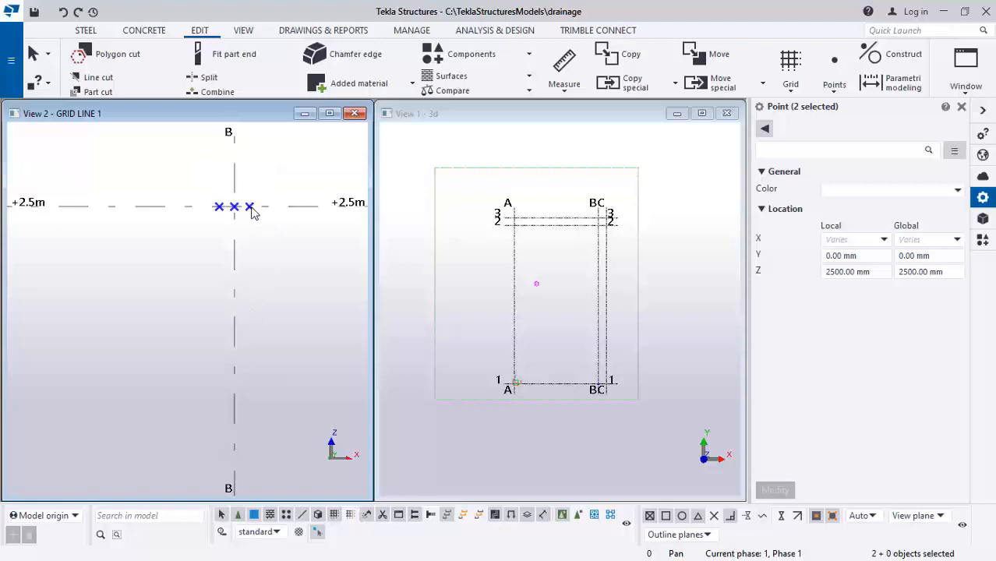
scroll(245, 221, down, 1)
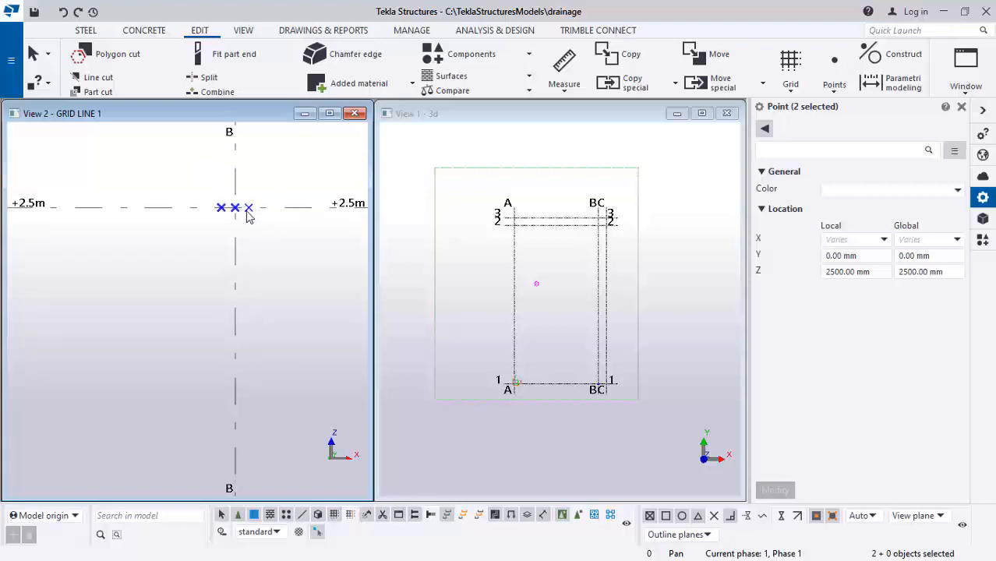
scroll(247, 215, down, 1)
scroll(245, 210, up, 1)
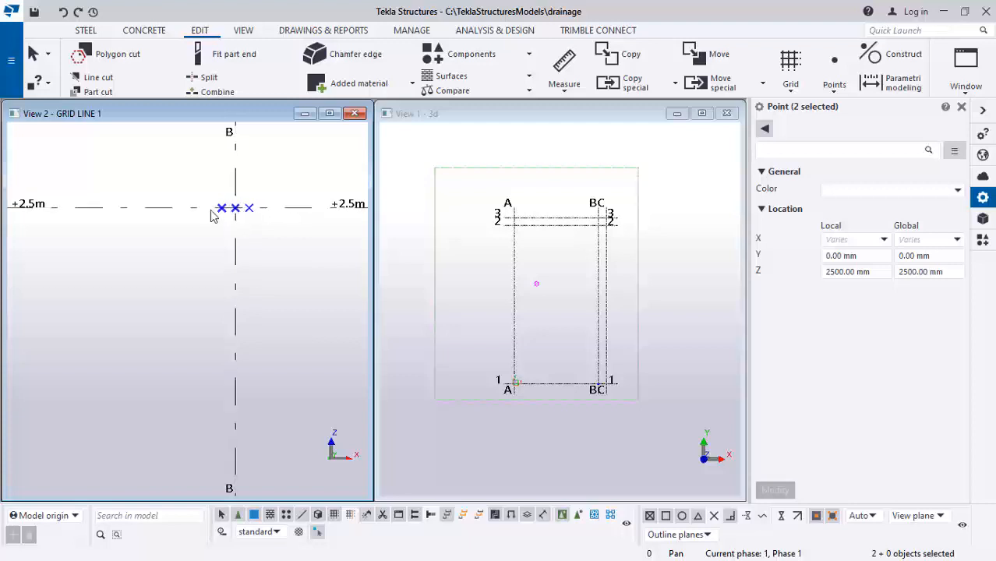
drag(200, 192, 246, 226)
right_click(195, 187)
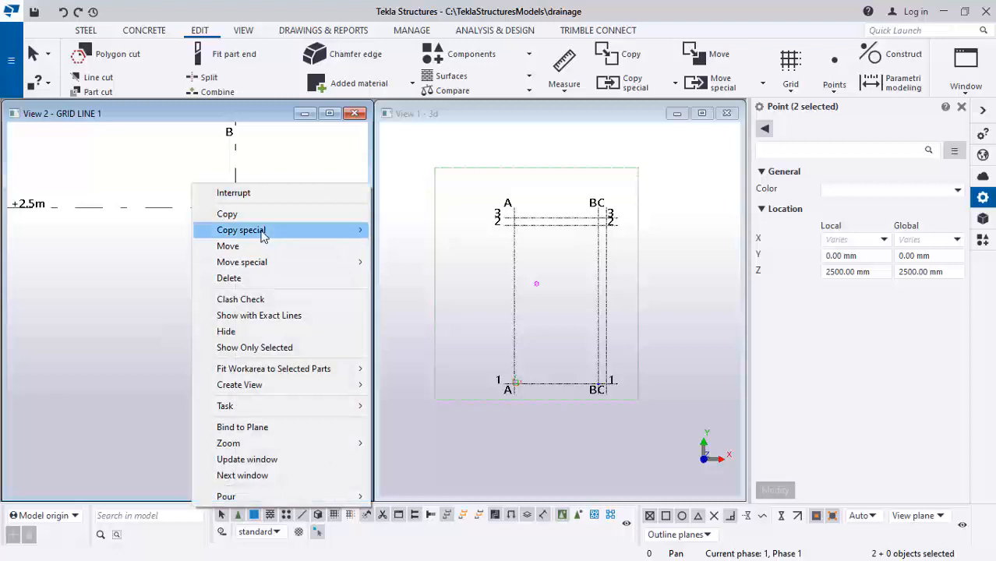
mouse_move(265, 230)
click(410, 233)
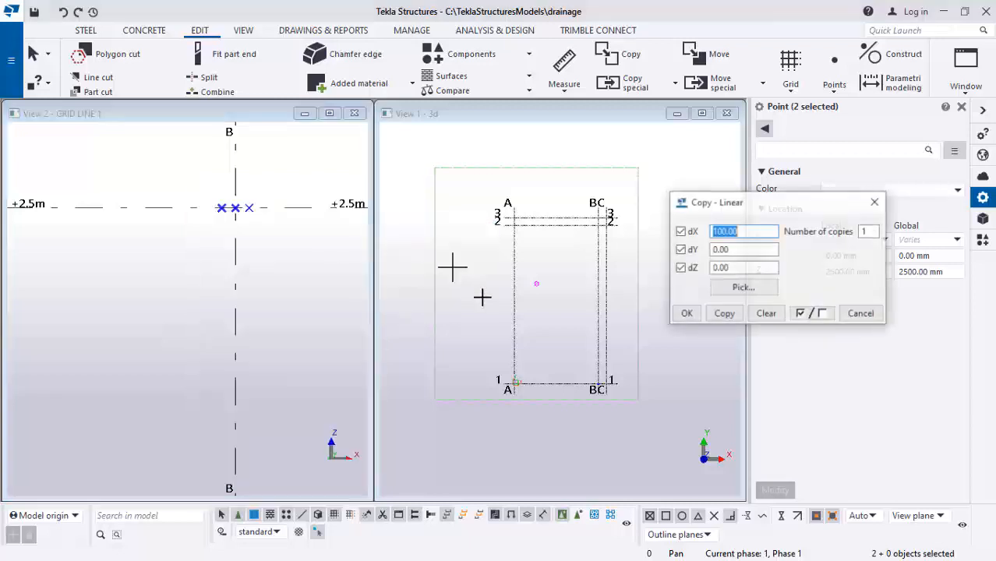
drag(742, 268, 701, 277)
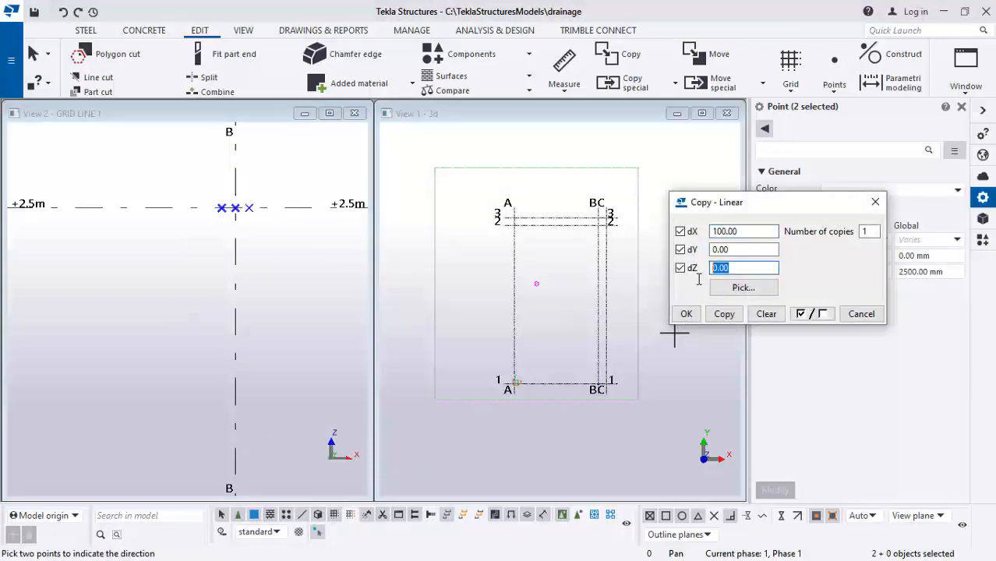
text(200)
click(722, 312)
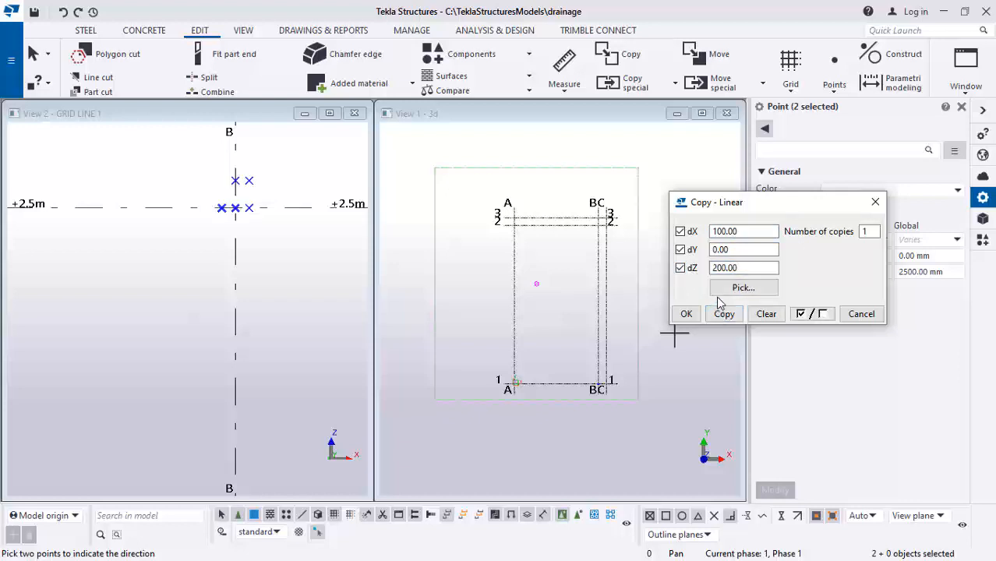
click(64, 12)
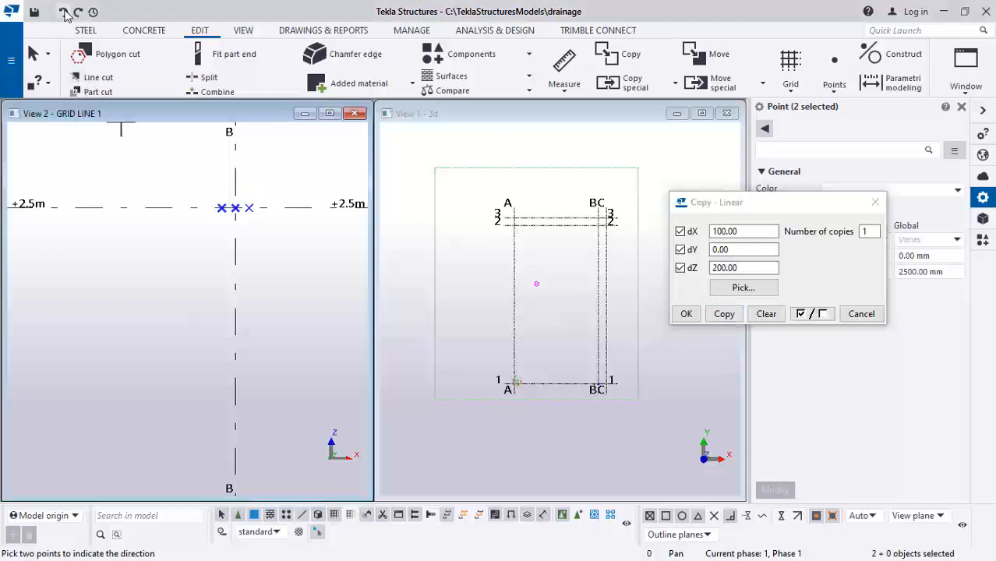
Copy the same two +2.5m points straight up with dX 0 and dZ 200
double_click(732, 231)
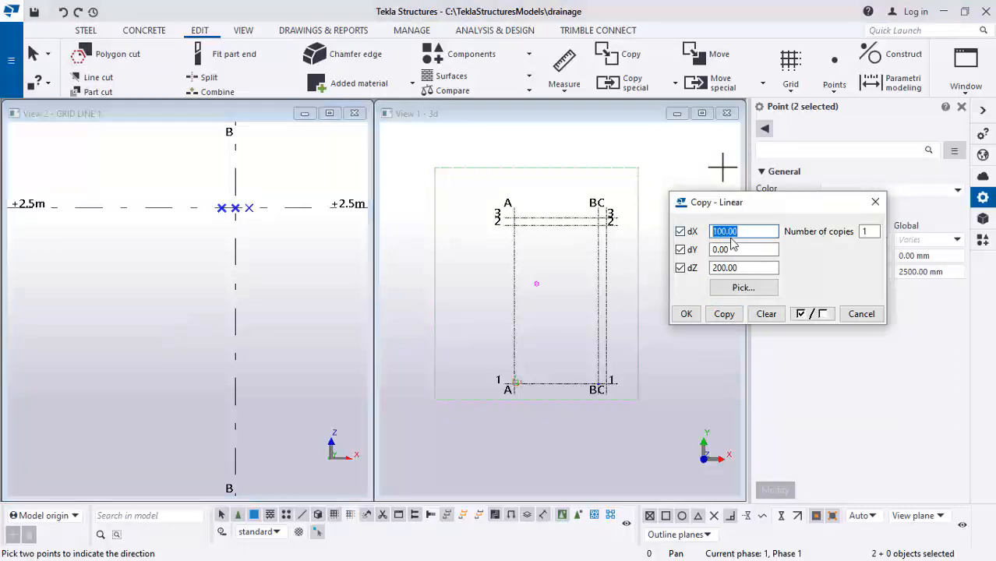
text(0)
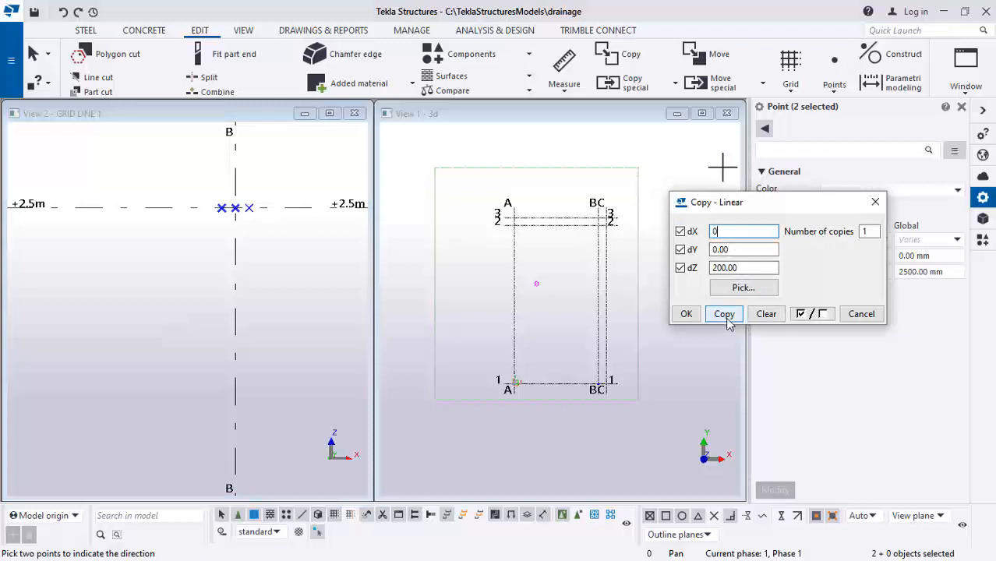
click(725, 316)
click(723, 314)
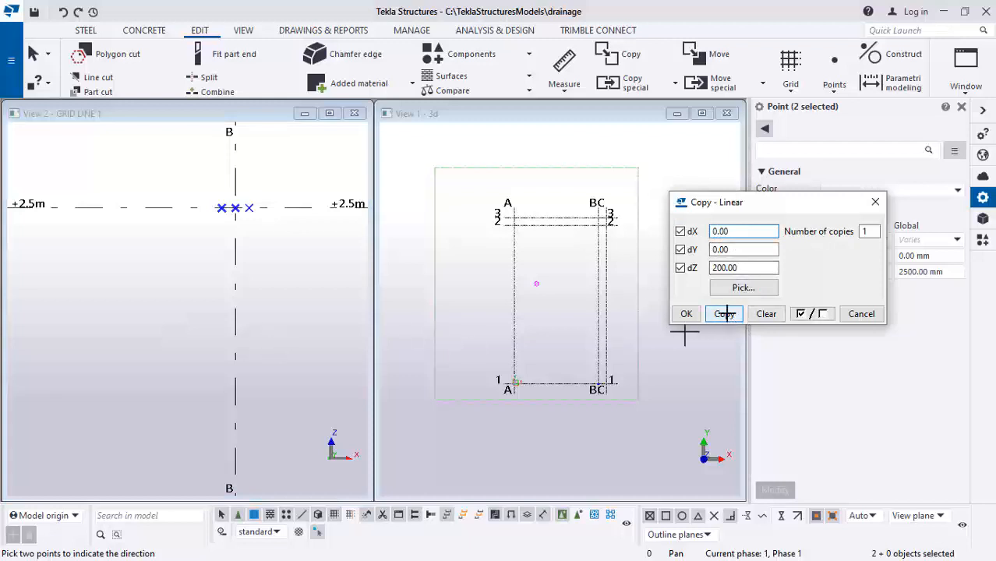
click(685, 314)
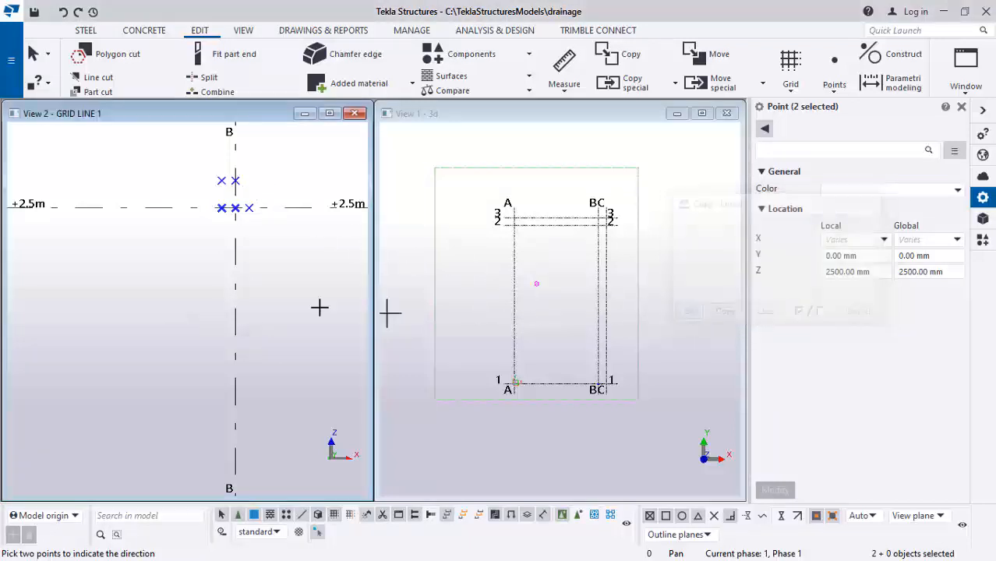
Delete the two points 100 left of grid B, at +2.5m and 200 above it
scroll(263, 179, down, 2)
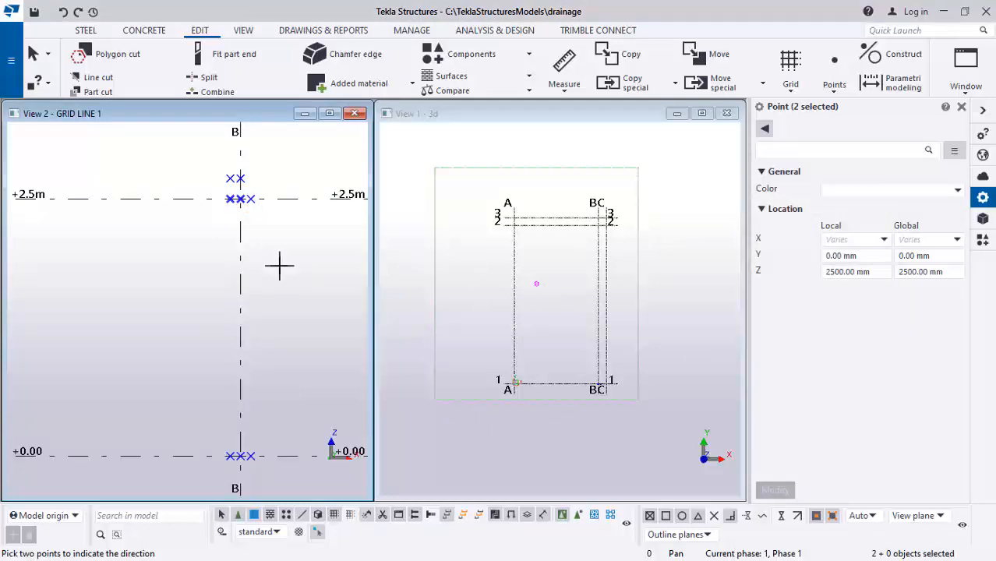
scroll(238, 193, up, 2)
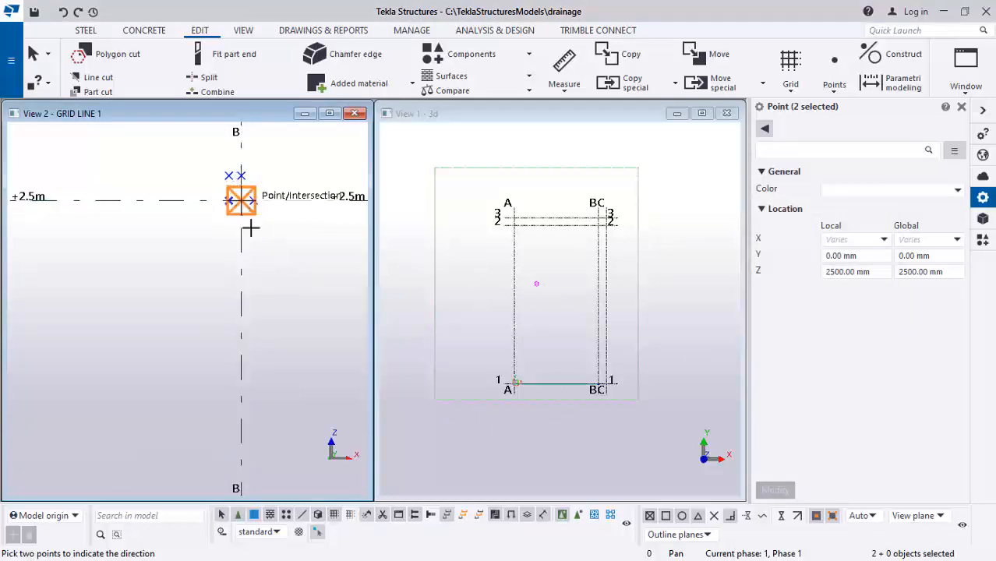
scroll(257, 203, down, 1)
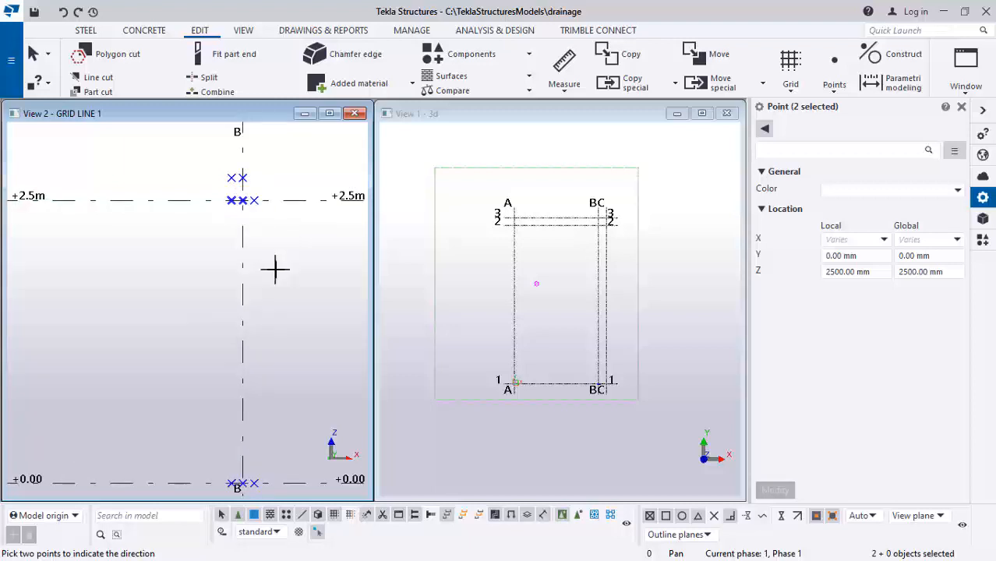
scroll(243, 217, up, 1)
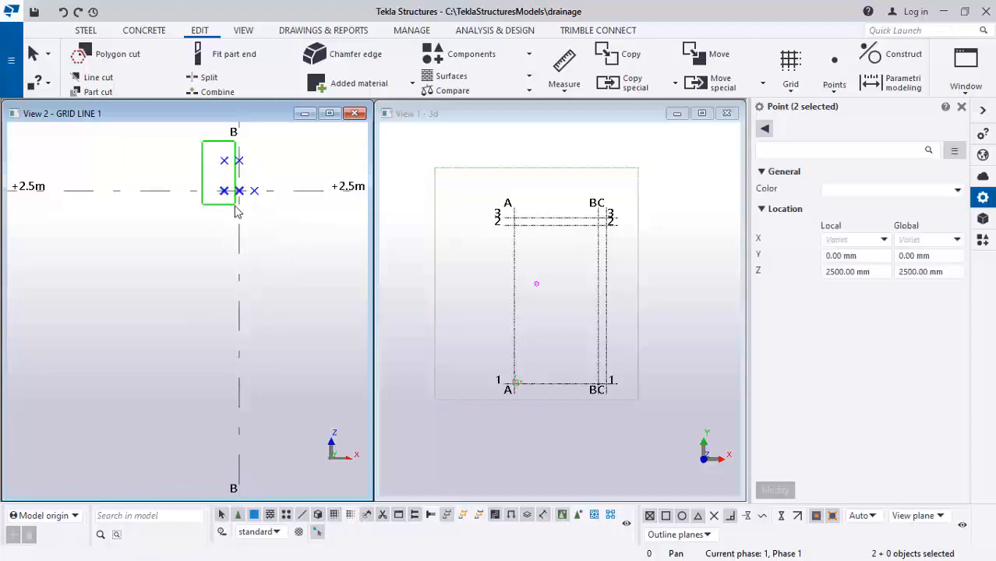
drag(236, 210, 234, 206)
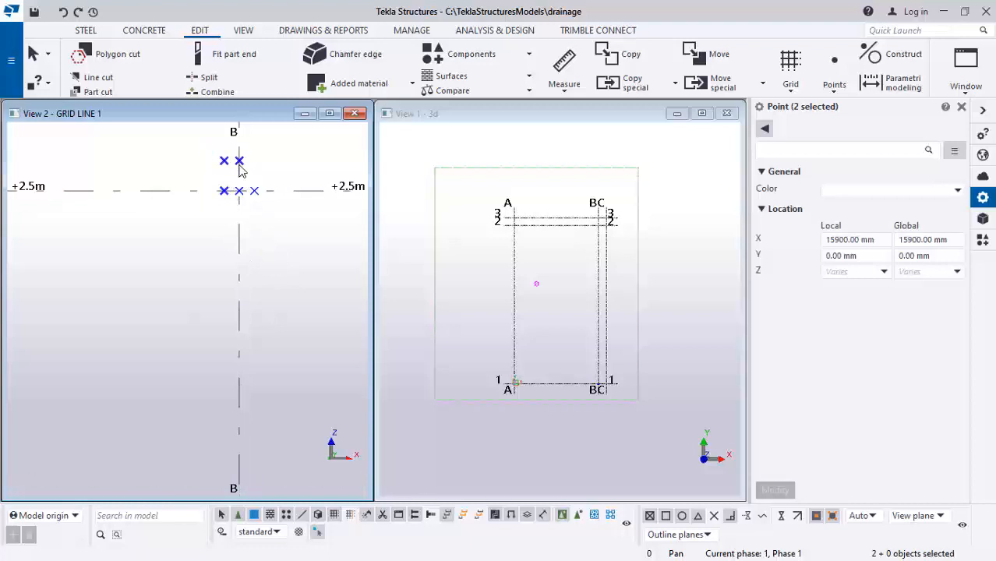
right_click(194, 212)
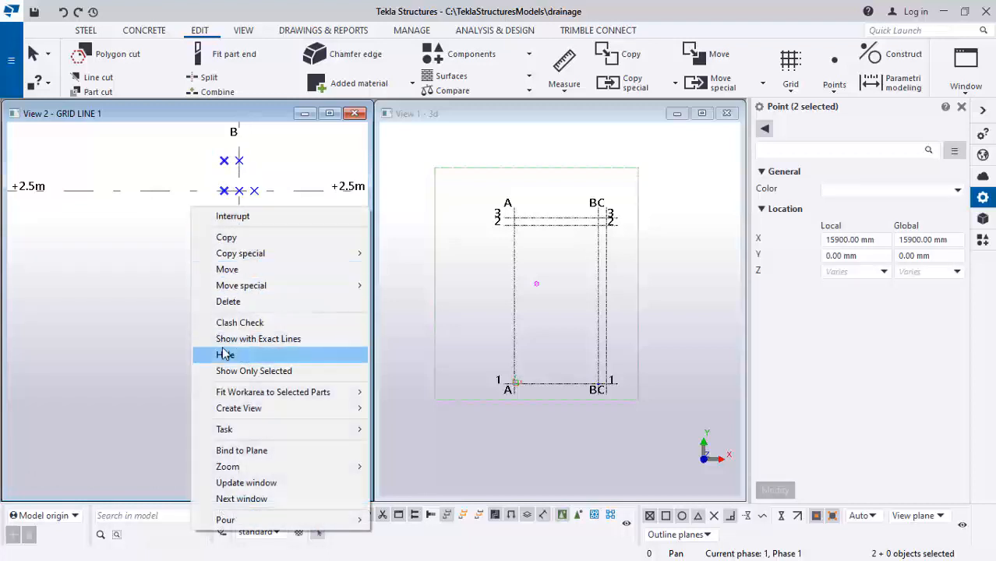
click(228, 302)
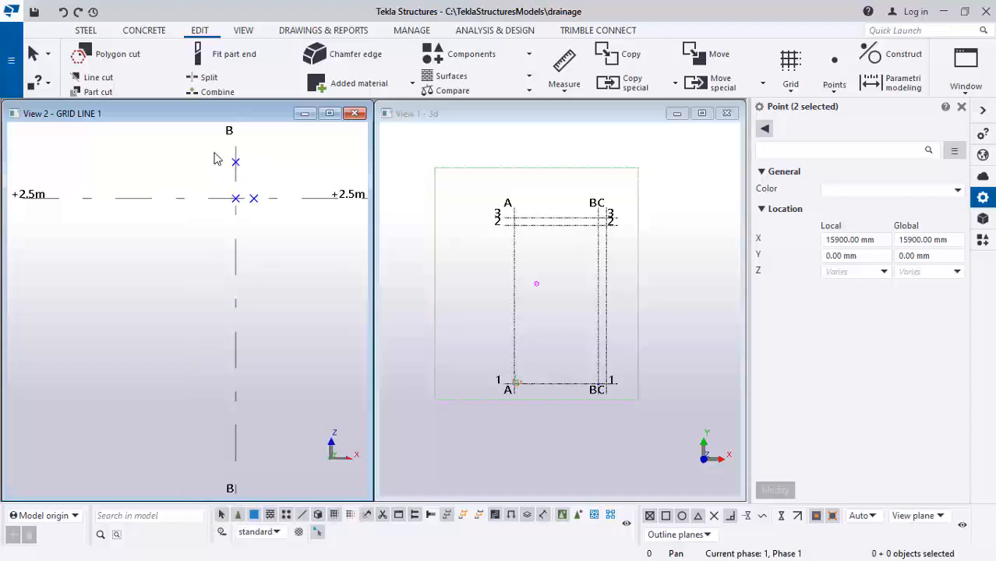
Copy the grid B point at +2.5m and the point above it linearly with dX -50
drag(242, 214, 242, 213)
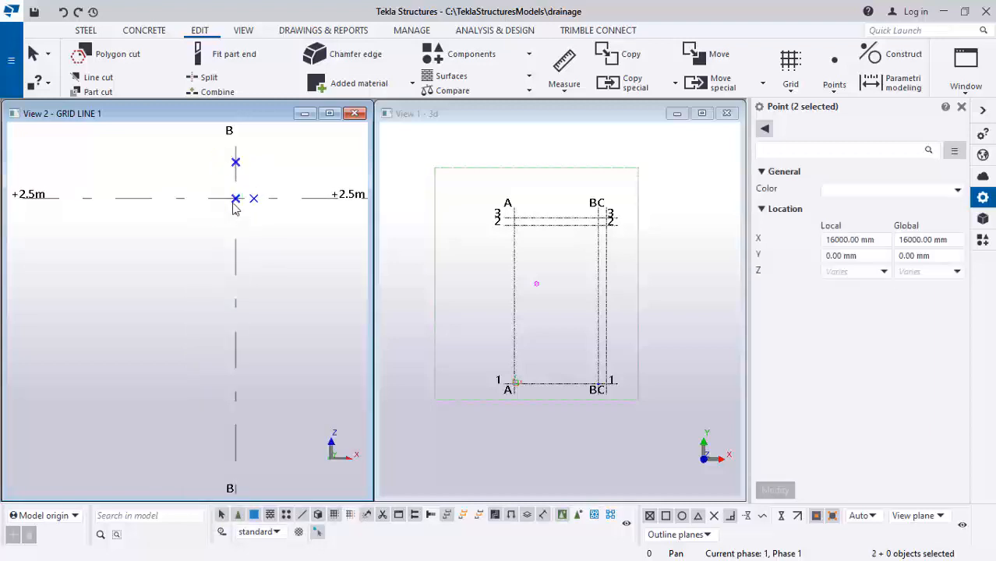
right_click(273, 163)
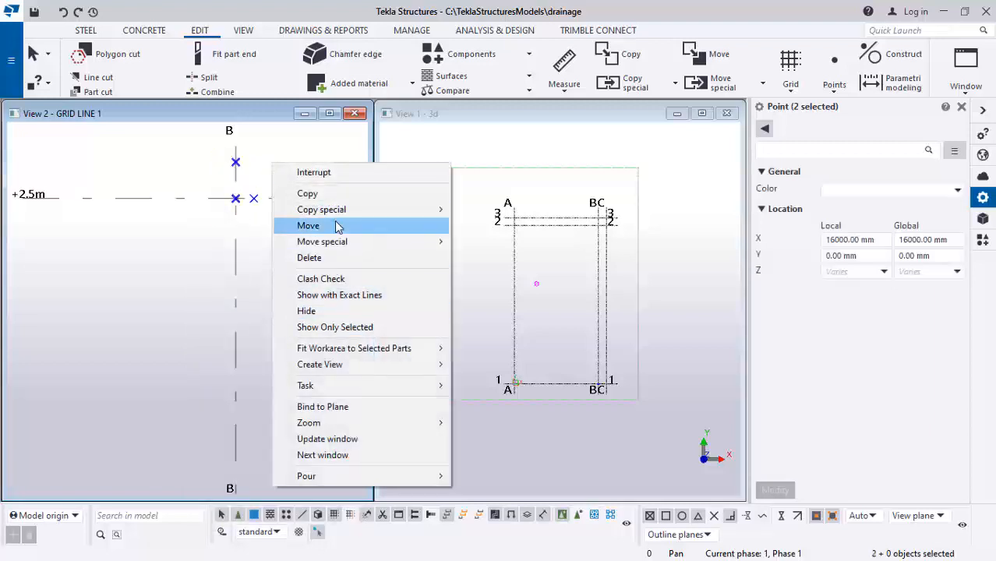
mouse_move(412, 209)
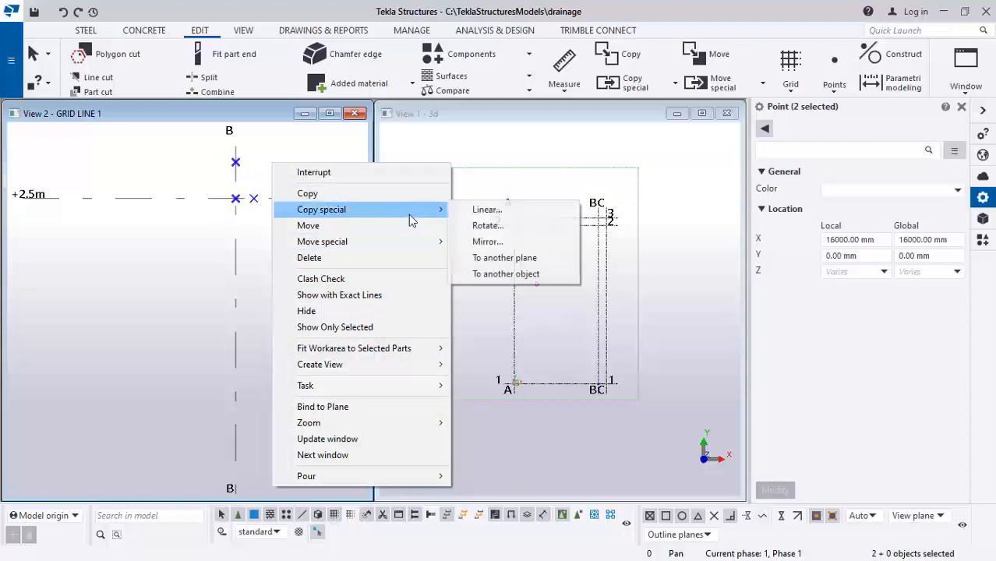
click(478, 209)
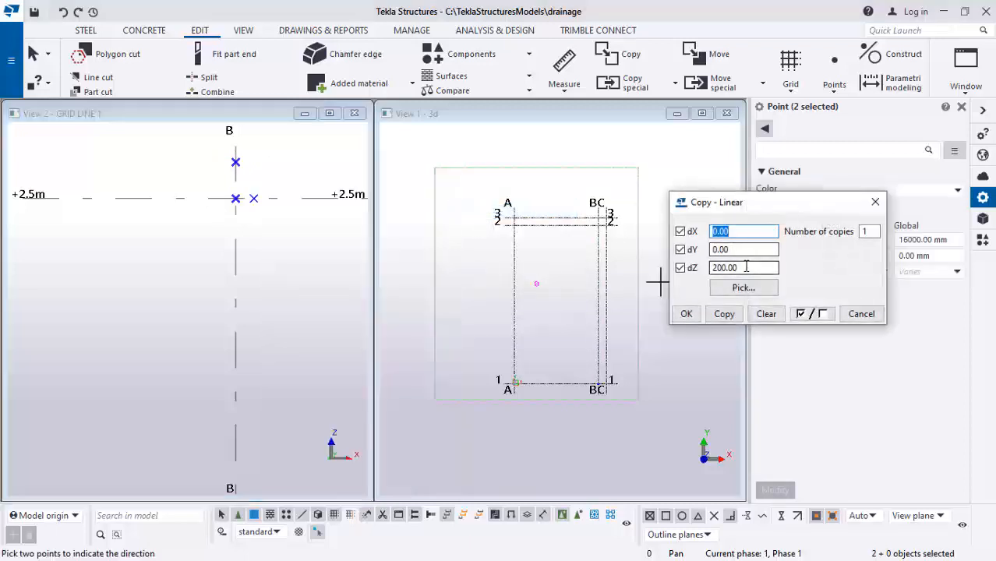
click(766, 312)
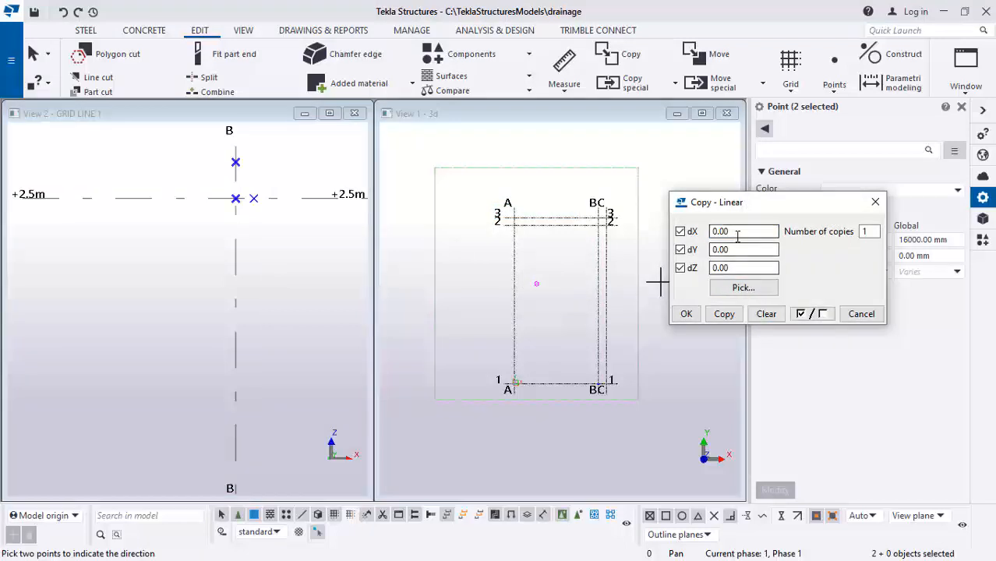
text(-5)
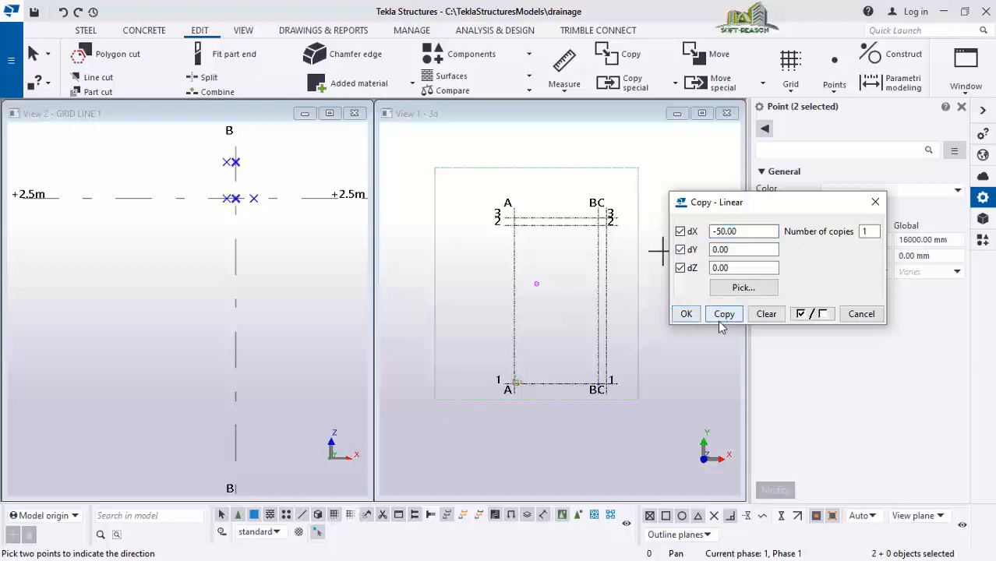
click(685, 313)
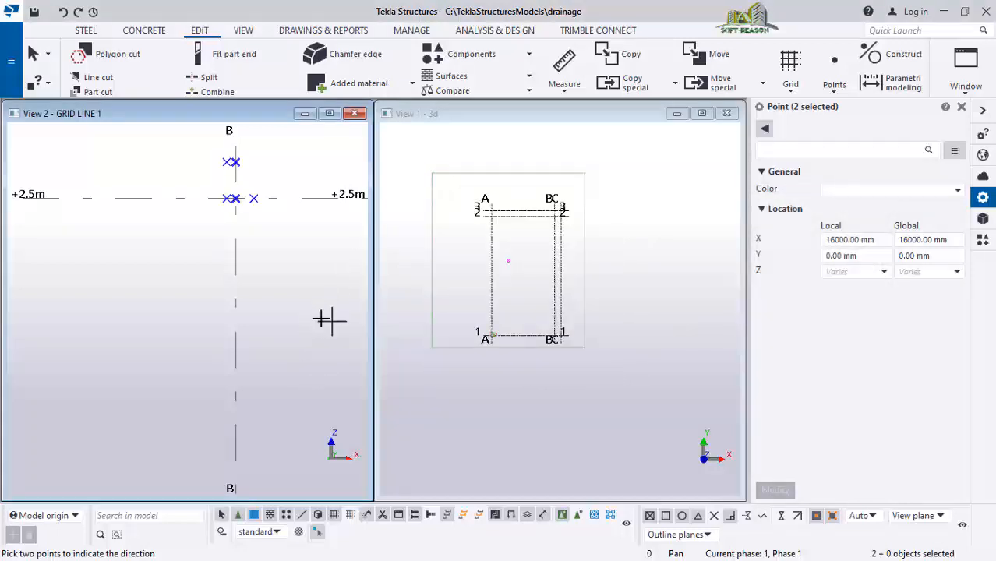
Move the construction point 100 left of grid B at +0.00 linearly with dX 50
key(Escape)
click(293, 297)
scroll(285, 327, down, 7)
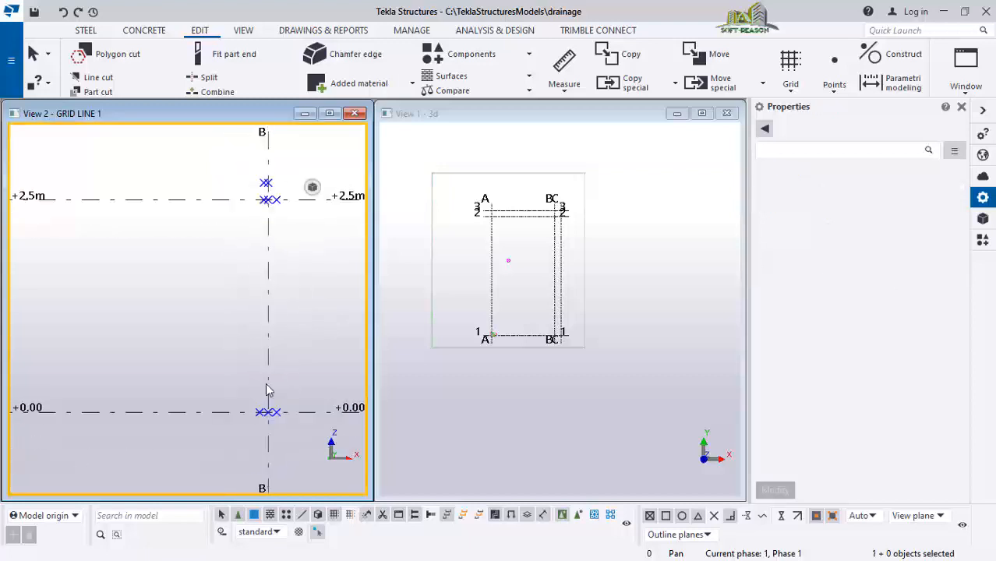
scroll(263, 405, up, 2)
click(269, 430)
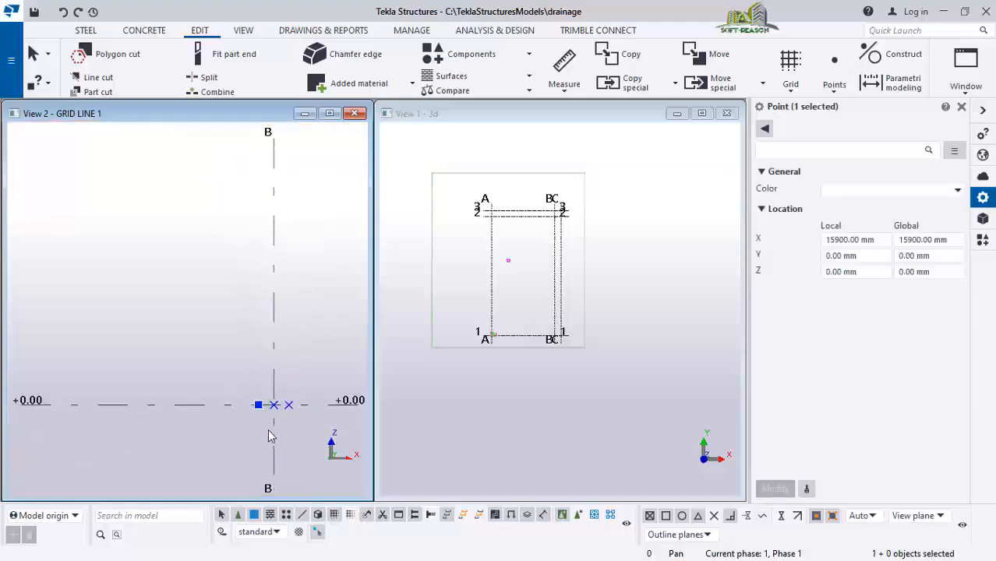
right_click(225, 341)
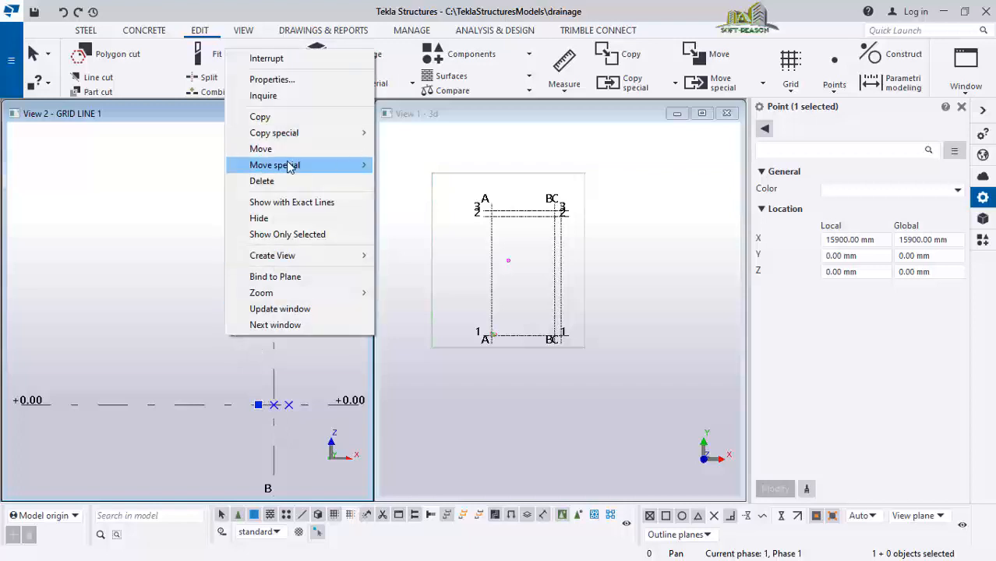
mouse_move(289, 163)
click(405, 162)
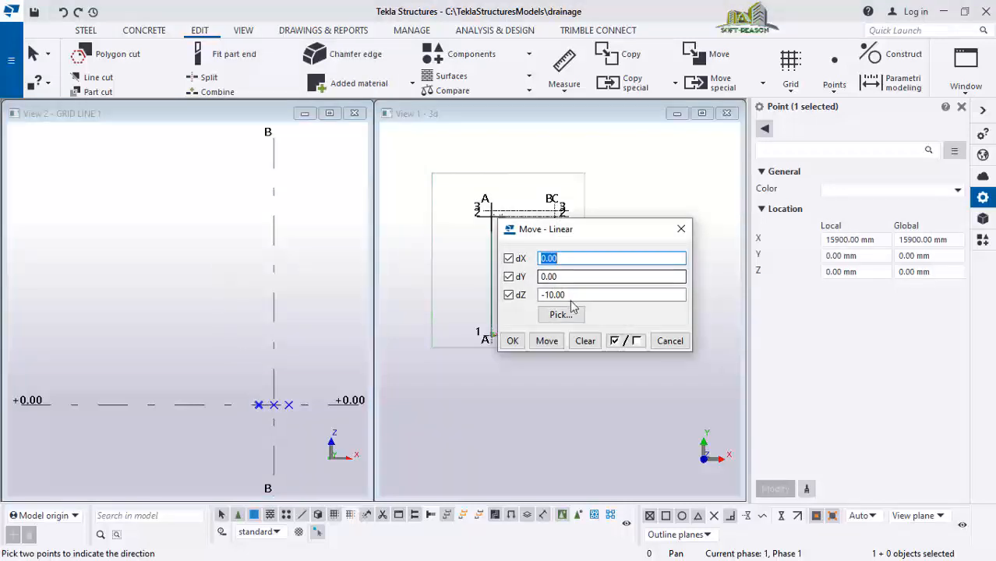
click(584, 340)
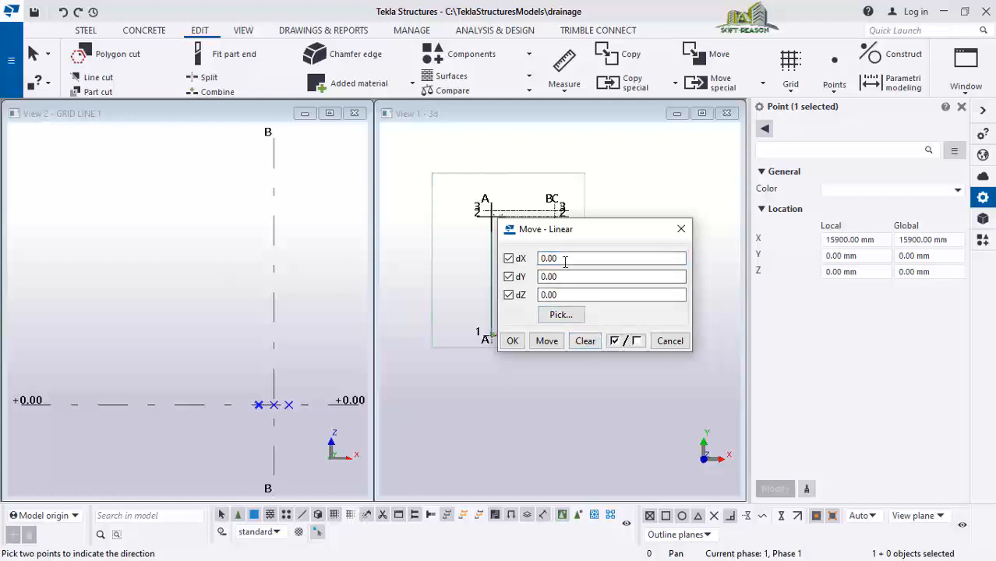
click(566, 261)
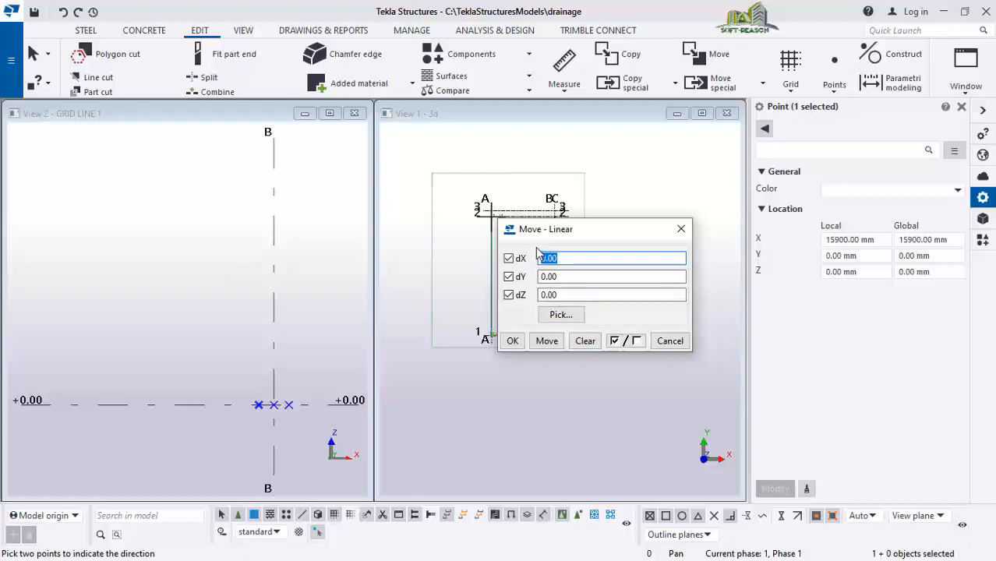
text(50)
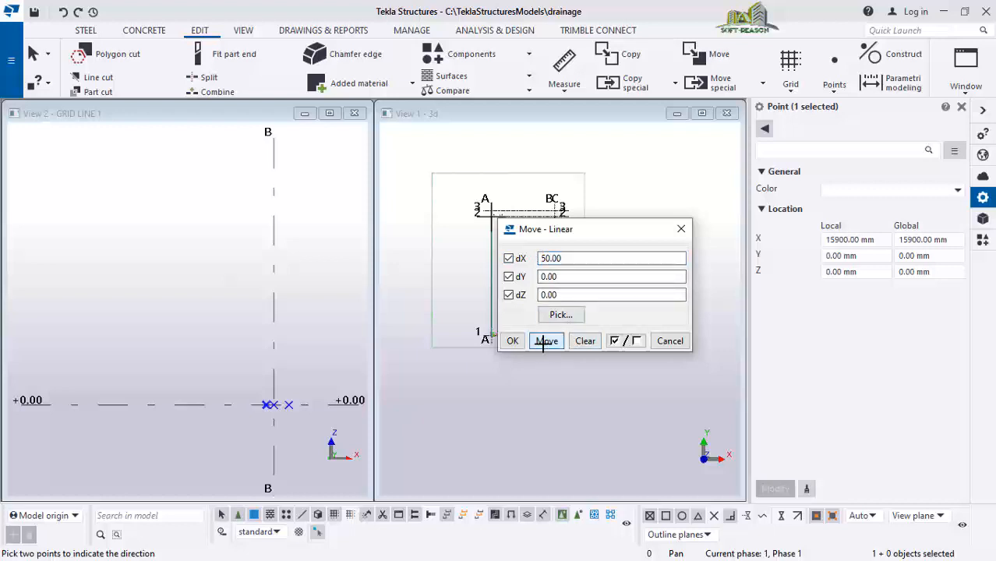
click(512, 341)
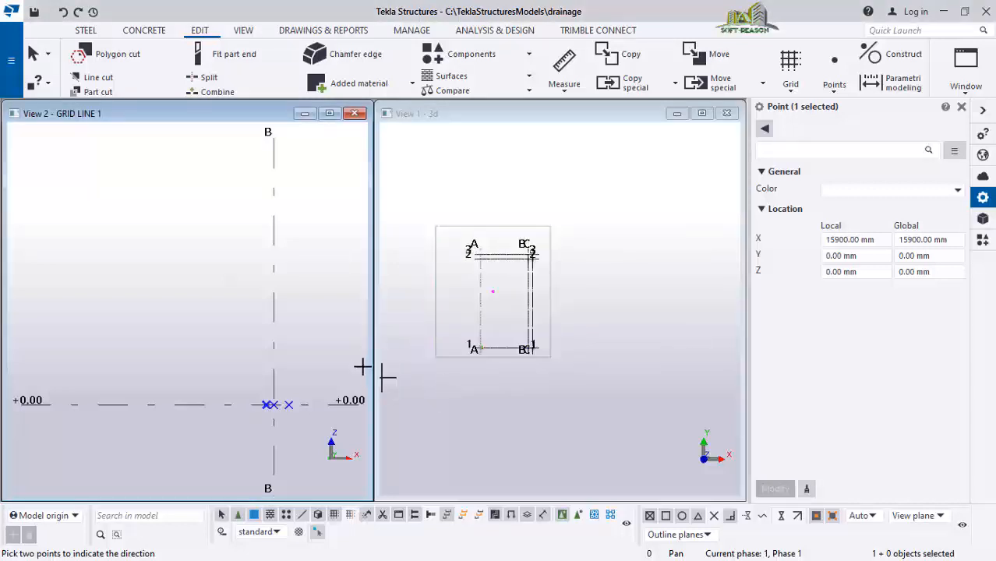
click(338, 290)
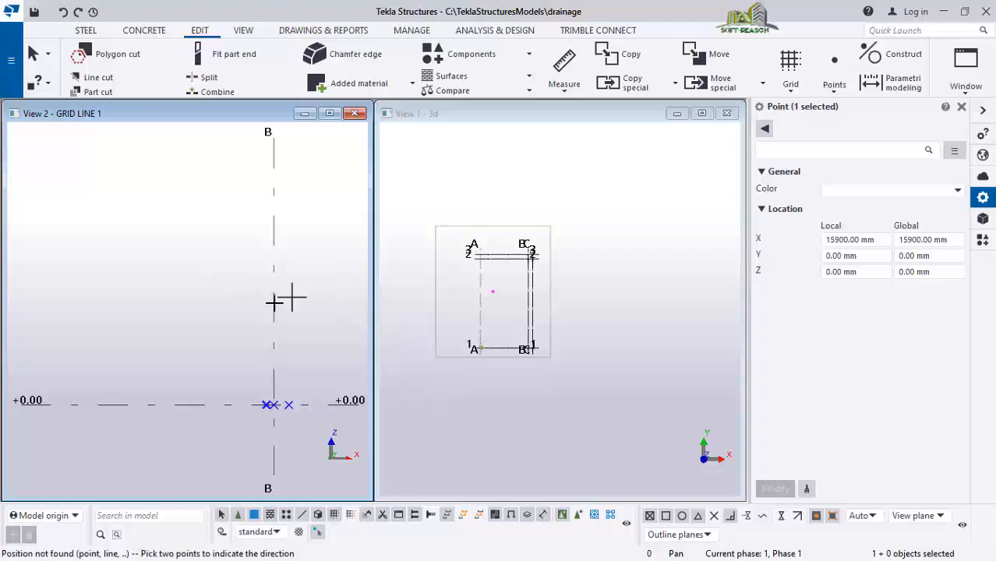
scroll(244, 287, up, 2)
key(Escape)
scroll(256, 305, down, 3)
scroll(246, 310, up, 3)
scroll(250, 359, down, 4)
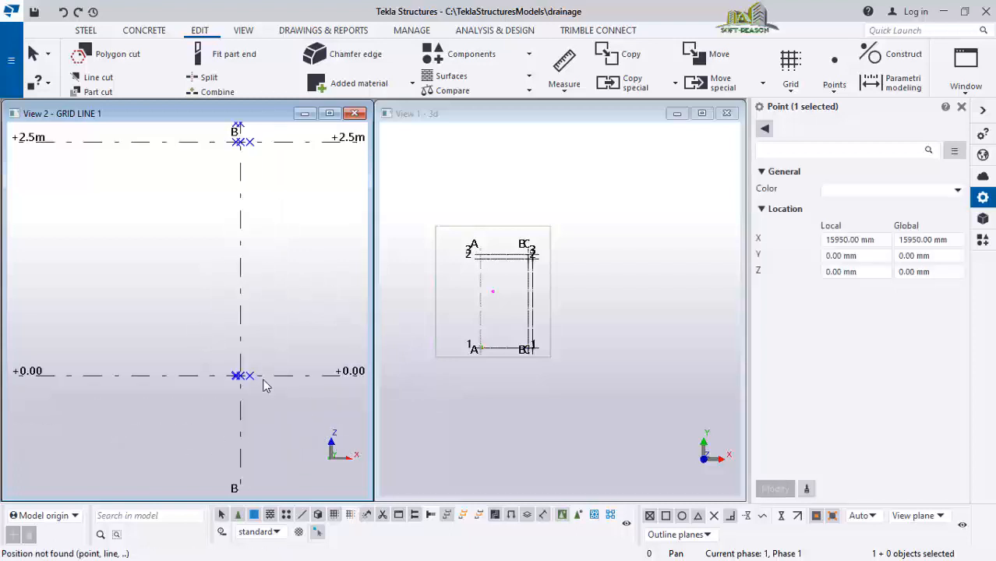
scroll(257, 234, up, 3)
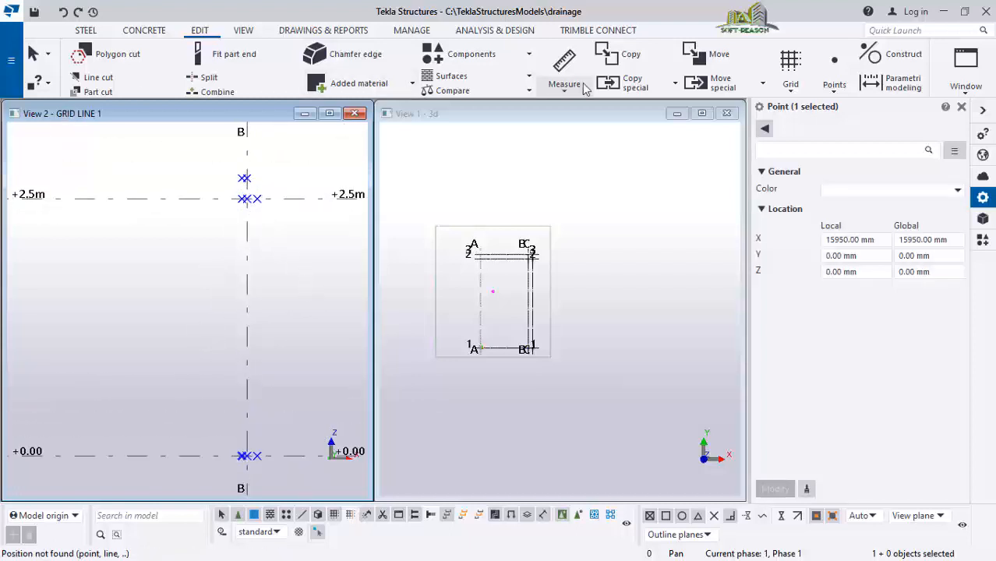
Create a concrete slab as a thin vertical strip along grid B from +0.00 up to the point above +2.5m by picking the construction points
click(146, 31)
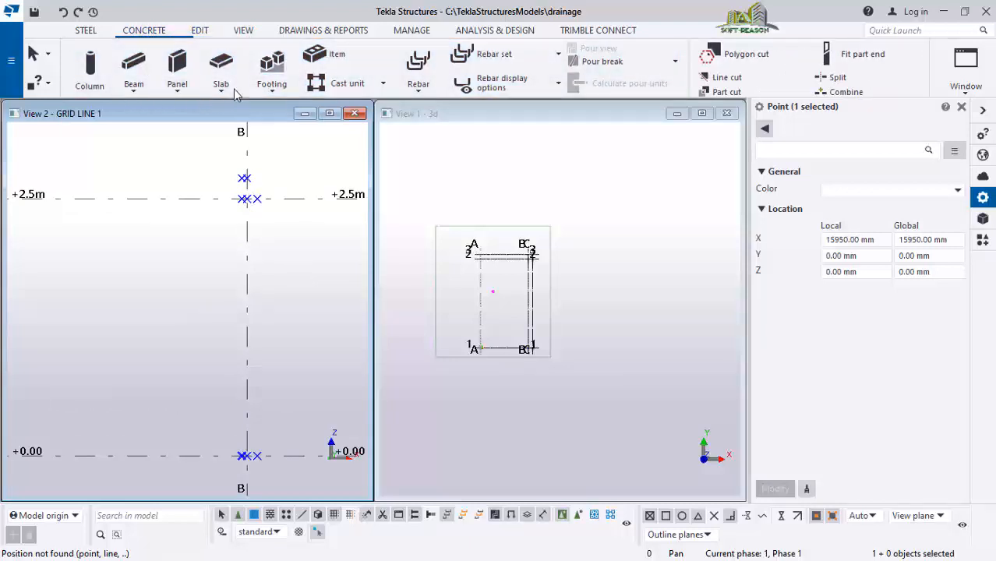
click(221, 63)
scroll(242, 191, up, 3)
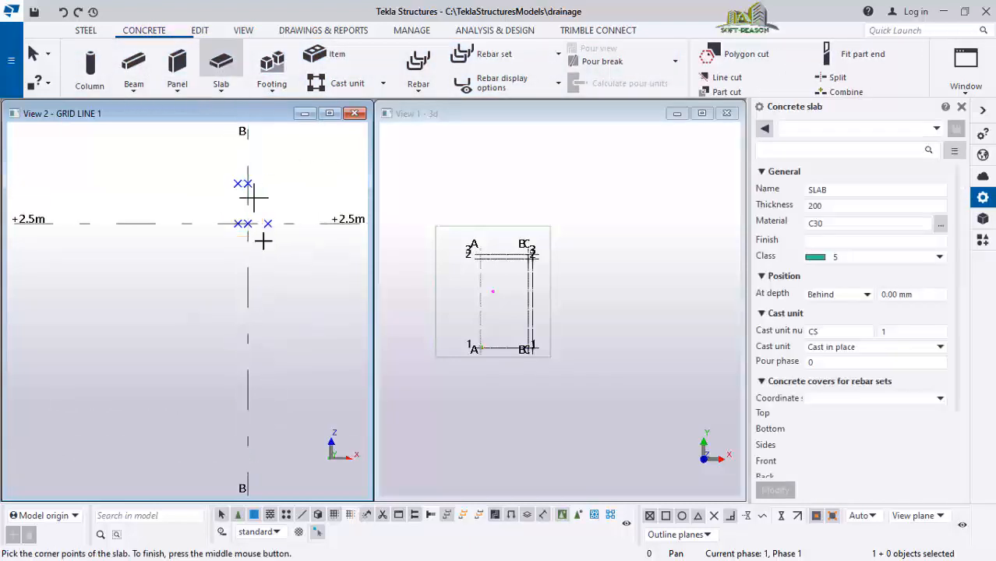
click(247, 177)
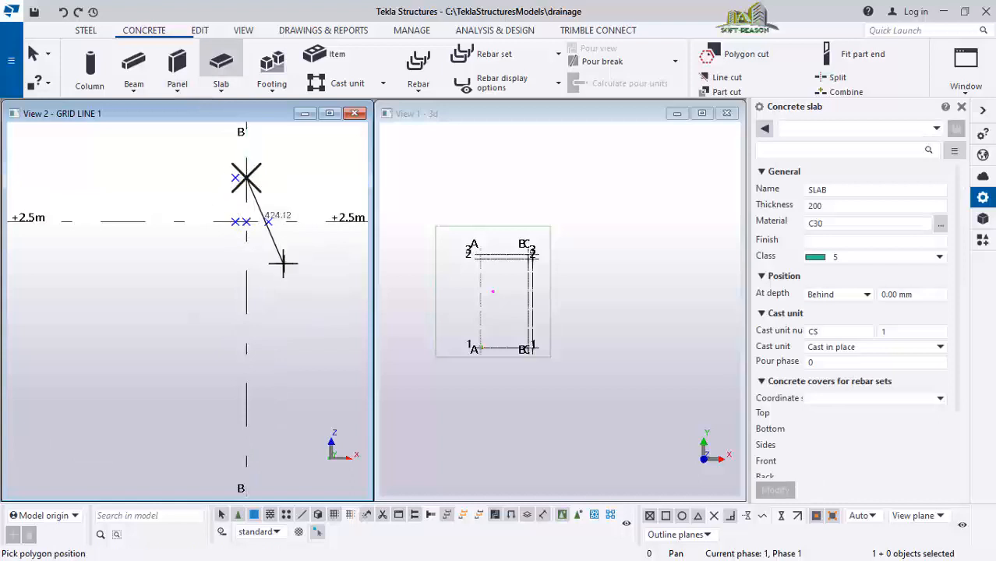
scroll(281, 258, up, 1)
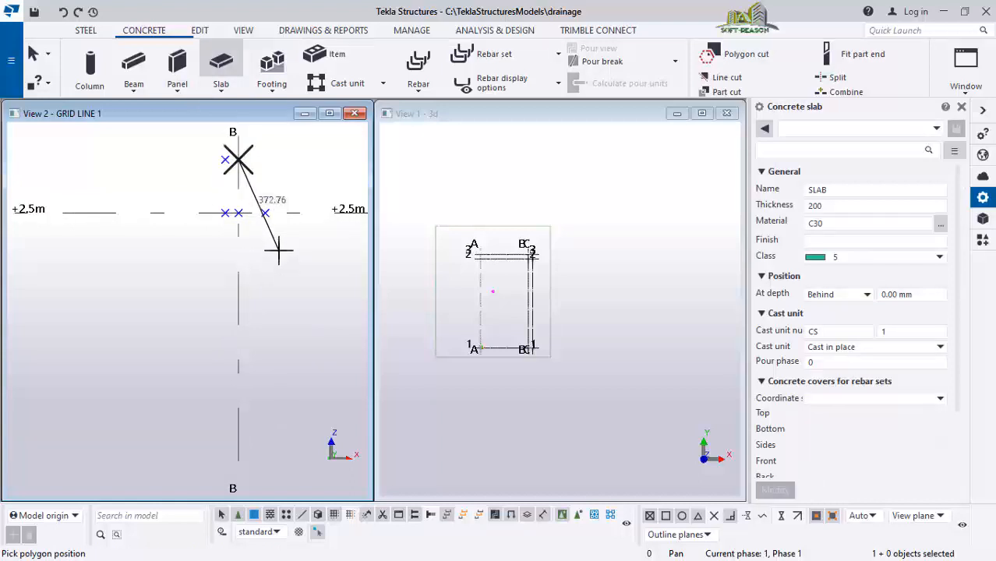
click(225, 160)
scroll(237, 152, down, 4)
scroll(237, 272, down, 2)
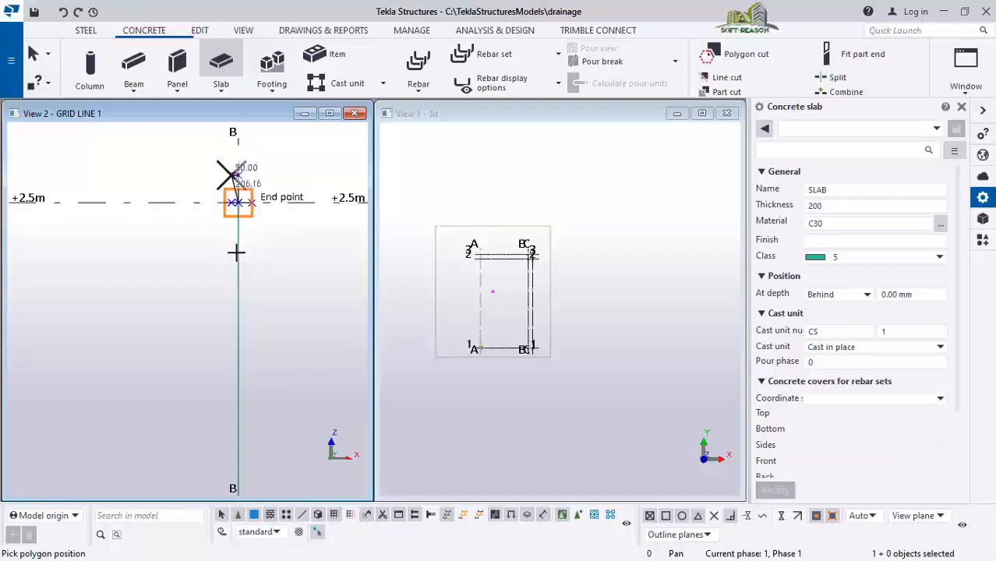
scroll(243, 385, down, 3)
scroll(234, 415, up, 6)
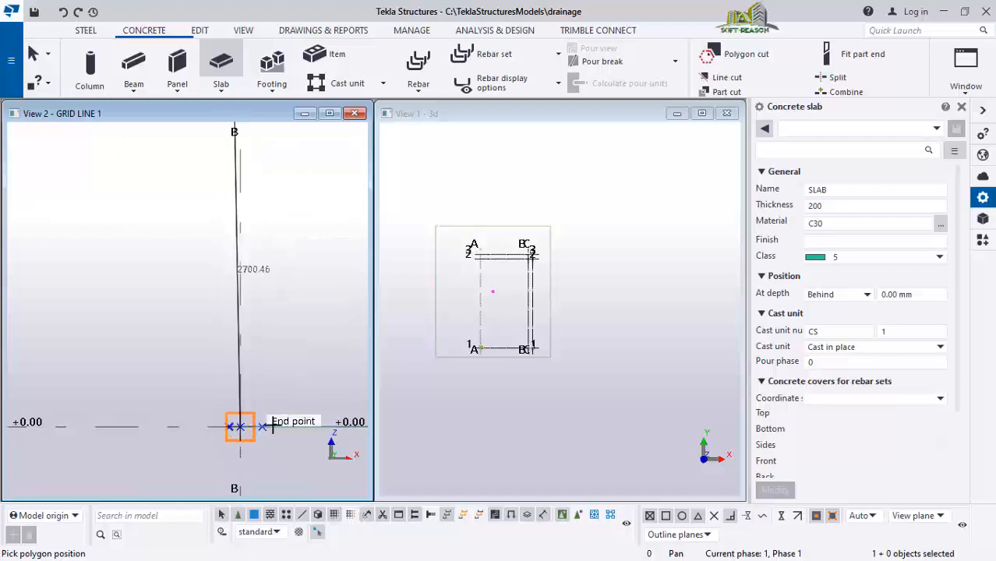
click(229, 426)
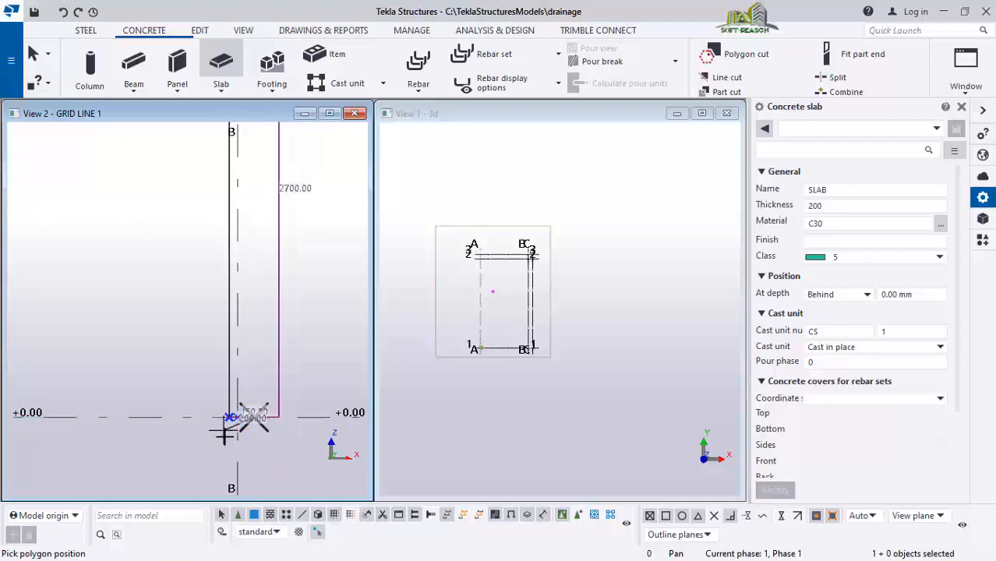
scroll(251, 417, down, 2)
scroll(251, 219, up, 3)
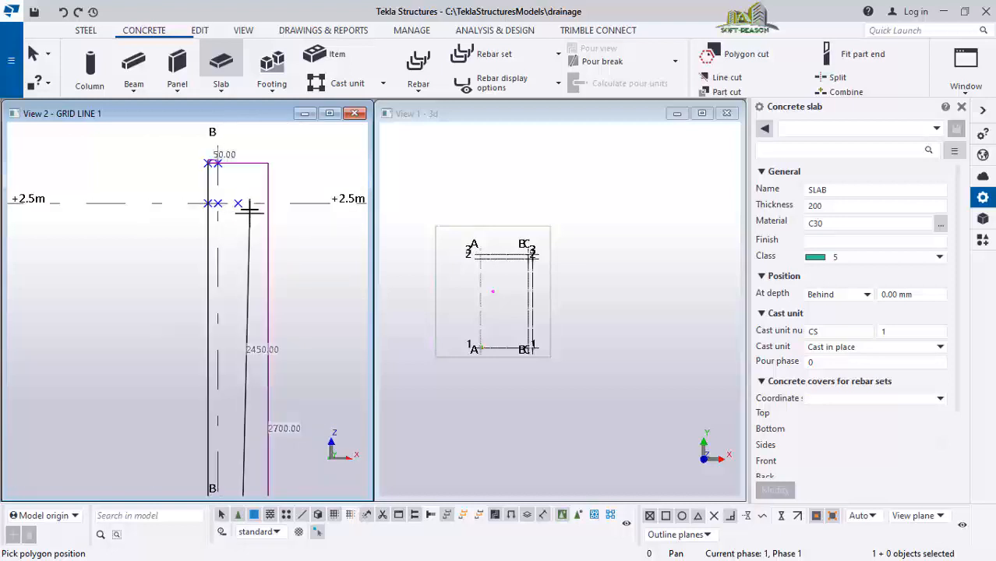
click(218, 203)
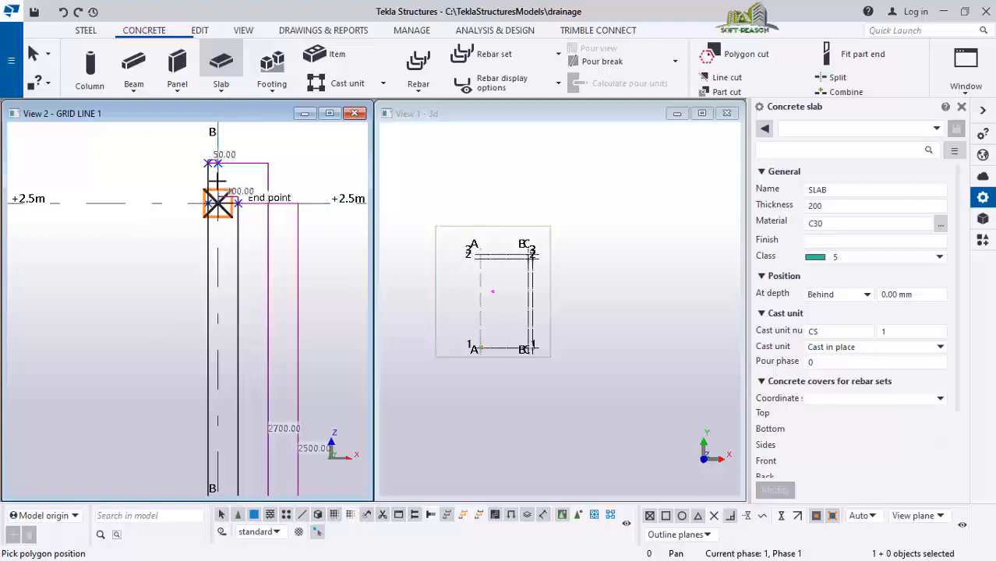
click(218, 166)
middle_click(220, 170)
scroll(255, 200, down, 5)
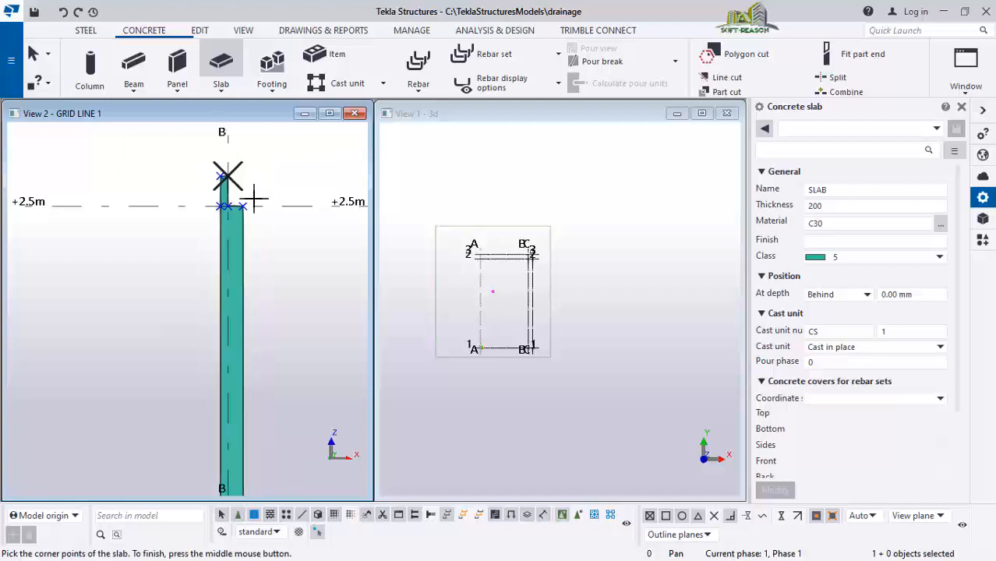
scroll(269, 263, up, 2)
key(Escape)
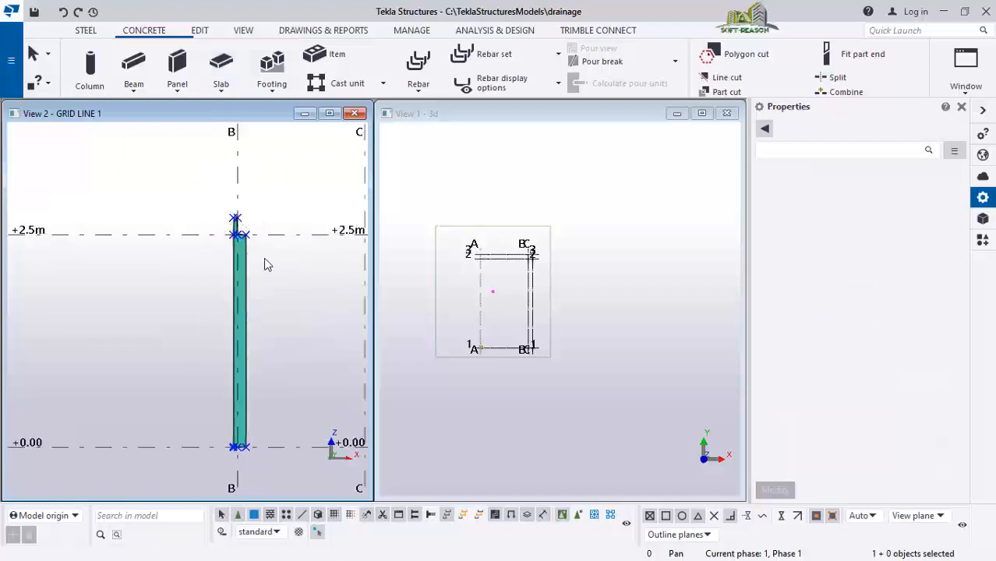
Rotate, pan and zoom the 3D view to examine the new slab, and select the slab
scroll(234, 256, up, 2)
scroll(222, 288, down, 2)
scroll(226, 294, up, 3)
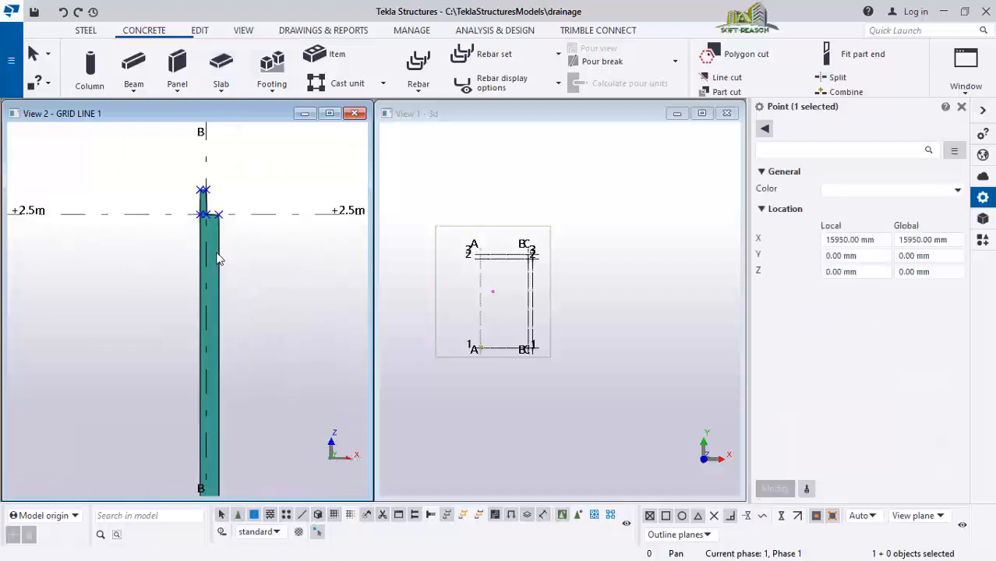
scroll(220, 227, down, 4)
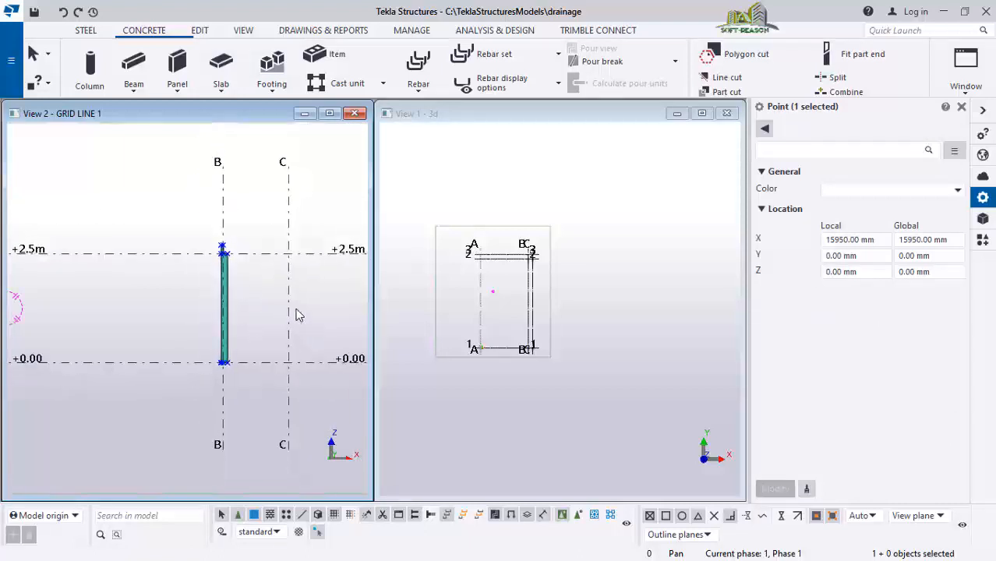
scroll(600, 352, up, 1)
click(495, 310)
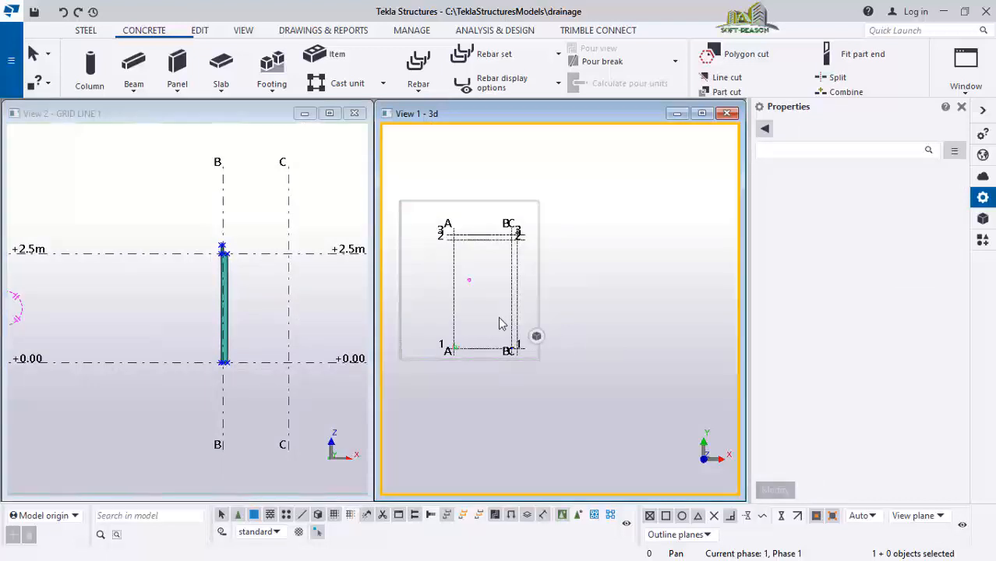
key(ctrl+p)
double_click(526, 335)
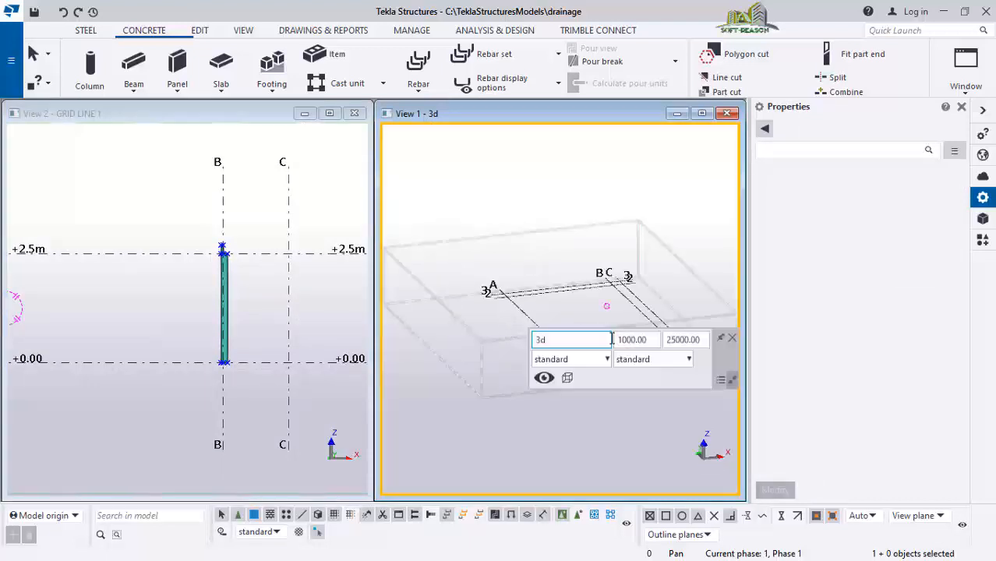
scroll(493, 364, down, 2)
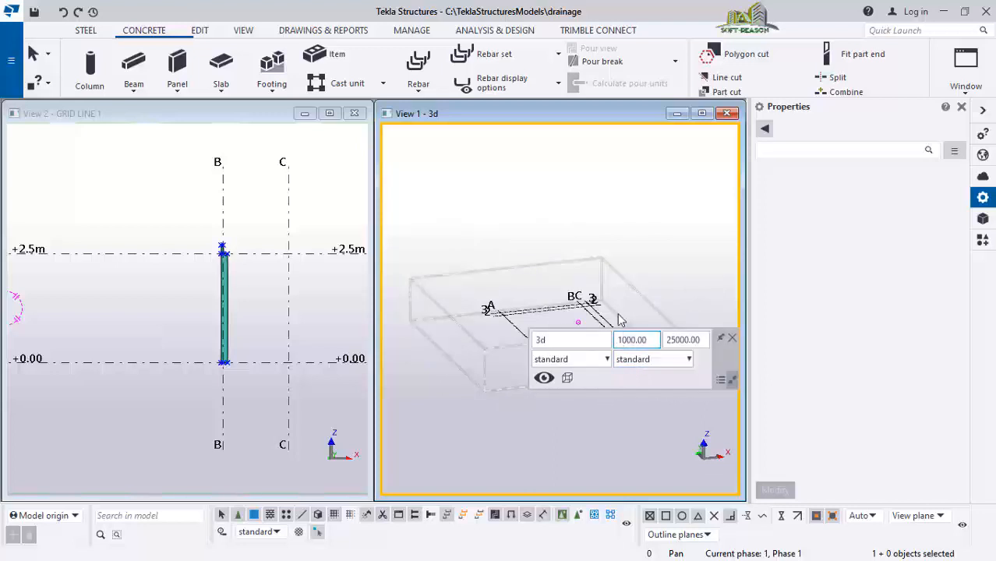
scroll(692, 376, up, 5)
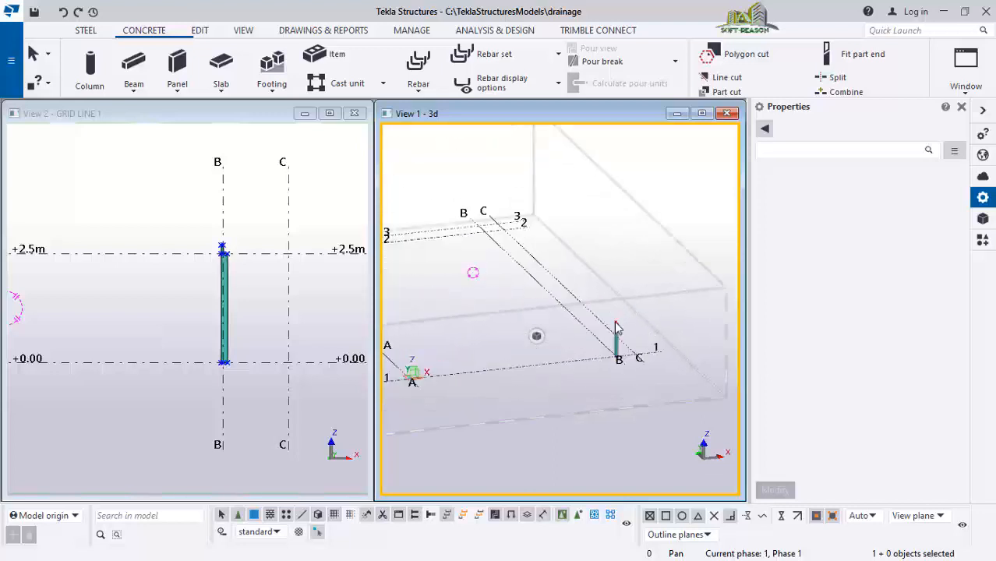
ctrl+middle_drag(646, 355, 597, 298)
scroll(594, 293, up, 5)
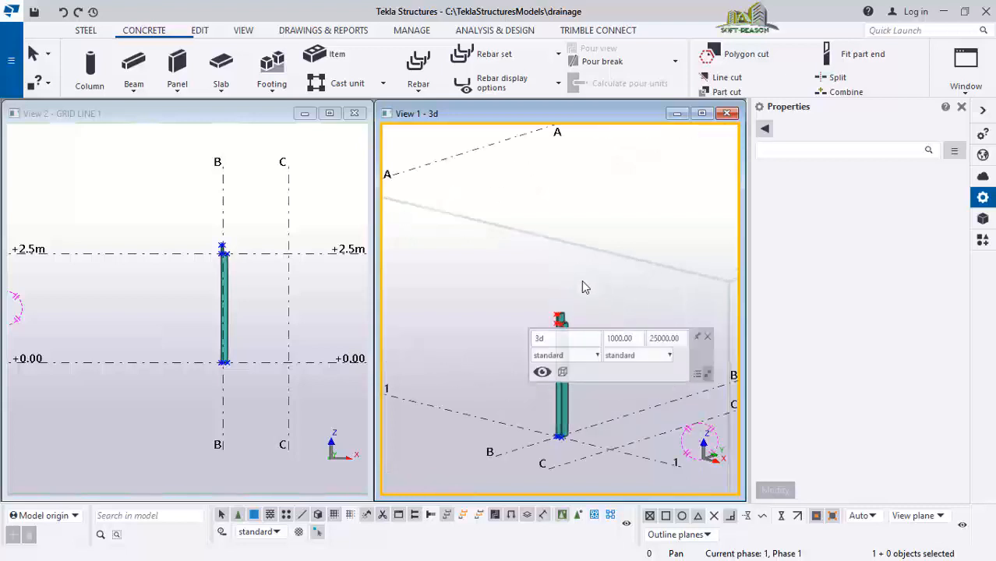
ctrl+middle_drag(570, 417, 483, 350)
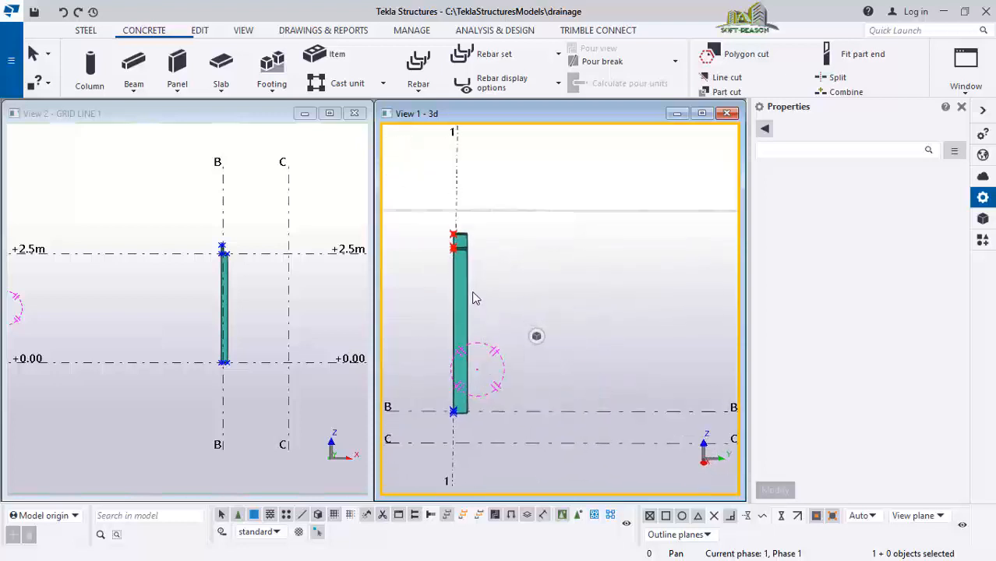
ctrl+middle_drag(459, 283, 466, 343)
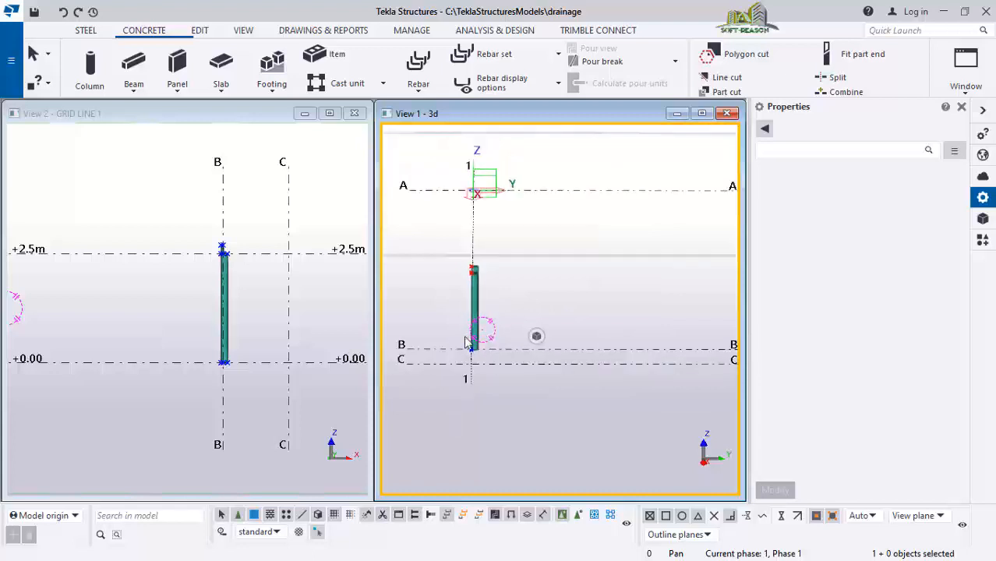
ctrl+middle_drag(501, 304, 470, 285)
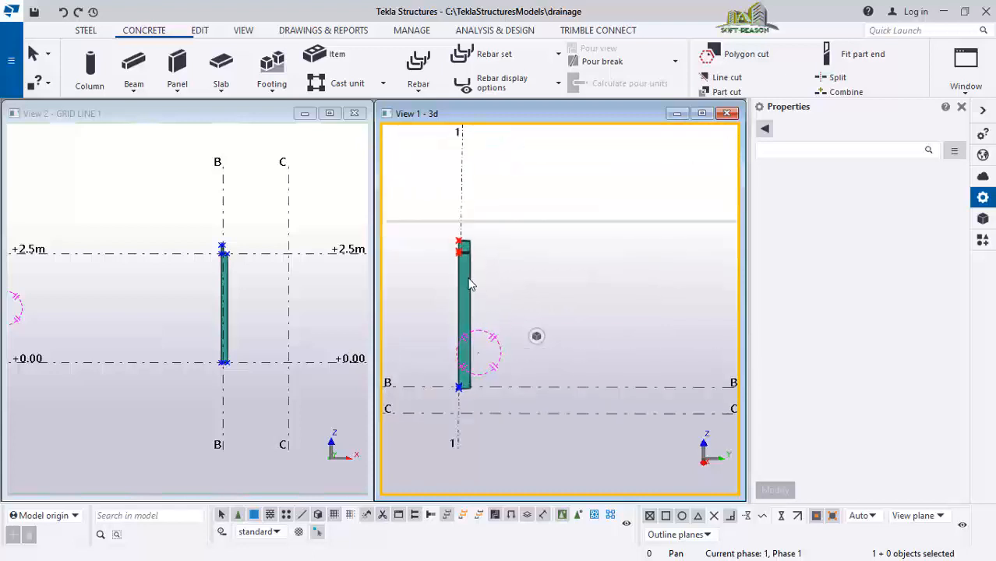
click(465, 274)
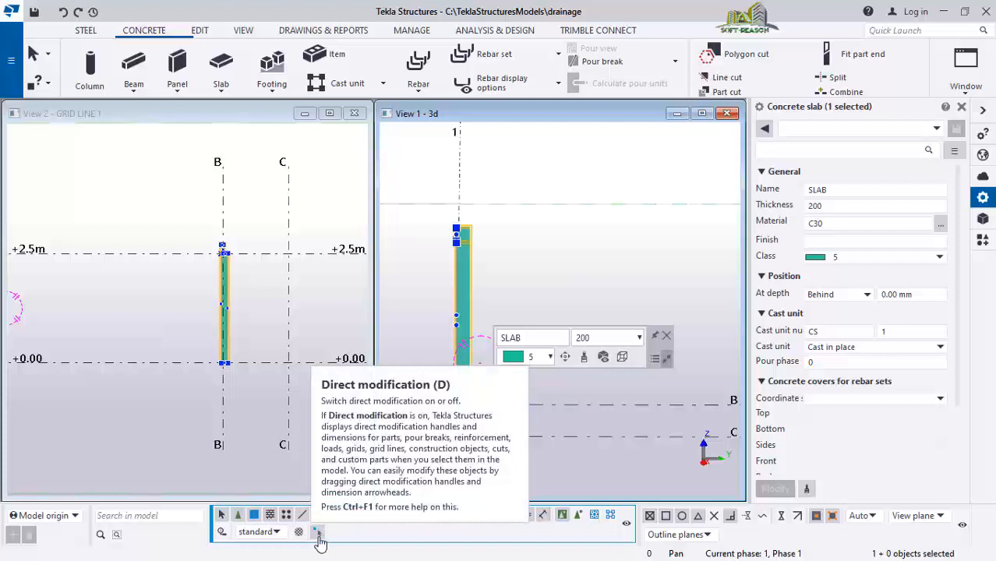
click(319, 543)
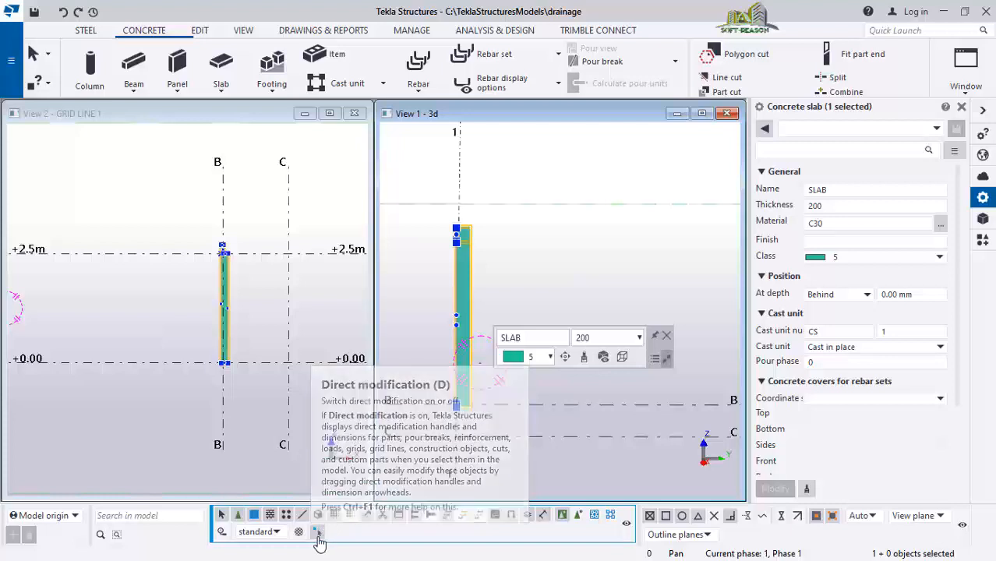
click(319, 544)
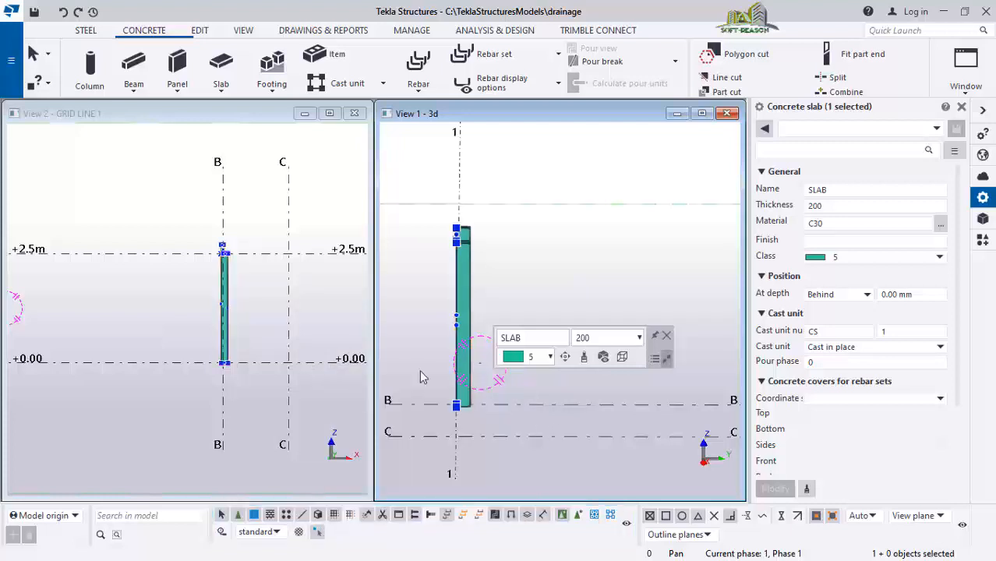
Change the selected slab's class to 1 and apply the modification
scroll(578, 257, down, 1)
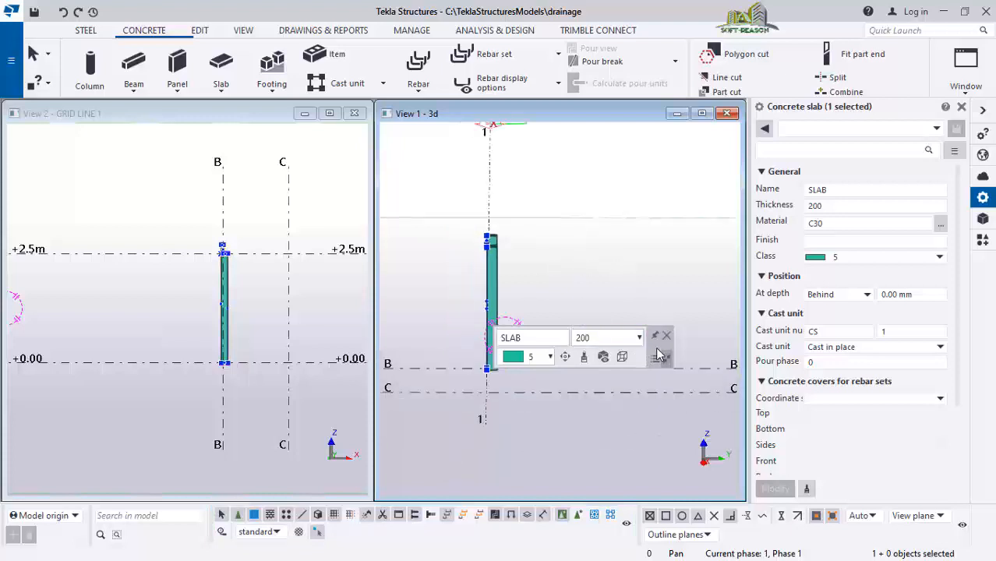
drag(659, 354, 674, 178)
scroll(527, 268, up, 2)
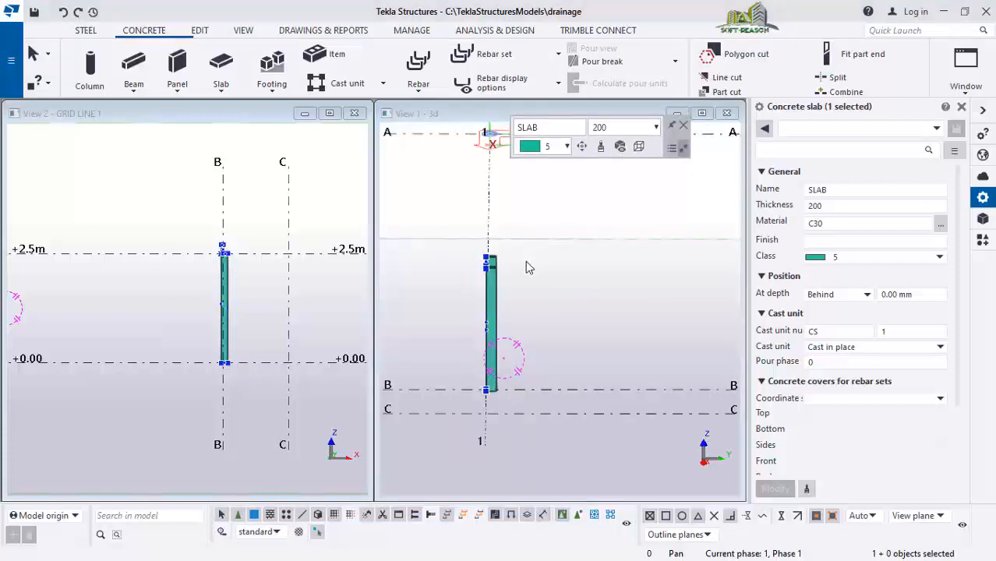
click(884, 259)
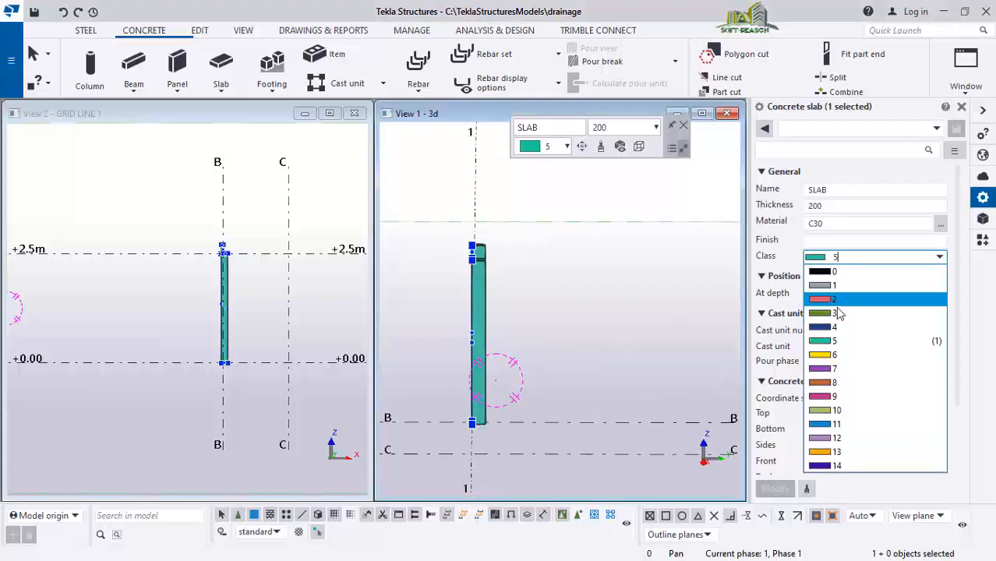
click(834, 286)
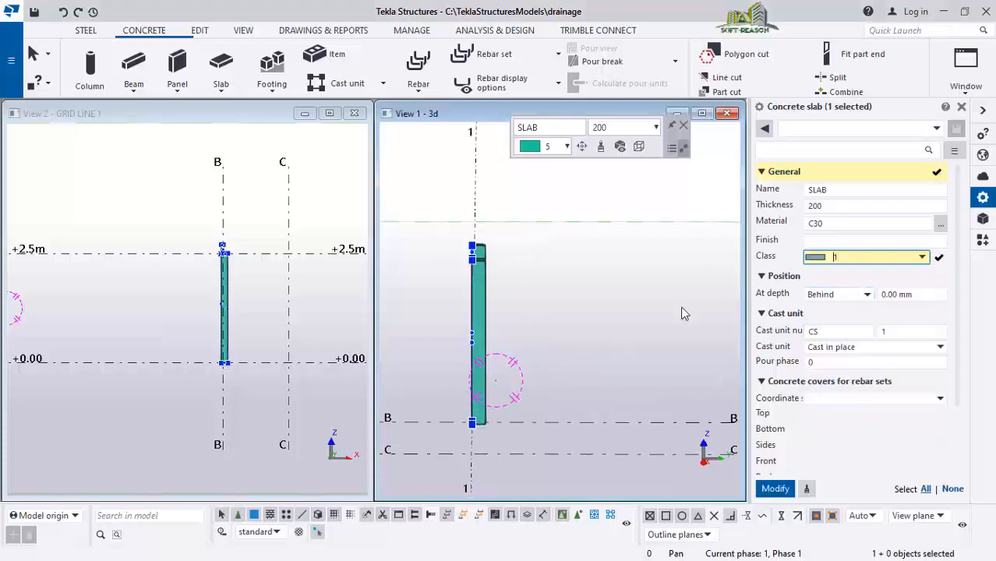
click(775, 489)
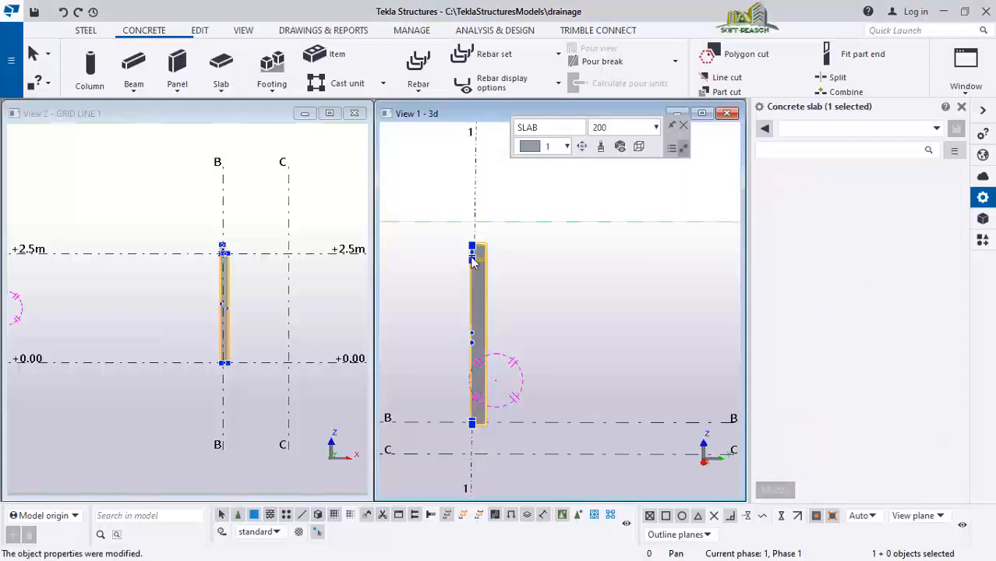
Drag the slab's end face along grid B to widen the slab to a thickness of about 1650 mm
scroll(570, 358, down, 1)
ctrl+middle_drag(589, 350, 583, 303)
scroll(434, 301, up, 5)
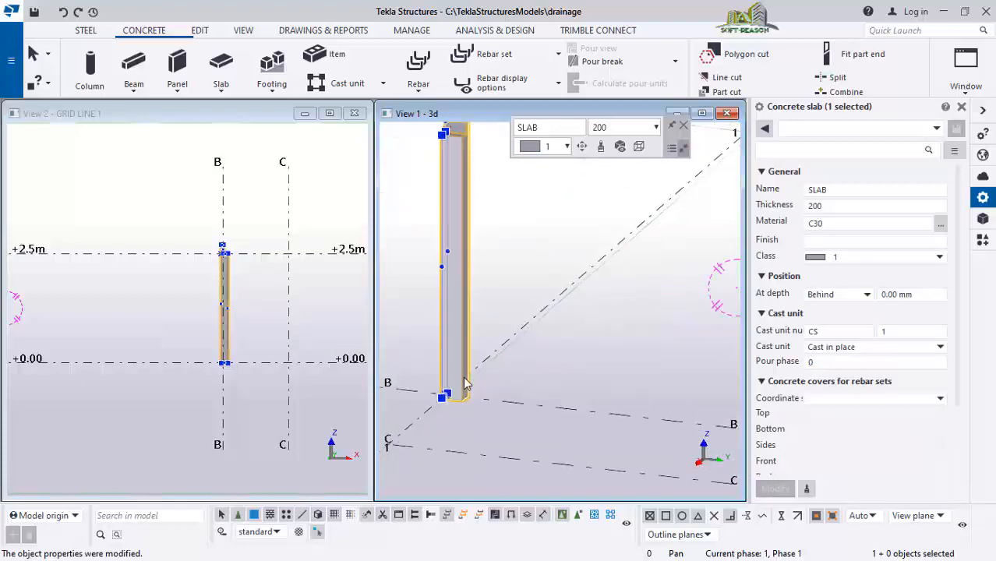
click(459, 335)
ctrl+middle_drag(461, 328, 486, 405)
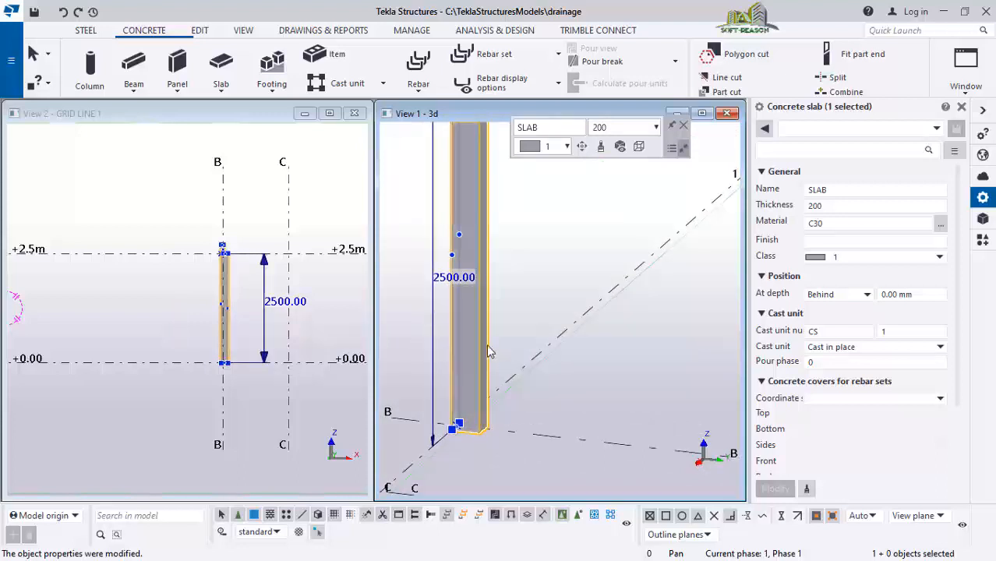
ctrl+middle_drag(498, 373, 514, 403)
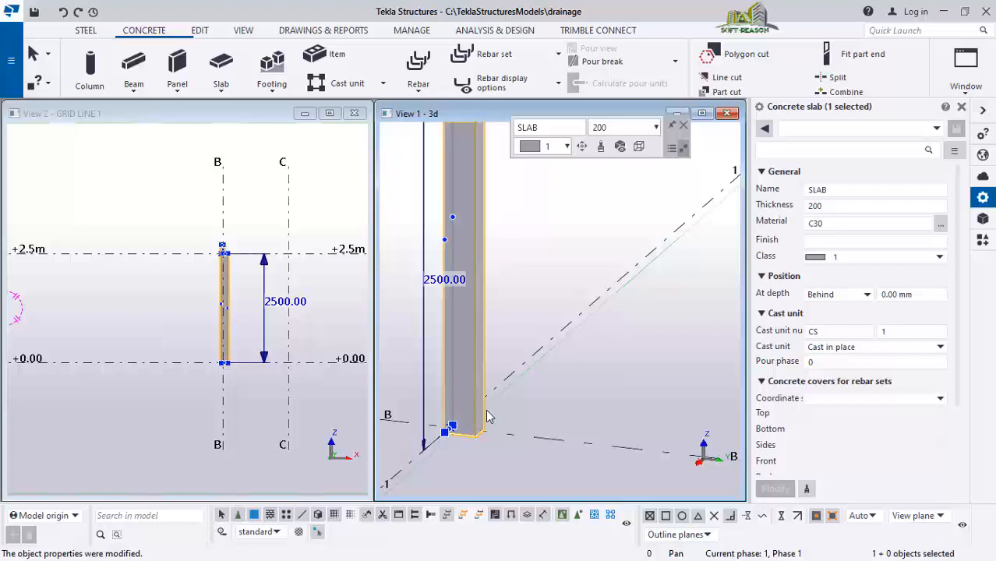
drag(484, 413, 703, 436)
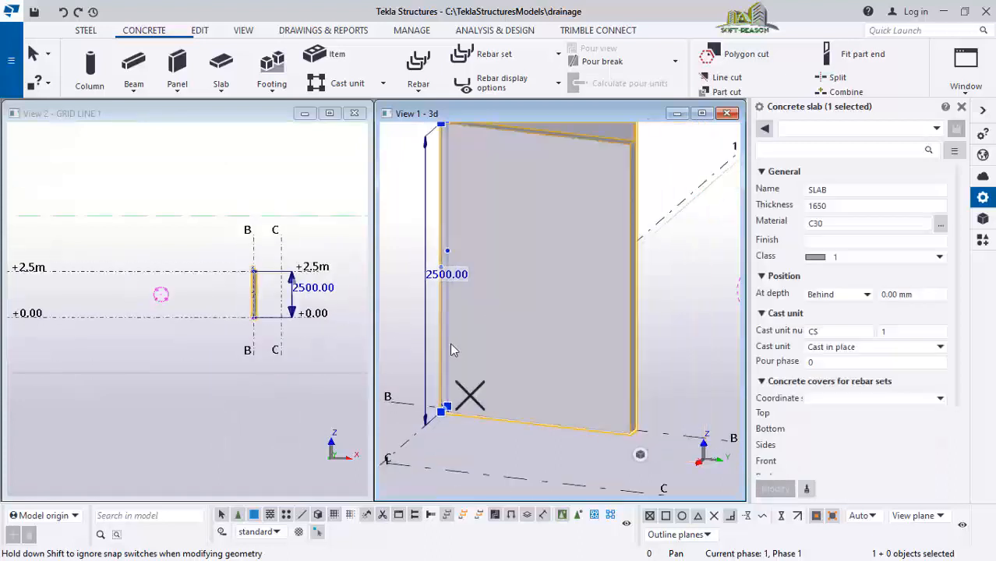
click(411, 314)
scroll(409, 321, down, 3)
scroll(384, 322, down, 6)
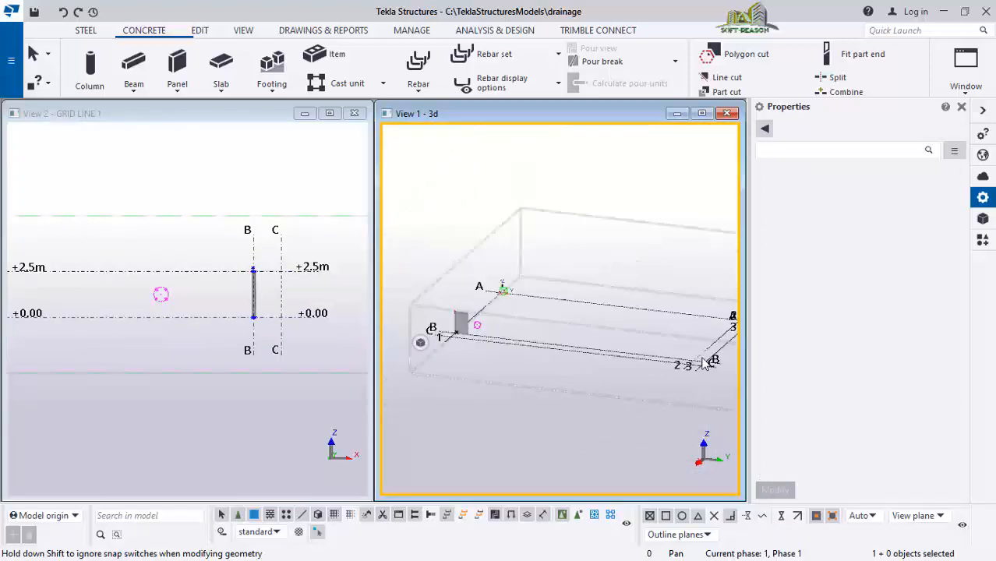
scroll(433, 336, up, 5)
scroll(433, 336, up, 6)
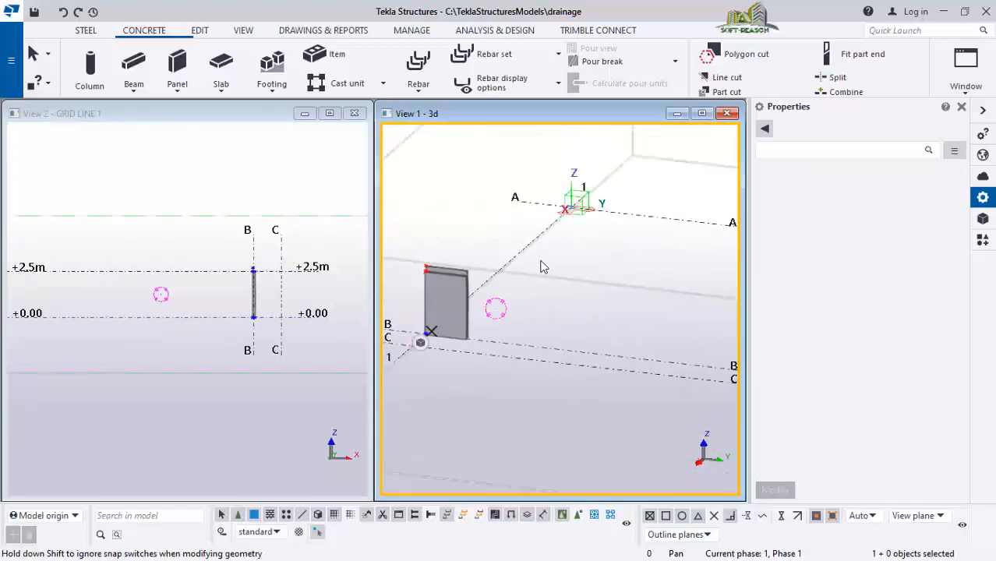
Select the slab again and keep dragging its end face along grid B until its thickness is 30000 mm
click(478, 341)
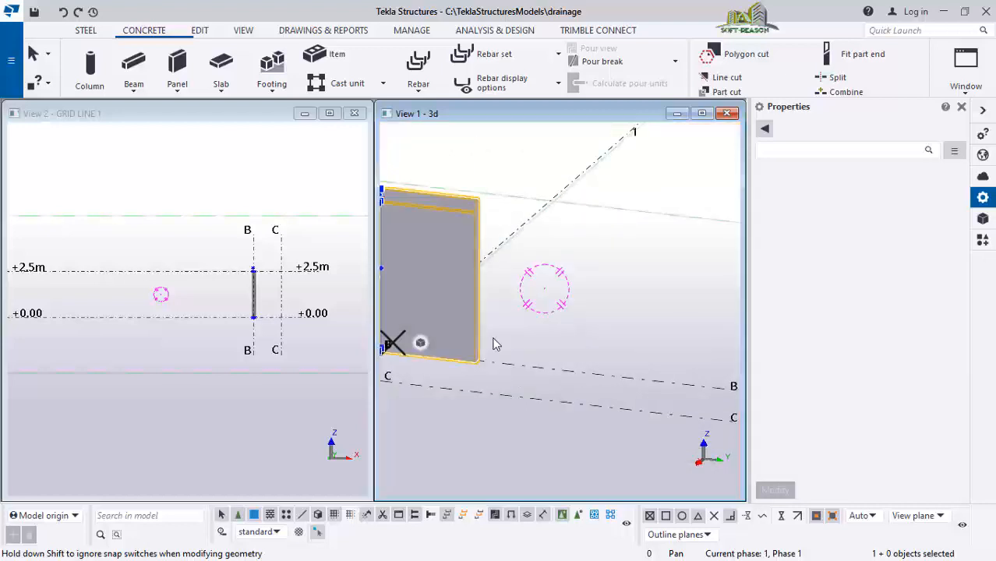
scroll(487, 343, up, 1)
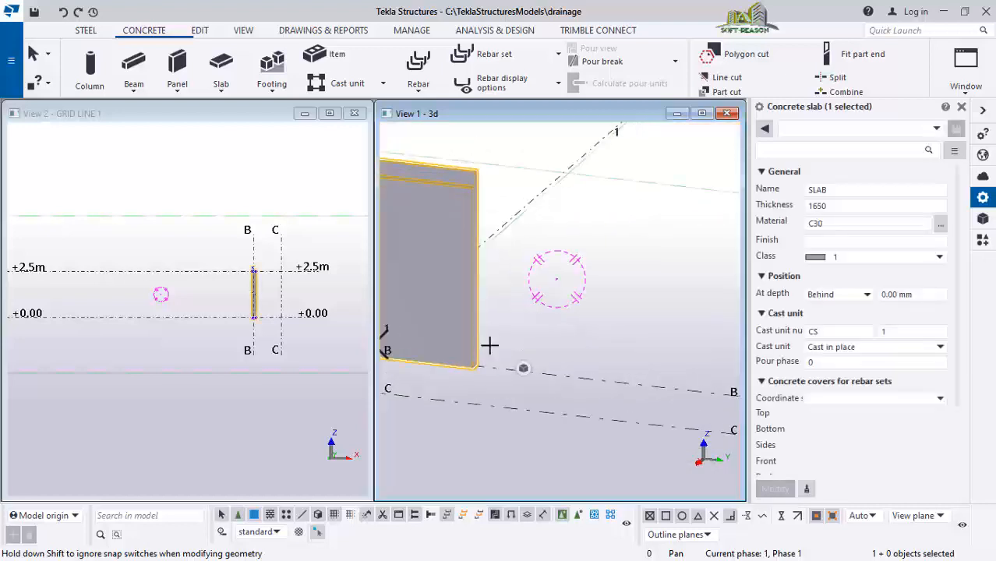
drag(489, 345, 700, 382)
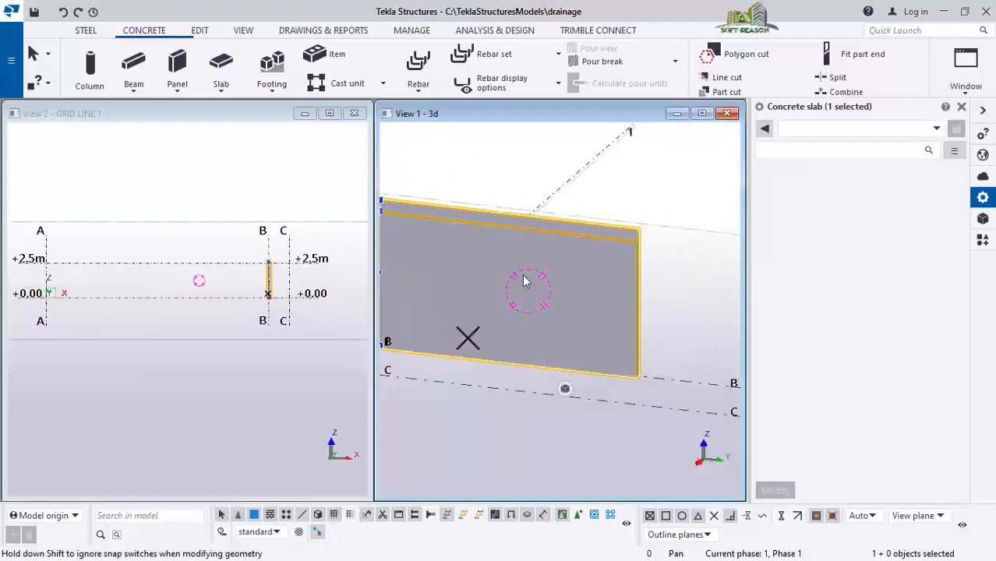
scroll(316, 241, down, 1)
scroll(579, 261, down, 1)
scroll(682, 329, up, 1)
middle_drag(679, 328, 547, 333)
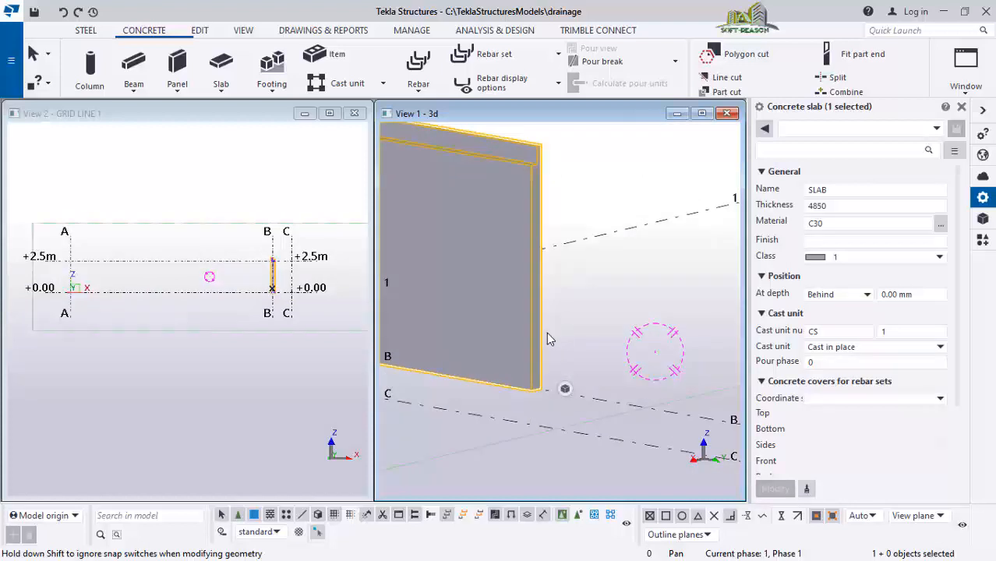
drag(542, 329, 734, 364)
scroll(432, 271, down, 1)
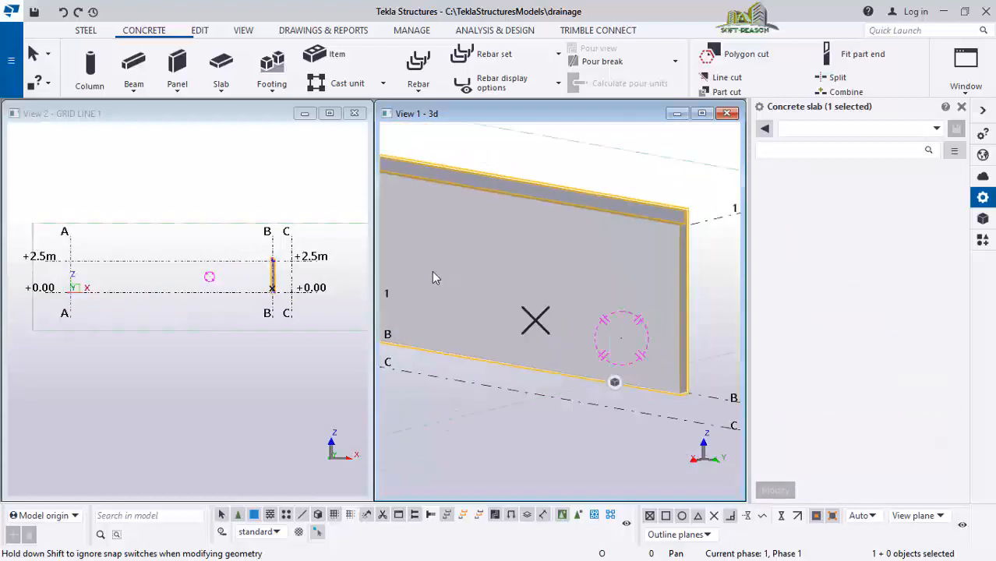
scroll(433, 272, down, 3)
scroll(585, 307, up, 3)
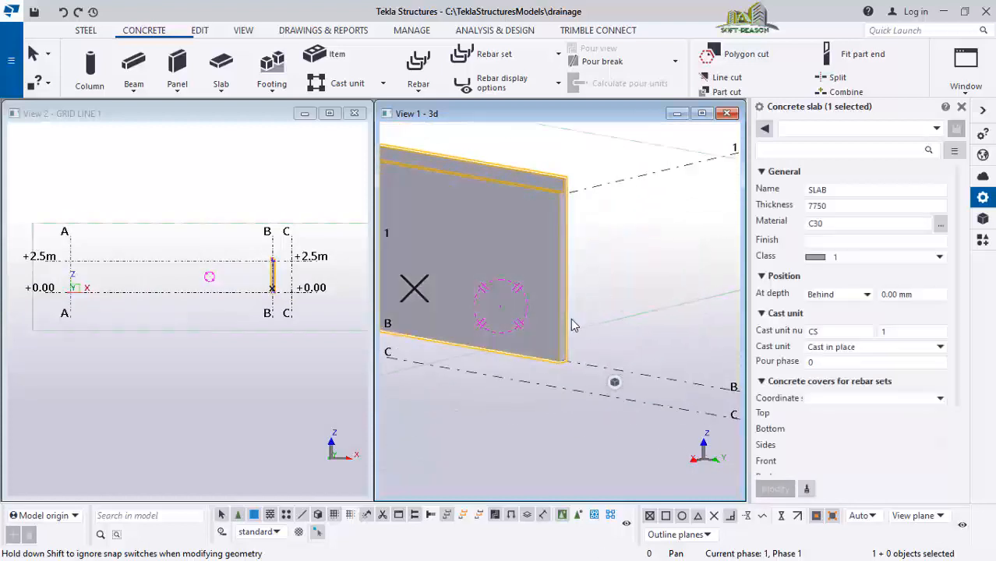
drag(609, 336, 733, 395)
scroll(433, 286, down, 5)
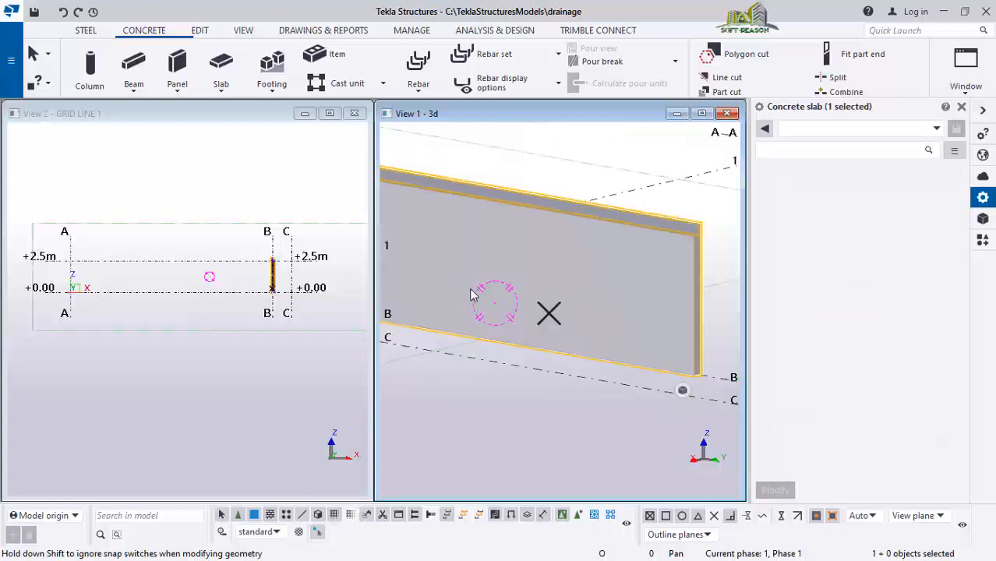
scroll(584, 304, up, 4)
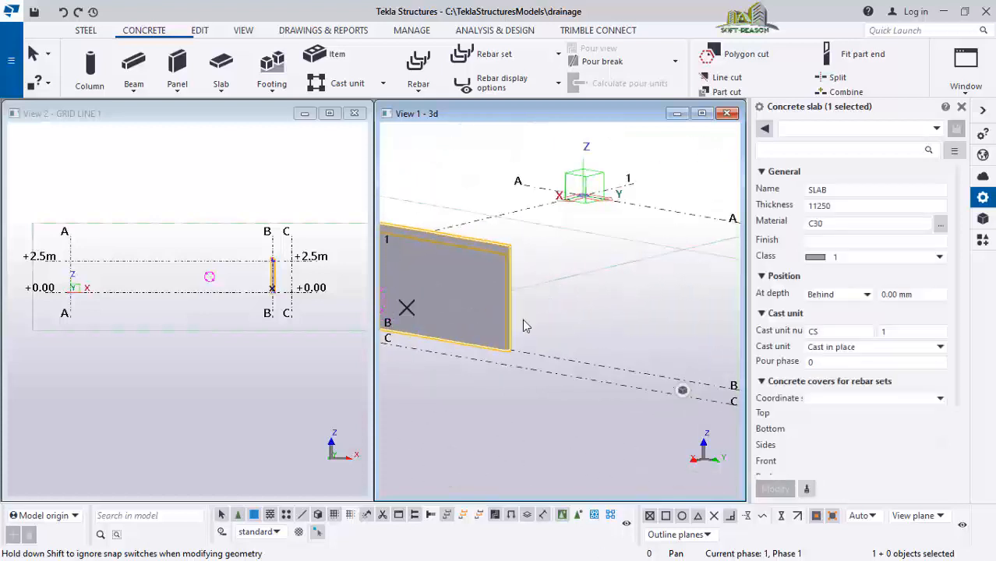
drag(508, 317, 733, 316)
scroll(434, 304, down, 3)
scroll(434, 303, down, 5)
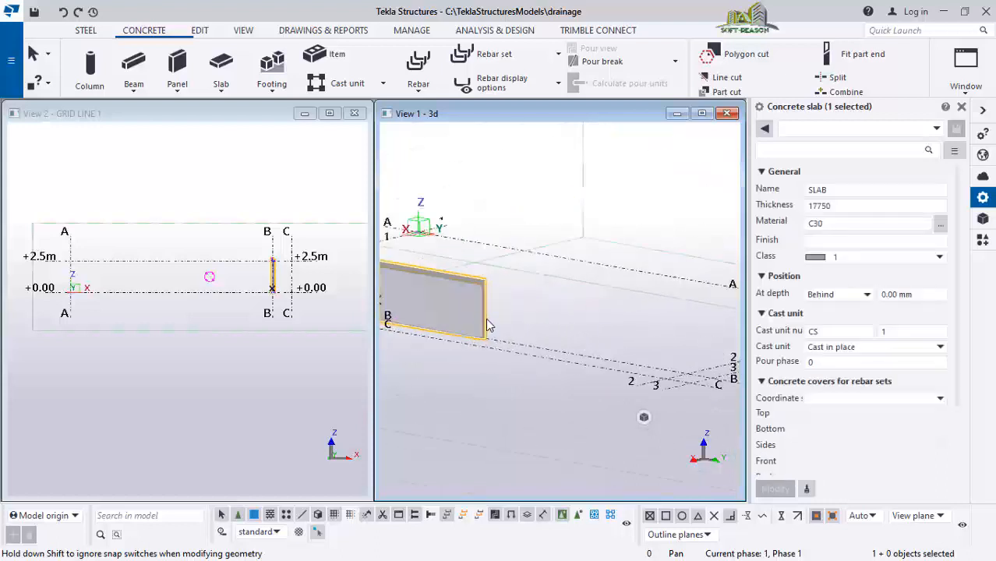
scroll(489, 327, up, 2)
scroll(485, 306, up, 3)
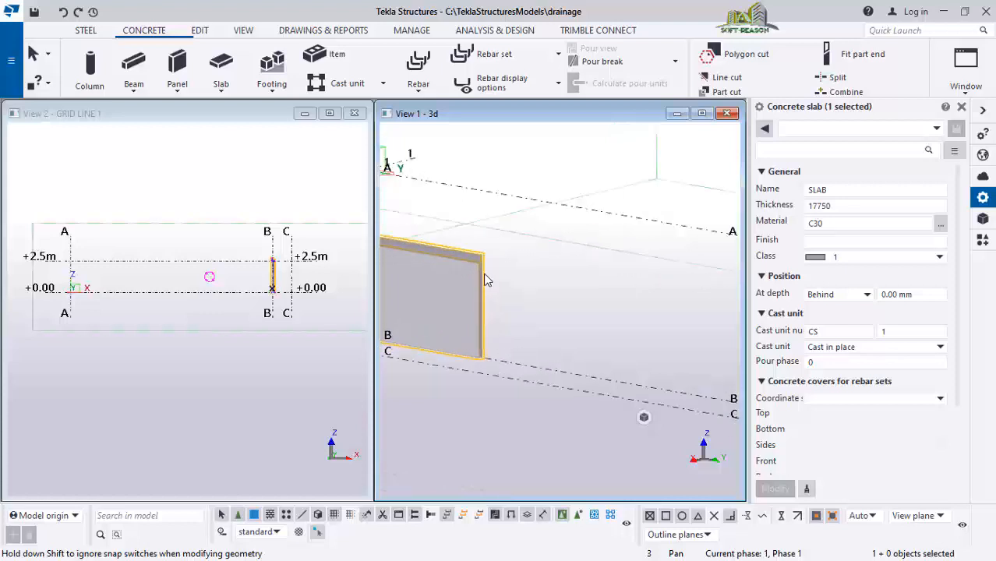
scroll(485, 280, up, 2)
scroll(483, 345, up, 1)
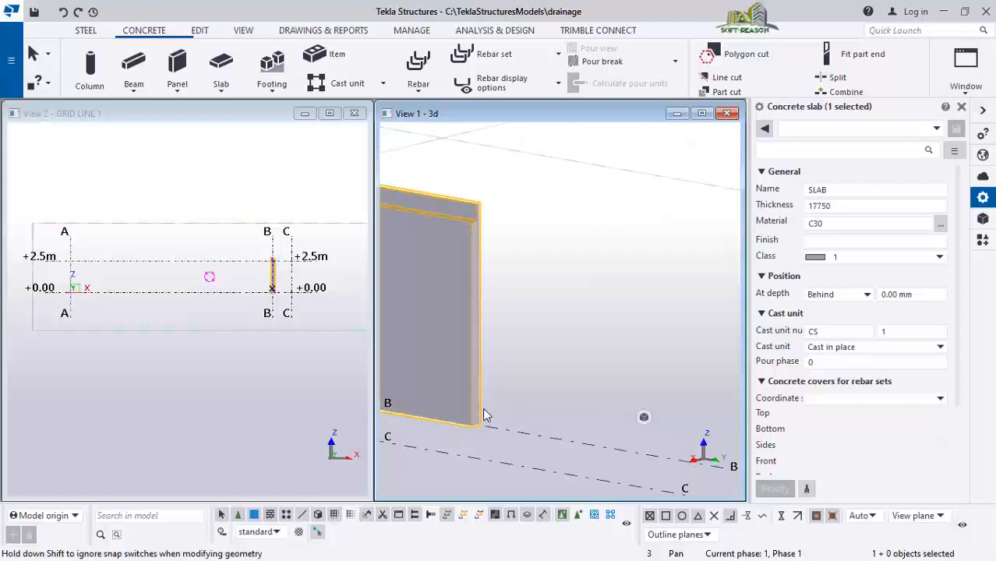
drag(534, 421, 722, 455)
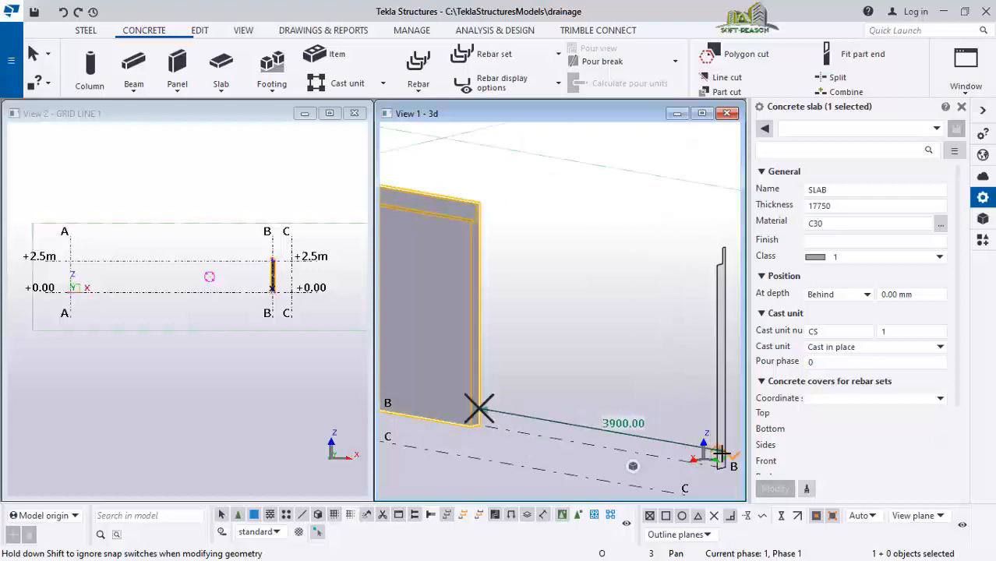
scroll(436, 307, down, 2)
scroll(427, 307, down, 3)
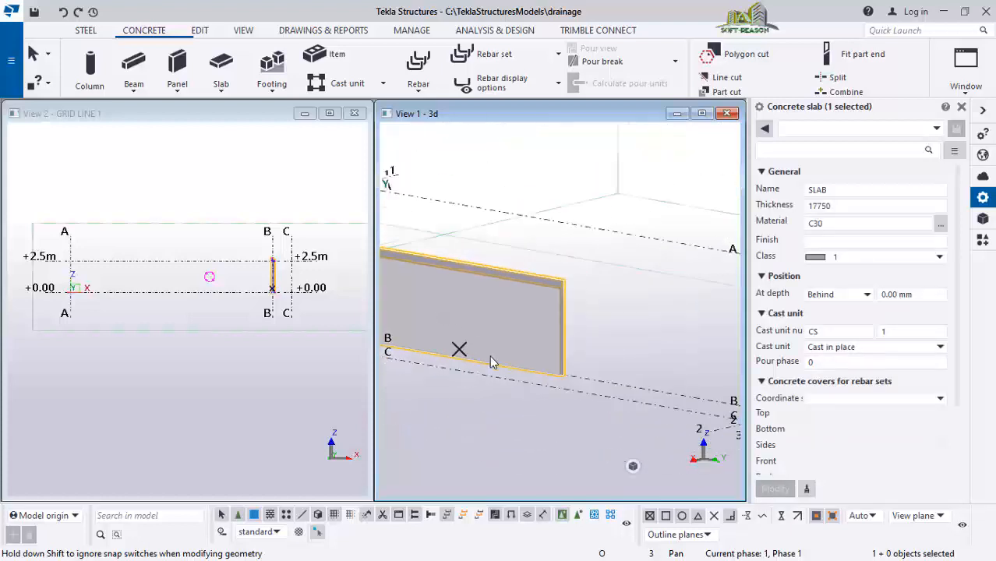
scroll(461, 357, up, 1)
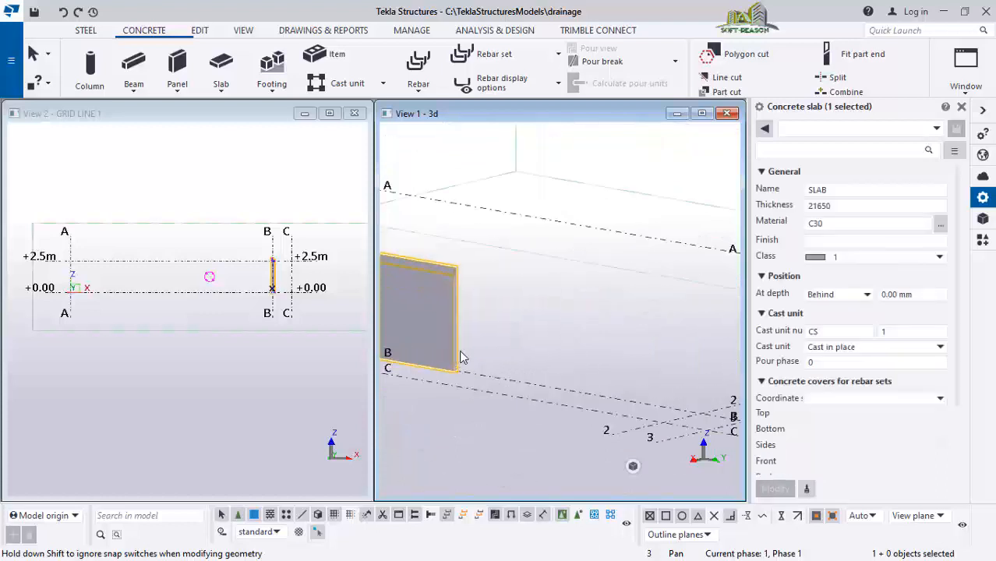
drag(657, 417, 691, 427)
scroll(708, 407, up, 3)
scroll(433, 435, down, 2)
scroll(635, 428, up, 1)
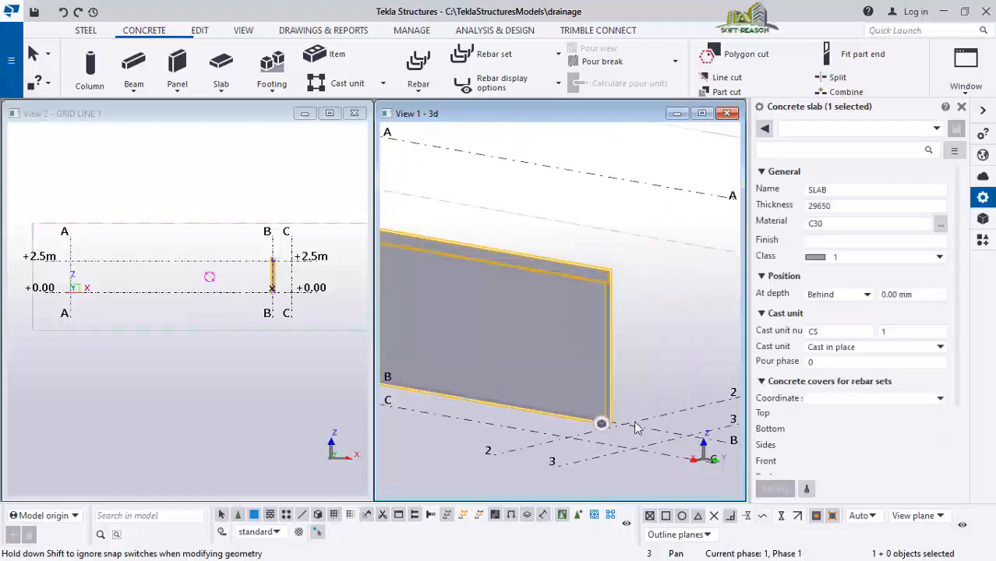
scroll(671, 390, up, 1)
scroll(604, 338, down, 1)
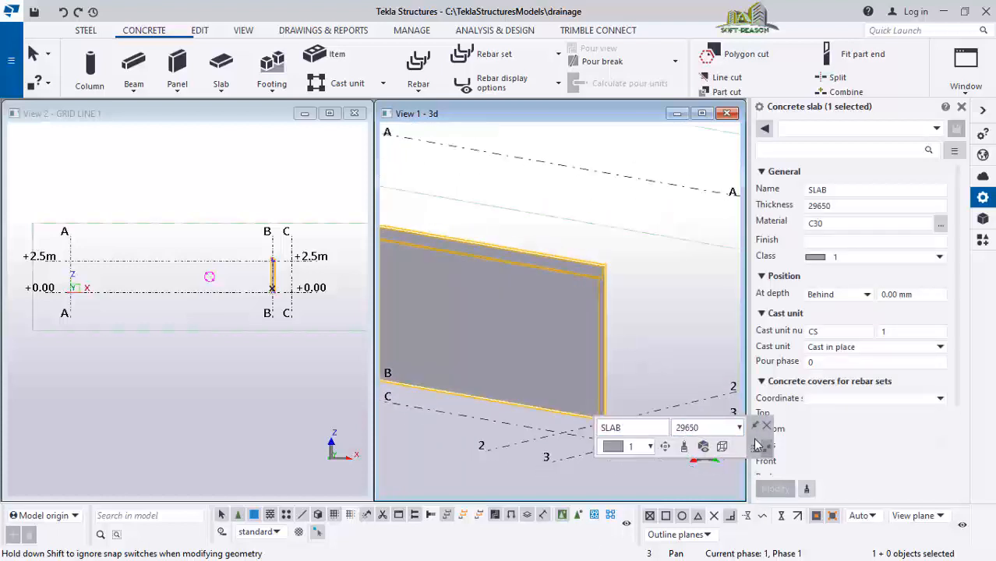
drag(755, 440, 742, 255)
scroll(701, 466, up, 3)
scroll(548, 383, up, 2)
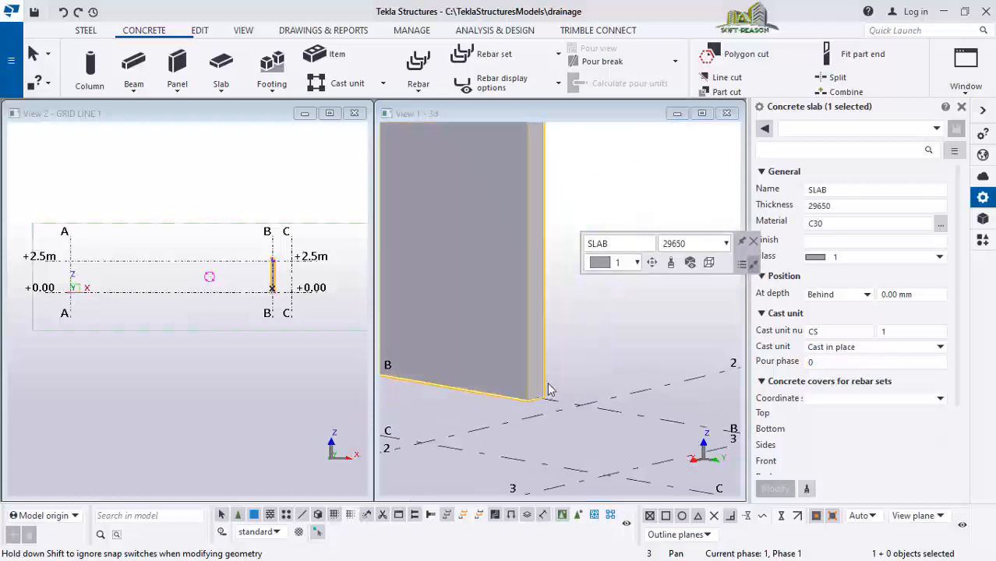
scroll(546, 393, up, 2)
drag(534, 396, 591, 420)
scroll(659, 413, down, 7)
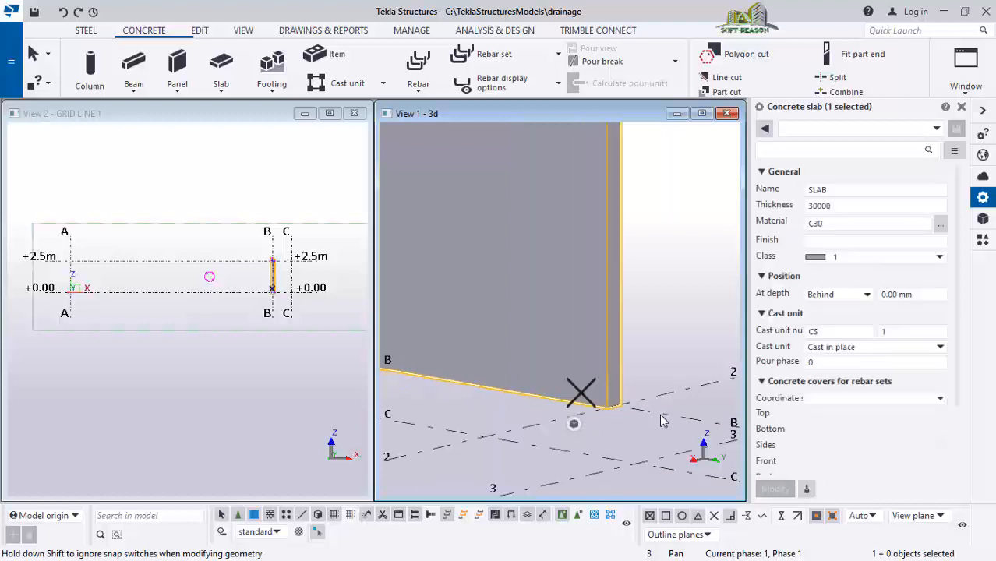
scroll(675, 301, down, 6)
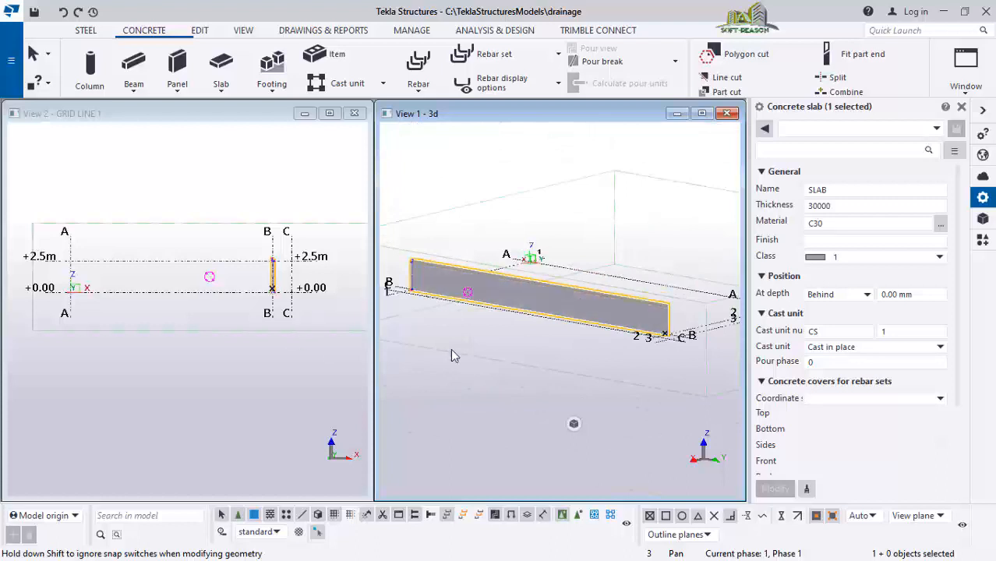
Mirror-copy the selected vertical slab on grid B about a vertical line through the midpoint between grids B and C
click(244, 341)
scroll(284, 266, up, 5)
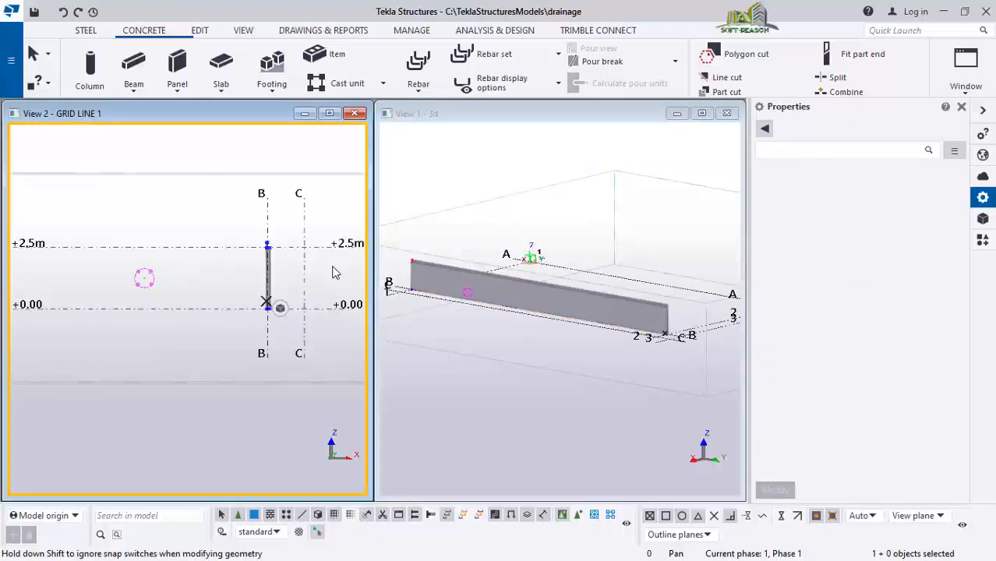
scroll(295, 261, up, 5)
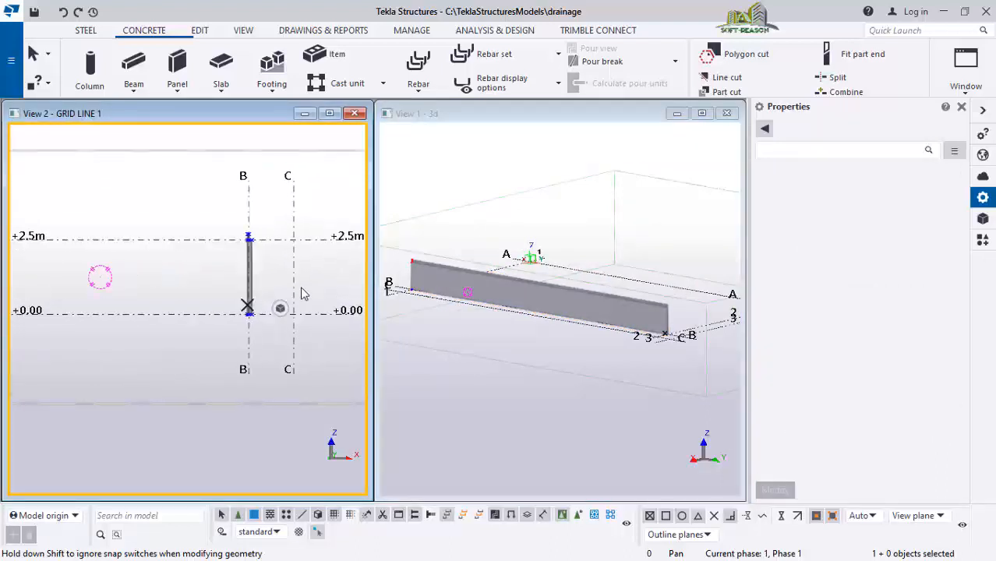
click(244, 240)
scroll(138, 248, down, 3)
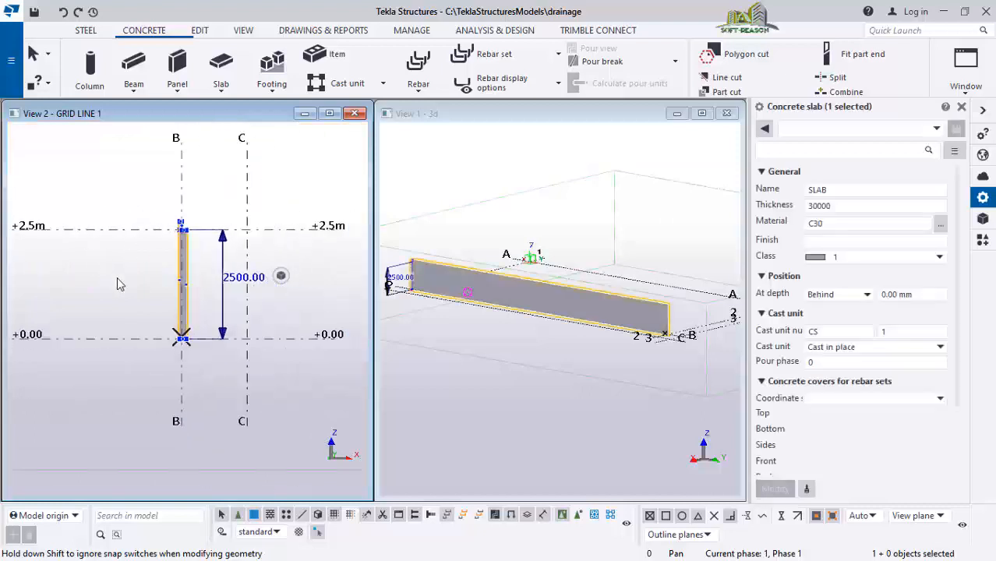
scroll(195, 249, up, 1)
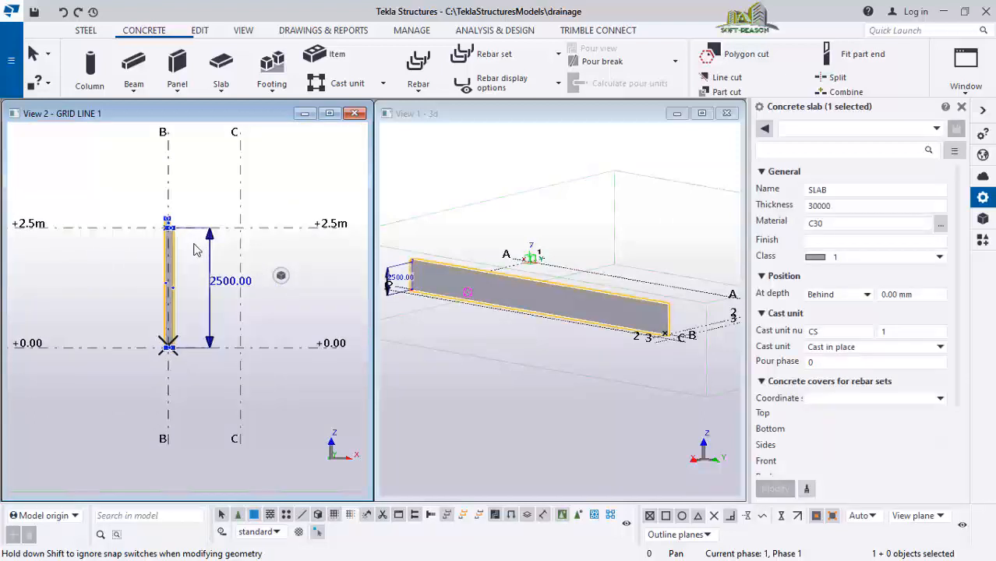
right_click(130, 189)
mouse_move(206, 202)
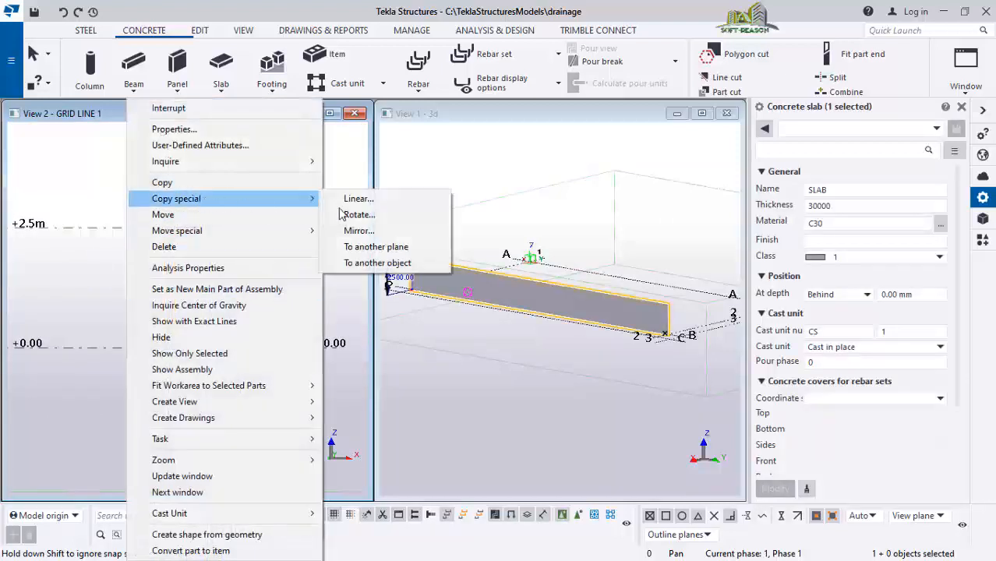
click(358, 230)
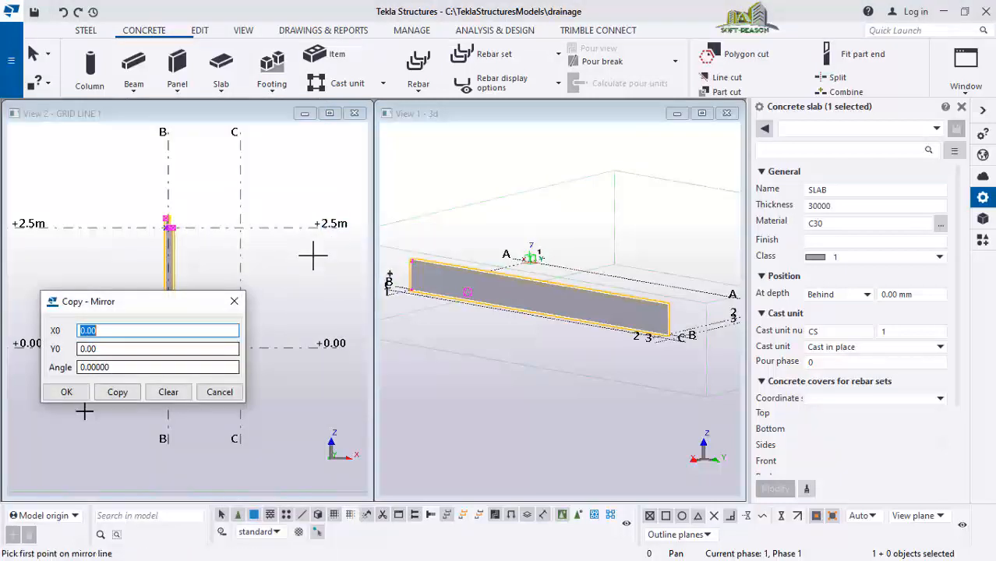
drag(123, 314, 455, 203)
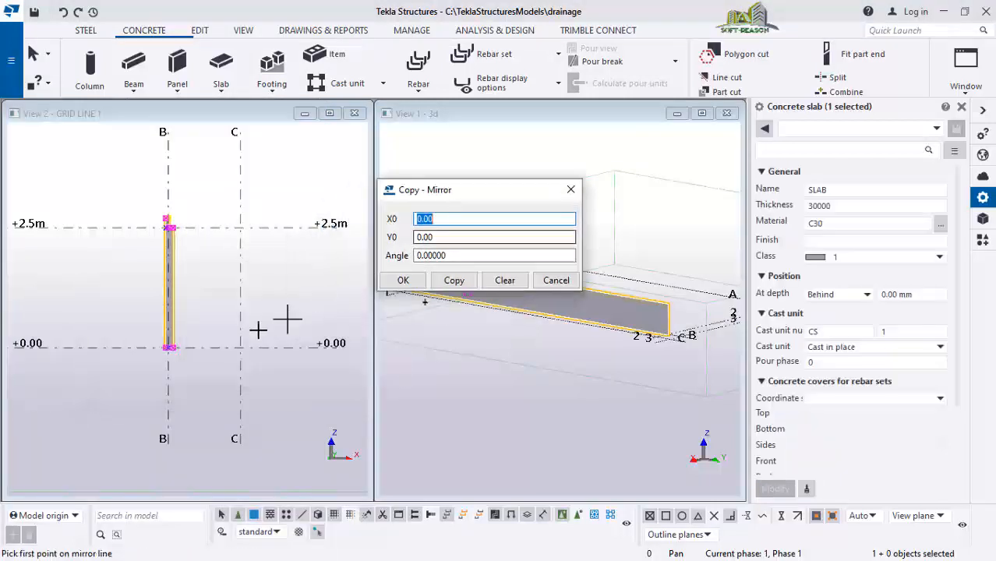
click(203, 228)
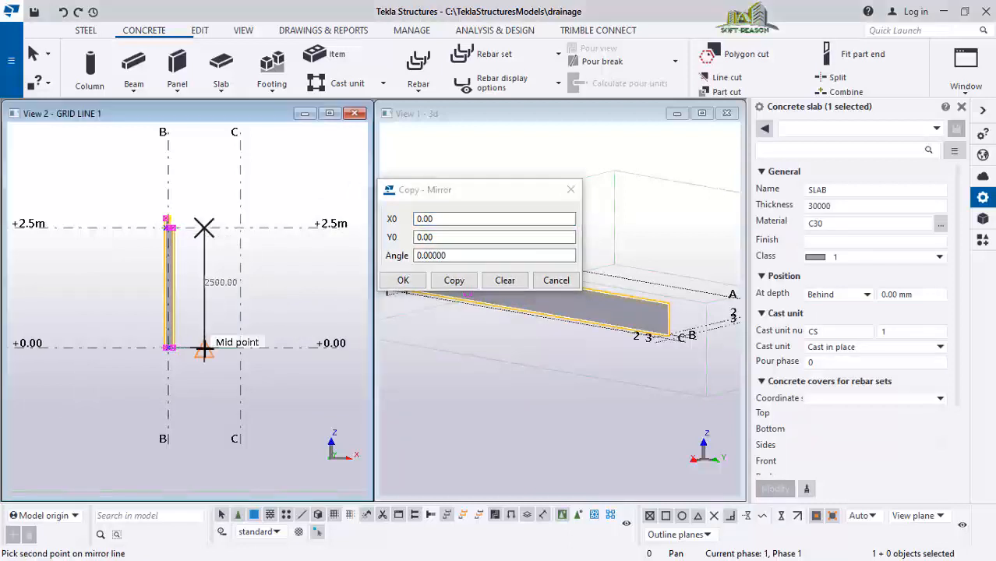
double_click(450, 259)
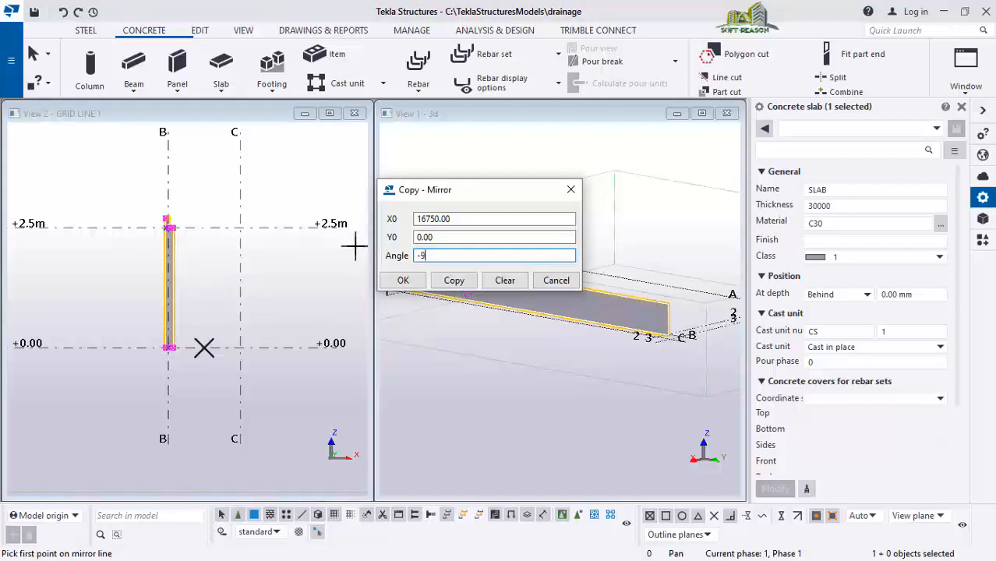
click(455, 279)
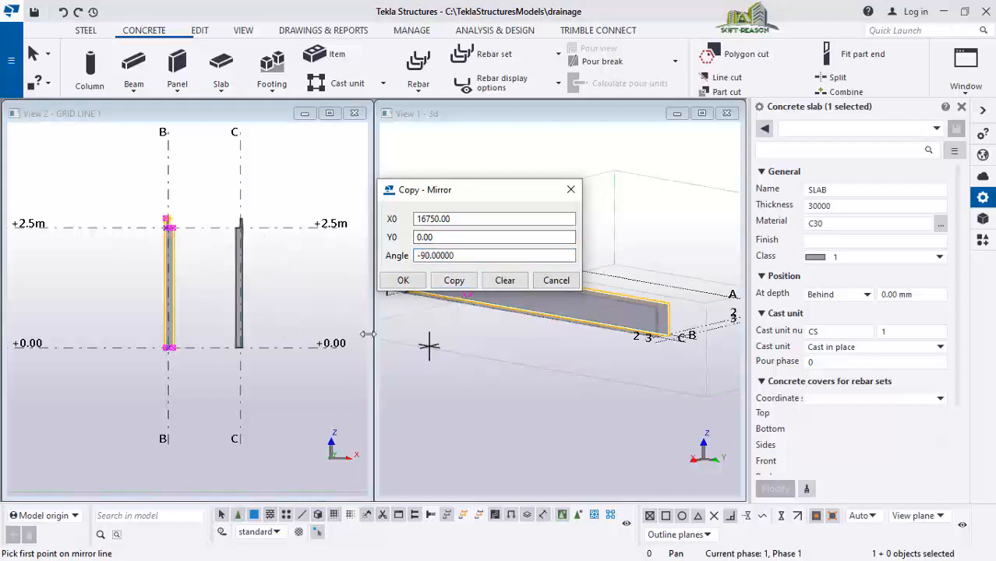
click(400, 282)
Zoom and pan the 3D view to examine the original and mirrored wall slabs
scroll(627, 361, down, 1)
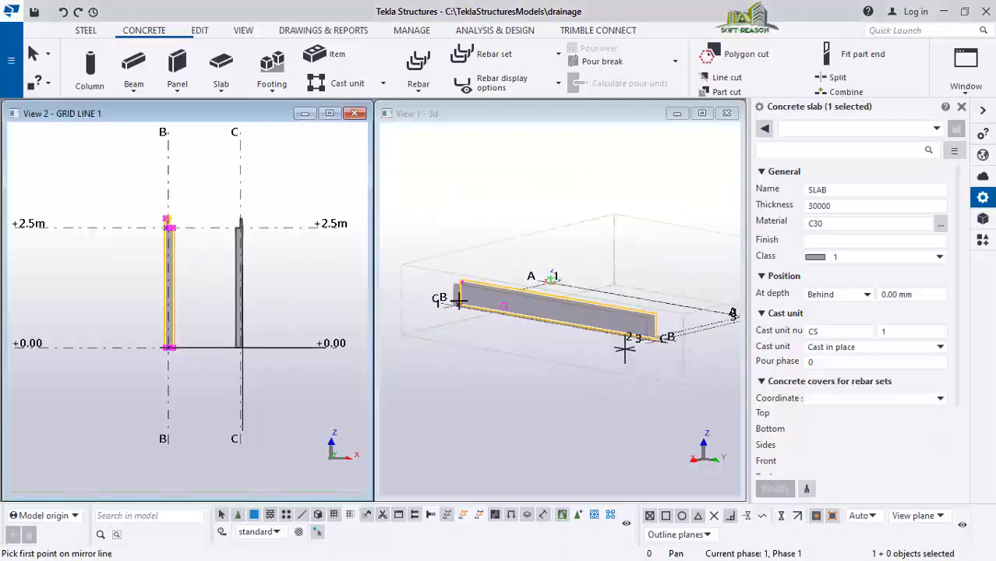
scroll(650, 308, up, 5)
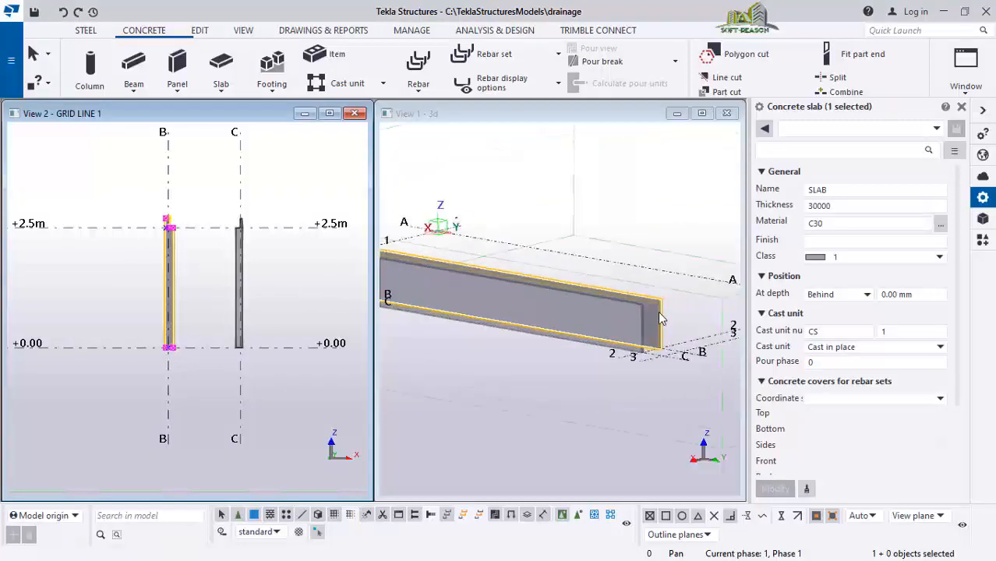
scroll(650, 299, up, 4)
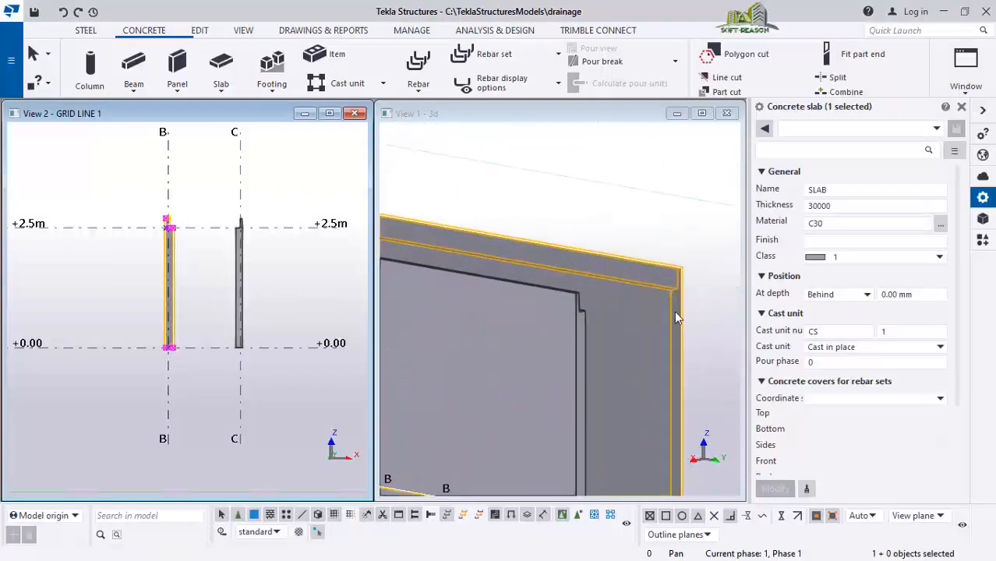
middle_drag(674, 311, 669, 278)
scroll(563, 281, up, 2)
scroll(513, 294, down, 3)
scroll(660, 305, up, 4)
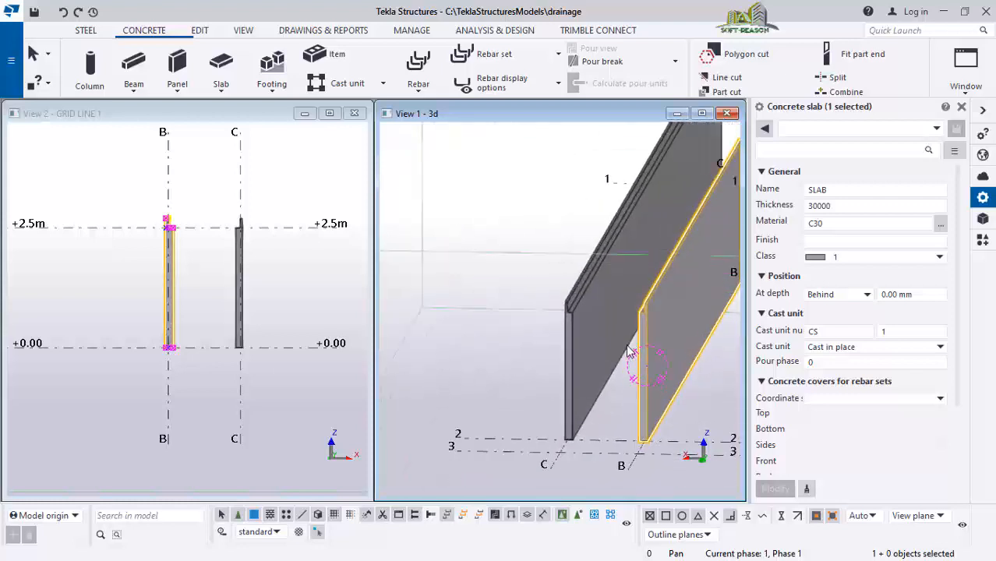
scroll(615, 430, up, 2)
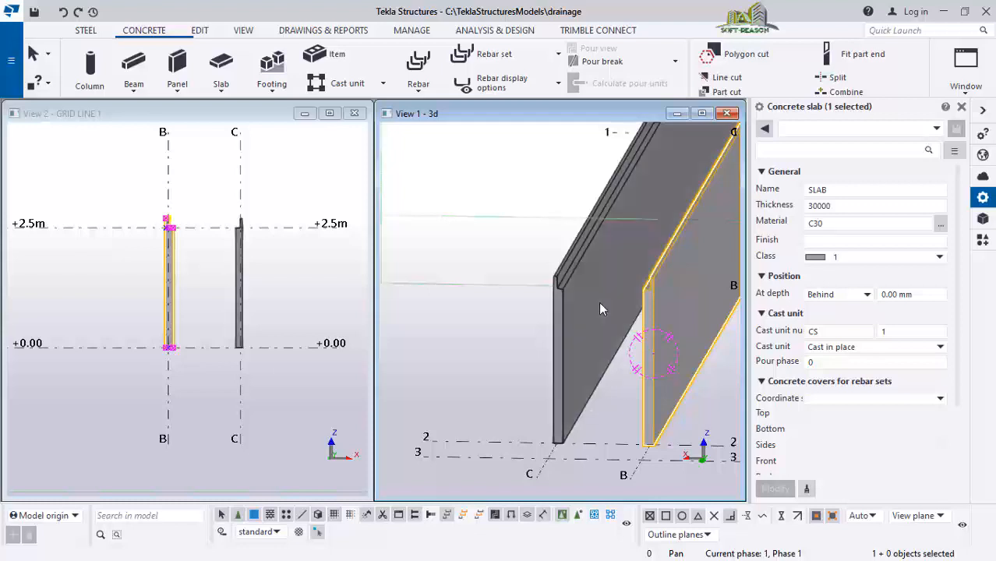
scroll(568, 324, up, 1)
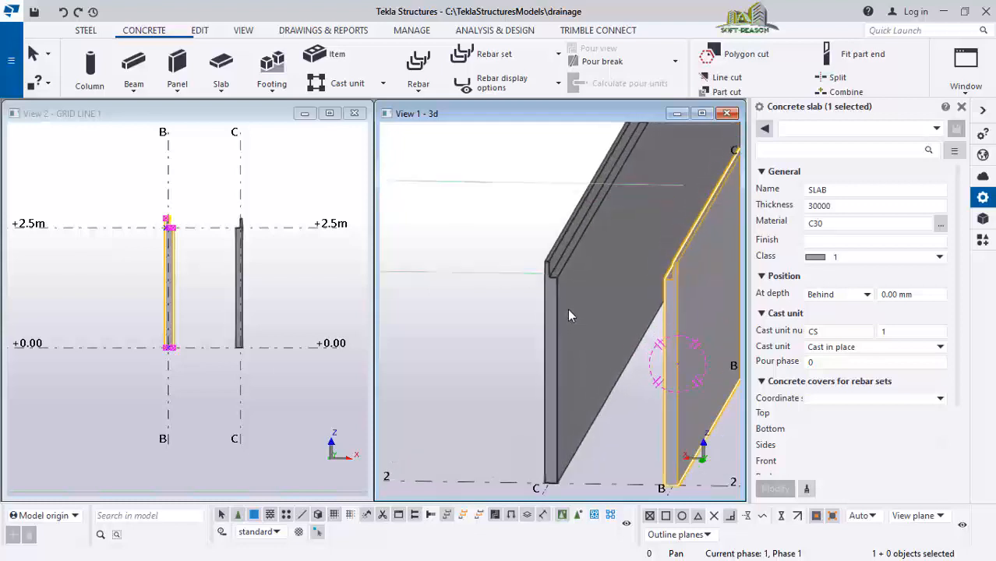
scroll(558, 285, down, 2)
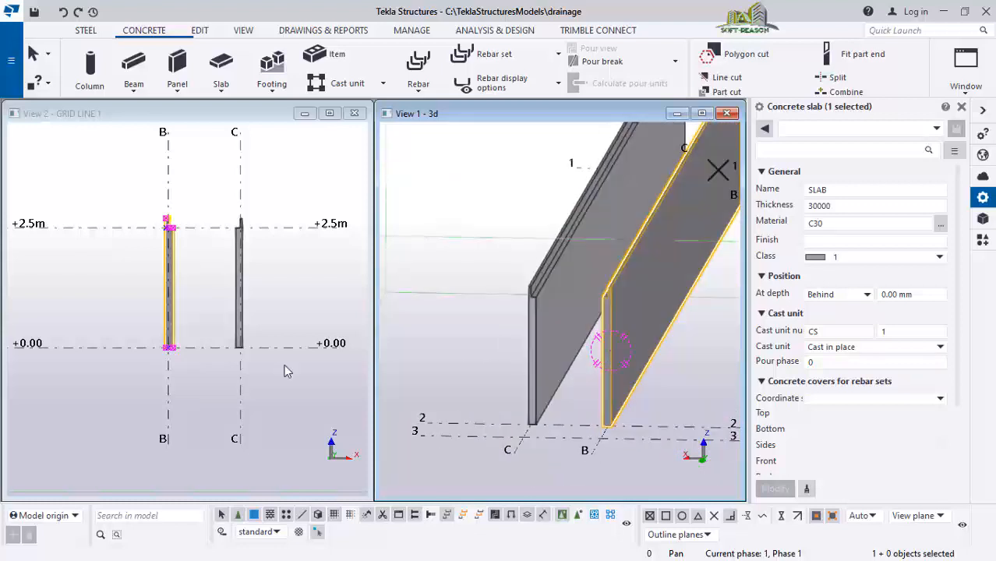
scroll(175, 221, up, 3)
Create a horizontal concrete slab across the tops of the walls on grids B and C by picking its four corner points
click(213, 293)
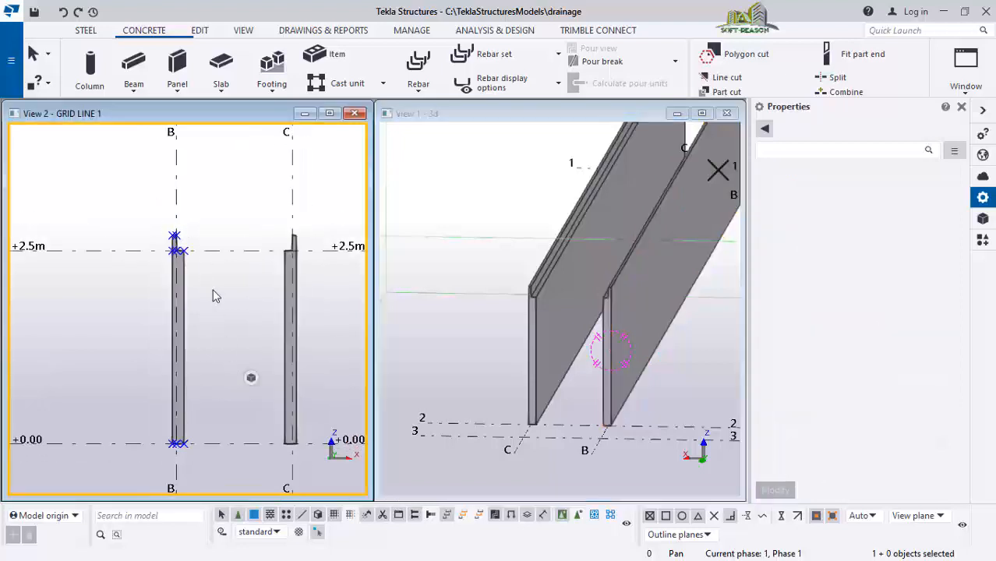
scroll(266, 256, up, 3)
scroll(263, 277, up, 1)
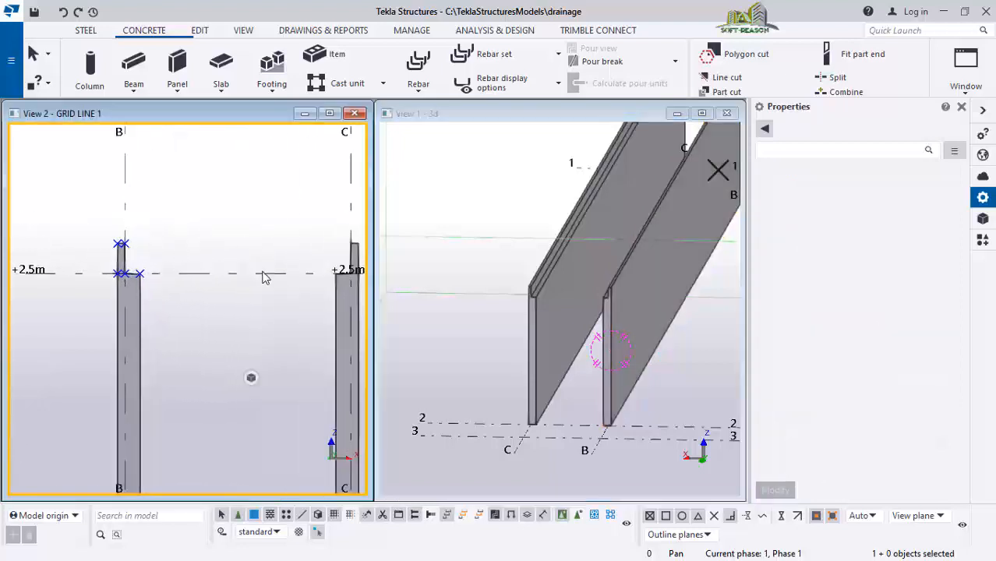
scroll(106, 260, down, 2)
scroll(253, 271, up, 1)
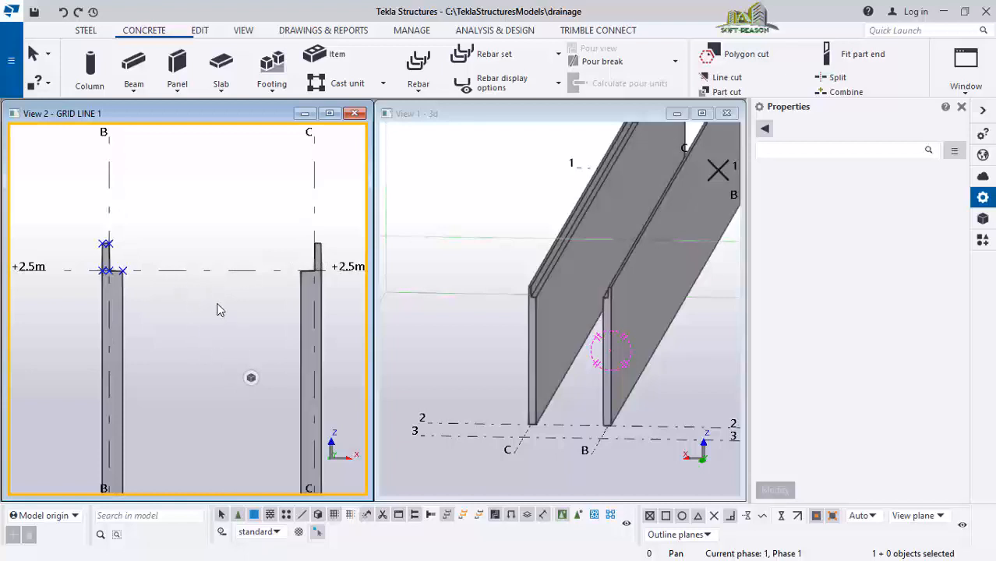
click(222, 64)
scroll(102, 267, up, 1)
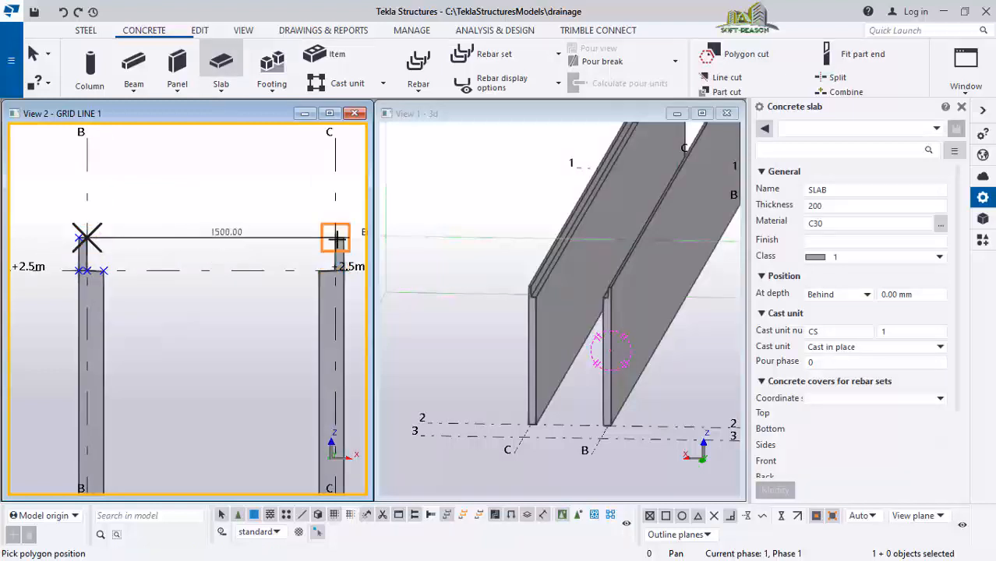
click(336, 239)
click(335, 271)
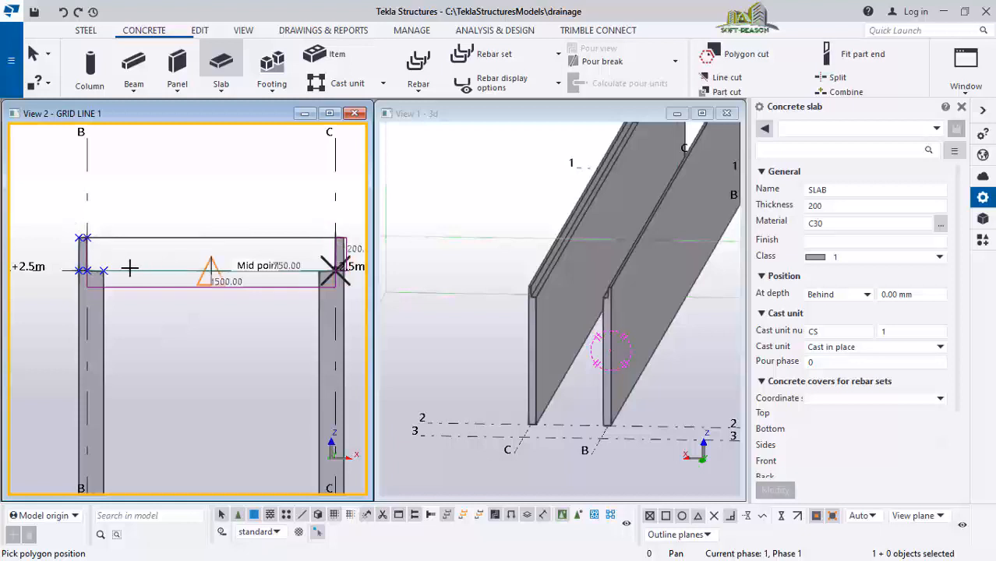
click(91, 269)
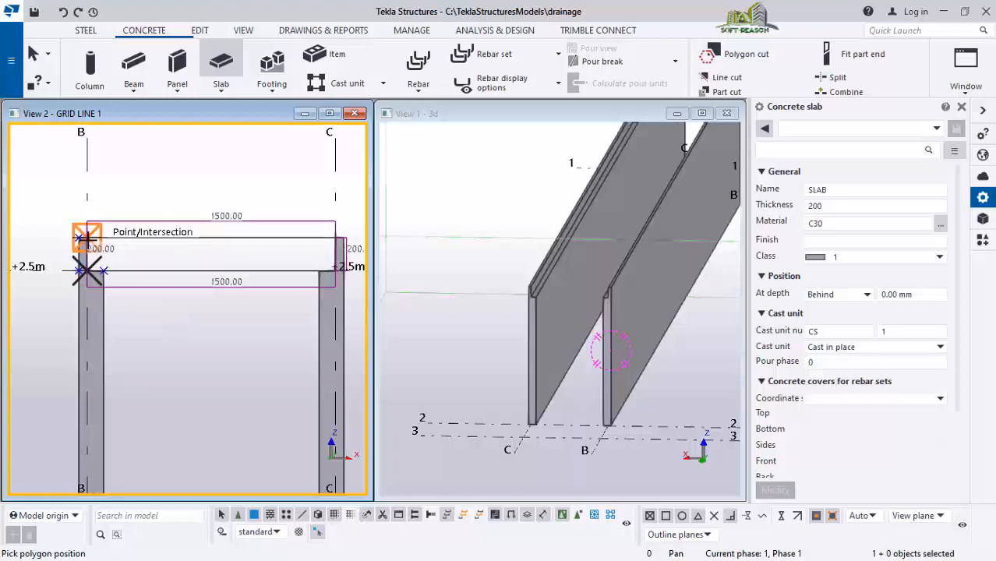
click(87, 237)
middle_click(86, 237)
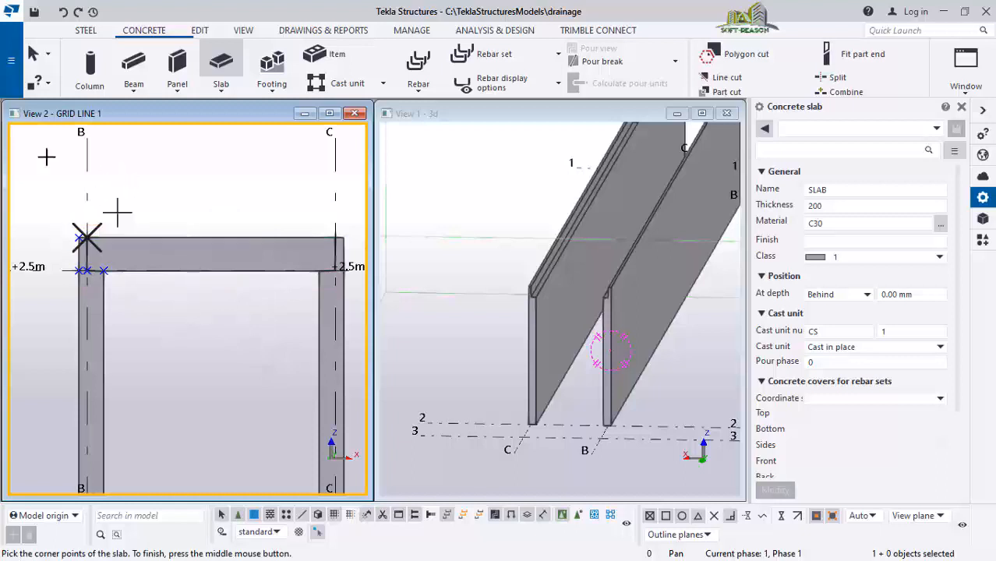
click(36, 62)
click(478, 286)
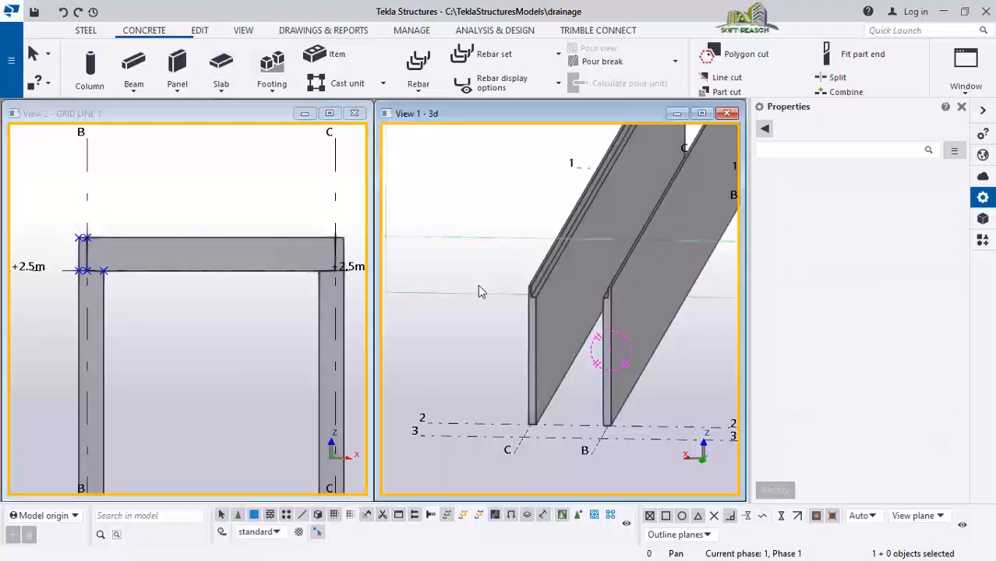
Select the new top slab in the 3D view and turn on direct modification
scroll(470, 346, down, 2)
scroll(516, 375, down, 2)
scroll(618, 184, up, 2)
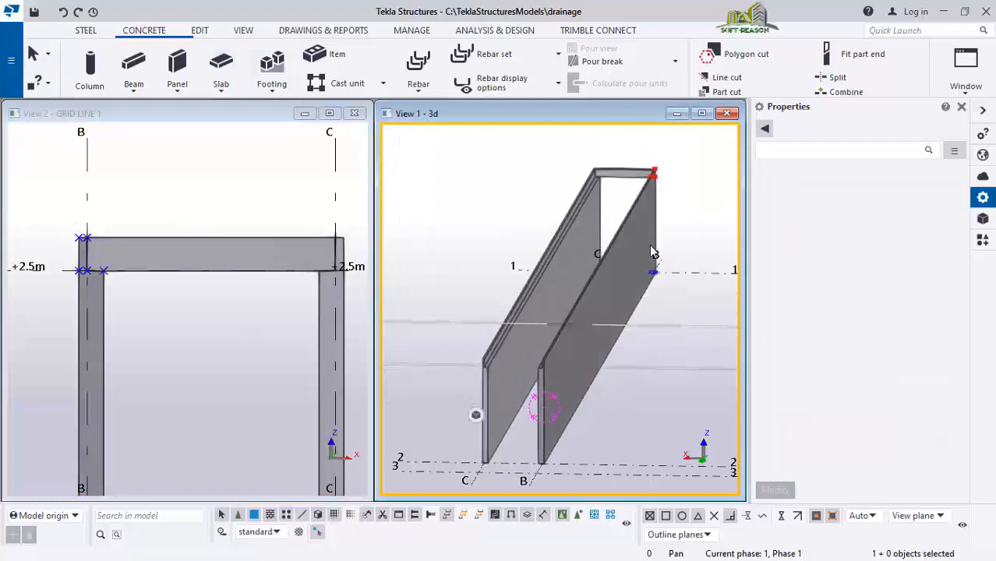
scroll(662, 204, down, 1)
scroll(659, 199, up, 2)
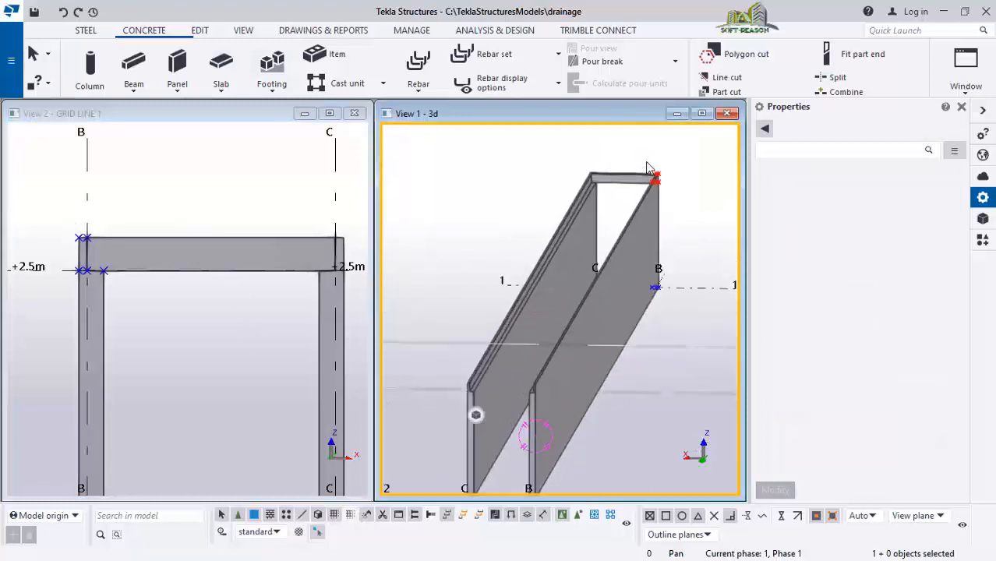
click(607, 200)
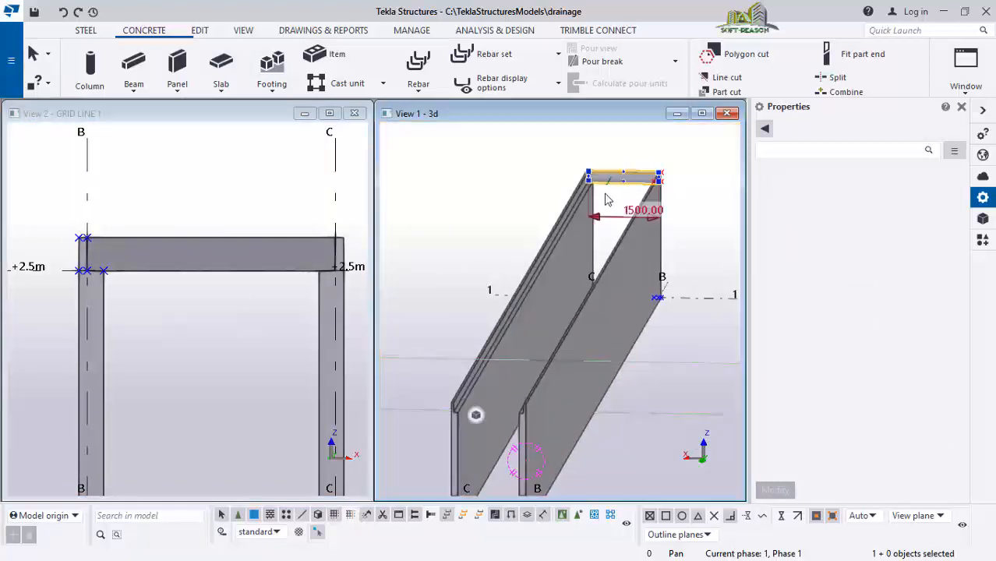
click(317, 533)
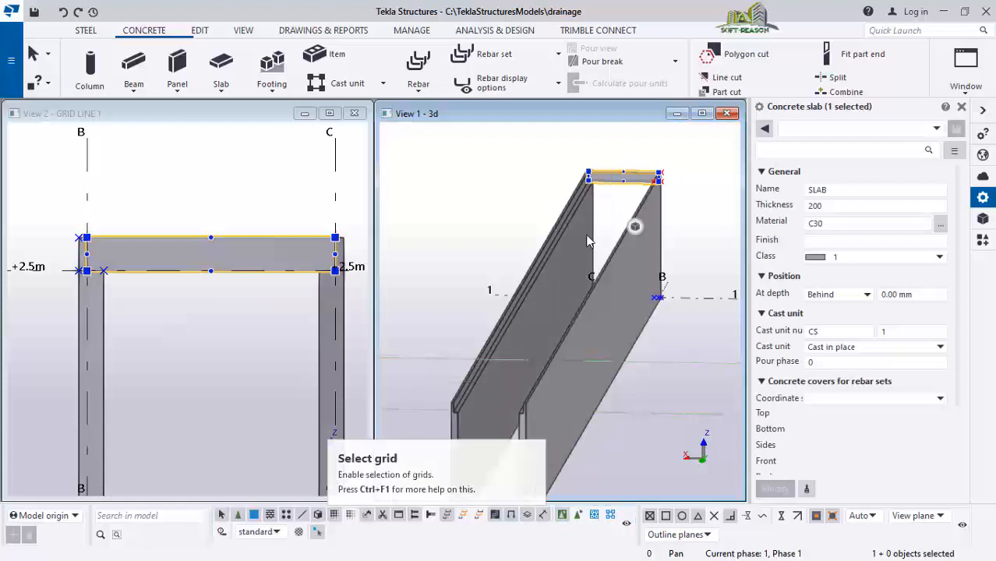
mouse_move(610, 182)
ctrl+middle_down()
mouse_move(647, 166)
mouse_move(619, 195)
ctrl+middle_up()
click(617, 188)
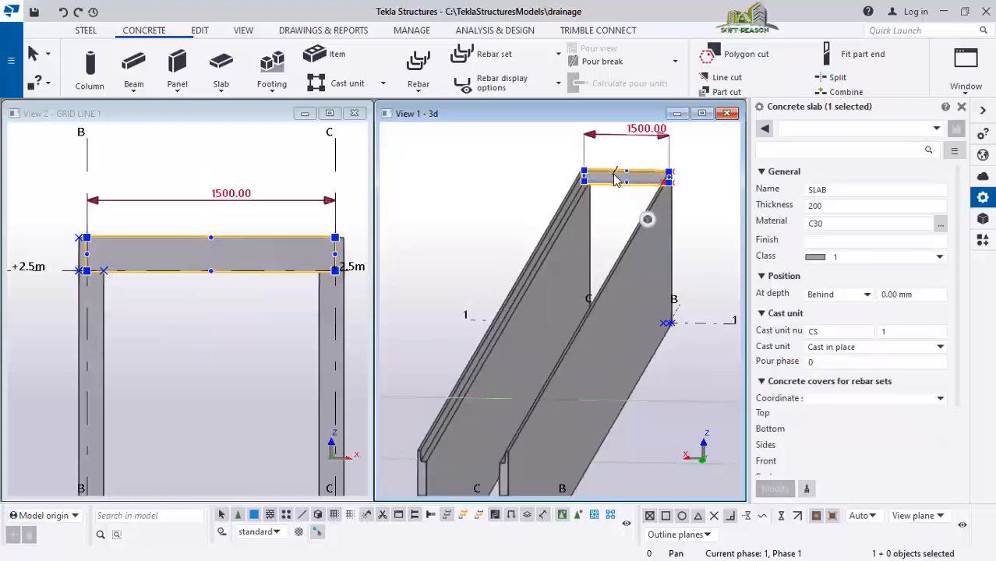
scroll(635, 183, up, 2)
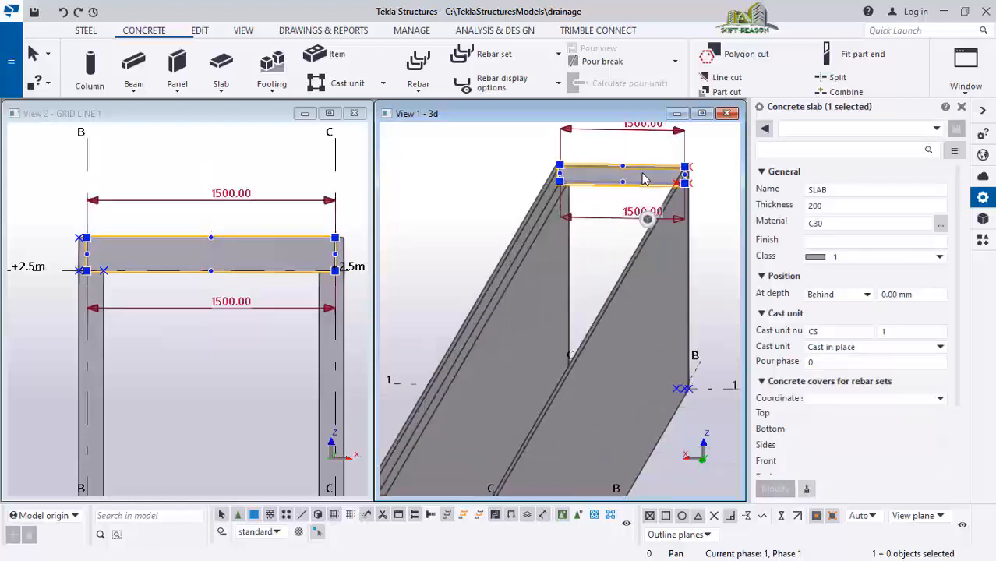
Try dragging the top slab's face to extend it, and undo the change
click(589, 198)
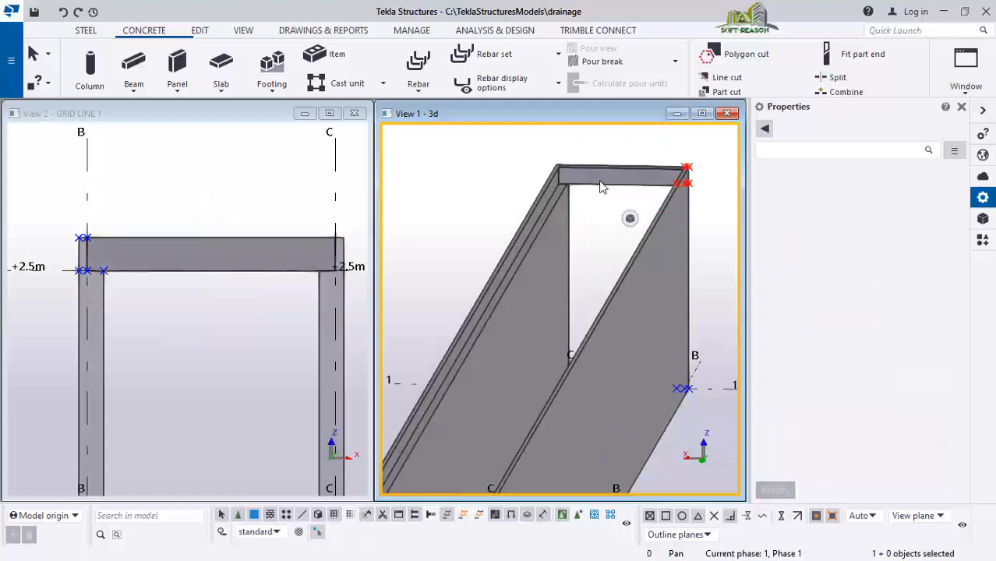
click(596, 183)
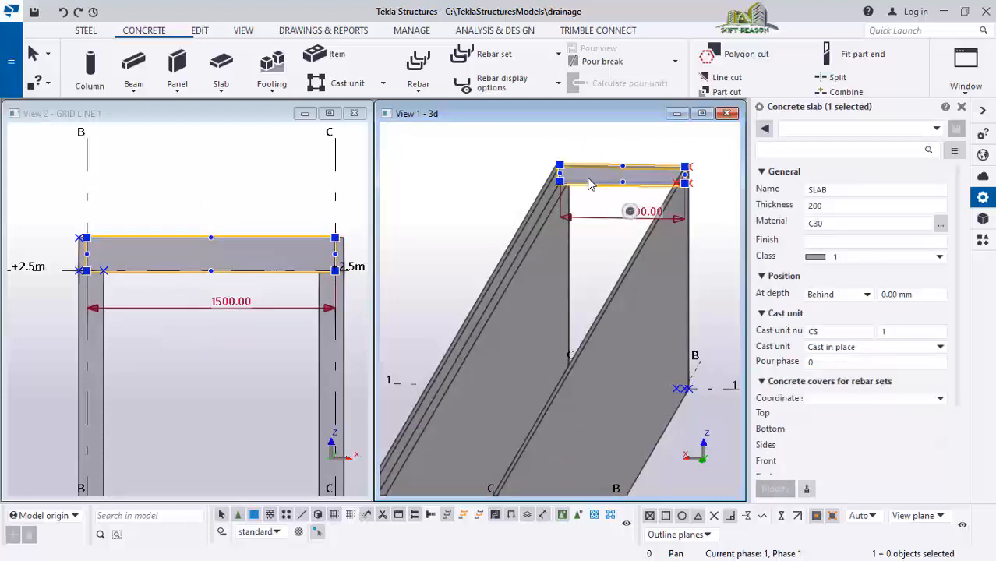
drag(570, 221, 505, 288)
scroll(610, 225, up, 3)
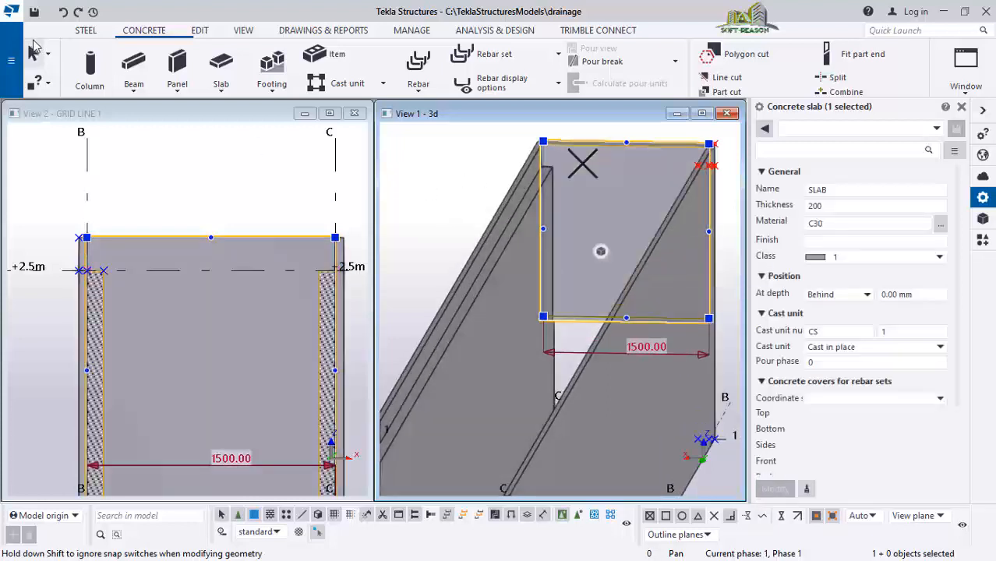
click(63, 12)
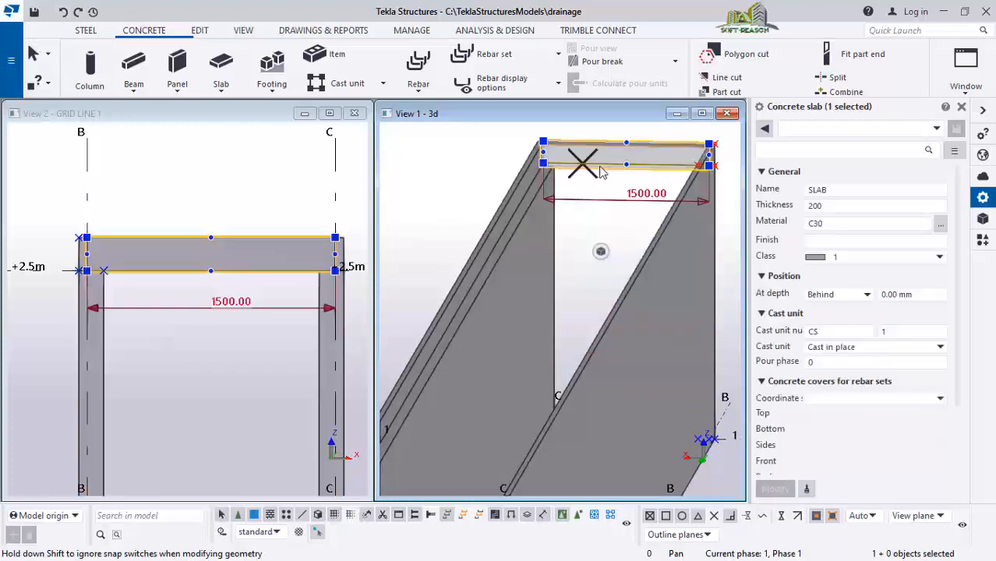
Select the top slab and drag its end face to lengthen it along the walls
scroll(429, 188, down, 2)
scroll(580, 219, down, 1)
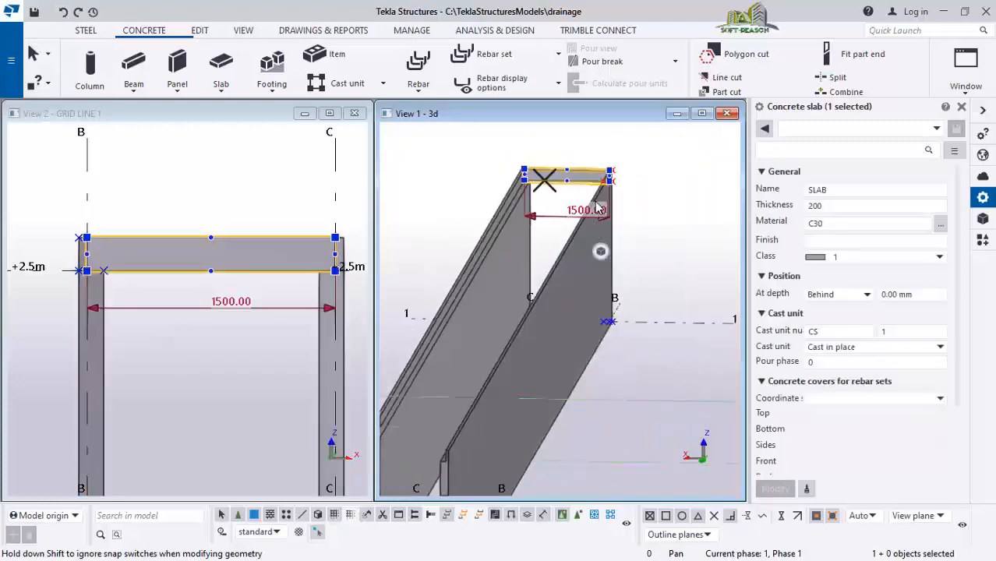
mouse_move(595, 204)
ctrl+middle_down()
mouse_move(573, 278)
mouse_move(437, 245)
mouse_move(401, 269)
mouse_move(584, 209)
ctrl+middle_up()
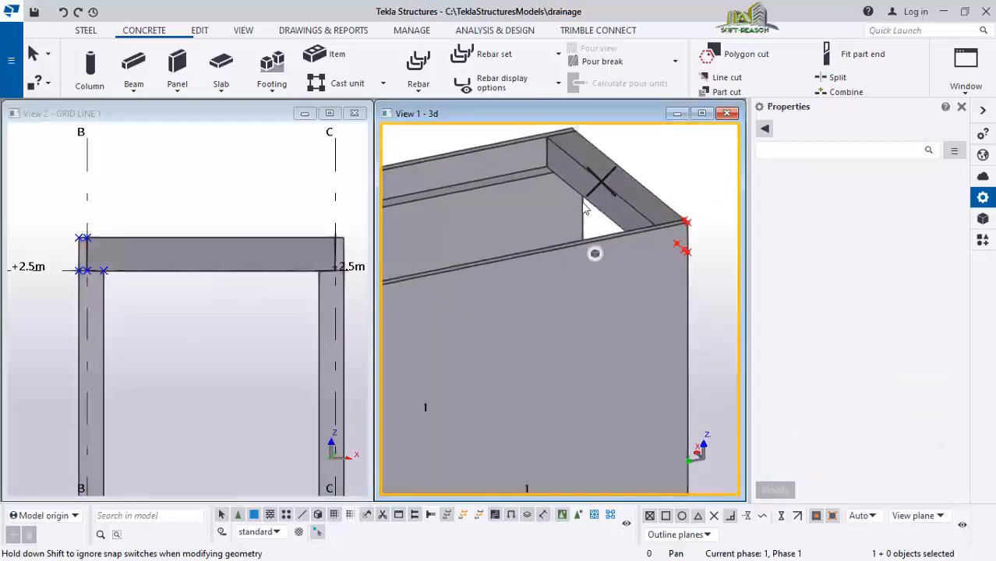
click(613, 205)
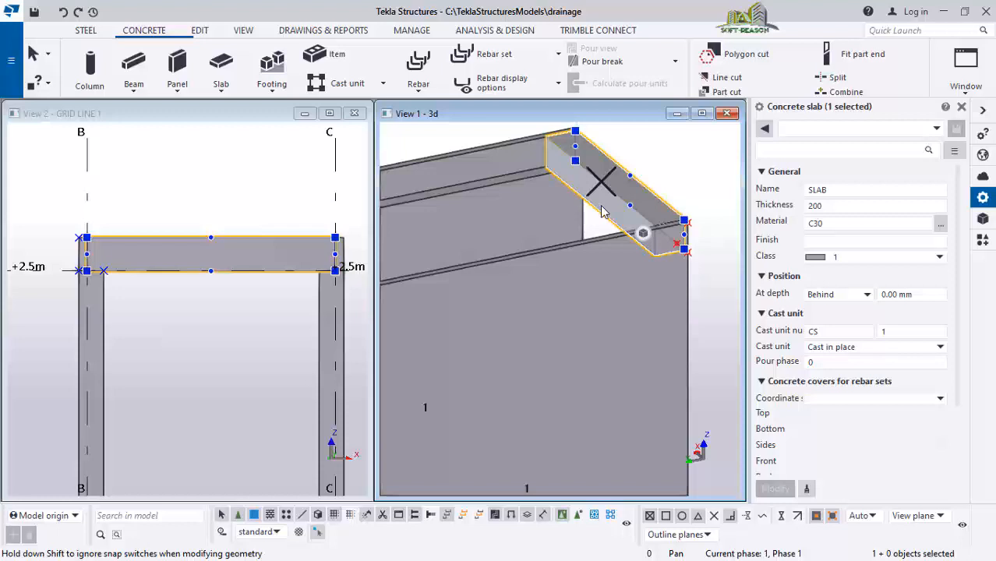
drag(602, 211, 477, 236)
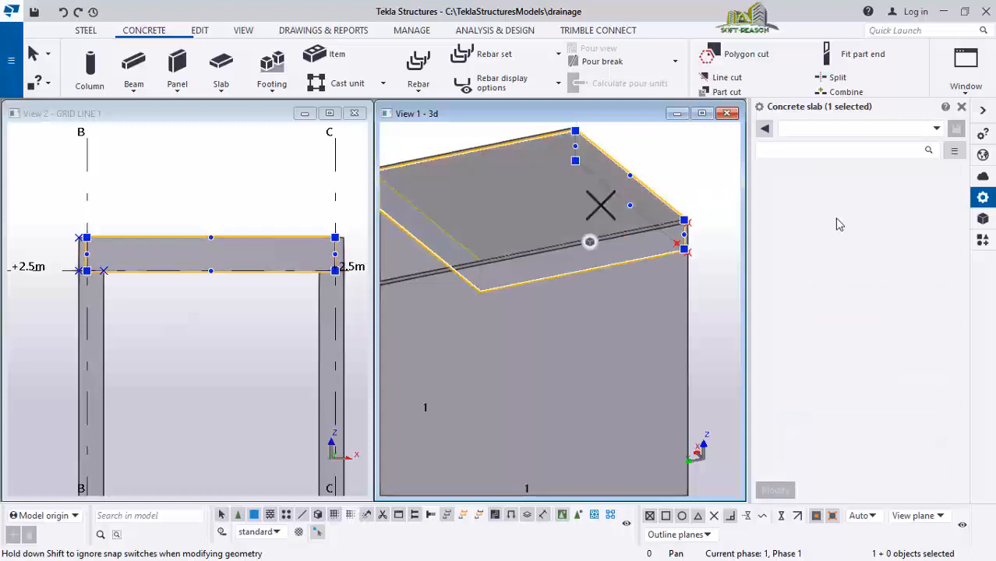
scroll(836, 222, down, 3)
scroll(624, 261, down, 4)
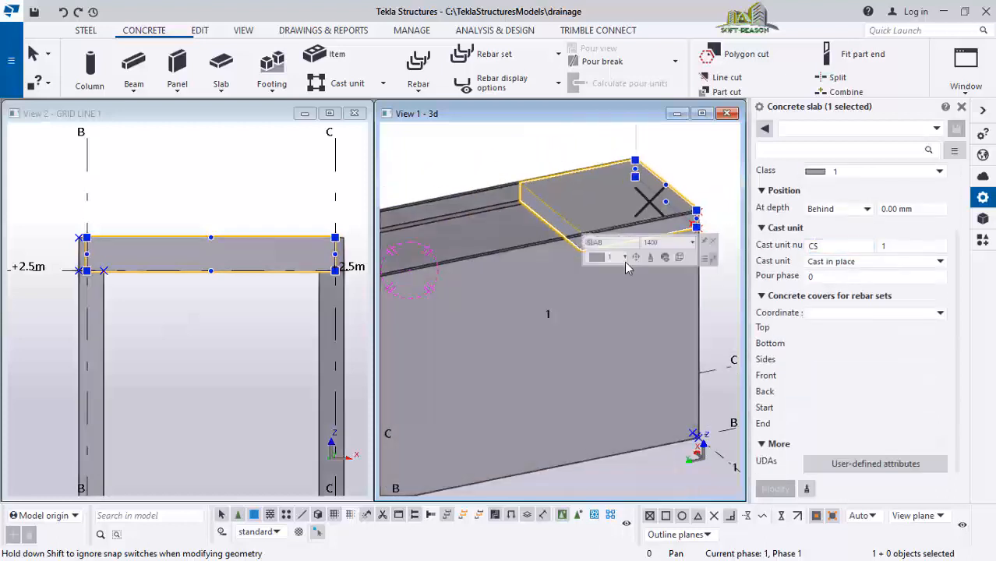
scroll(454, 300, up, 2)
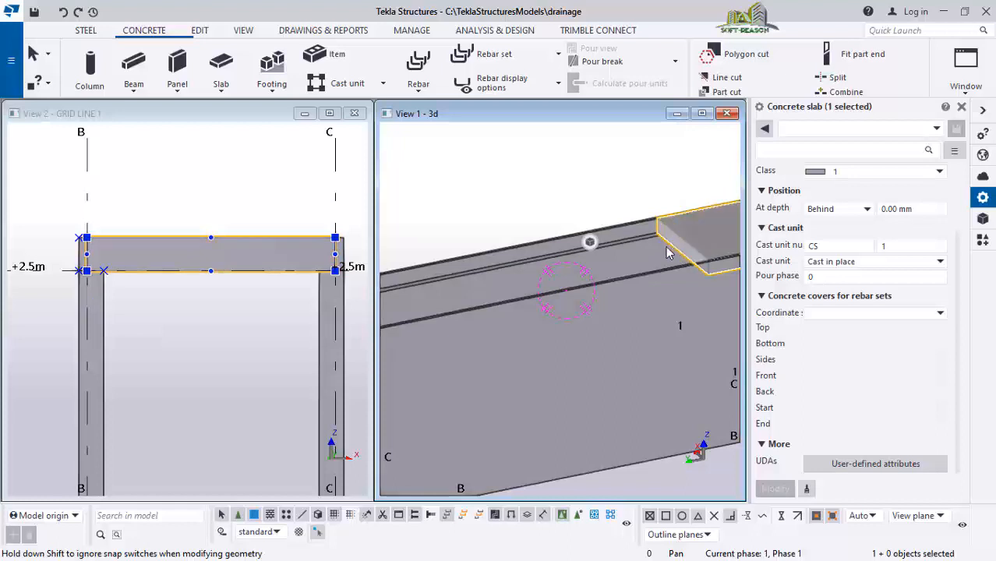
scroll(666, 252, down, 3)
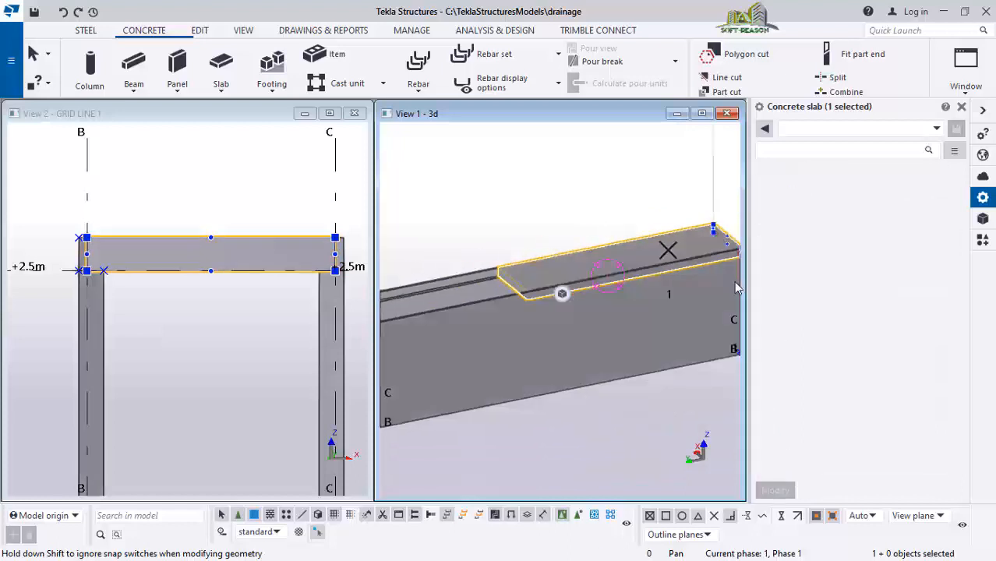
scroll(735, 288, down, 3)
scroll(585, 275, up, 2)
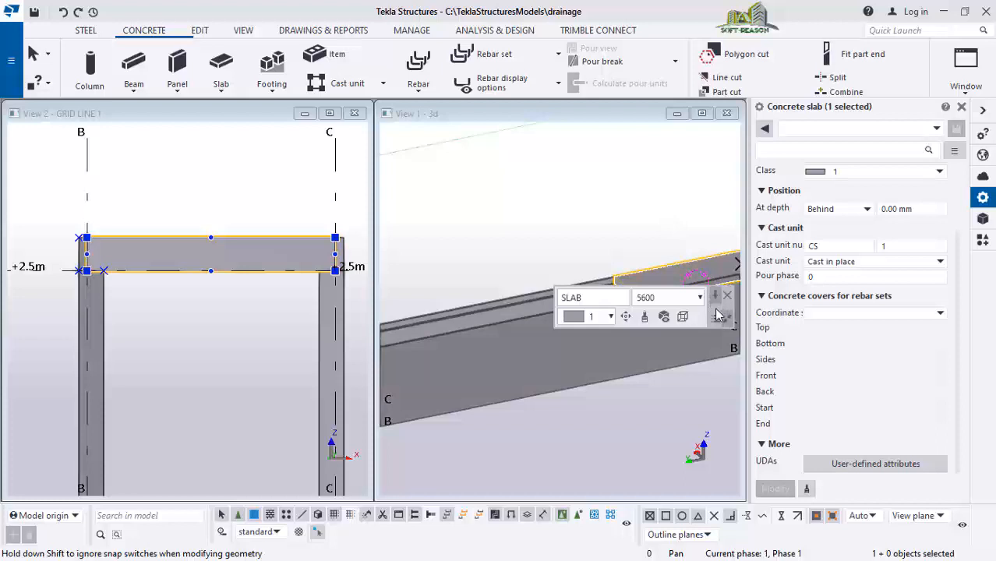
scroll(585, 350, up, 1)
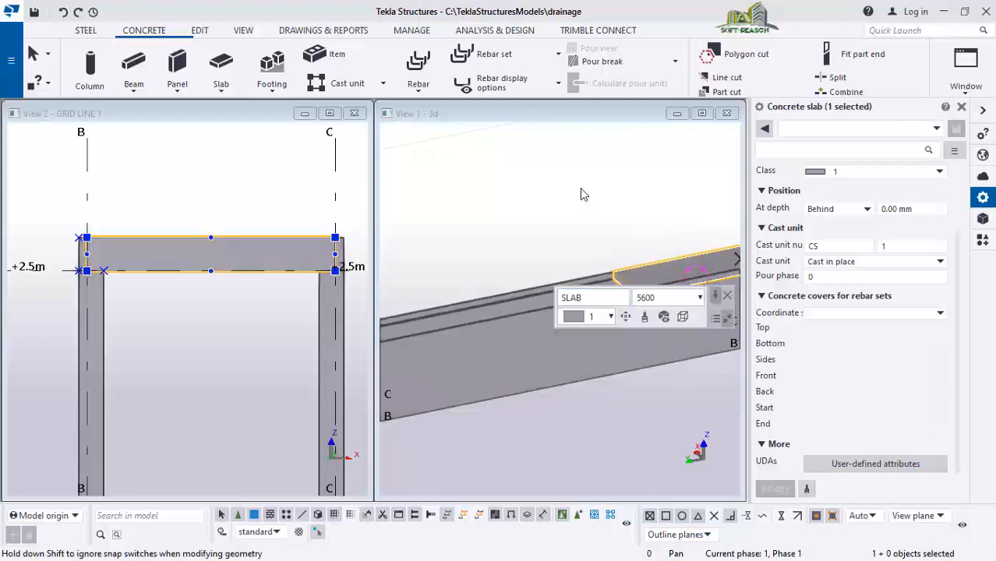
scroll(580, 188, down, 3)
scroll(572, 331, up, 1)
scroll(572, 261, up, 3)
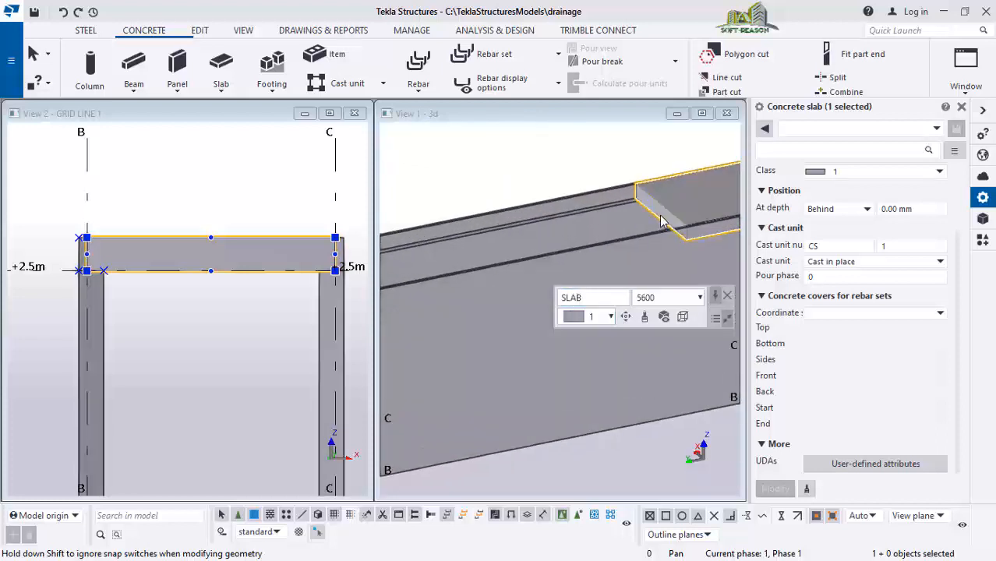
drag(656, 221, 405, 265)
scroll(702, 203, down, 3)
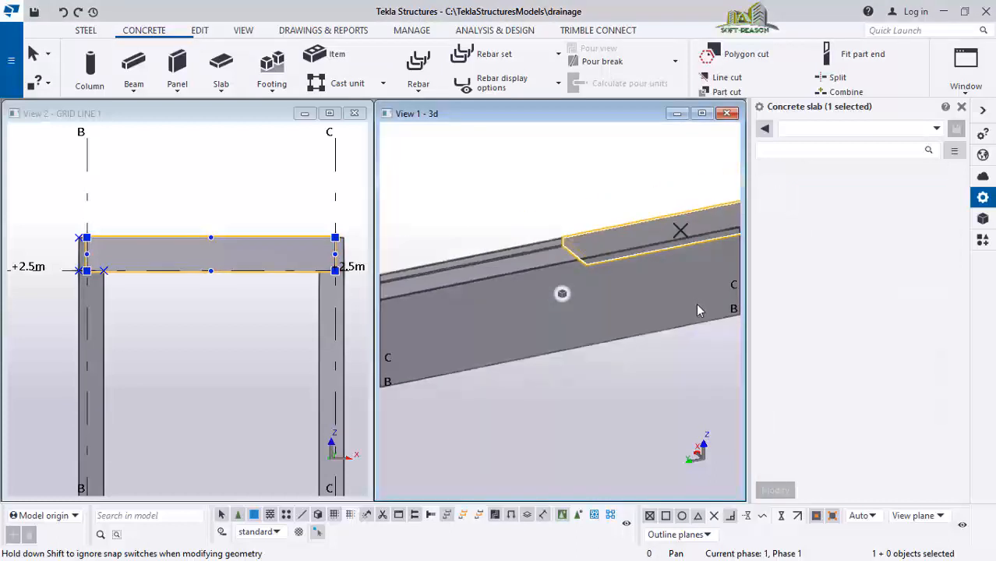
scroll(530, 269, up, 2)
scroll(601, 242, up, 1)
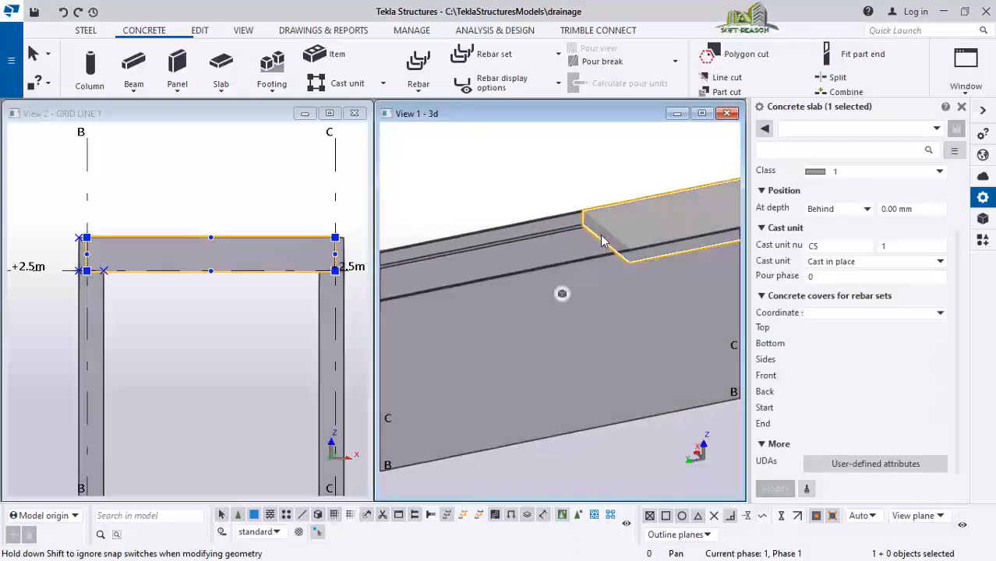
click(600, 236)
click(552, 187)
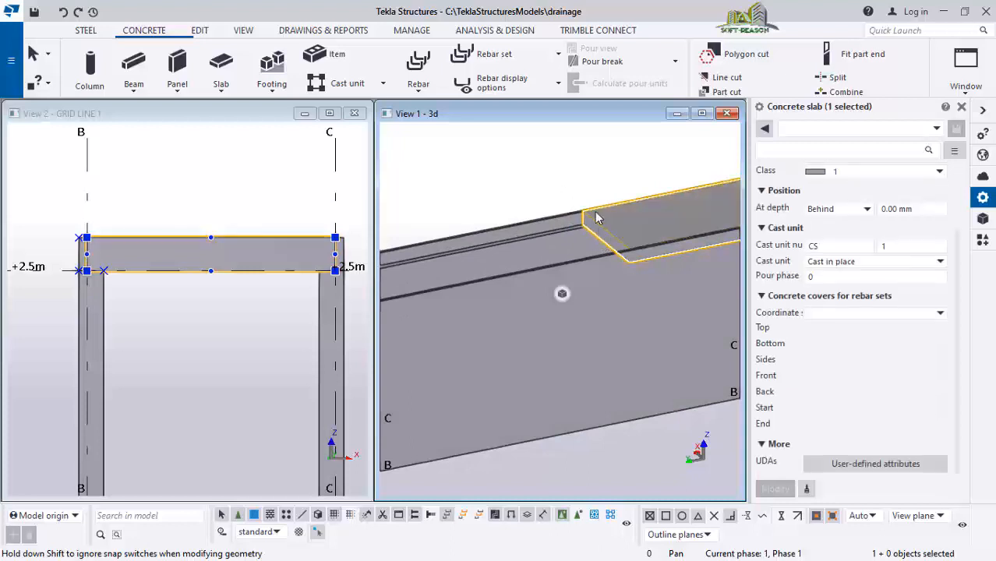
click(607, 240)
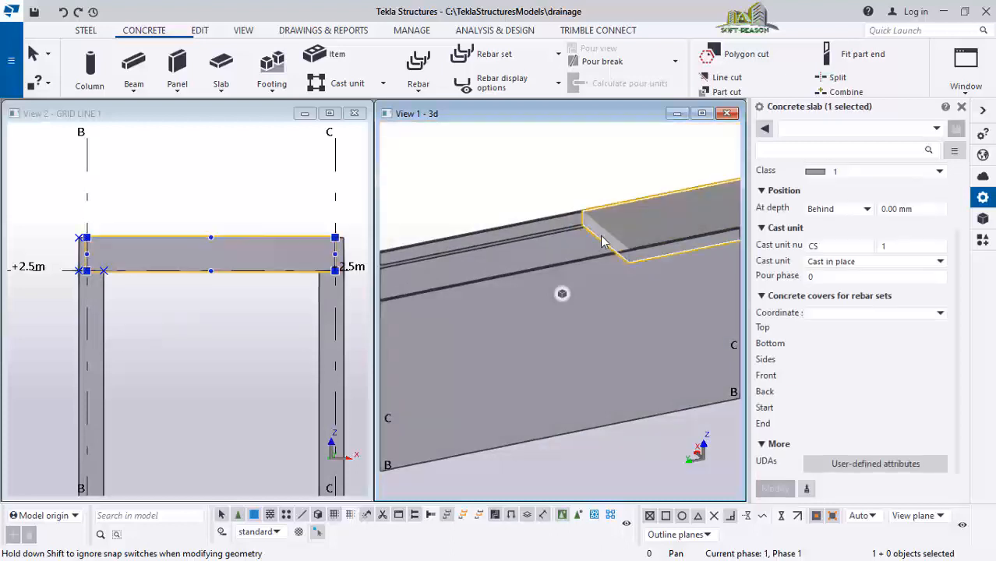
Continue dragging the top slab's end face until it reaches the far end of the walls
drag(602, 236, 381, 253)
scroll(669, 235, down, 4)
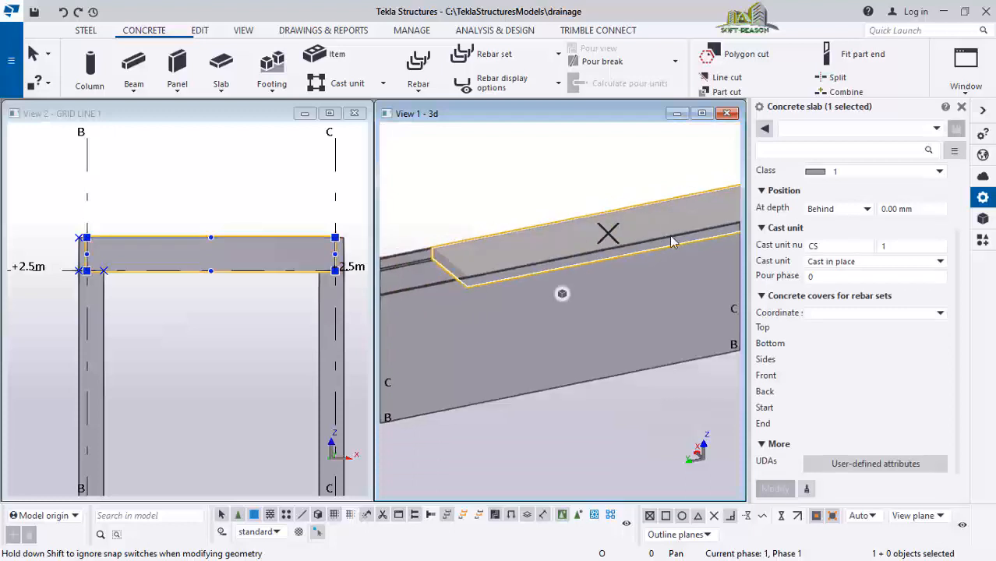
scroll(679, 291, down, 1)
scroll(510, 257, up, 4)
scroll(628, 262, up, 1)
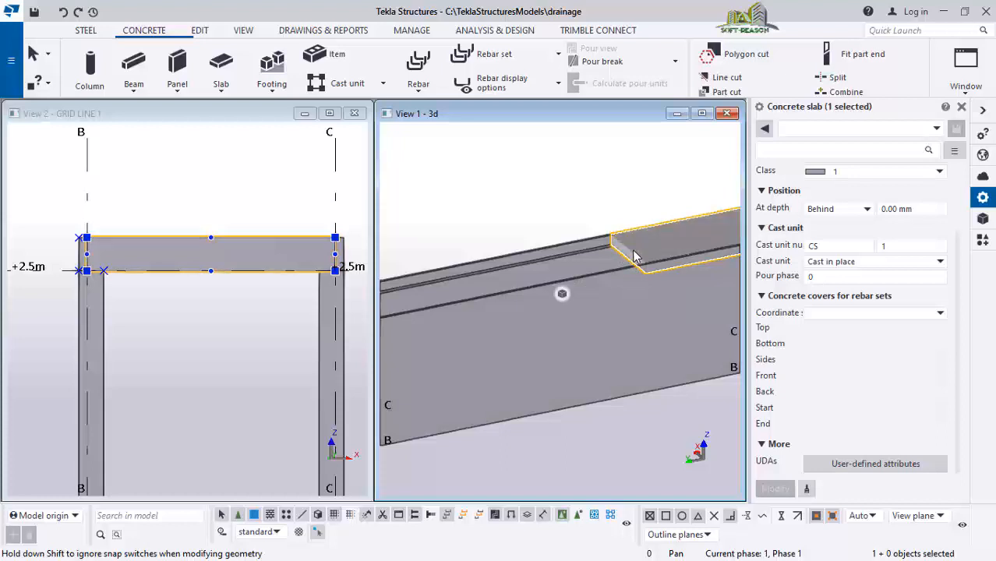
drag(577, 256, 446, 282)
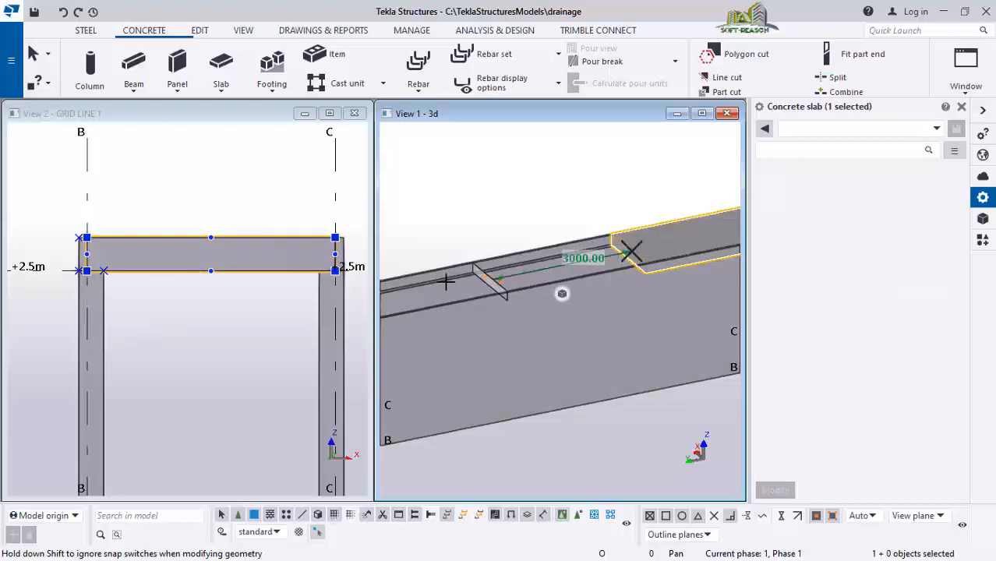
drag(359, 297, 358, 297)
scroll(652, 264, down, 4)
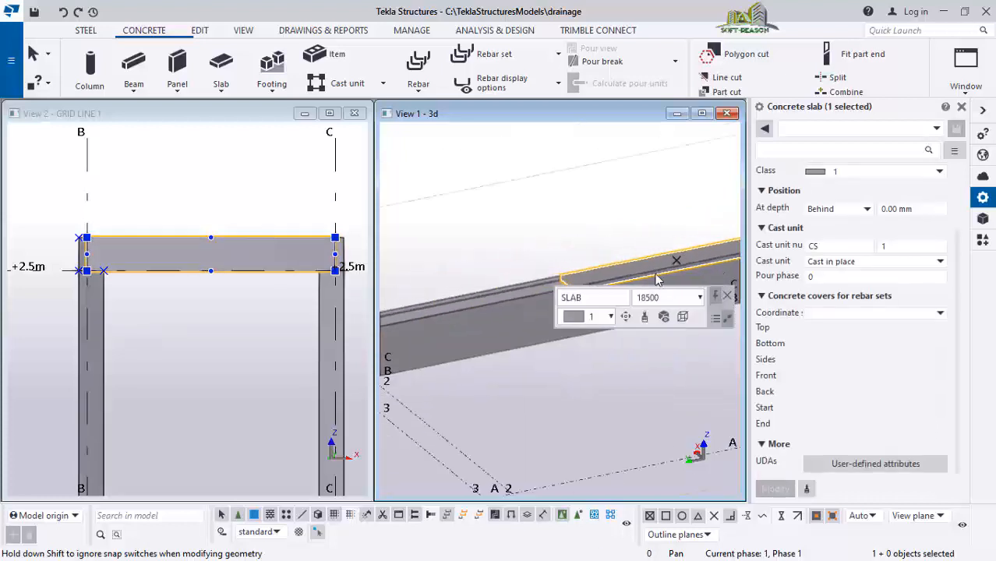
scroll(391, 340, up, 3)
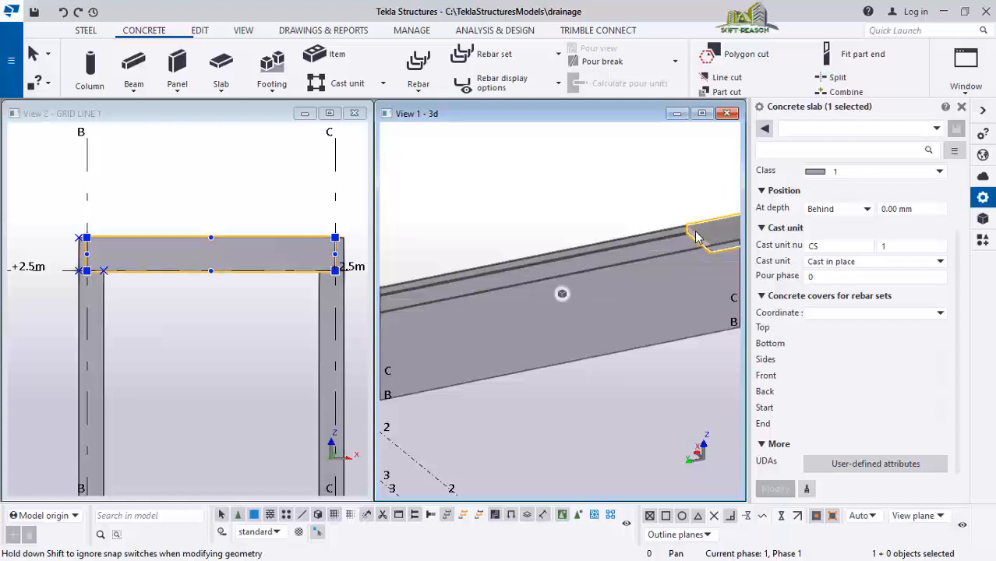
scroll(462, 312, down, 4)
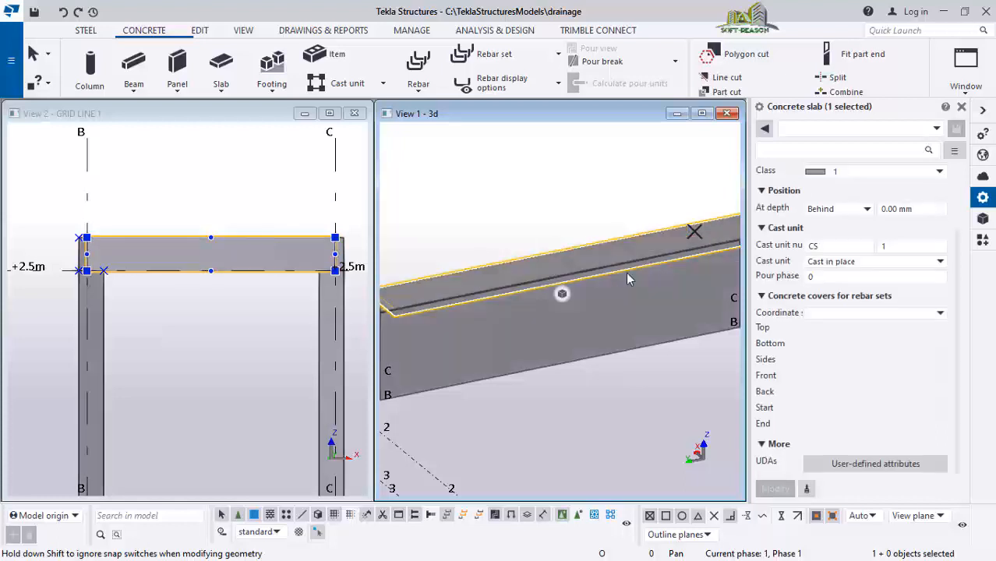
scroll(461, 312, up, 5)
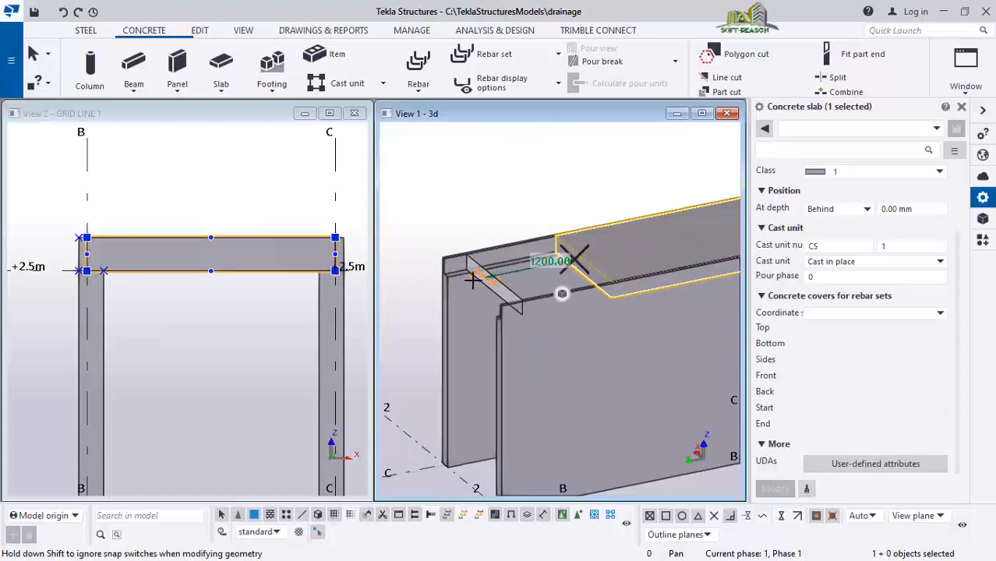
drag(473, 280, 464, 282)
scroll(401, 317, down, 2)
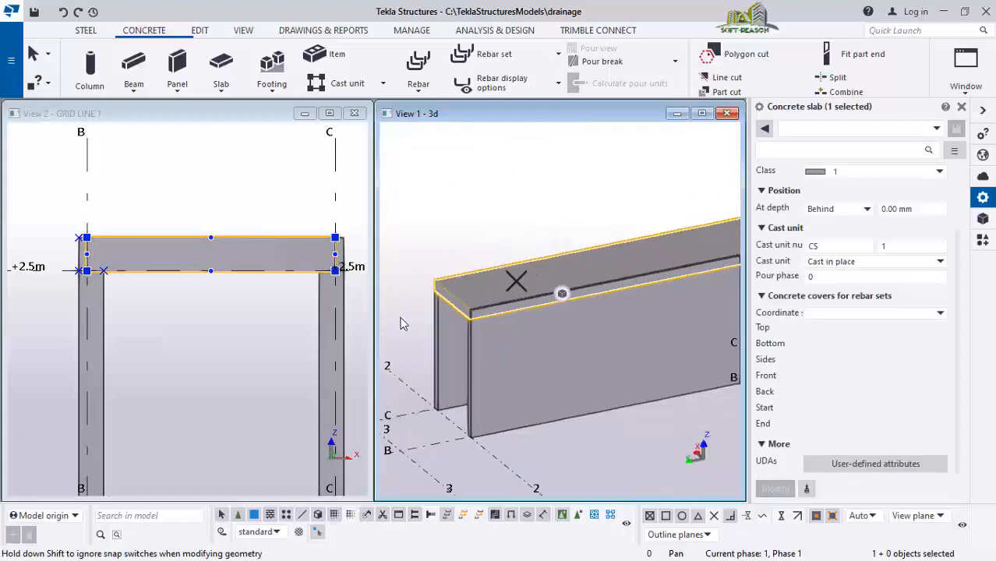
scroll(400, 323, down, 6)
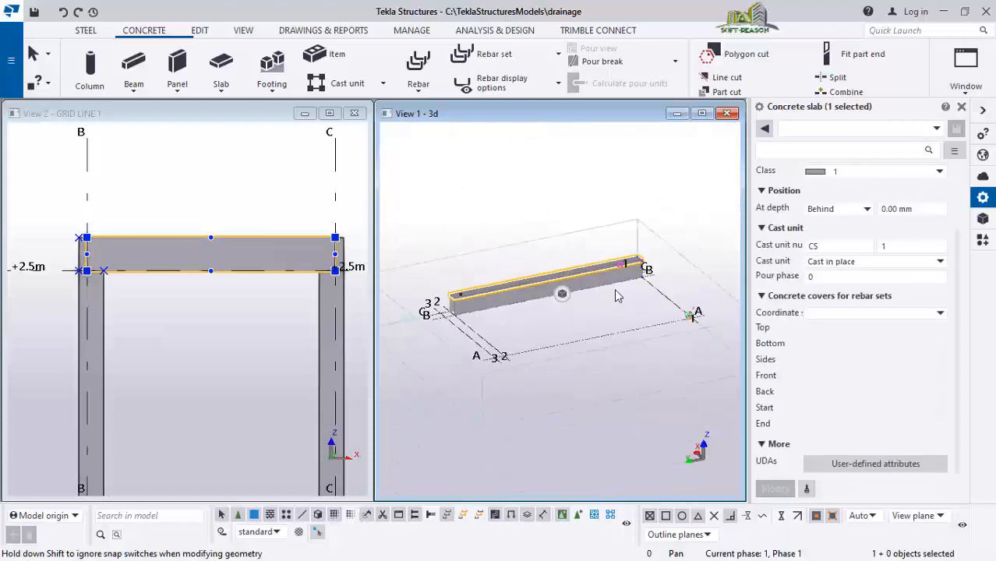
scroll(615, 295, up, 2)
scroll(675, 278, down, 1)
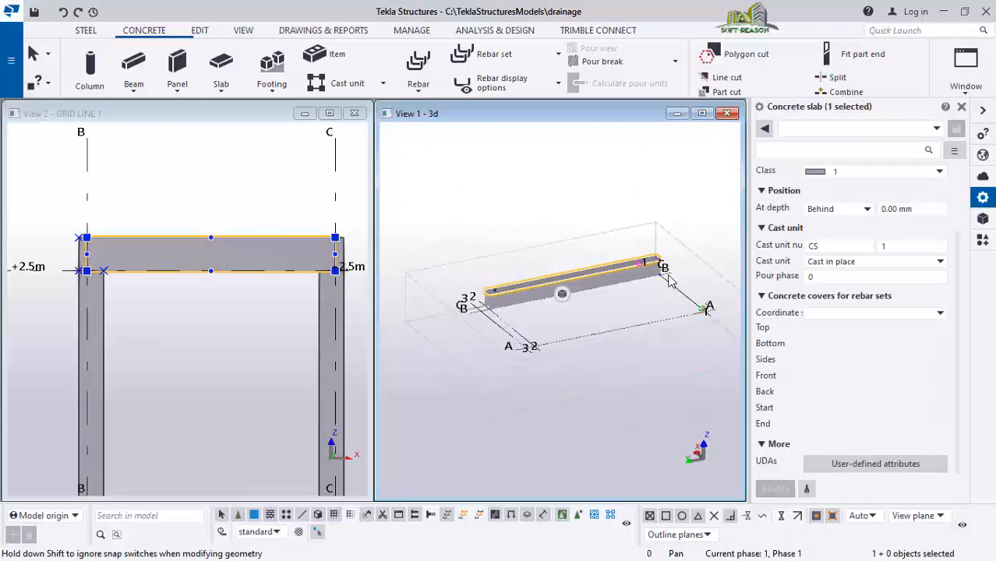
scroll(675, 259, up, 8)
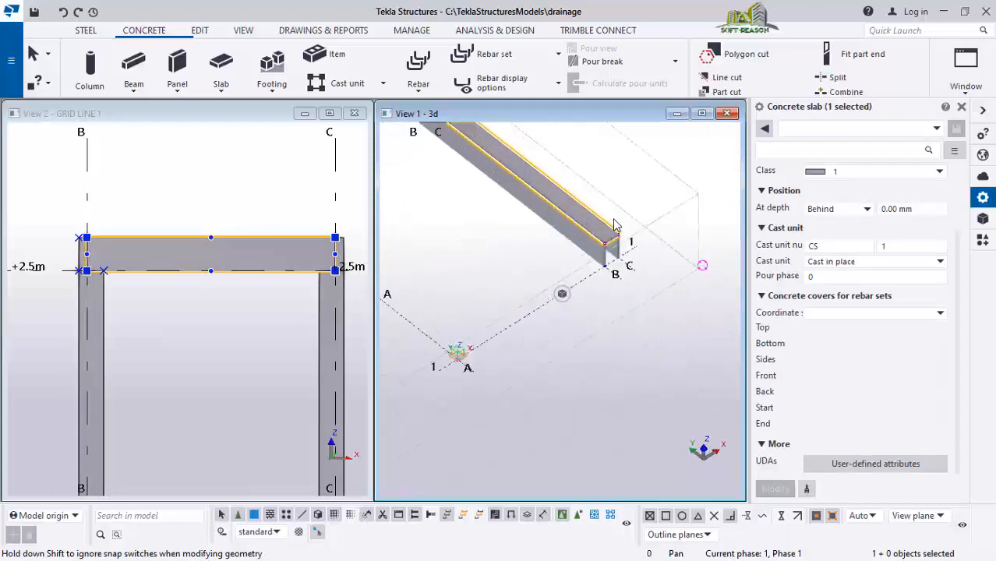
Orbit and zoom the 3D view to examine the walls and top slab from the grid 1 end
mouse_move(621, 247)
ctrl+middle_down()
mouse_move(605, 322)
mouse_move(612, 366)
mouse_move(537, 349)
ctrl+middle_up()
scroll(536, 343, down, 2)
mouse_move(605, 339)
ctrl+middle_down()
mouse_move(551, 351)
mouse_move(590, 338)
mouse_move(571, 311)
mouse_move(564, 321)
ctrl+middle_up()
click(641, 318)
scroll(600, 331, up, 3)
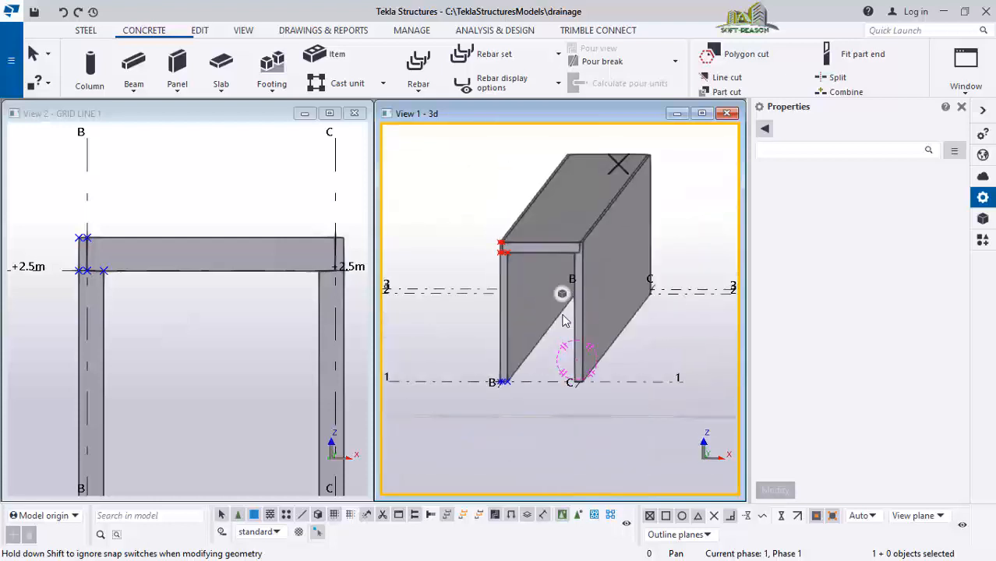
scroll(573, 296, up, 1)
scroll(527, 262, up, 2)
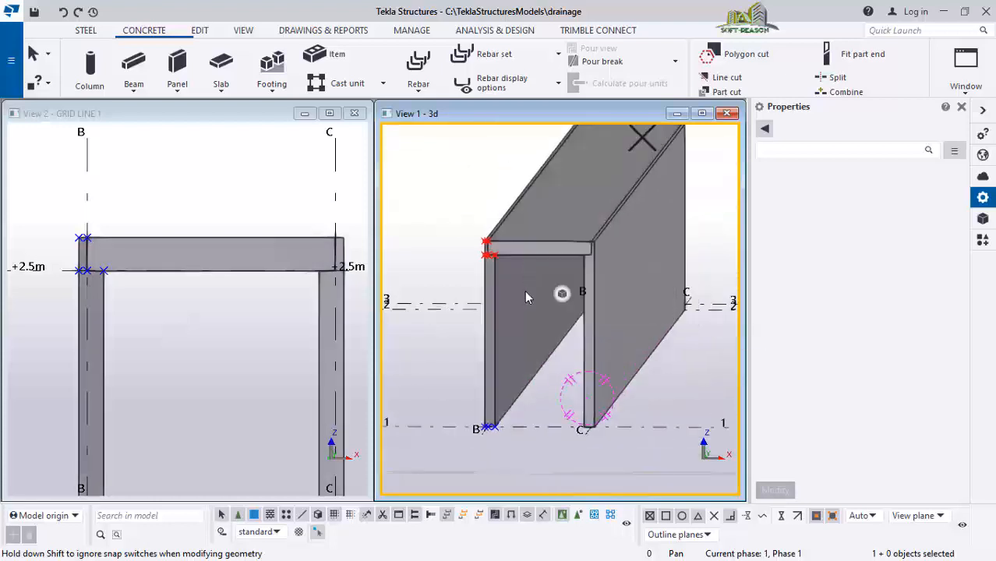
scroll(536, 243, up, 1)
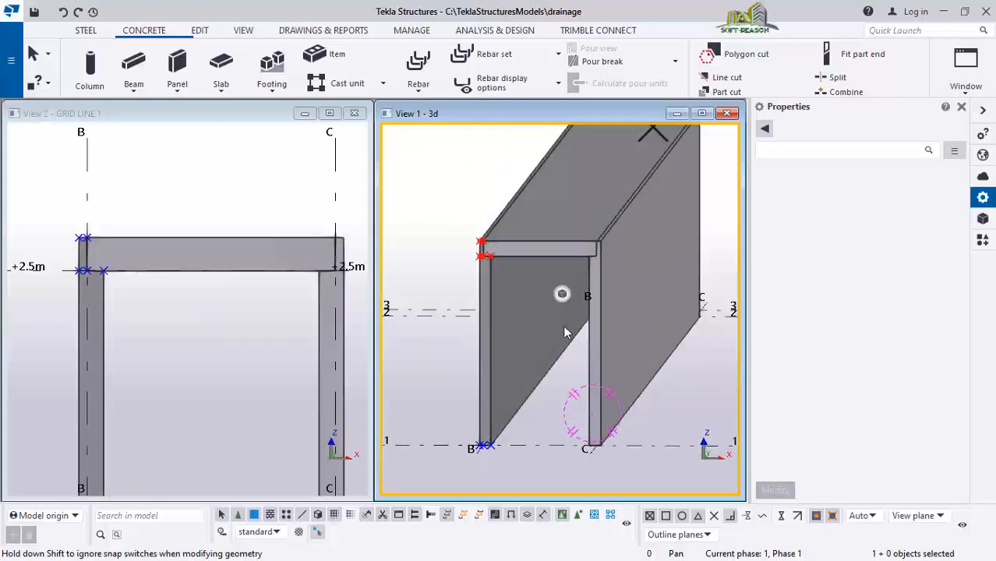
Copy the top slab linearly with dX 0, dY 0 and dZ -2600 to form a bottom slab
click(553, 249)
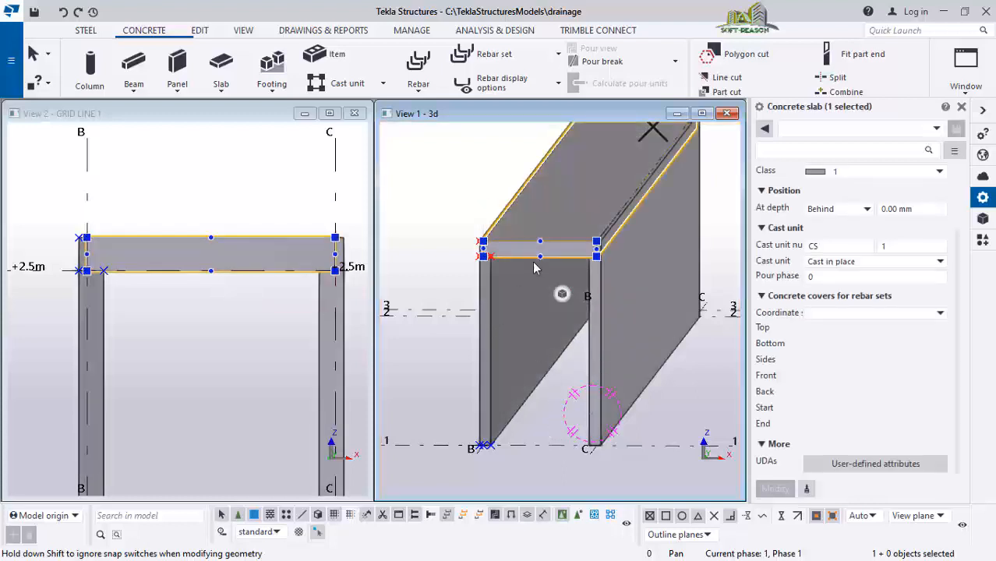
scroll(534, 268, up, 1)
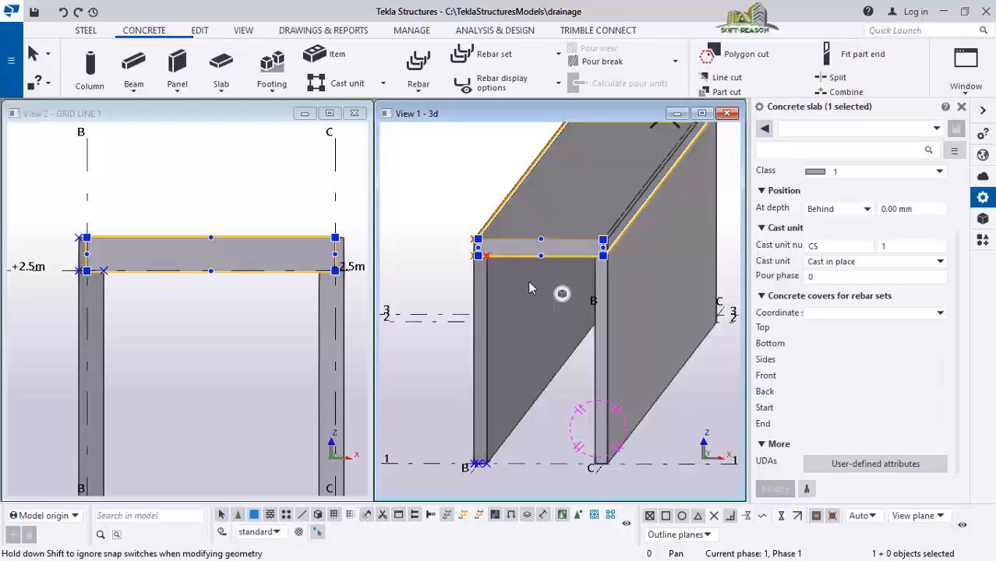
mouse_move(523, 244)
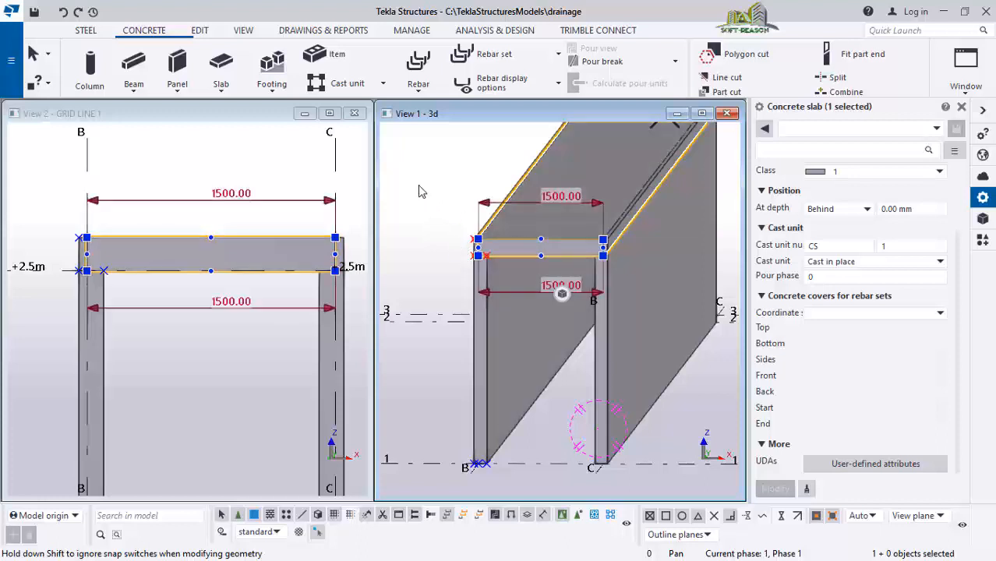
right_click(419, 192)
mouse_move(602, 199)
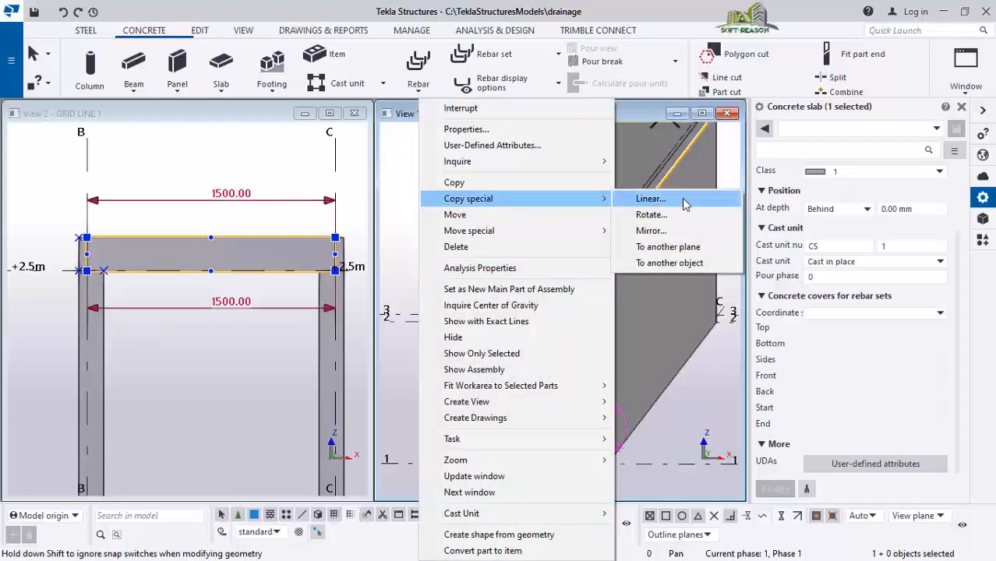
click(651, 199)
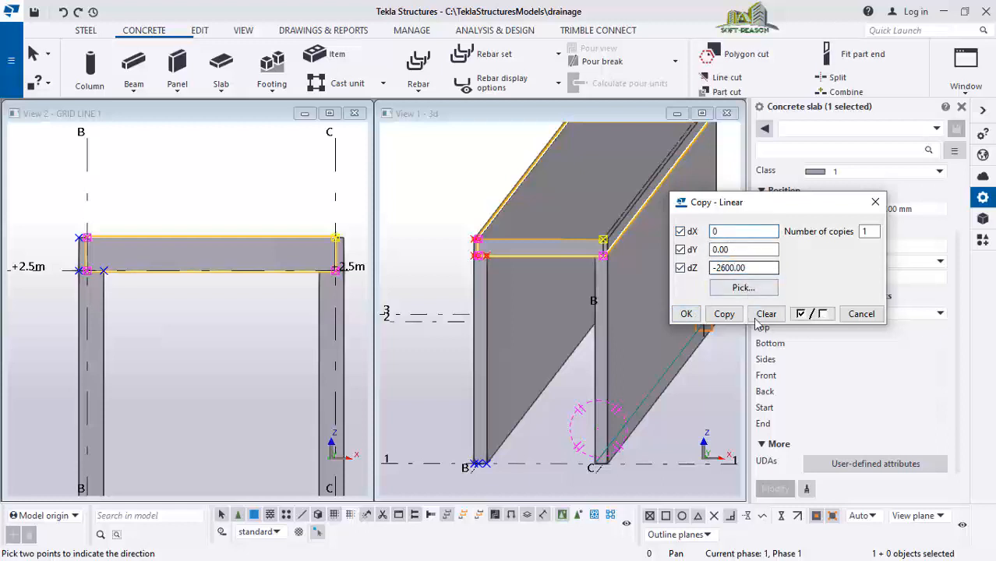
click(729, 316)
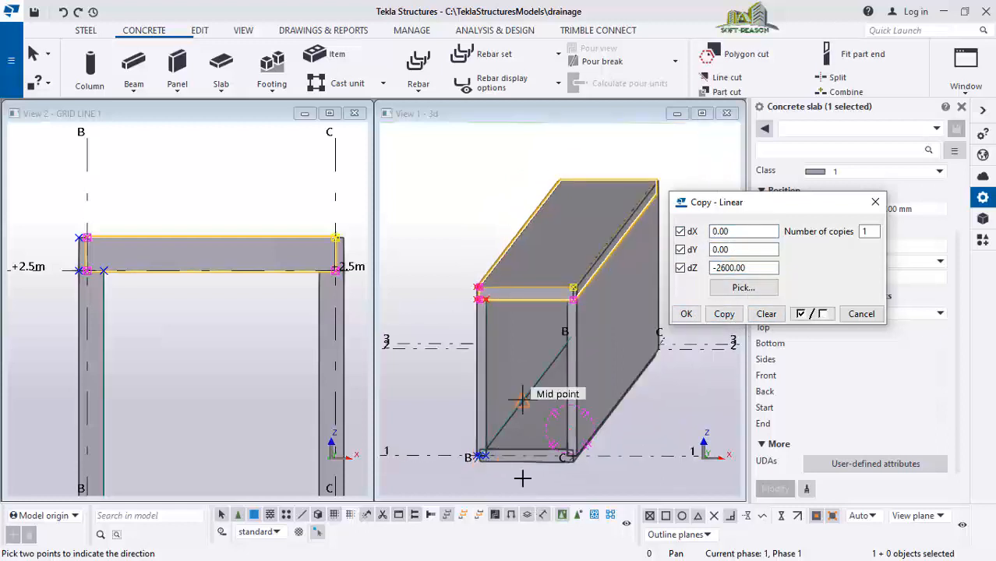
scroll(545, 460, up, 5)
scroll(561, 433, up, 2)
scroll(588, 325, down, 2)
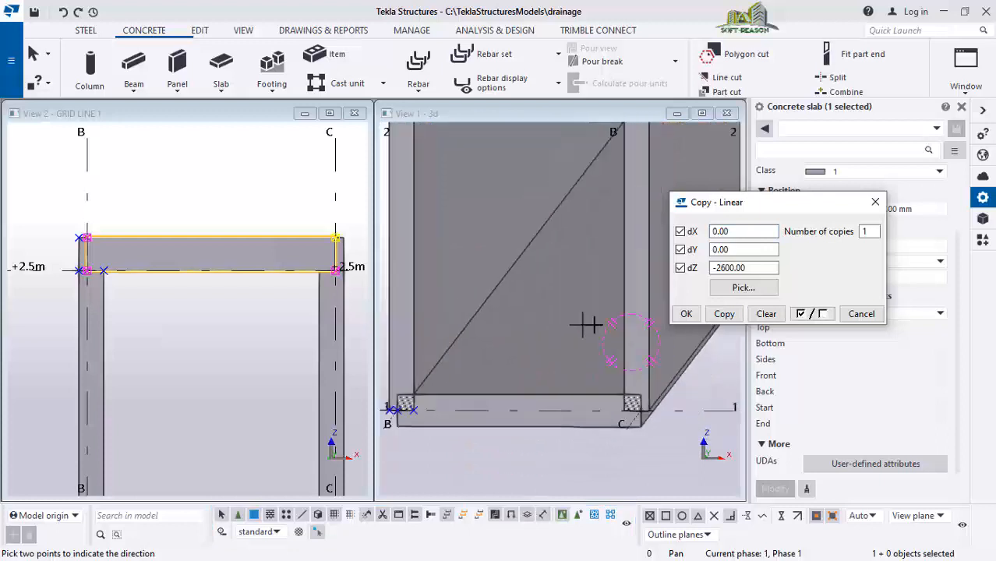
Select the bottom slab and move it, using the wall corner at grid C as the origin point
key(Escape)
scroll(558, 452, up, 1)
scroll(551, 285, down, 2)
scroll(475, 410, up, 1)
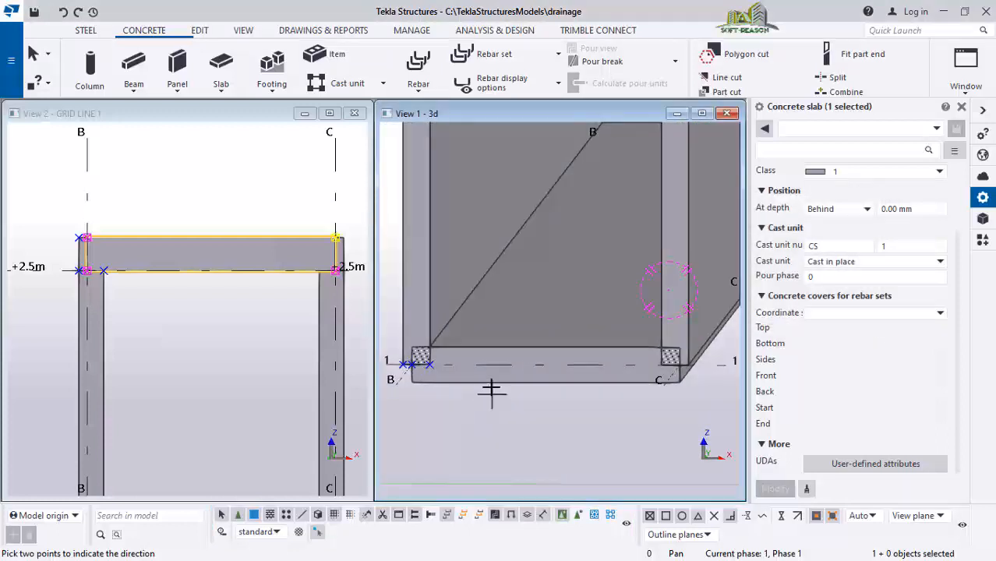
key(Escape)
click(485, 379)
scroll(484, 383, up, 1)
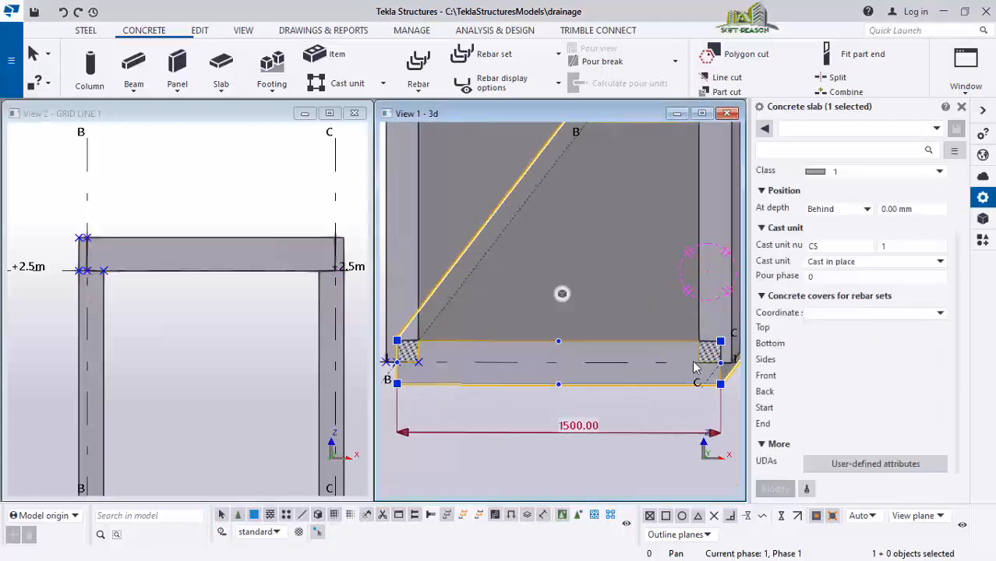
scroll(692, 364, up, 1)
scroll(615, 373, down, 1)
scroll(611, 374, up, 1)
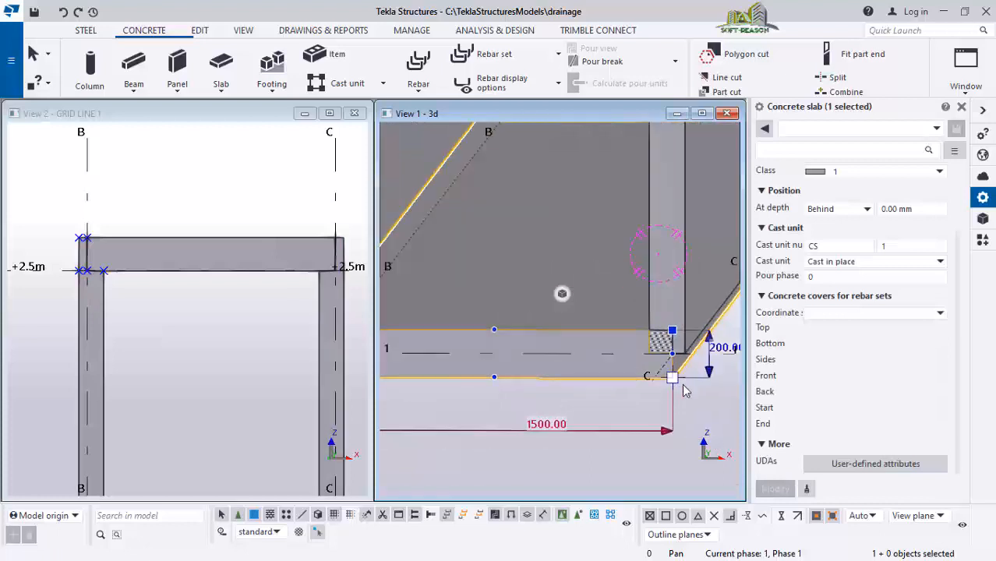
right_click(664, 386)
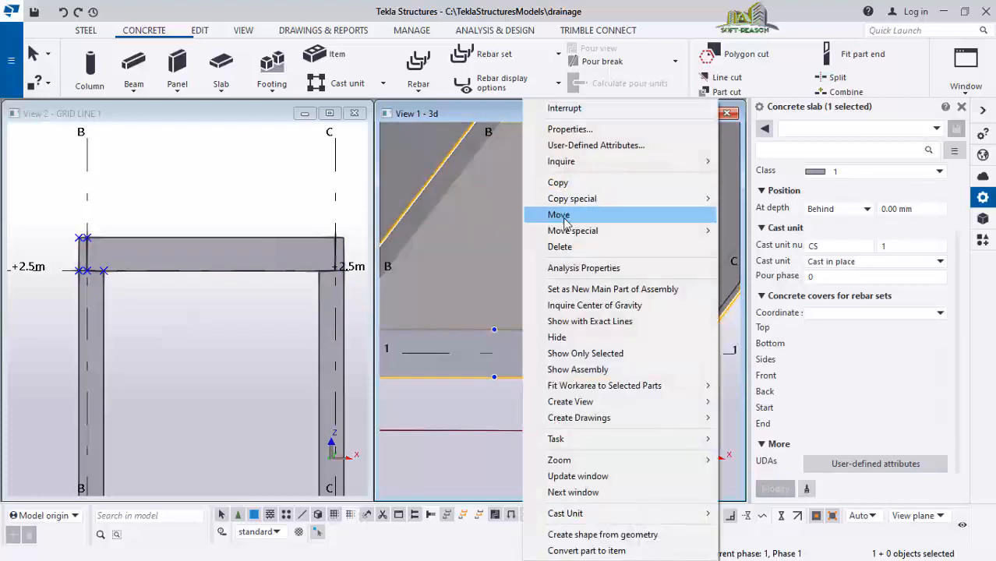
click(558, 214)
scroll(680, 335, up, 2)
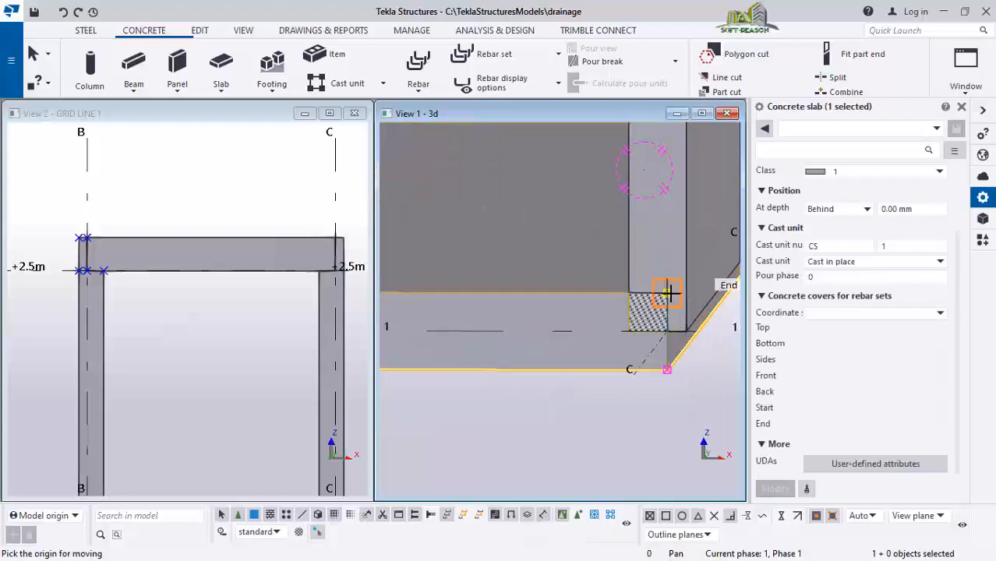
click(670, 332)
scroll(628, 350, down, 6)
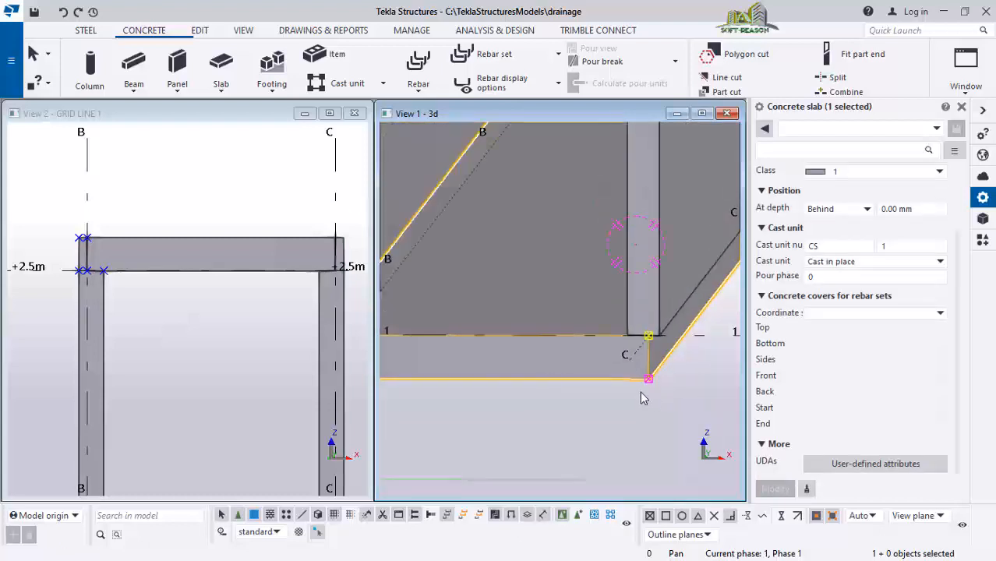
click(486, 407)
Orbit and zoom the 3D view to inspect the bottom slab's end at grid B
scroll(447, 364, up, 3)
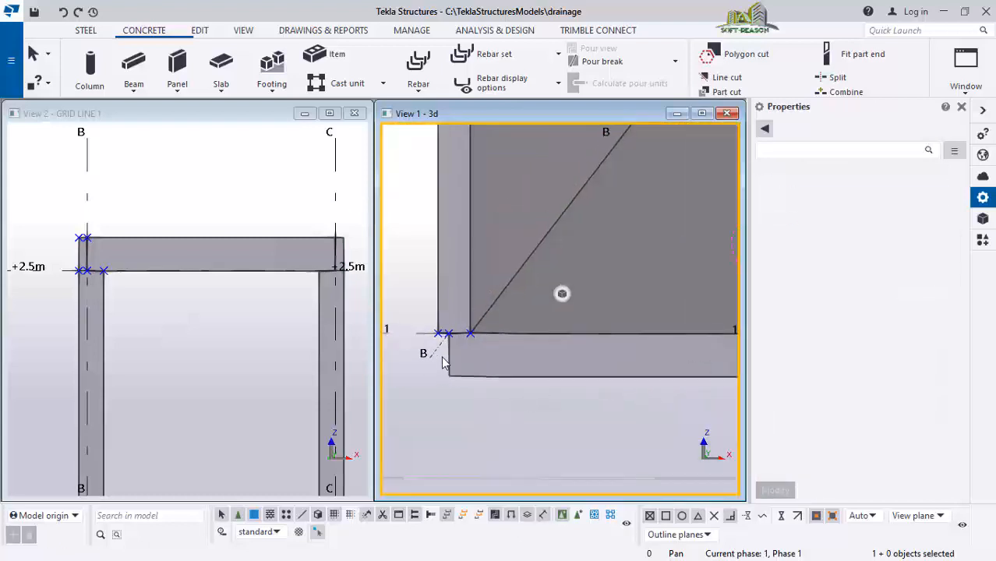
mouse_move(463, 357)
ctrl+middle_down()
mouse_move(486, 359)
mouse_move(494, 332)
mouse_move(466, 340)
mouse_move(456, 363)
mouse_move(689, 326)
mouse_move(629, 356)
mouse_move(541, 337)
mouse_move(506, 349)
mouse_move(536, 338)
mouse_move(522, 363)
mouse_move(491, 349)
ctrl+middle_up()
click(562, 346)
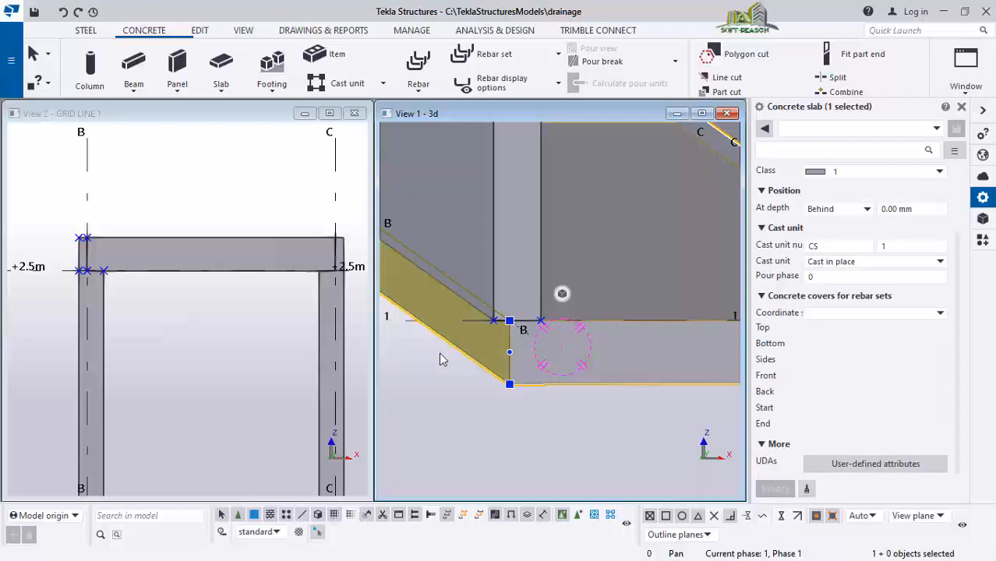
mouse_move(415, 368)
ctrl+middle_down()
mouse_move(521, 344)
mouse_move(512, 392)
mouse_move(579, 465)
ctrl+middle_up()
key(Escape)
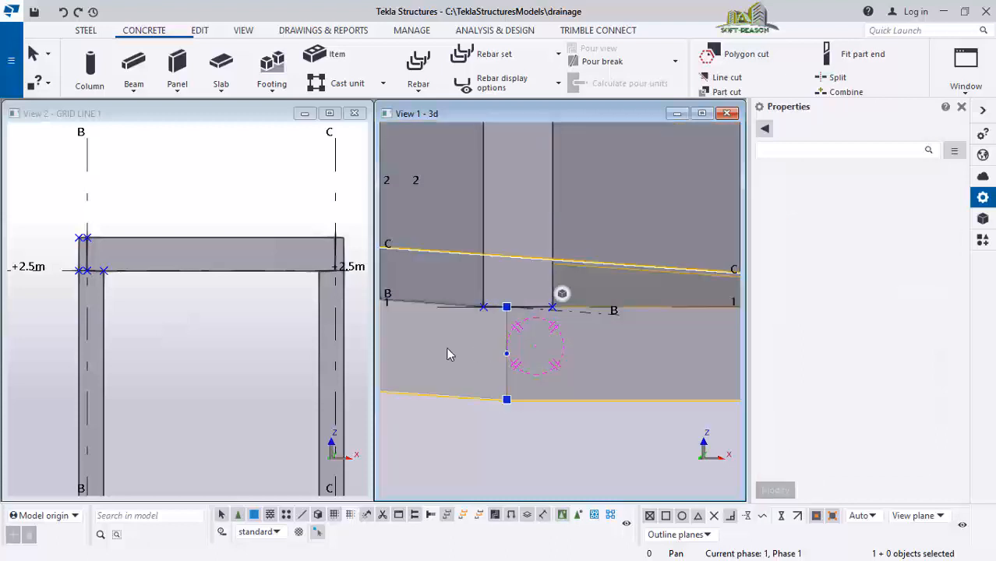
click(466, 331)
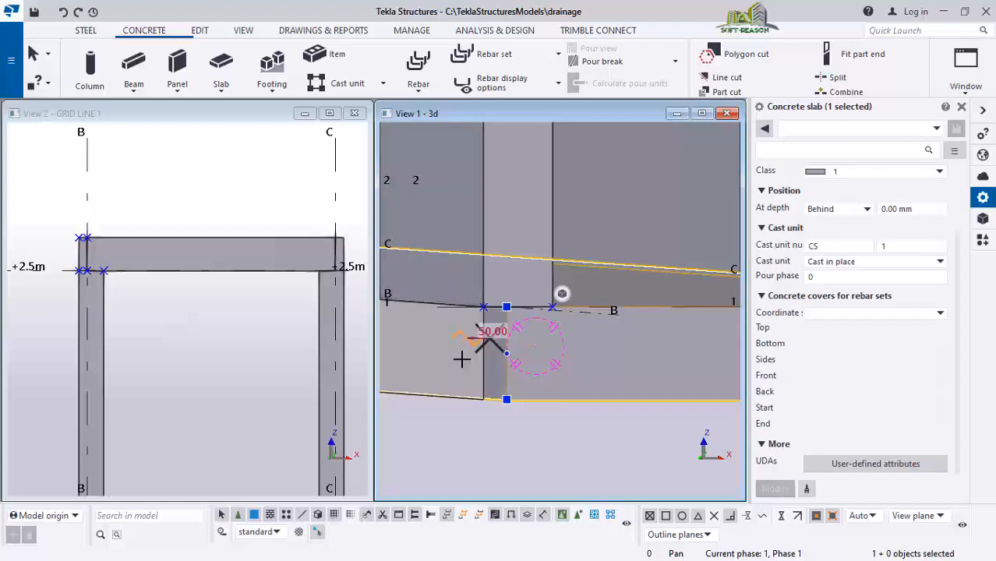
drag(461, 359, 460, 359)
scroll(498, 326, up, 1)
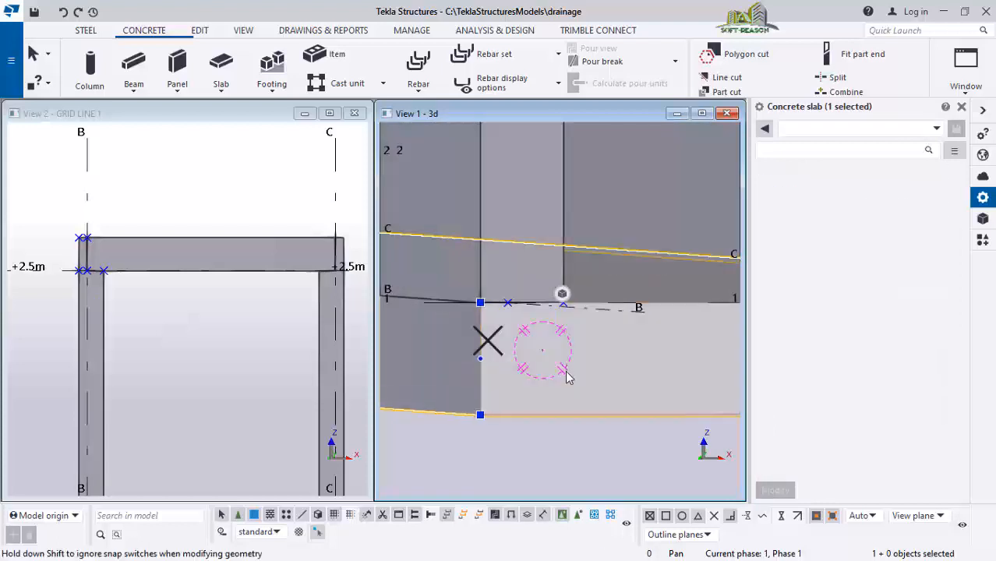
mouse_move(565, 375)
ctrl+middle_down()
mouse_move(531, 391)
mouse_move(547, 374)
ctrl+middle_up()
scroll(527, 289, up, 1)
scroll(435, 318, down, 2)
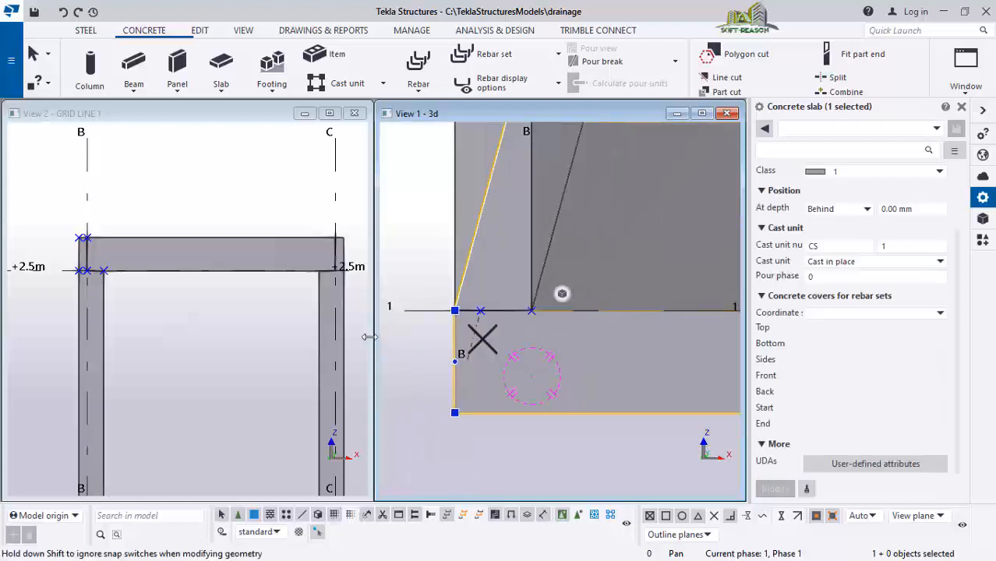
scroll(358, 338, down, 2)
scroll(447, 358, down, 3)
Orbit and zoom out to examine the full box of walls, top slab and bottom slab along grid 1
click(424, 371)
ctrl+middle_drag(423, 377, 736, 347)
scroll(693, 355, up, 5)
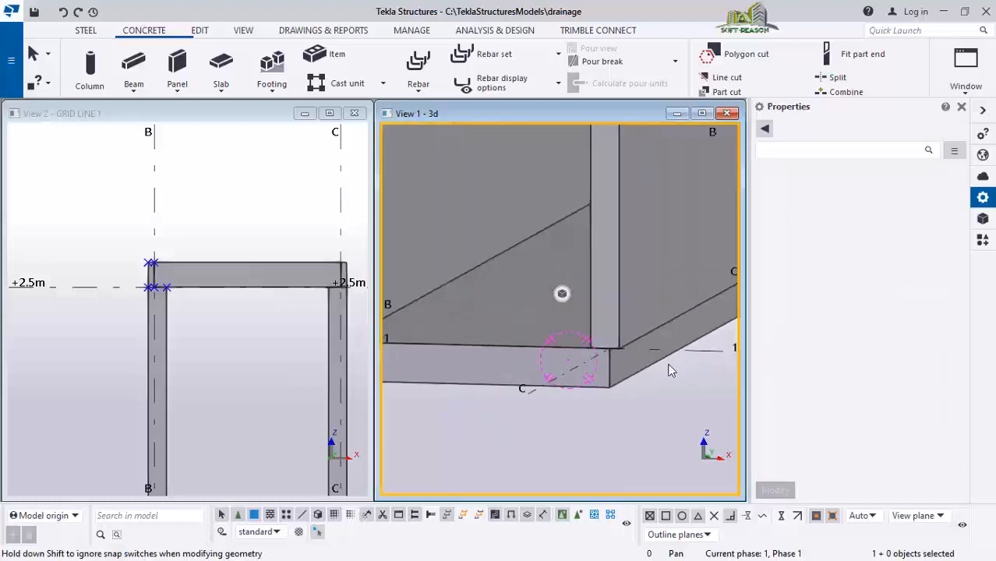
click(610, 369)
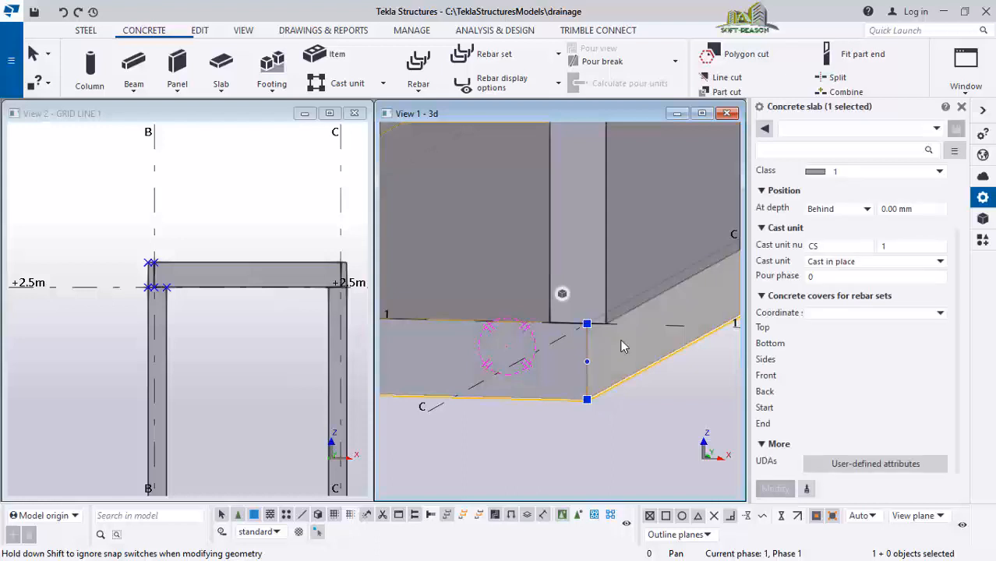
ctrl+middle_drag(627, 343, 528, 290)
scroll(527, 290, up, 5)
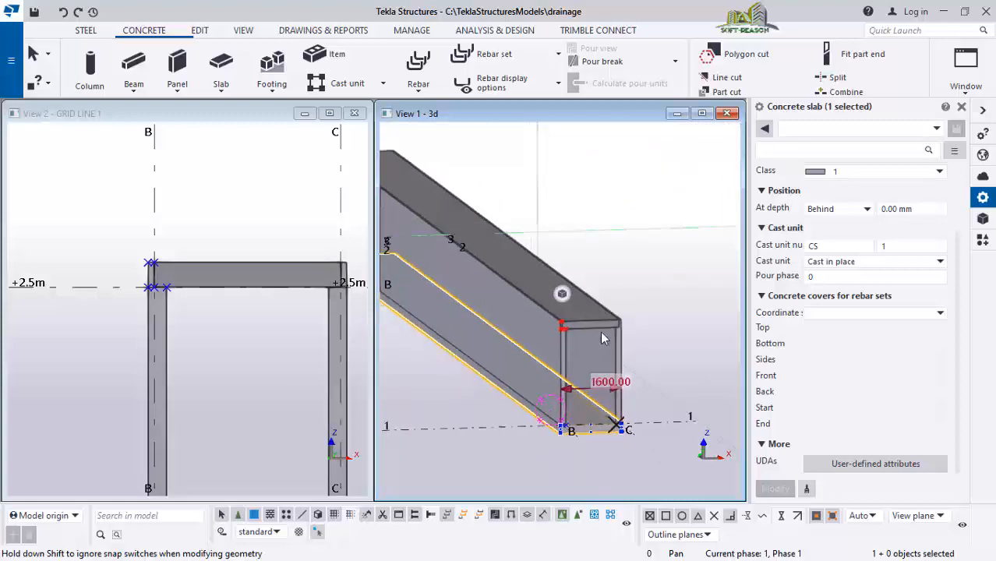
ctrl+middle_drag(639, 341, 524, 408)
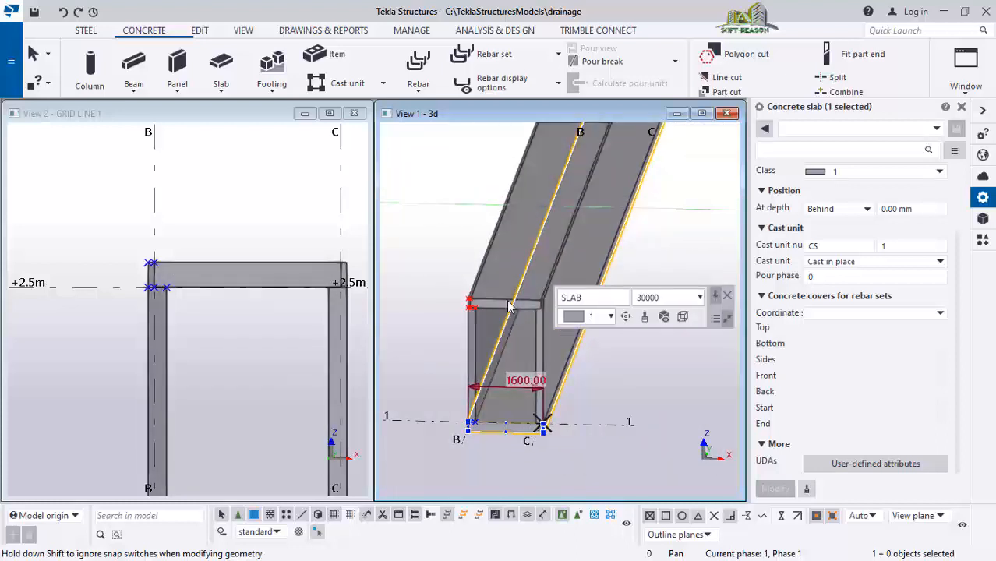
ctrl+middle_drag(494, 379, 502, 247)
ctrl+middle_drag(506, 299, 499, 280)
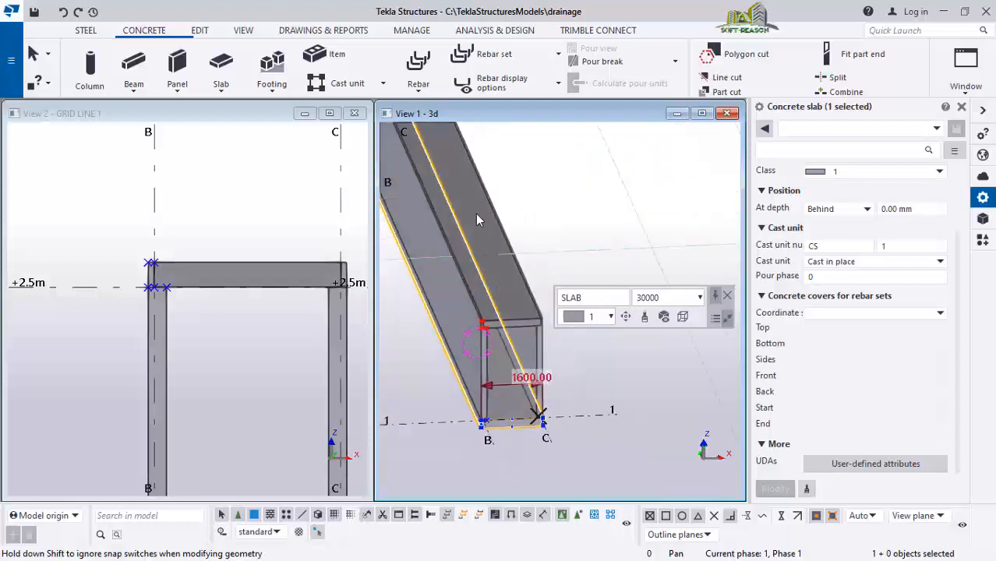
scroll(476, 220, down, 5)
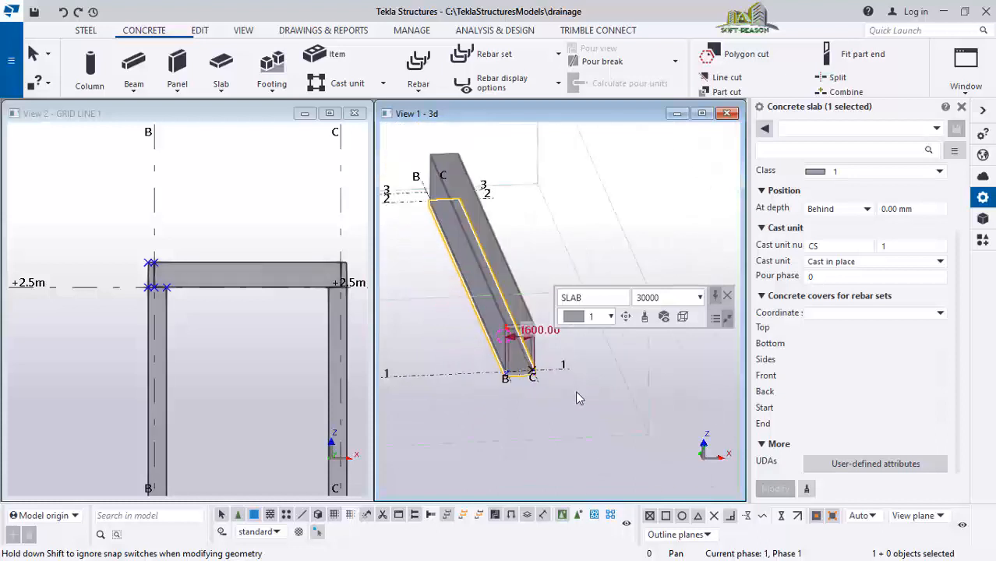
ctrl+middle_drag(577, 398, 709, 318)
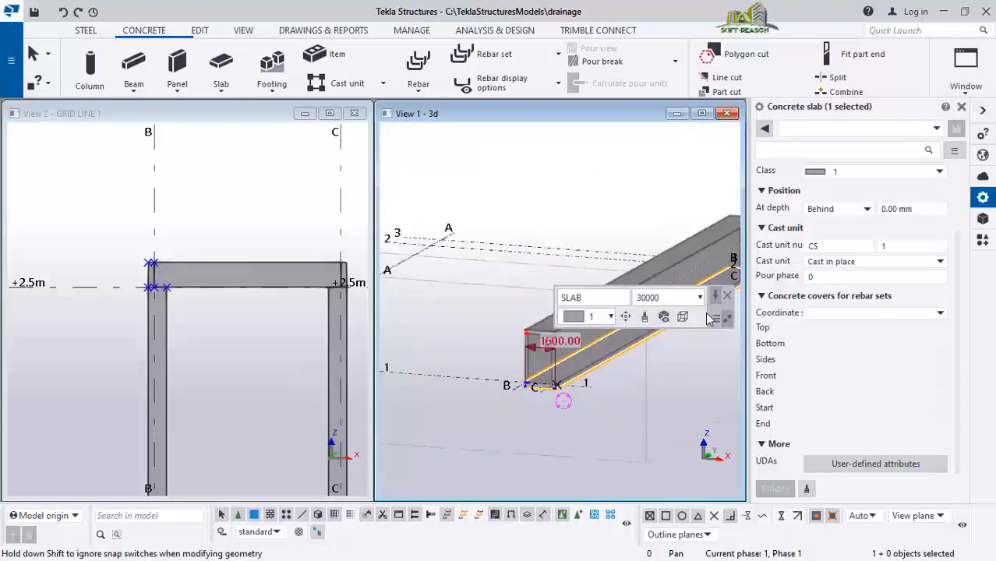
drag(718, 319, 674, 158)
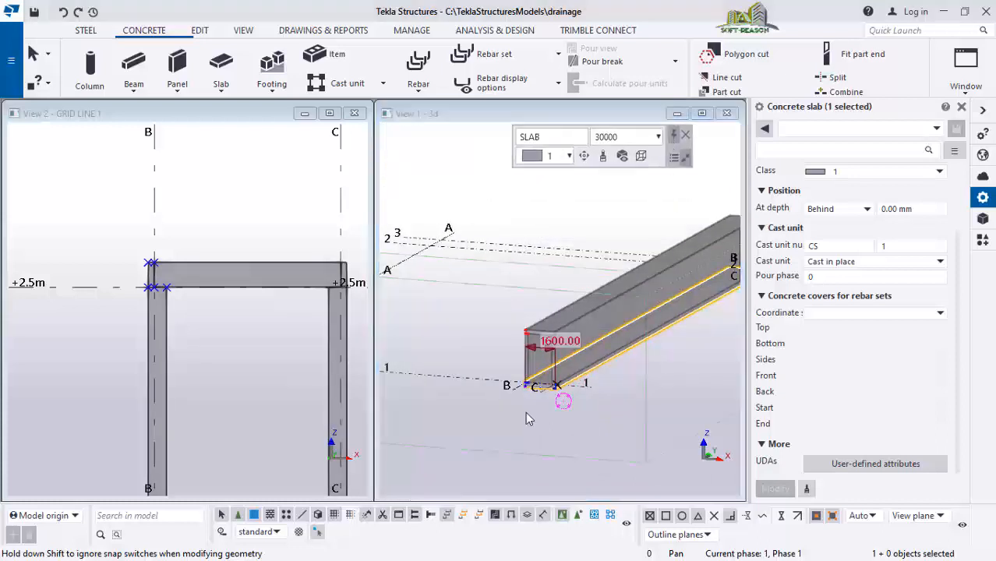
ctrl+middle_drag(526, 411, 634, 278)
scroll(607, 326, up, 2)
scroll(467, 383, up, 6)
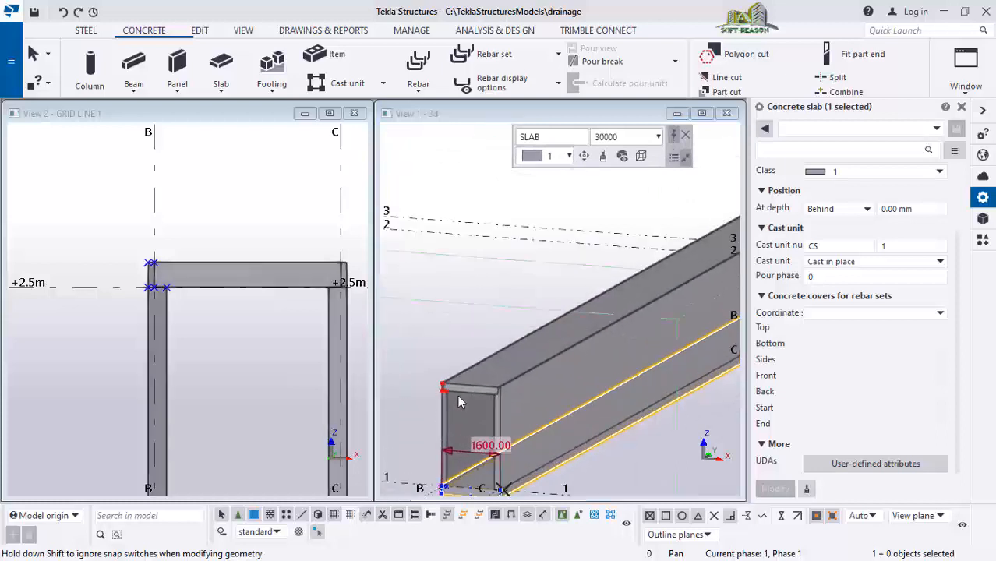
scroll(464, 382, down, 2)
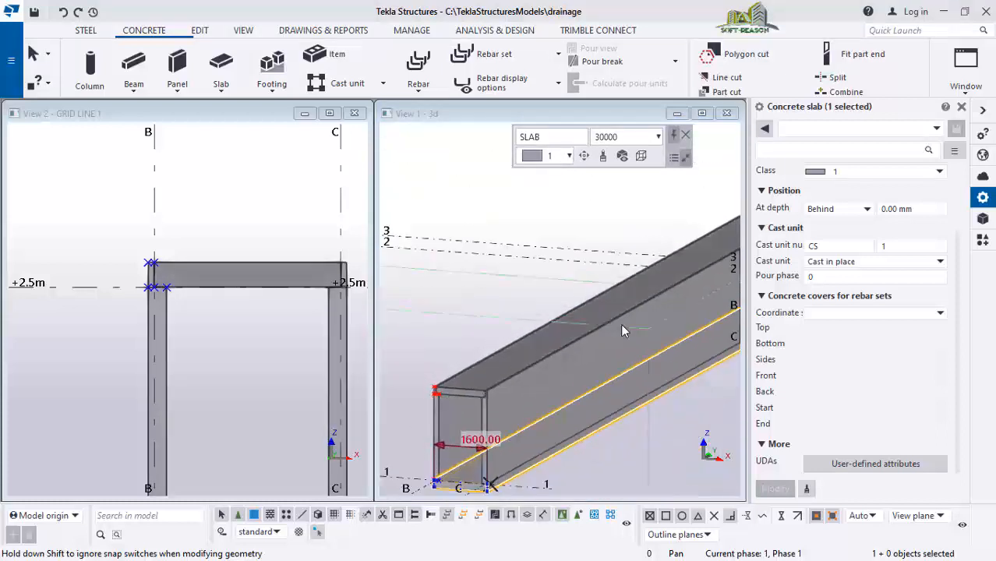
mouse_move(636, 299)
ctrl+middle_down()
mouse_move(543, 350)
mouse_move(586, 302)
mouse_move(634, 301)
ctrl+middle_up()
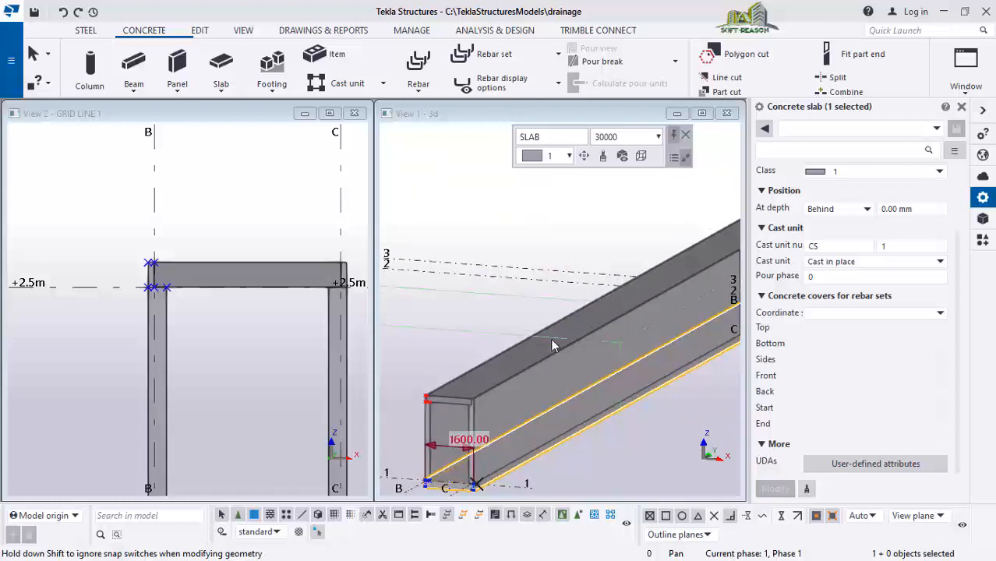
ctrl+middle_drag(550, 338, 568, 325)
scroll(269, 165, down, 1)
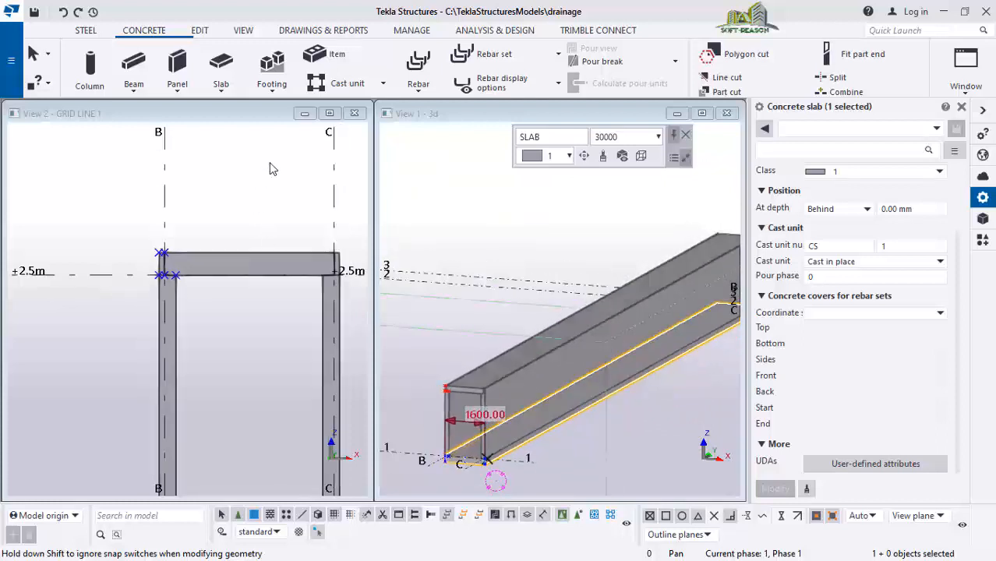
Switch the 3D view to a plan view and zoom around grids B and C at grid line 1
click(269, 216)
scroll(508, 226, down, 3)
click(570, 260)
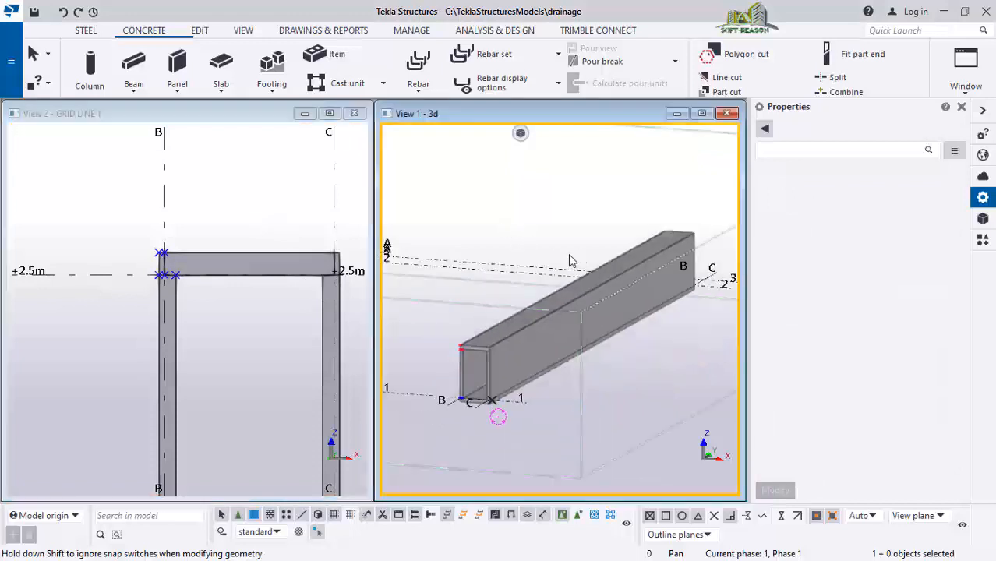
key(ctrl+p)
scroll(610, 323, up, 1)
scroll(461, 204, down, 2)
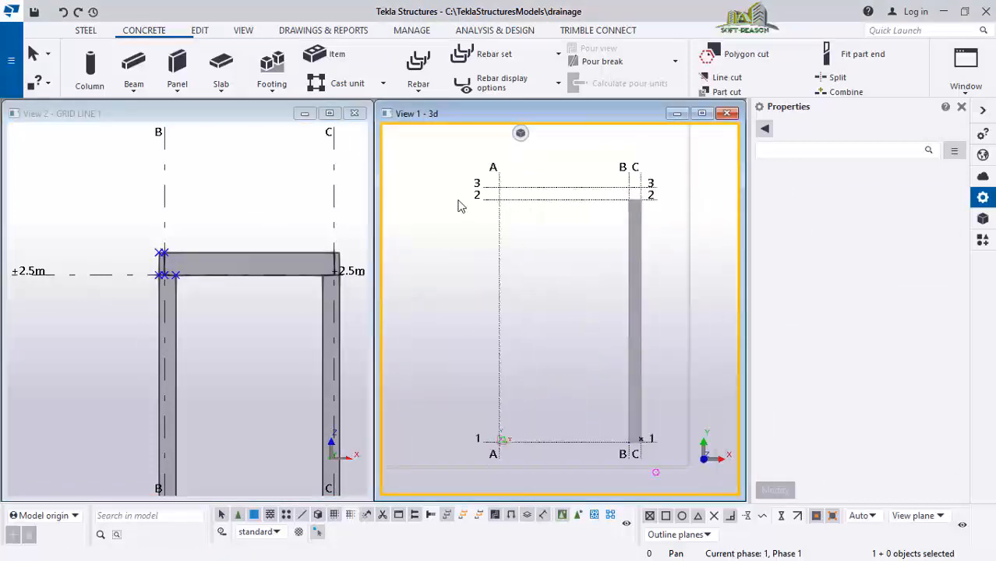
scroll(633, 415, up, 4)
scroll(592, 411, up, 5)
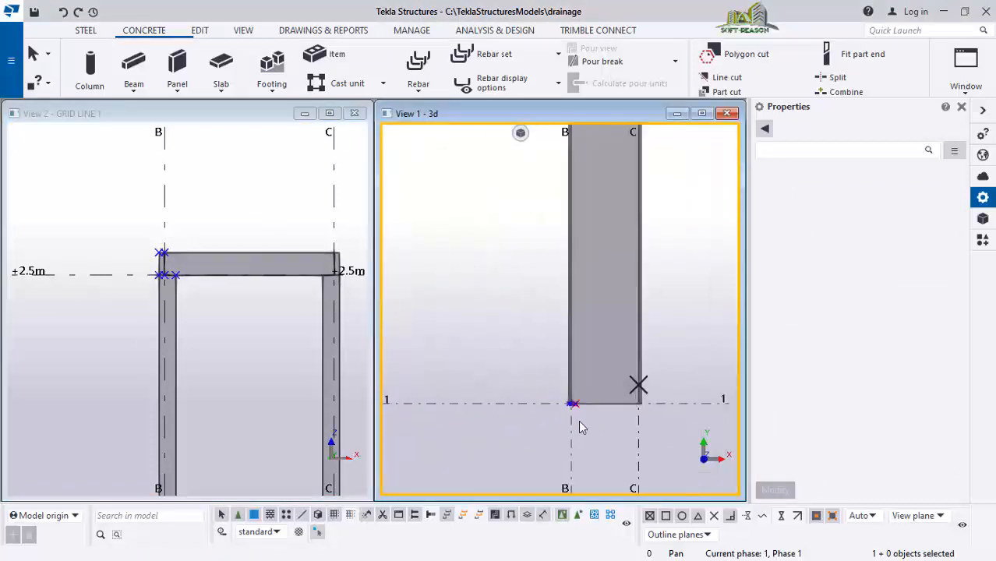
scroll(579, 398, up, 4)
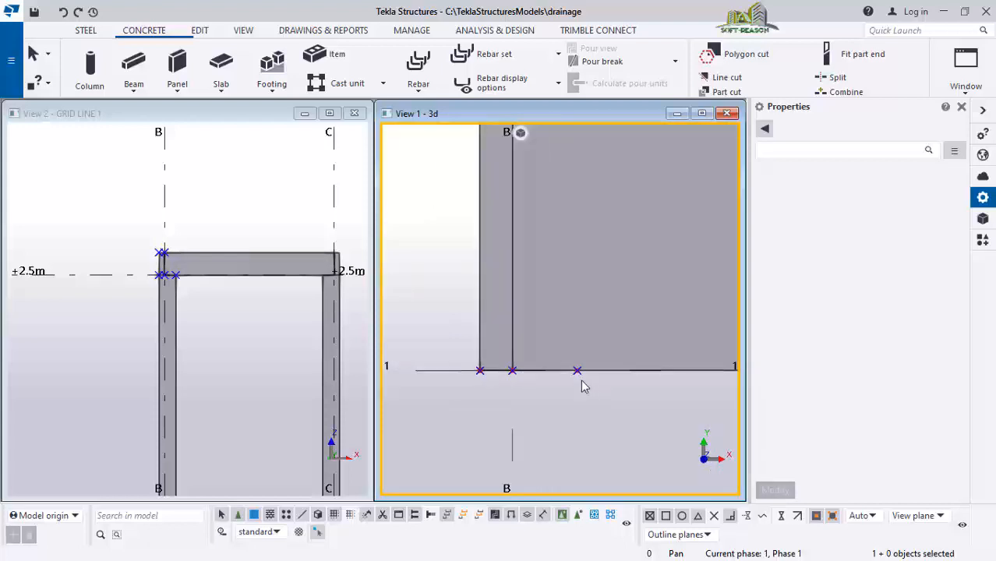
right_click(434, 257)
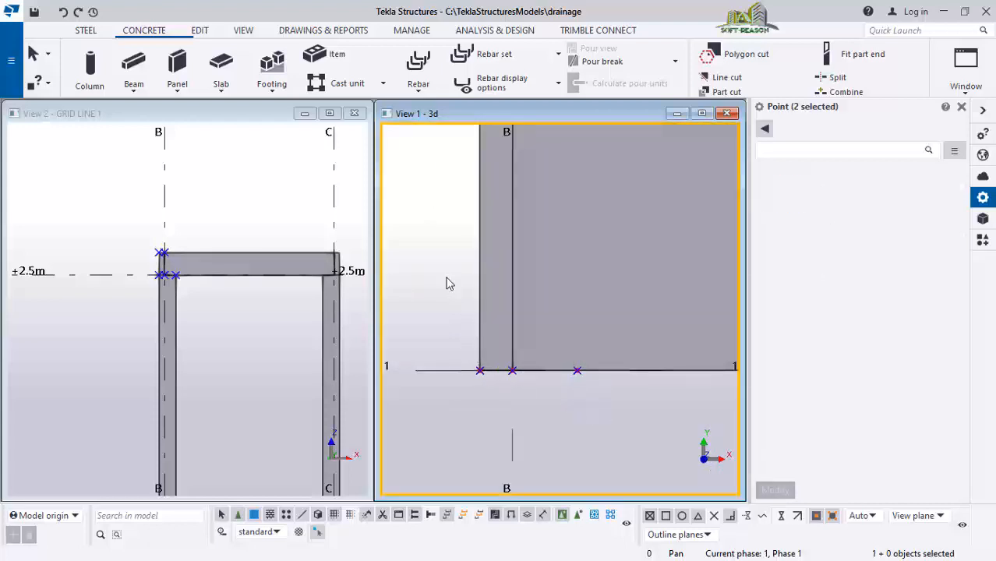
click(494, 341)
scroll(537, 404, down, 4)
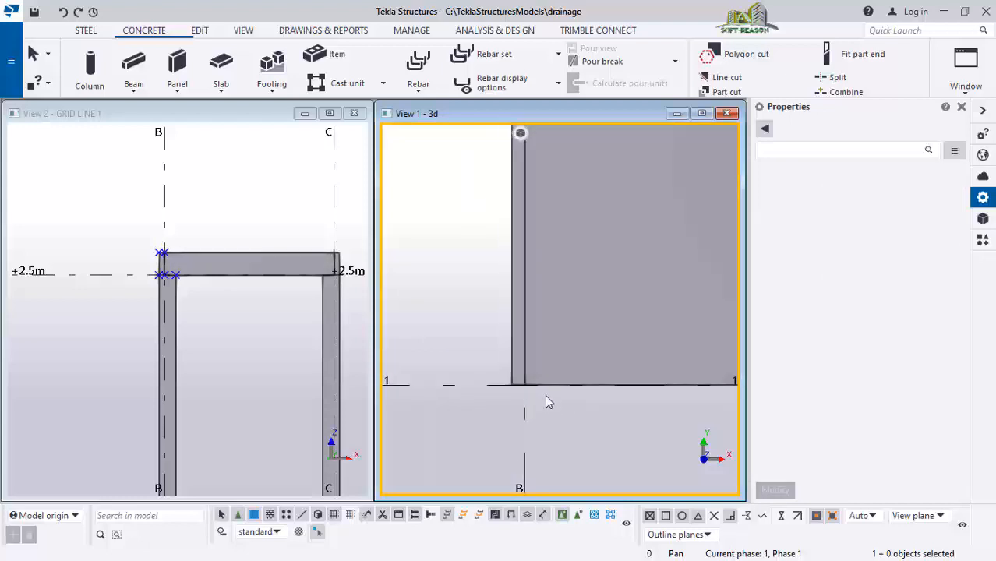
scroll(537, 390, down, 1)
scroll(499, 397, down, 1)
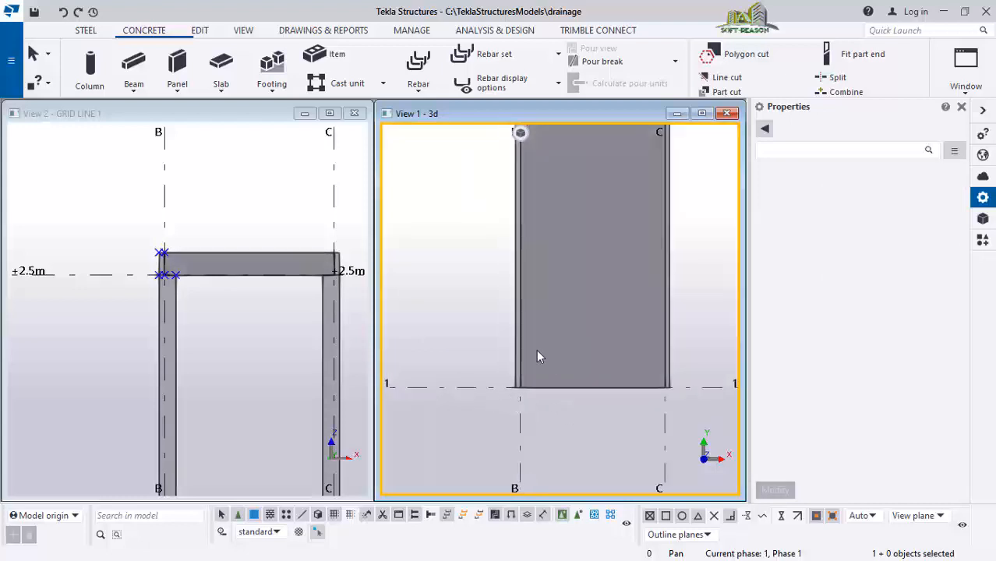
Create a point at any position at the intersection of grid line B and grid line 1
click(200, 31)
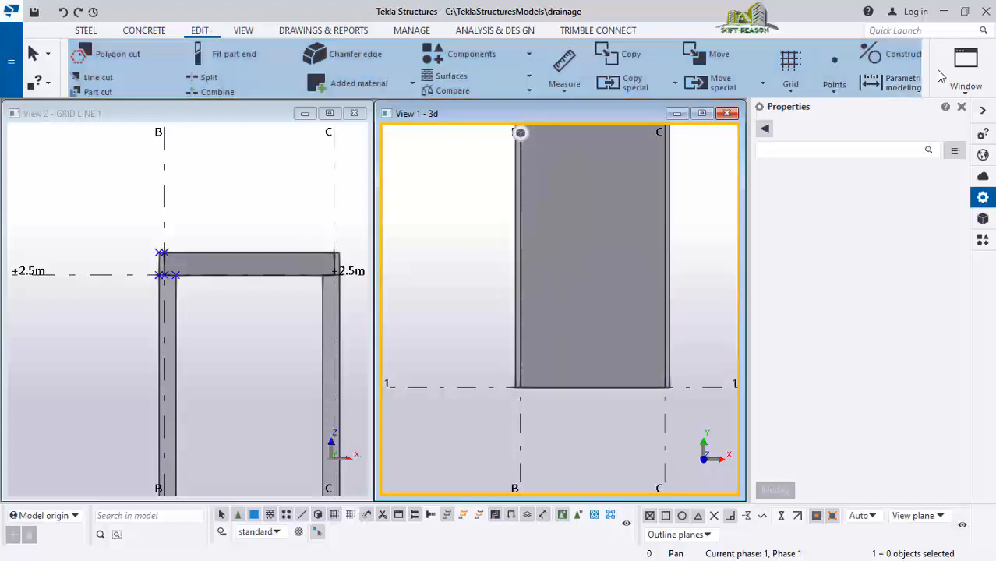
click(836, 84)
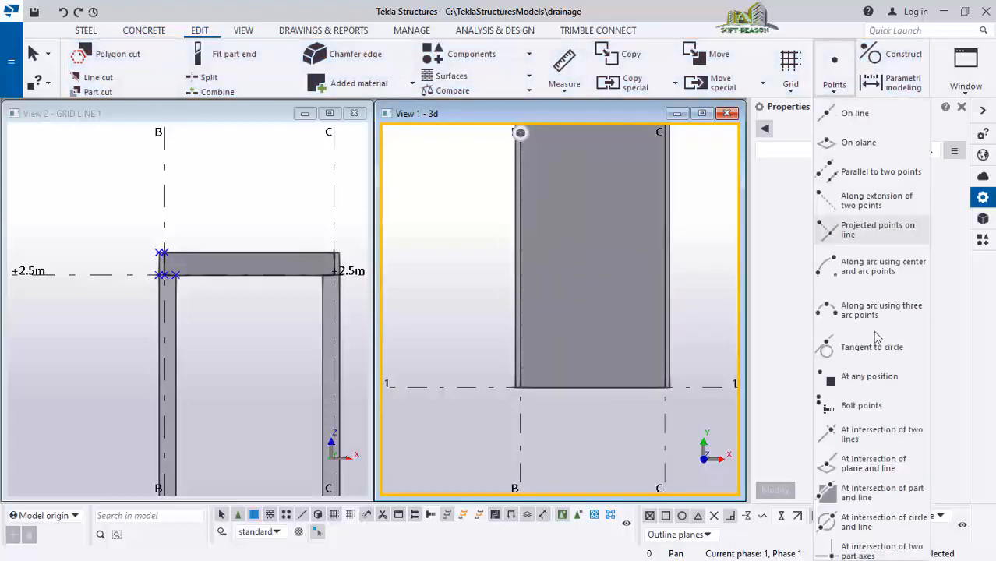
click(866, 380)
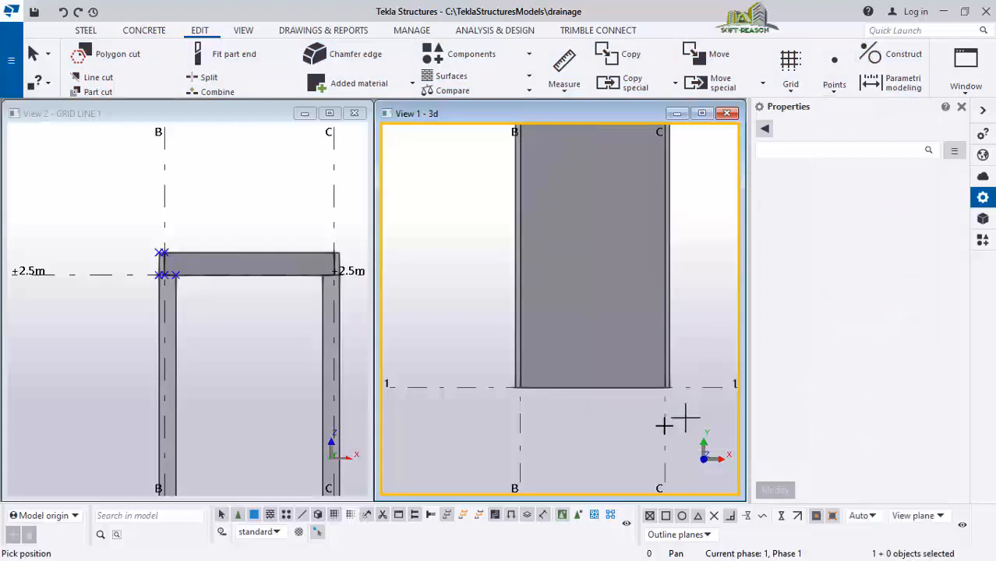
scroll(602, 420, up, 2)
scroll(503, 420, up, 2)
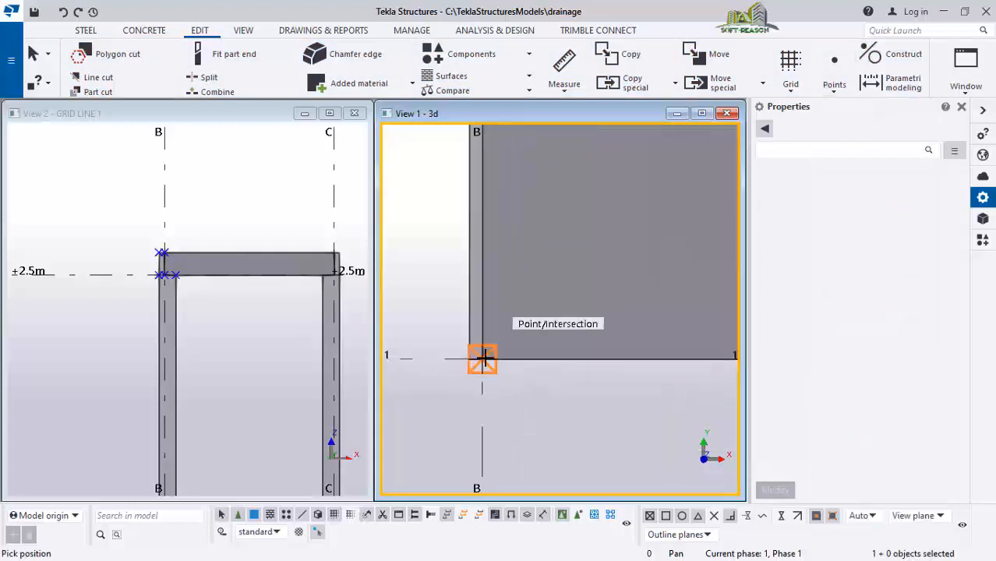
scroll(499, 387, up, 1)
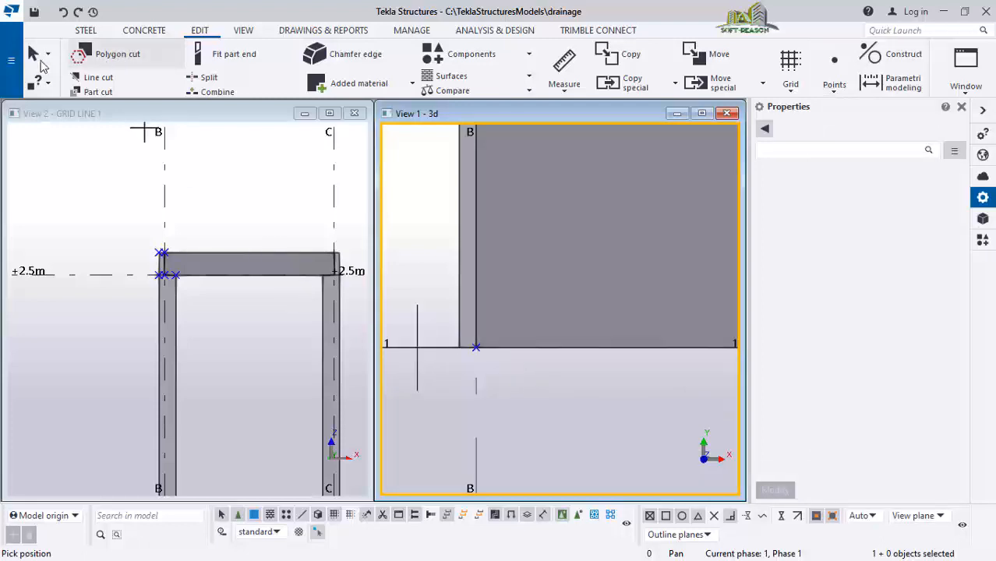
click(35, 59)
Copy the new point linearly 50 mm along X
scroll(500, 406, up, 1)
drag(451, 315, 504, 360)
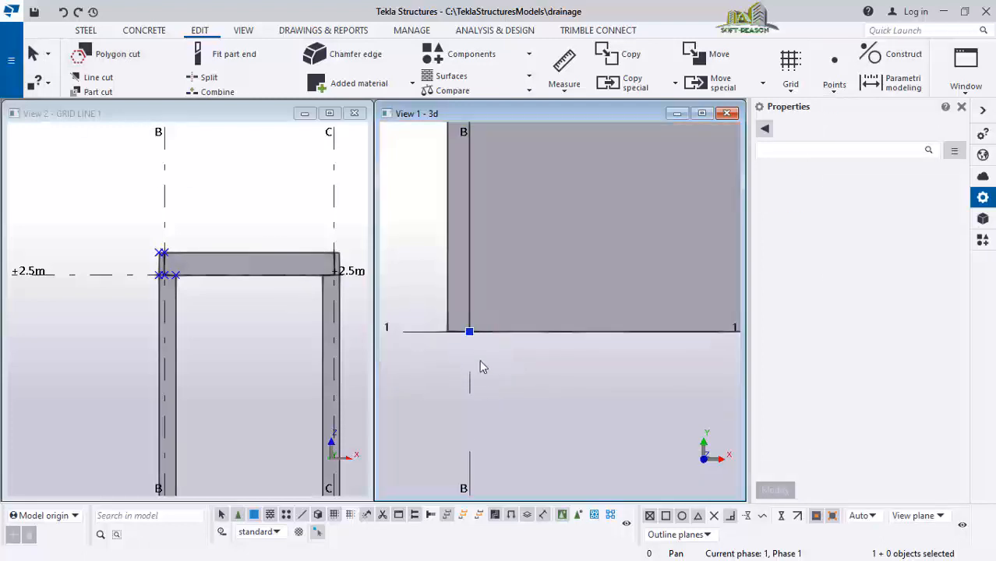
right_click(475, 354)
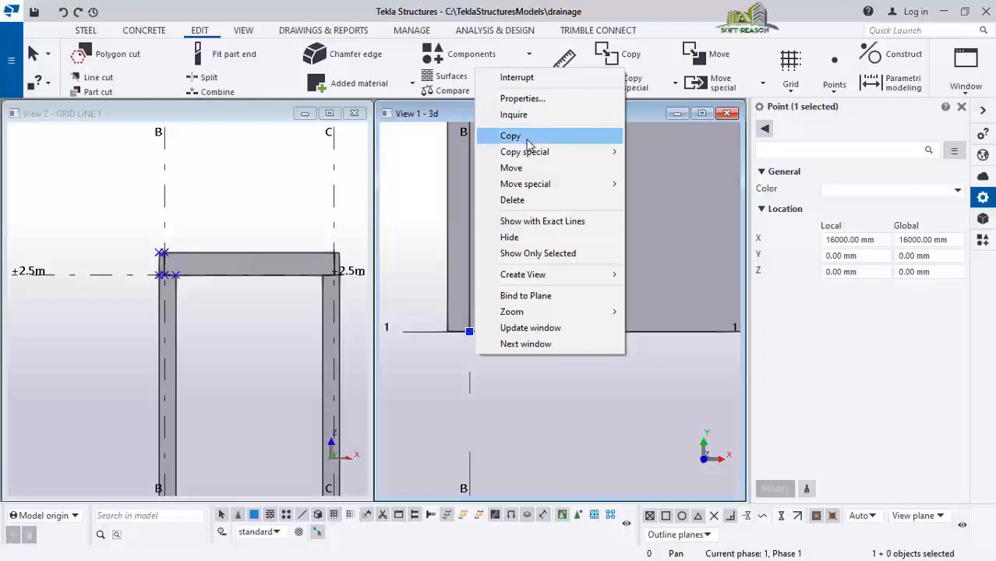
mouse_move(536, 159)
click(653, 156)
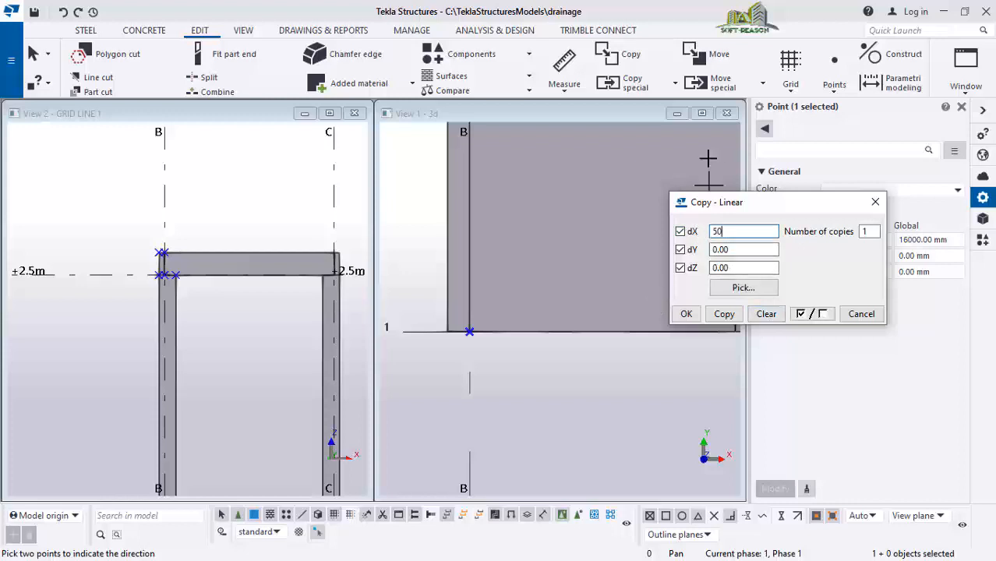
click(724, 314)
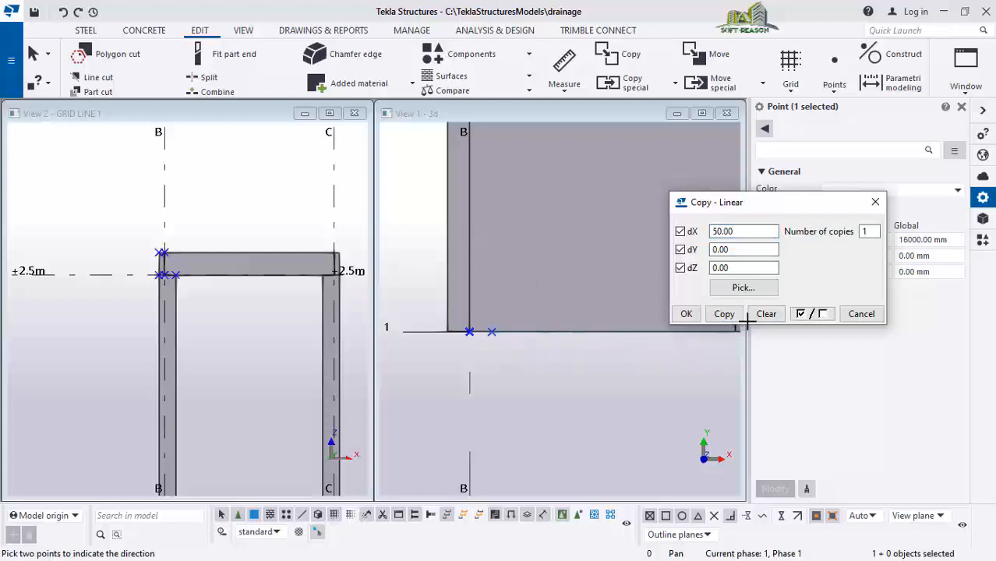
click(686, 314)
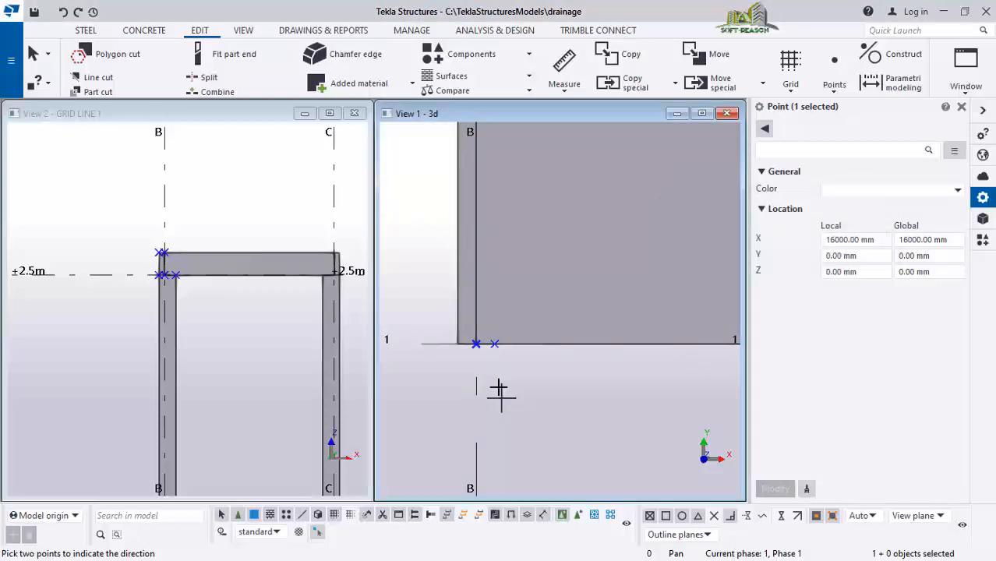
key(Escape)
Copy the offset point linearly 4 times at 6000 mm along Y
scroll(504, 400, down, 2)
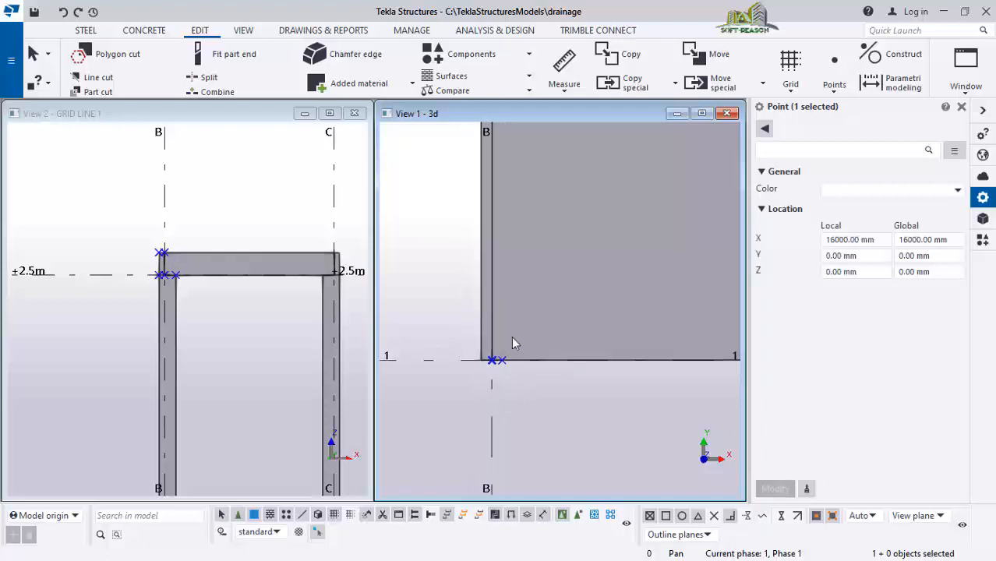
scroll(536, 358, down, 1)
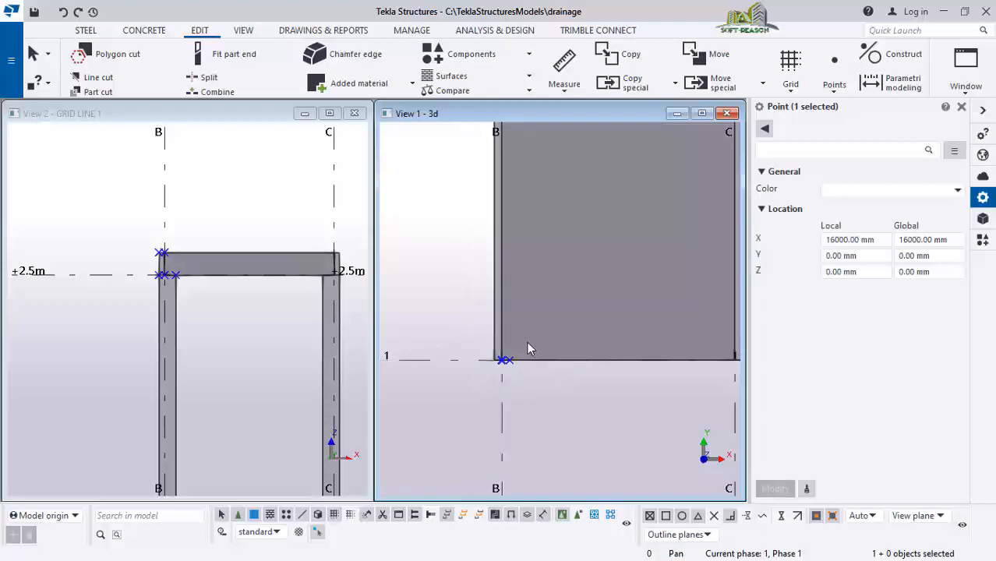
scroll(522, 368, up, 2)
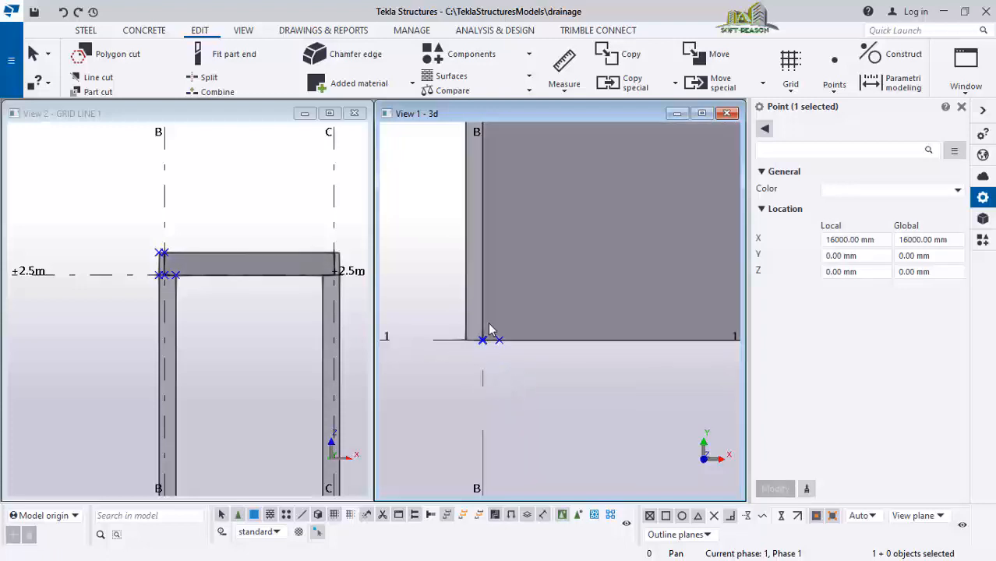
drag(488, 341, 525, 380)
right_click(510, 355)
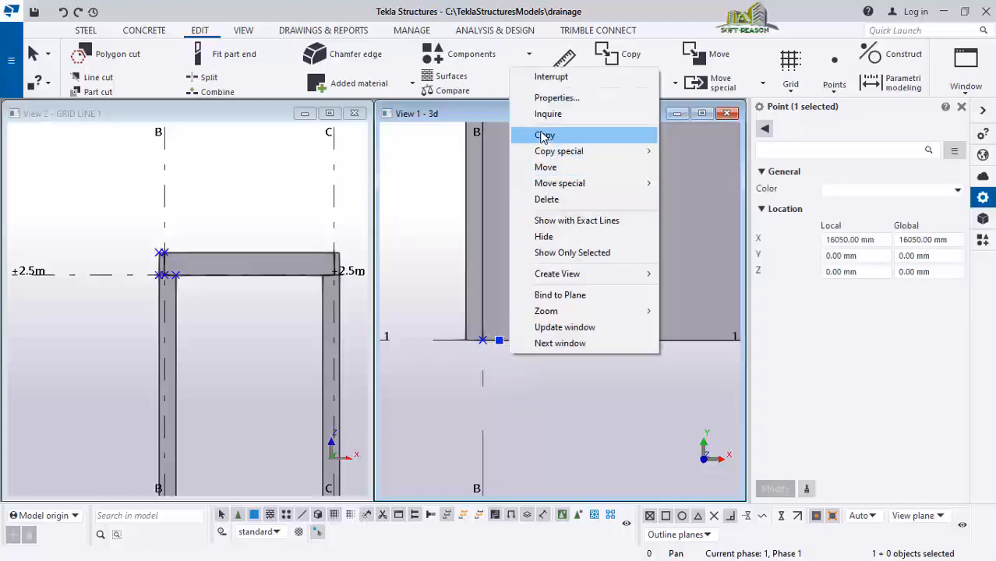
mouse_move(568, 154)
click(700, 152)
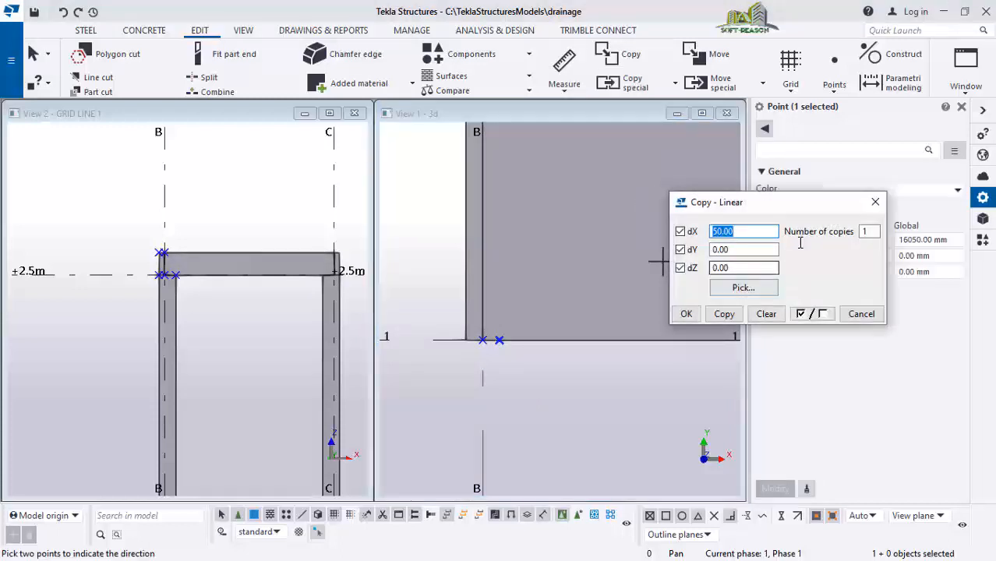
click(766, 313)
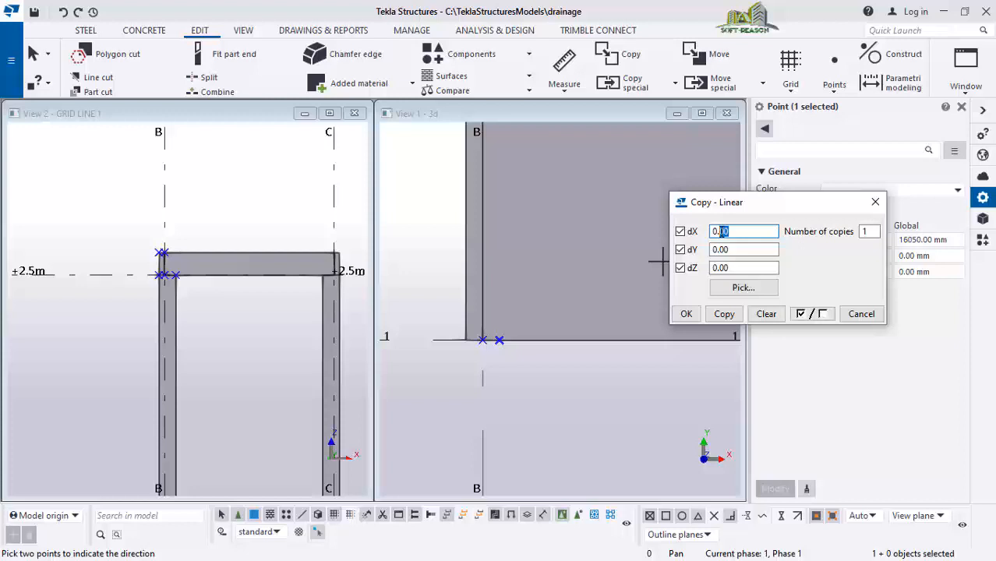
drag(736, 249, 706, 249)
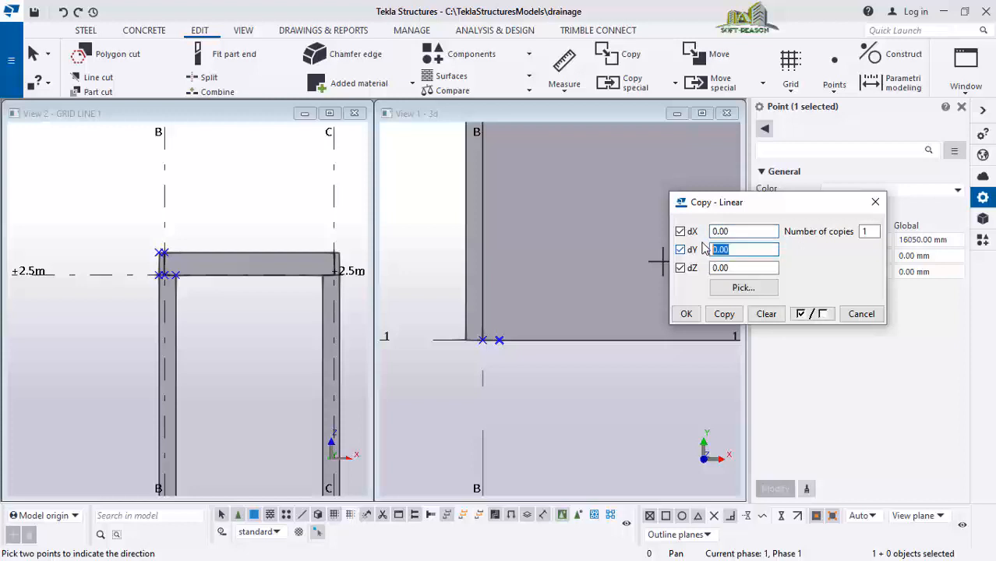
text(6000)
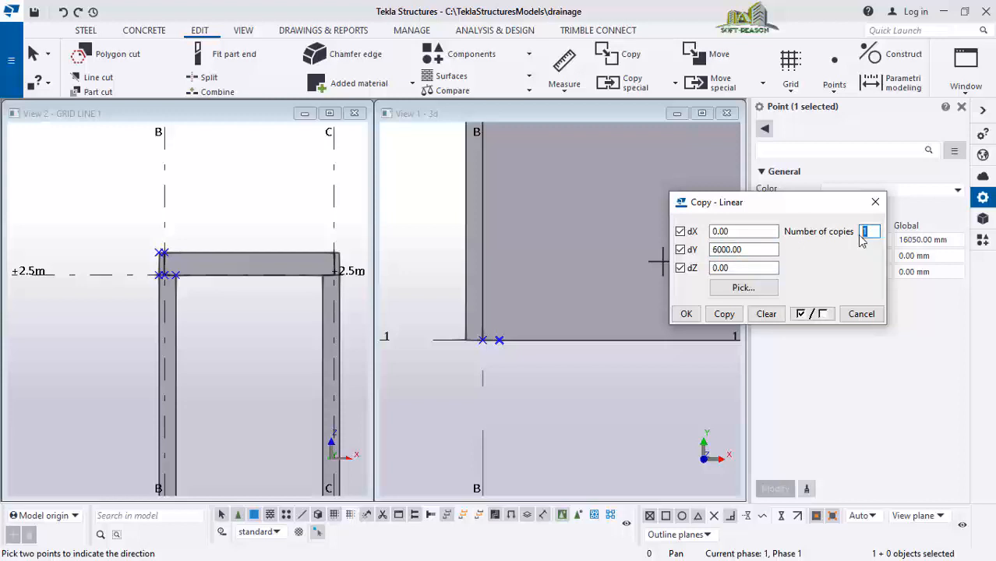
click(724, 314)
Zoom and pan the 3D view along the strip between grids B and C to inspect the copied points
scroll(505, 410, down, 3)
scroll(517, 409, down, 8)
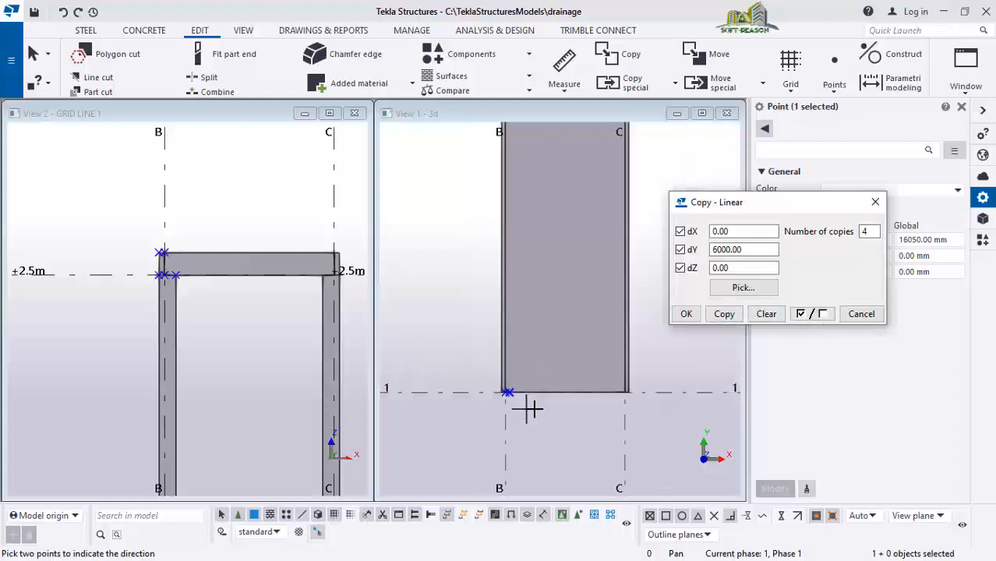
scroll(540, 150, up, 3)
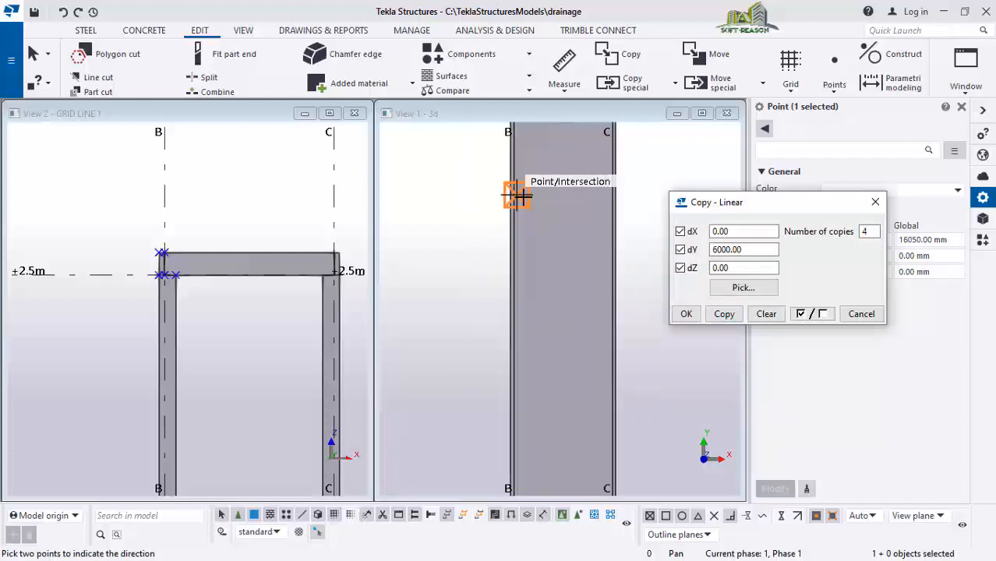
scroll(529, 215, down, 3)
scroll(549, 311, down, 5)
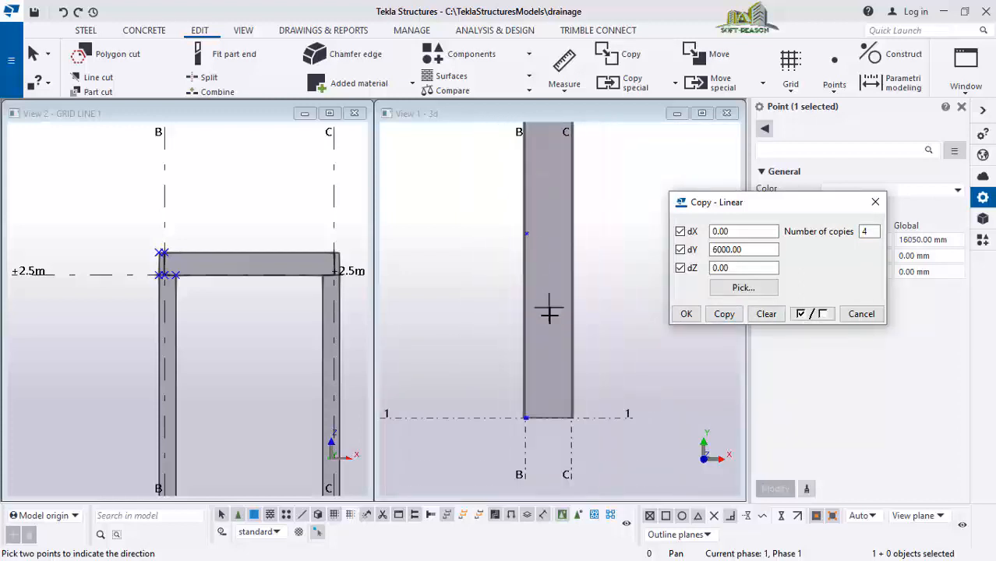
scroll(575, 344, down, 2)
scroll(558, 171, up, 2)
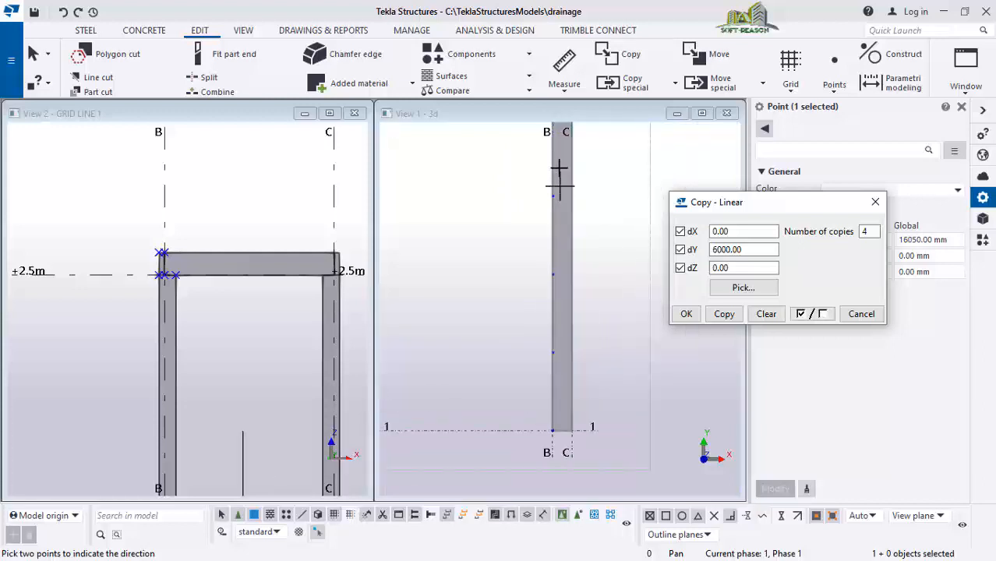
scroll(571, 211, down, 3)
scroll(567, 181, up, 4)
scroll(577, 313, down, 3)
scroll(575, 309, down, 2)
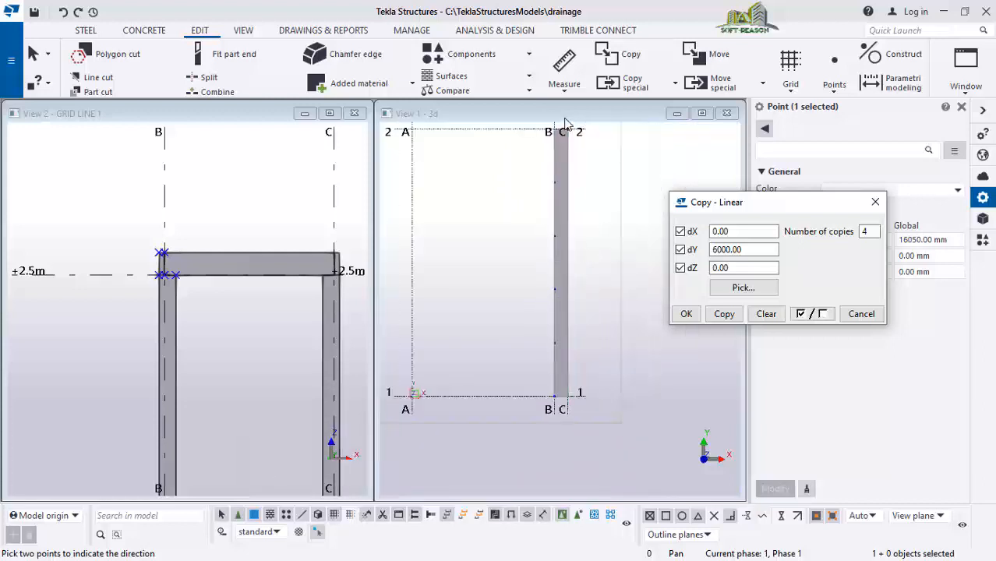
scroll(561, 139, up, 5)
scroll(563, 326, down, 3)
scroll(559, 187, up, 3)
scroll(565, 225, up, 3)
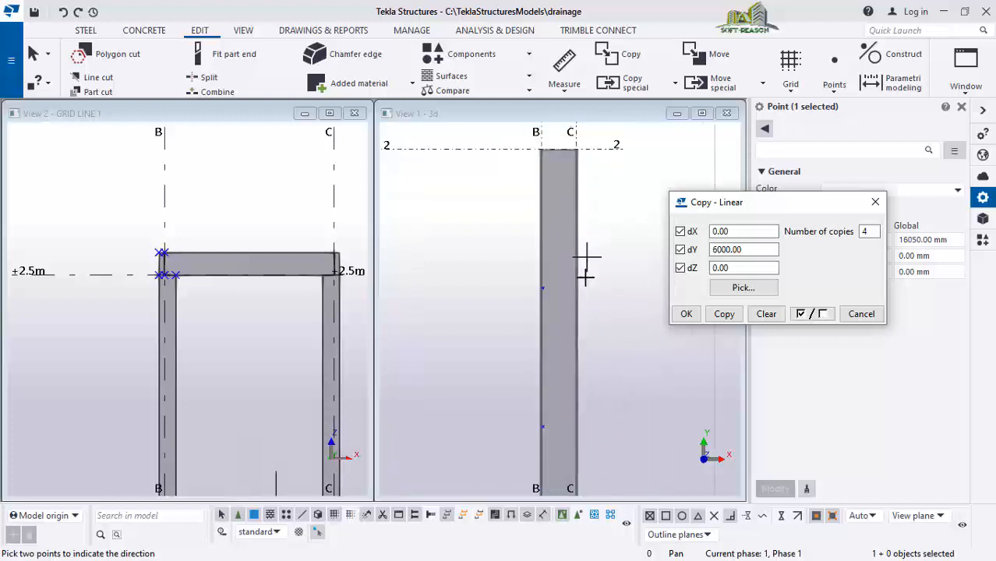
key(Escape)
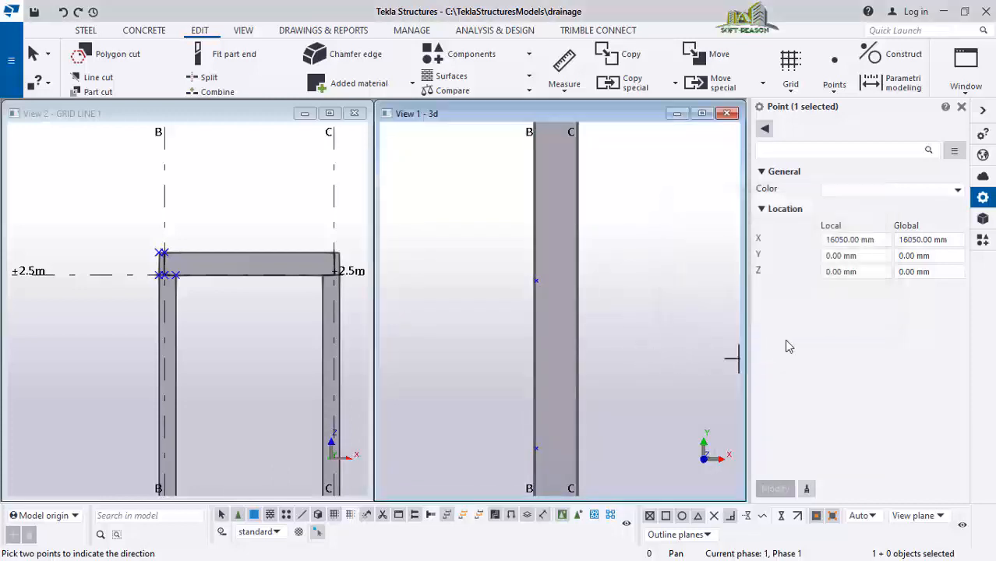
scroll(548, 300, up, 2)
key(Escape)
scroll(529, 326, down, 2)
scroll(566, 309, down, 1)
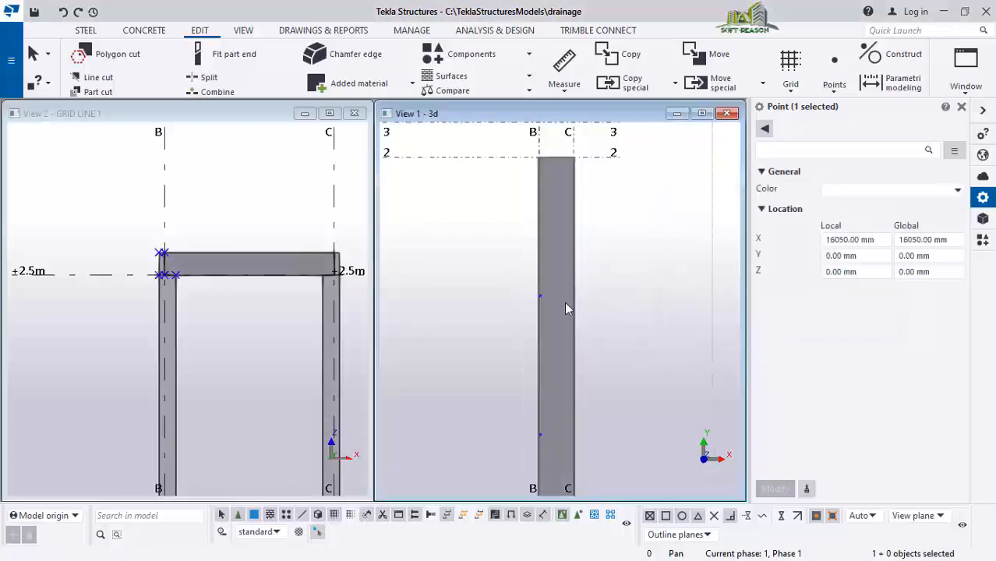
scroll(522, 273, up, 1)
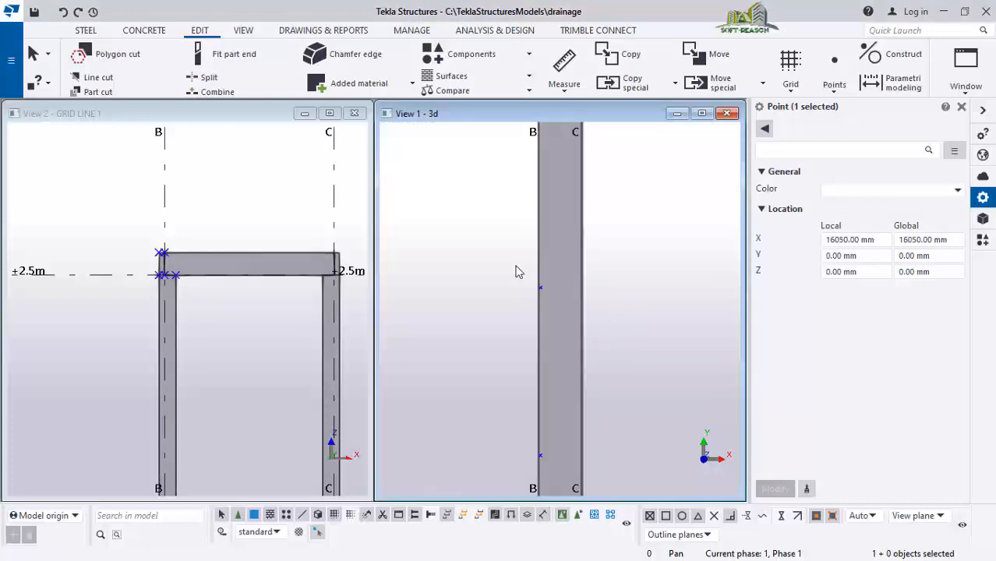
Copy the last point once more linearly 4000 mm along Y
drag(583, 318, 583, 318)
right_click(500, 250)
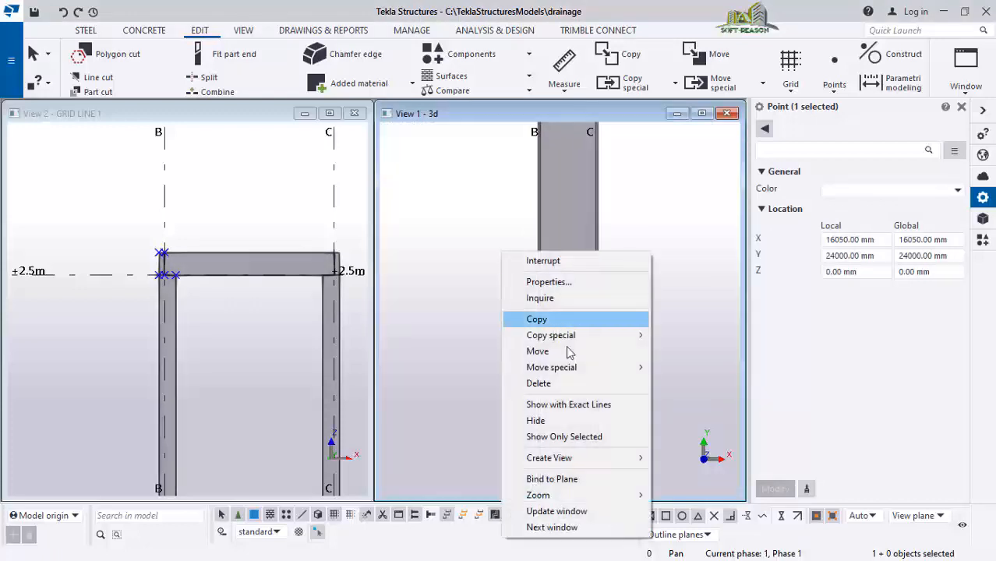
mouse_move(577, 336)
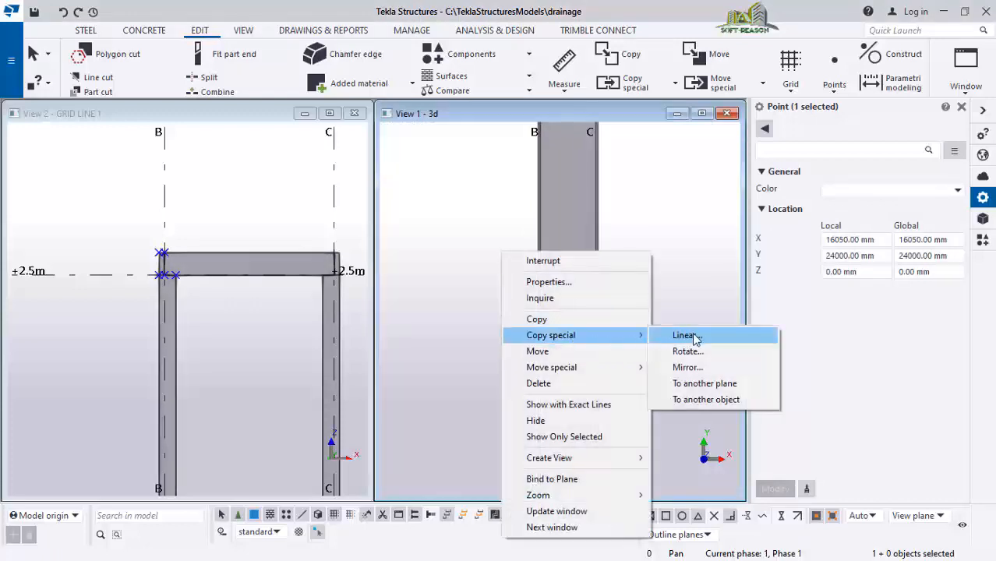
click(685, 335)
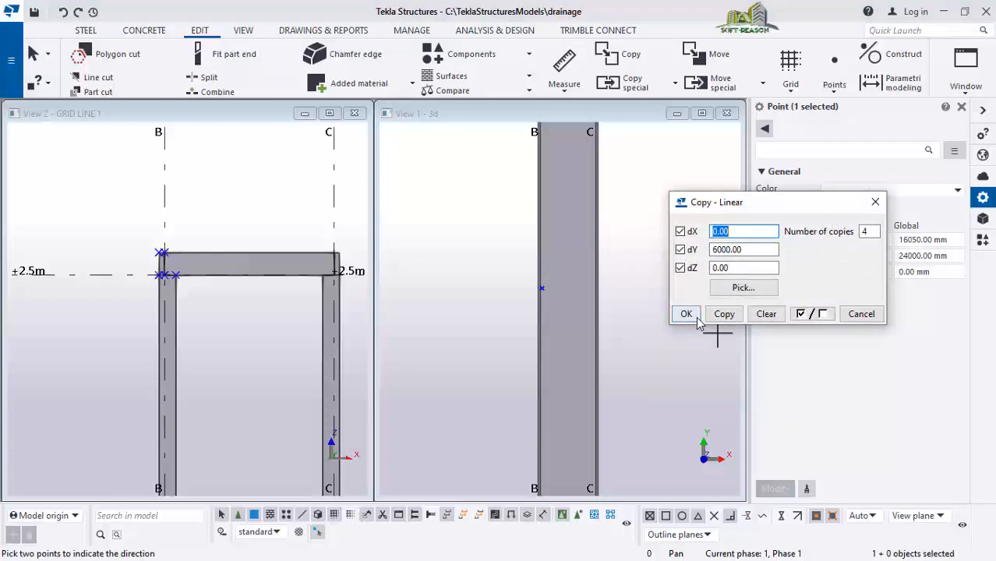
double_click(865, 232)
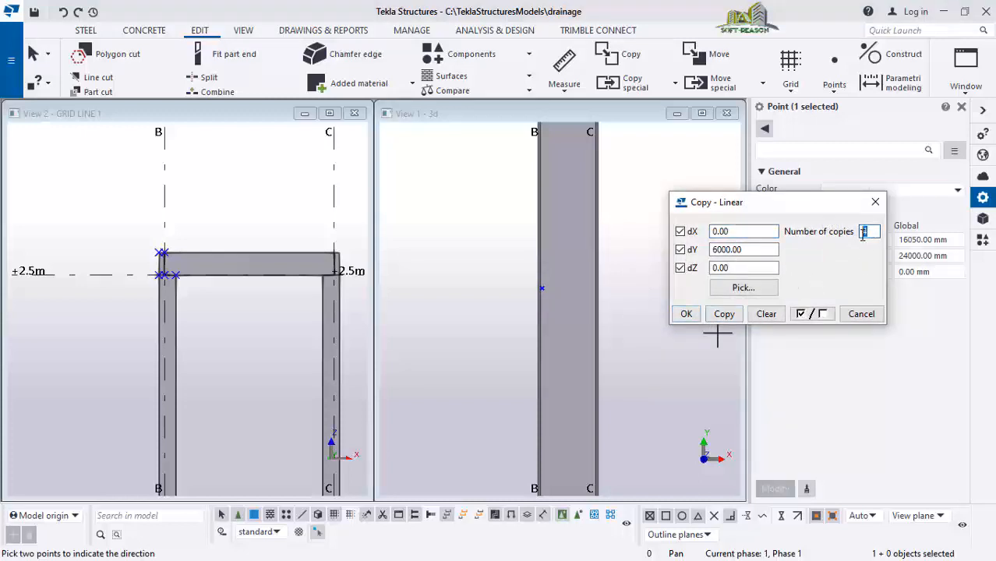
text(1)
scroll(638, 374, down, 2)
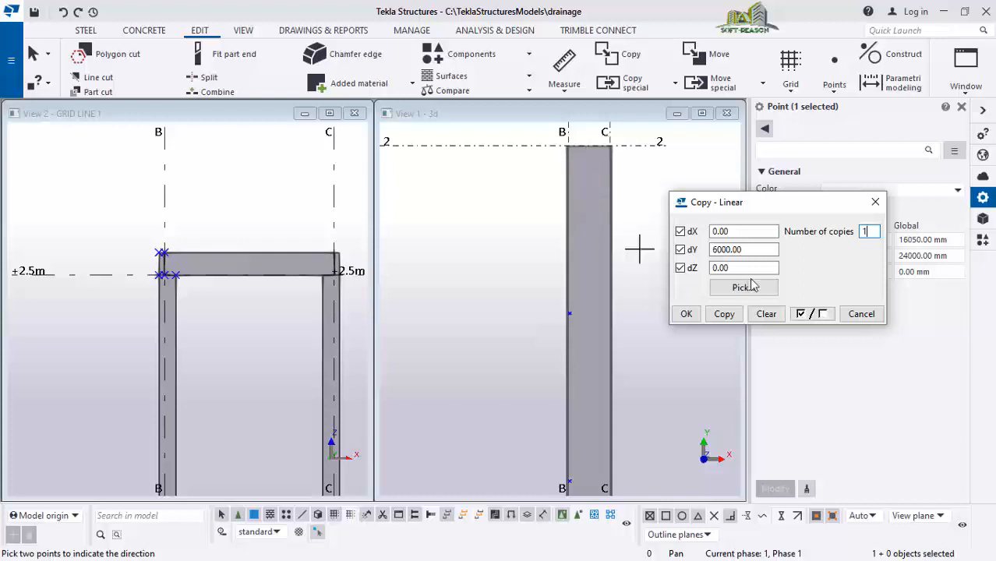
drag(750, 249, 707, 250)
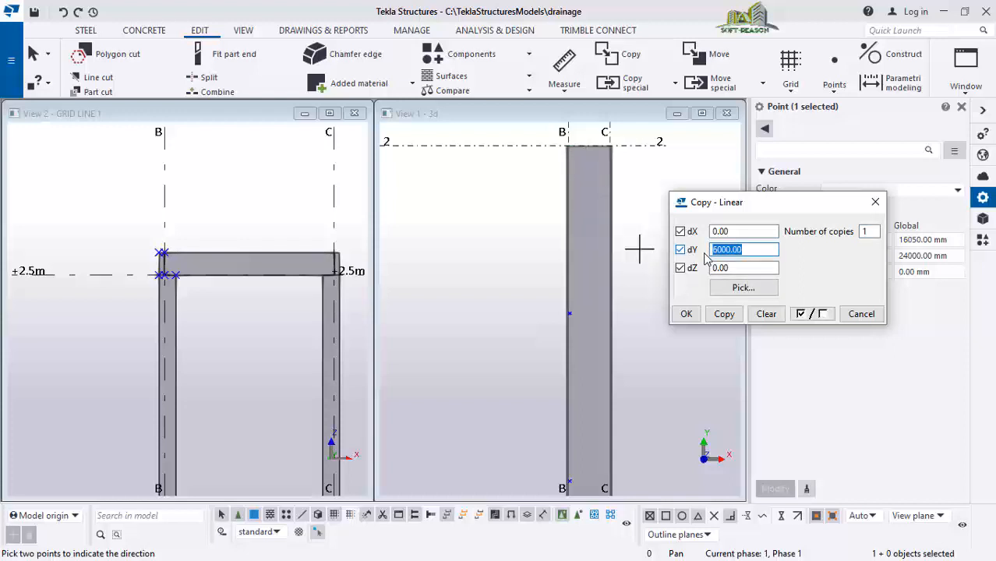
text(40)
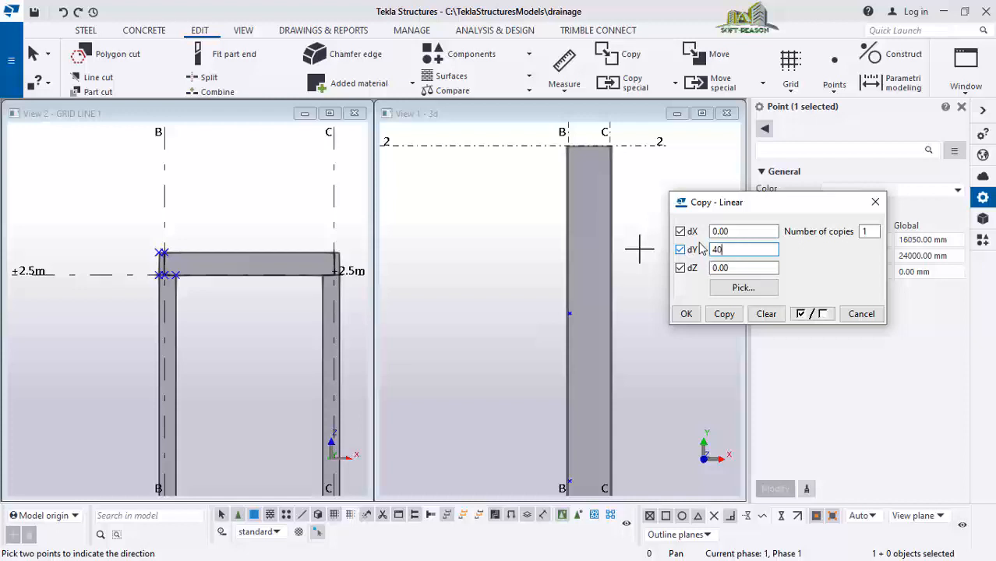
text(00)
click(724, 313)
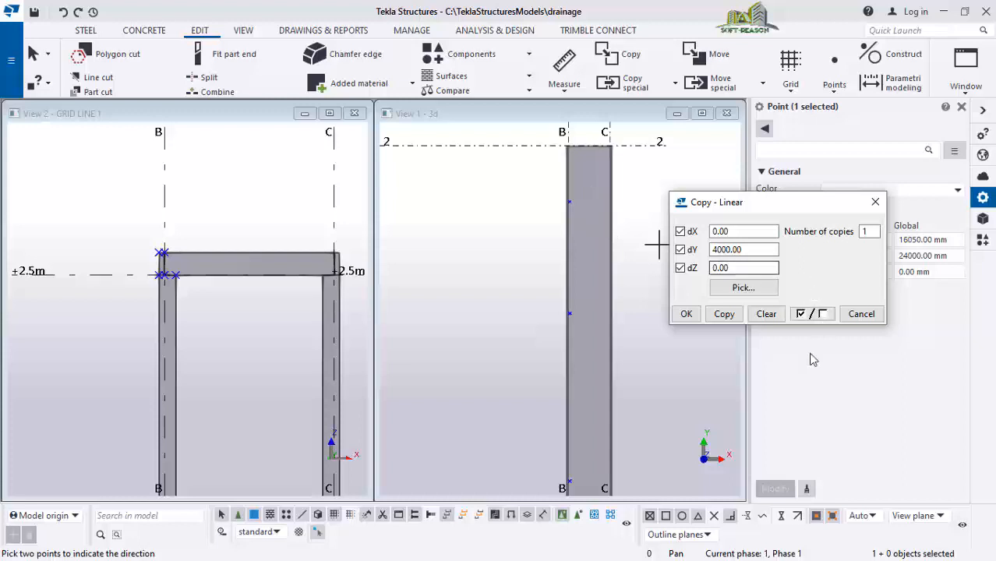
Apply the linear copy of the point 4000 mm along Y and clear the selection in the 3D view
click(686, 313)
scroll(592, 156, down, 5)
scroll(596, 374, up, 5)
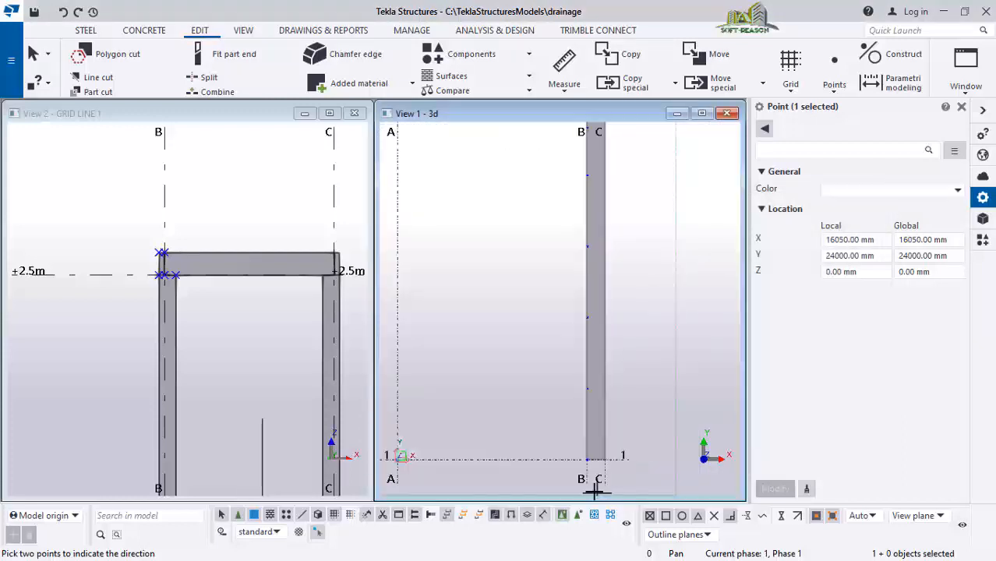
scroll(582, 310, up, 1)
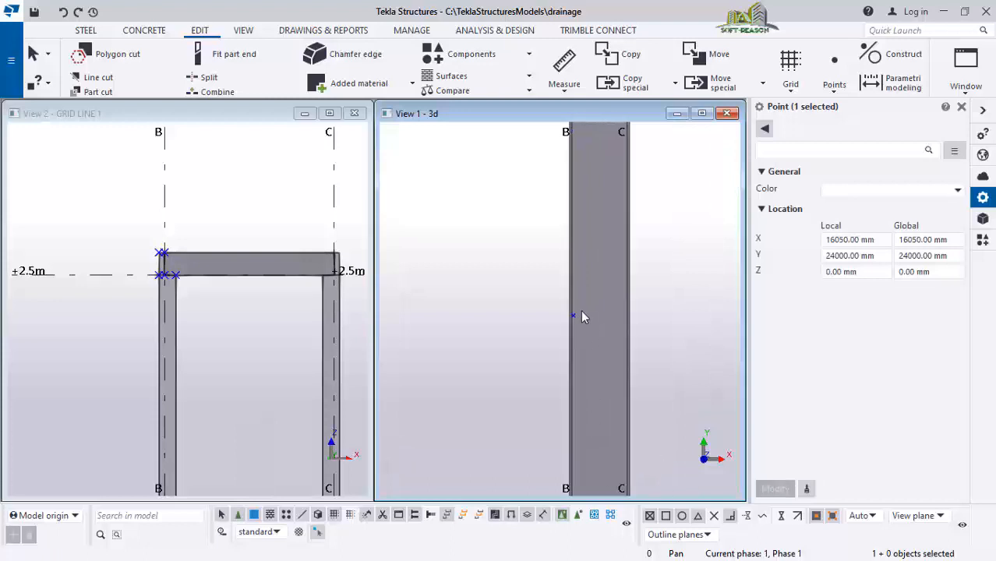
scroll(599, 282, up, 1)
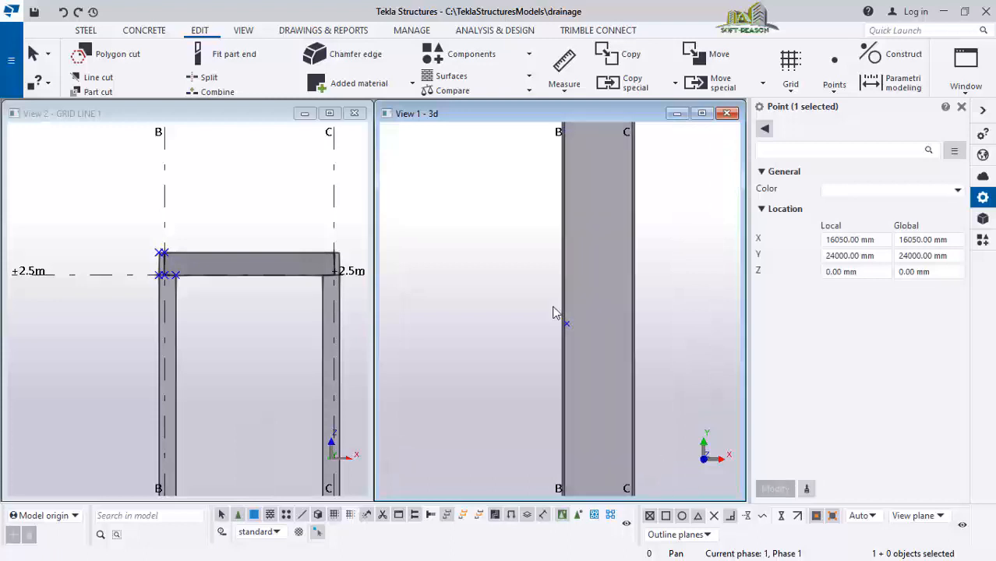
click(696, 301)
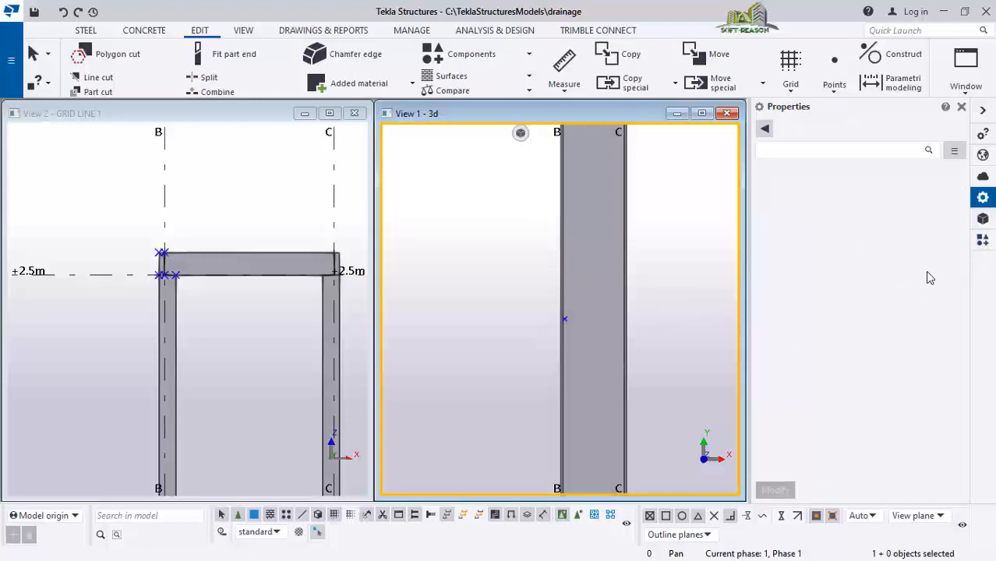
Search the applications and components catalog for hole and open the Hole Generation component
click(982, 240)
click(818, 150)
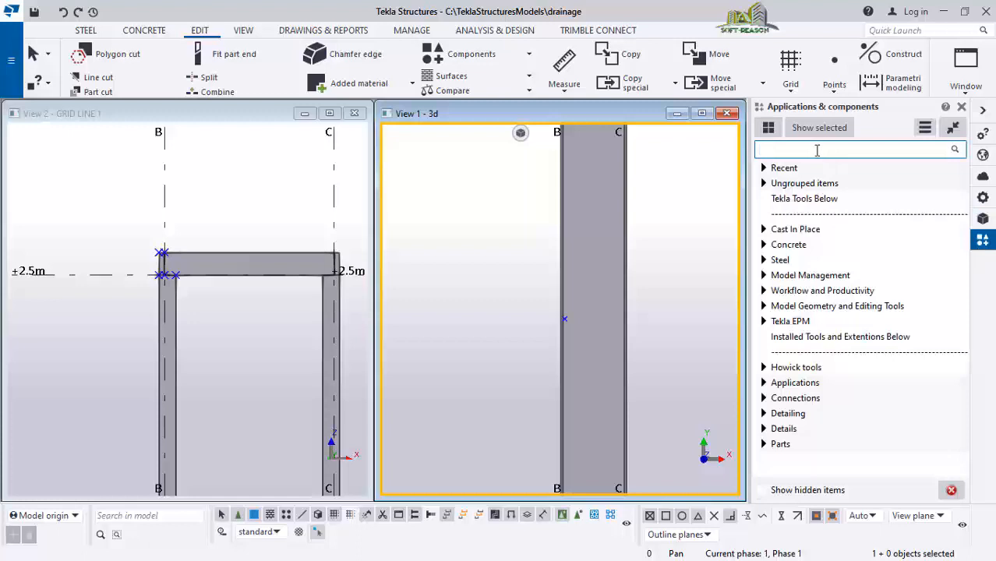
text(hole)
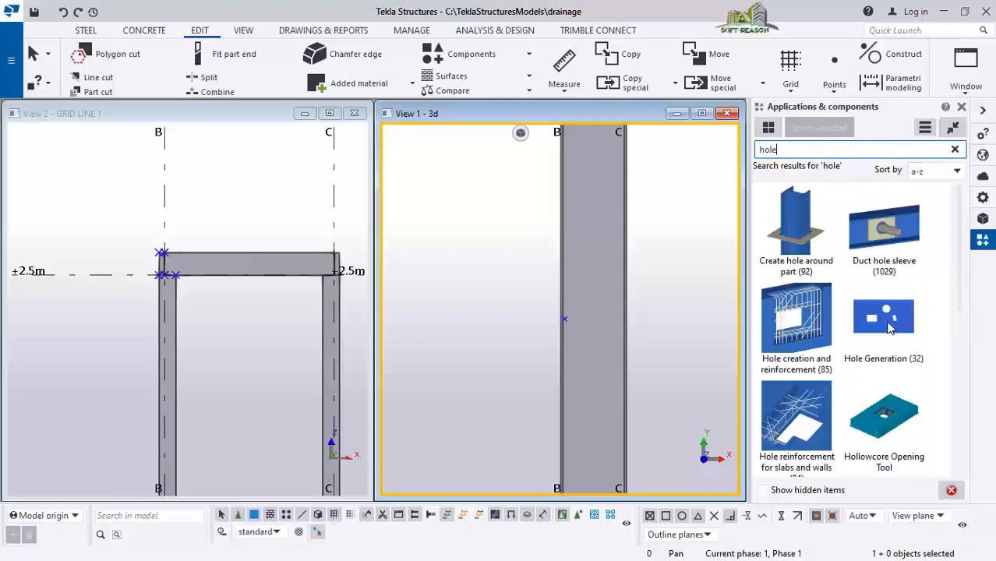
double_click(885, 318)
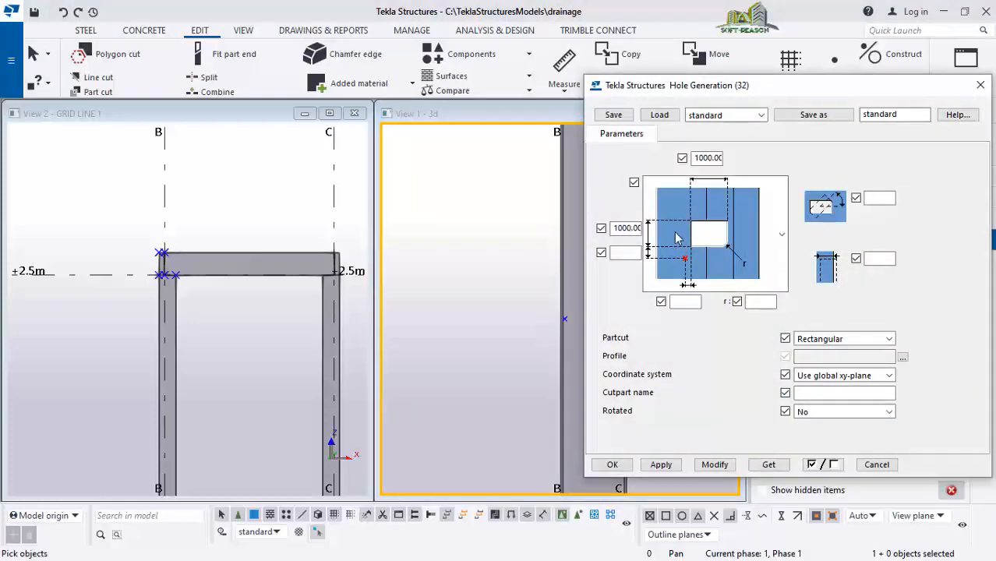
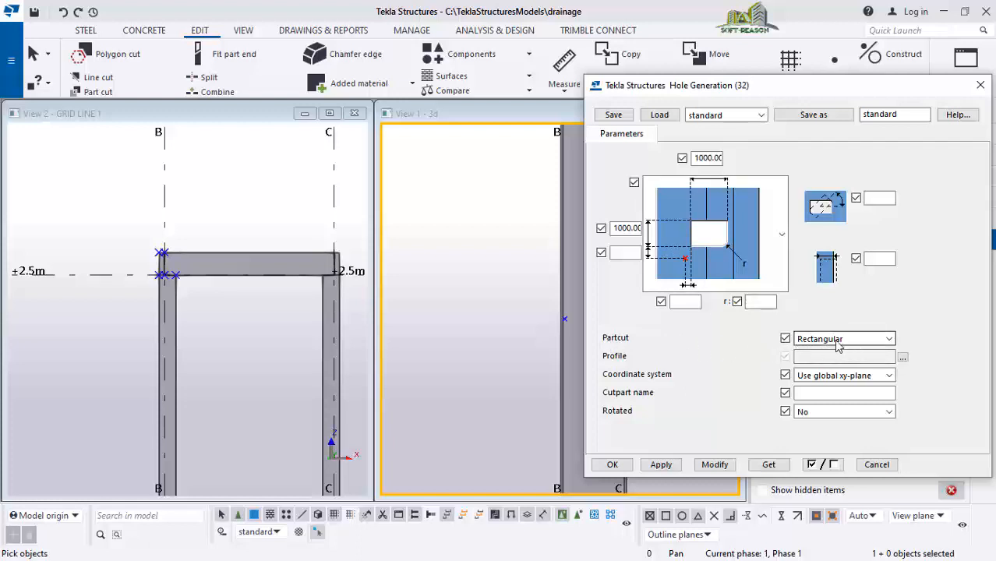
Set the Hole Generation part cut to Rectangular with dimensions 1400 and 1200, then apply and confirm the settings
click(861, 343)
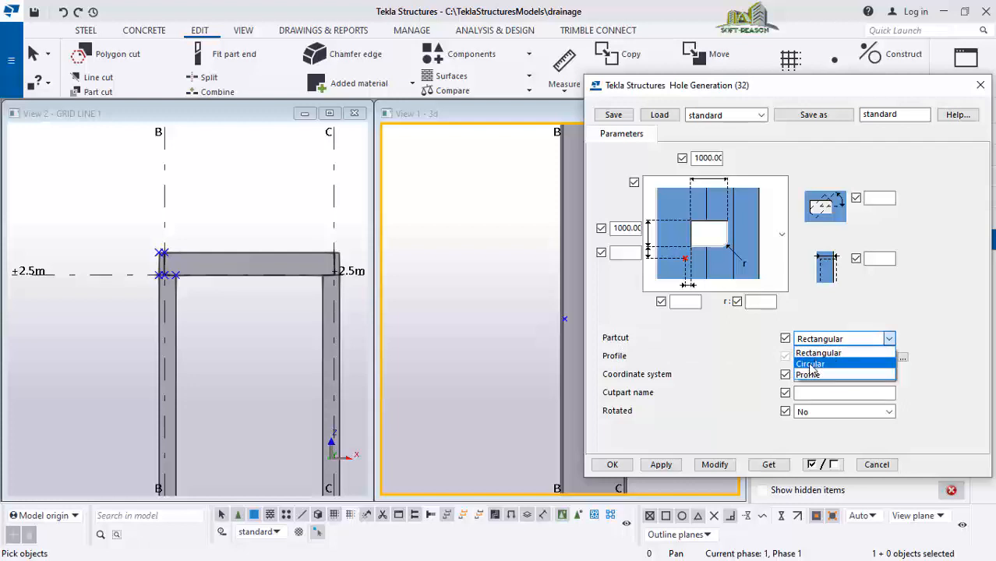
click(845, 340)
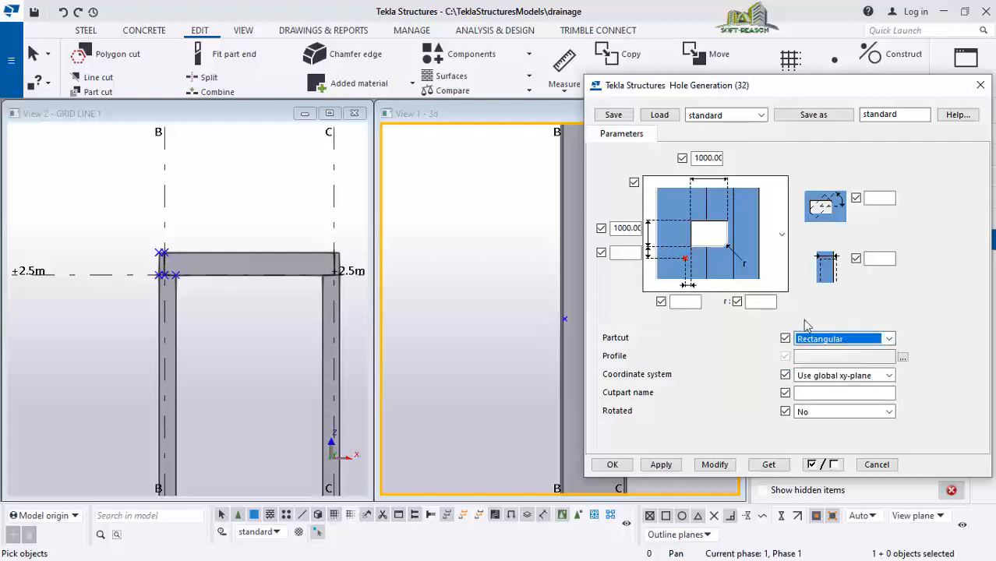
click(621, 228)
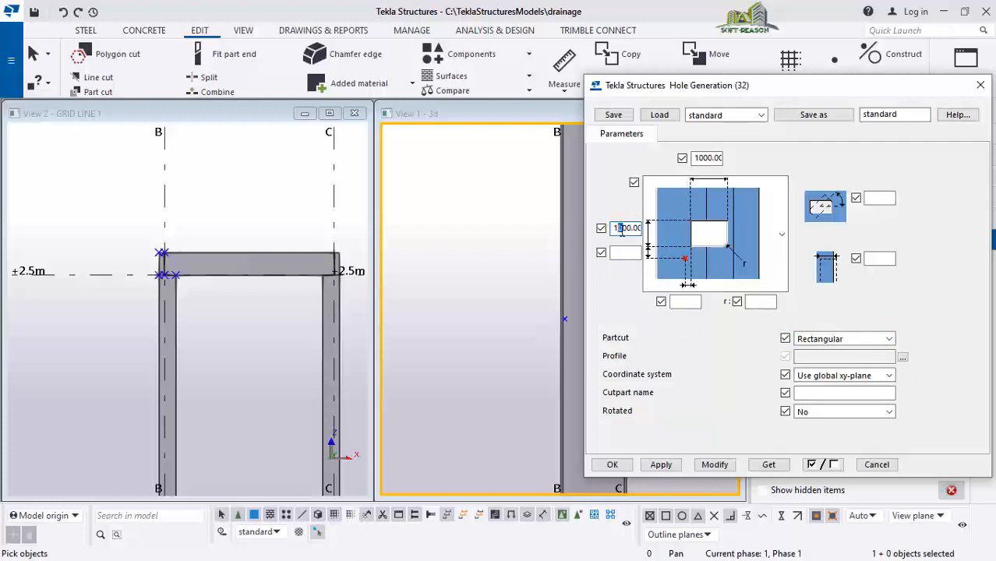
drag(696, 158, 709, 165)
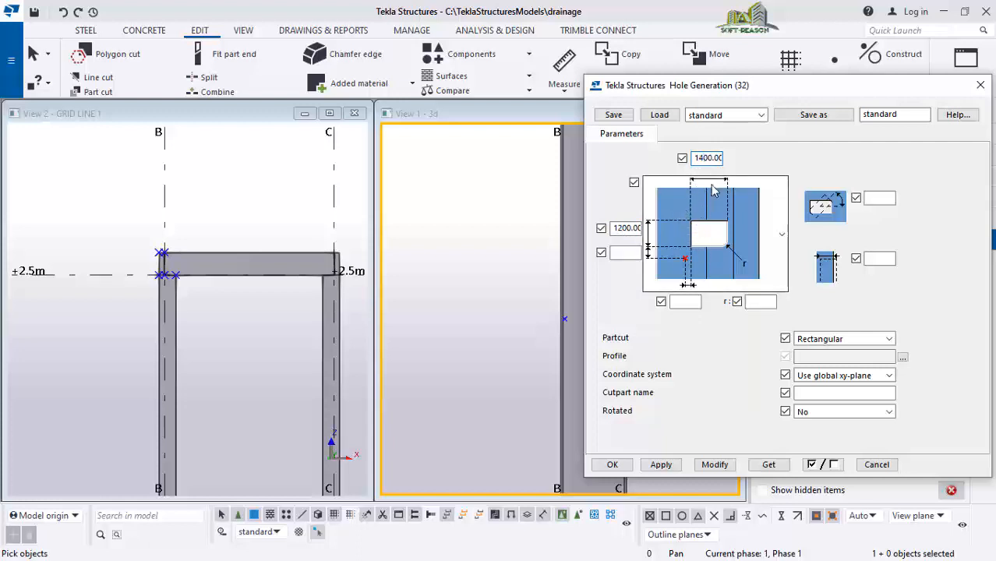
click(661, 465)
click(612, 465)
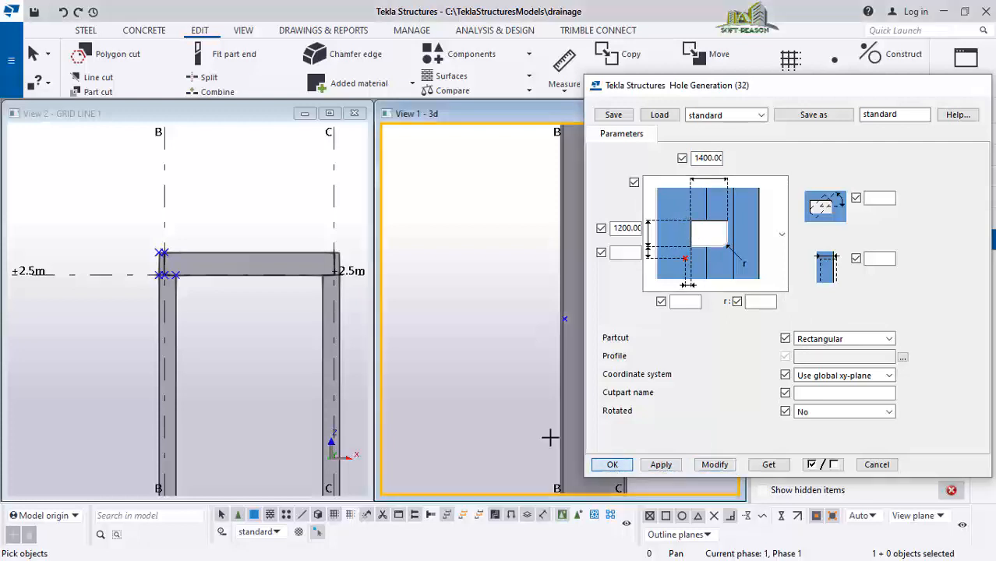
Select the drain's top slab and pick the reference point near grid B to place the rectangular hole
scroll(554, 288, up, 5)
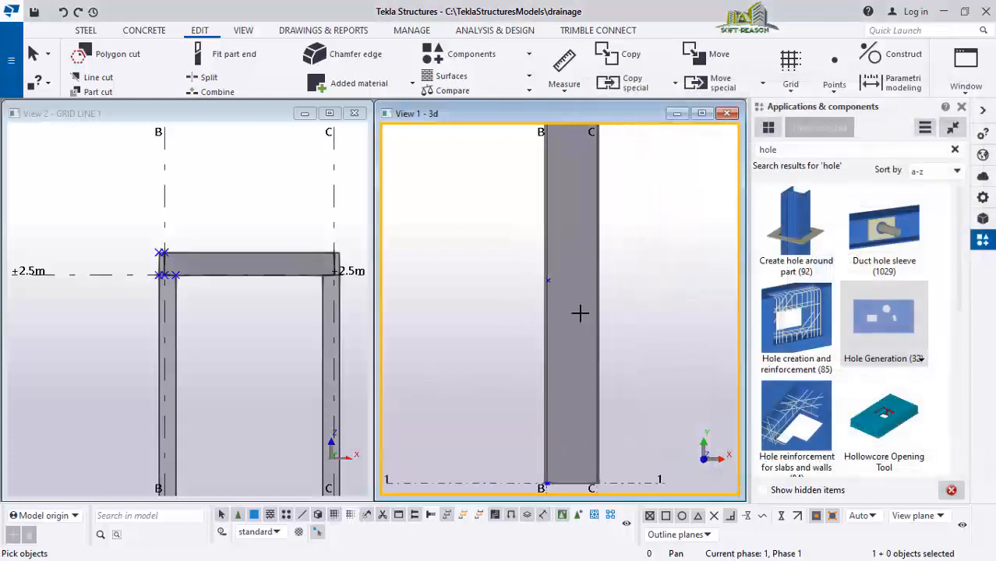
scroll(535, 270, up, 3)
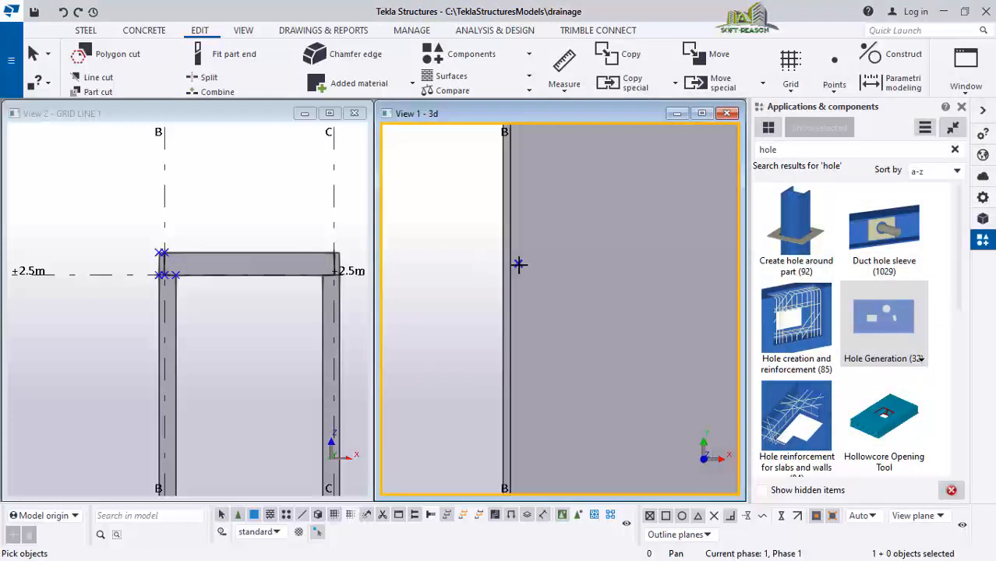
scroll(538, 159, down, 4)
scroll(567, 344, down, 3)
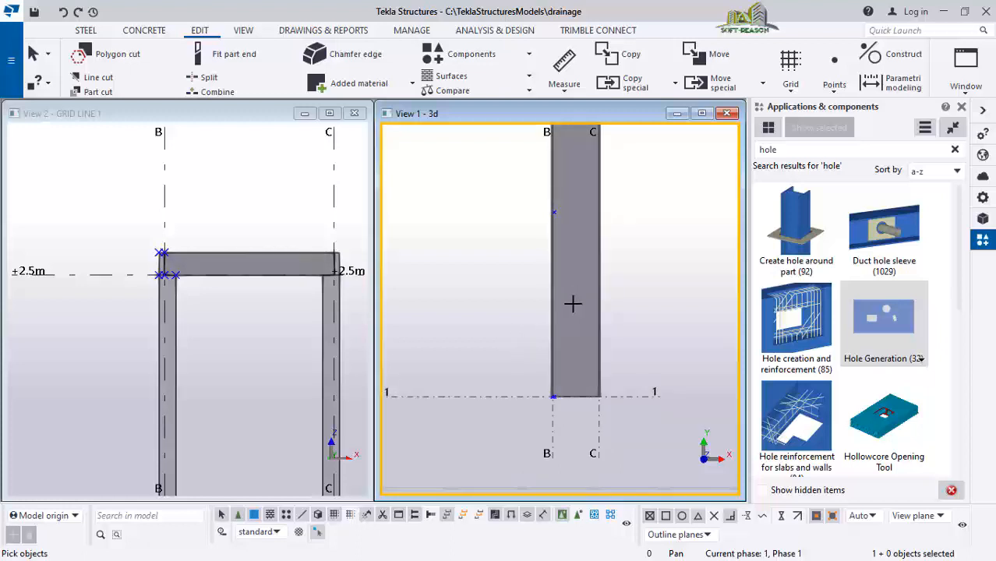
key(ctrl+p)
scroll(600, 342, up, 5)
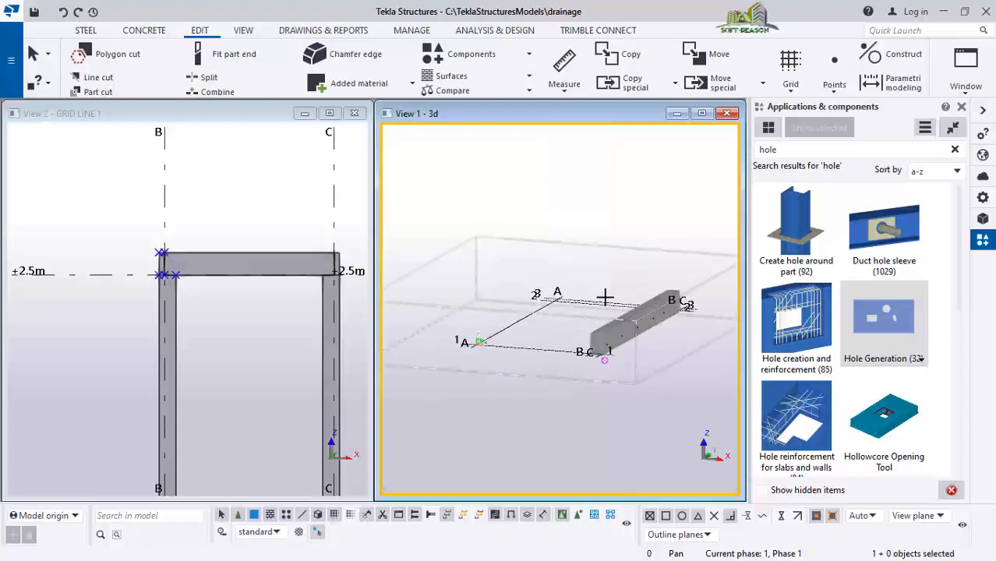
scroll(507, 373, up, 3)
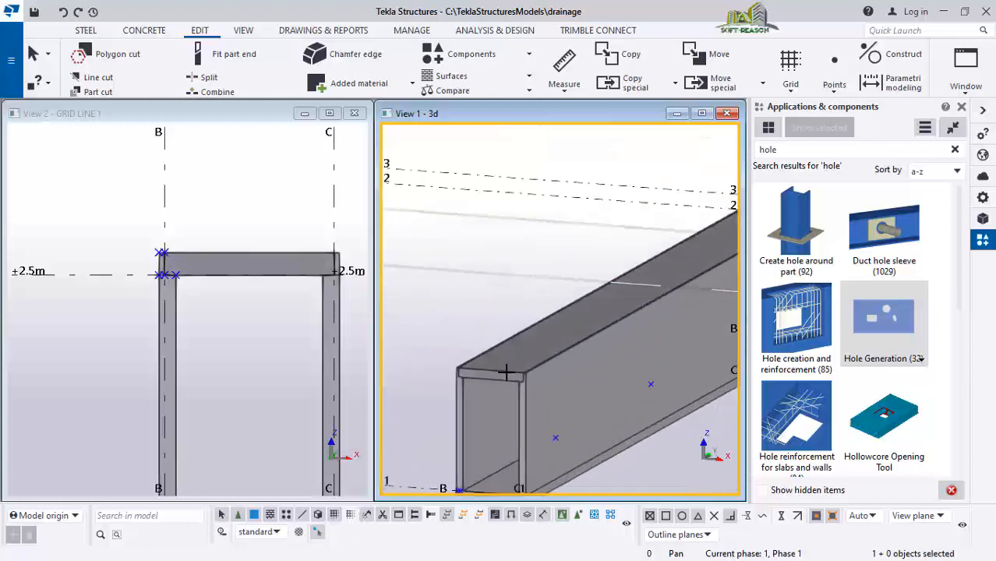
scroll(510, 366, down, 2)
click(511, 364)
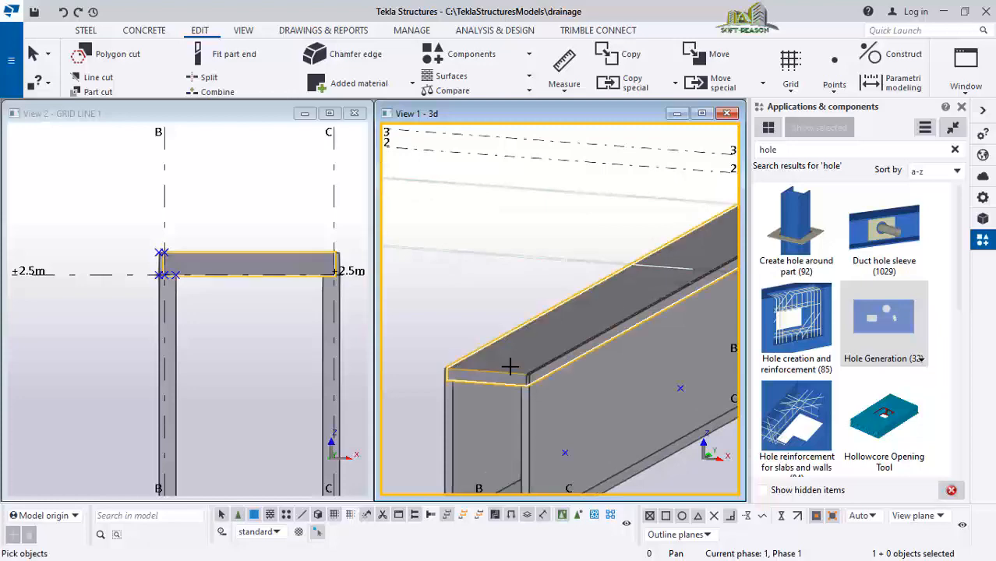
scroll(597, 311, up, 3)
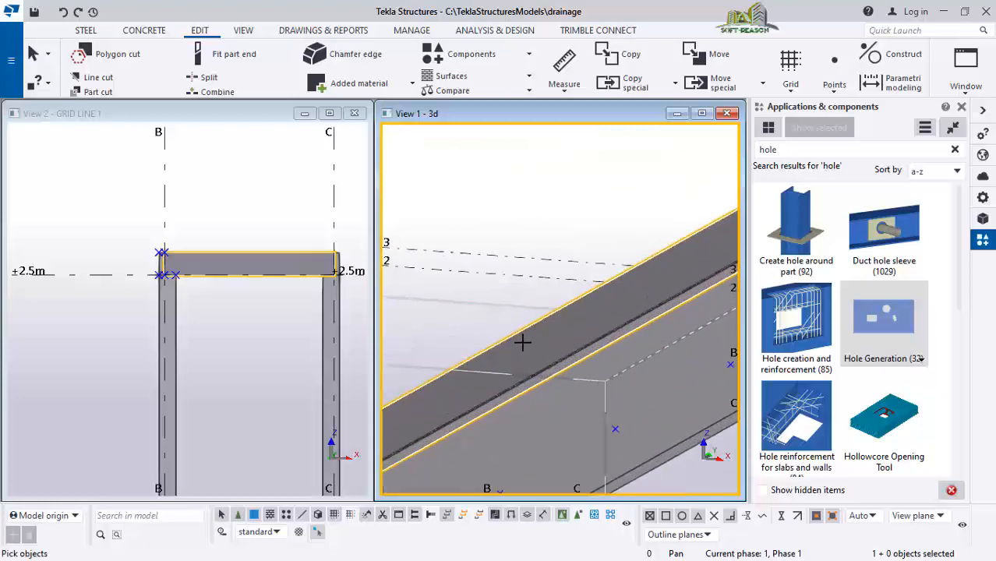
scroll(592, 327, down, 5)
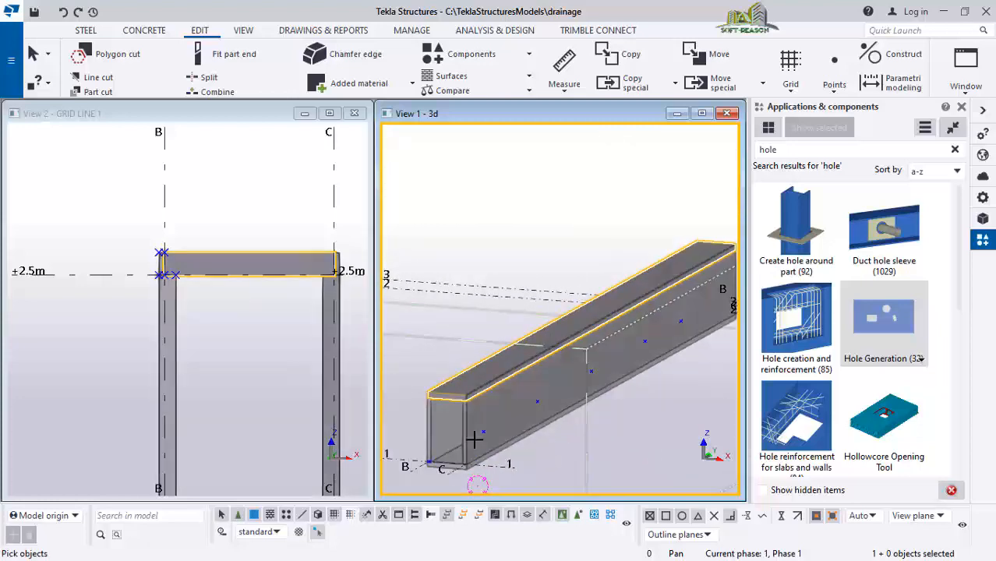
mouse_move(458, 415)
ctrl+middle_down()
mouse_move(516, 431)
mouse_move(510, 415)
mouse_move(483, 409)
mouse_move(517, 389)
mouse_move(490, 397)
mouse_move(477, 420)
ctrl+middle_up()
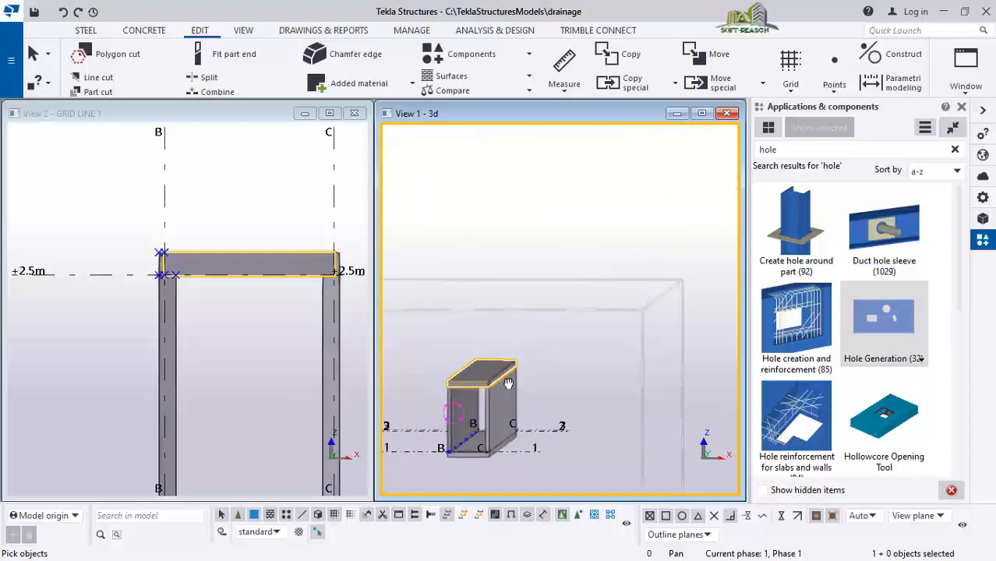
scroll(476, 438, up, 6)
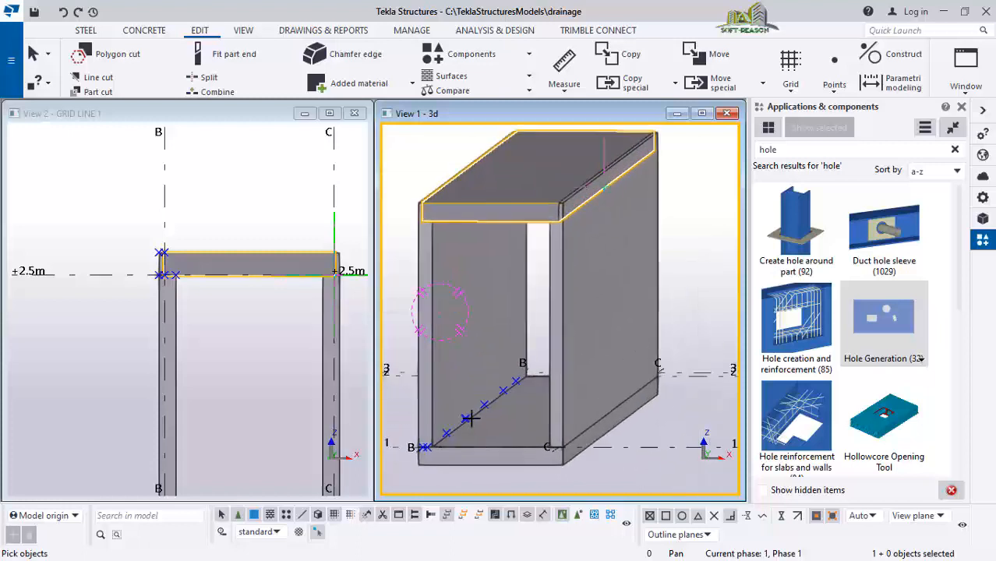
scroll(491, 426, down, 3)
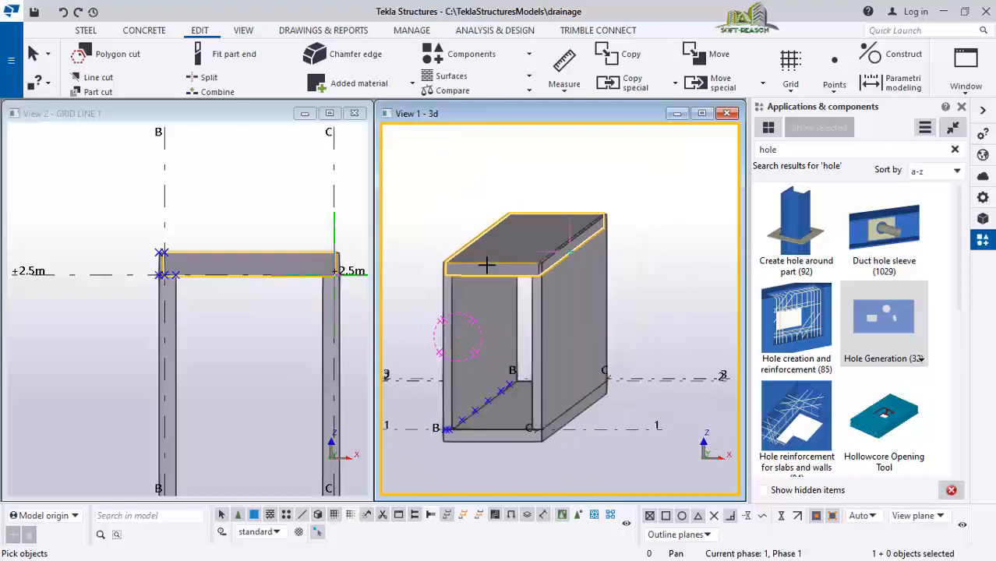
scroll(492, 268, down, 2)
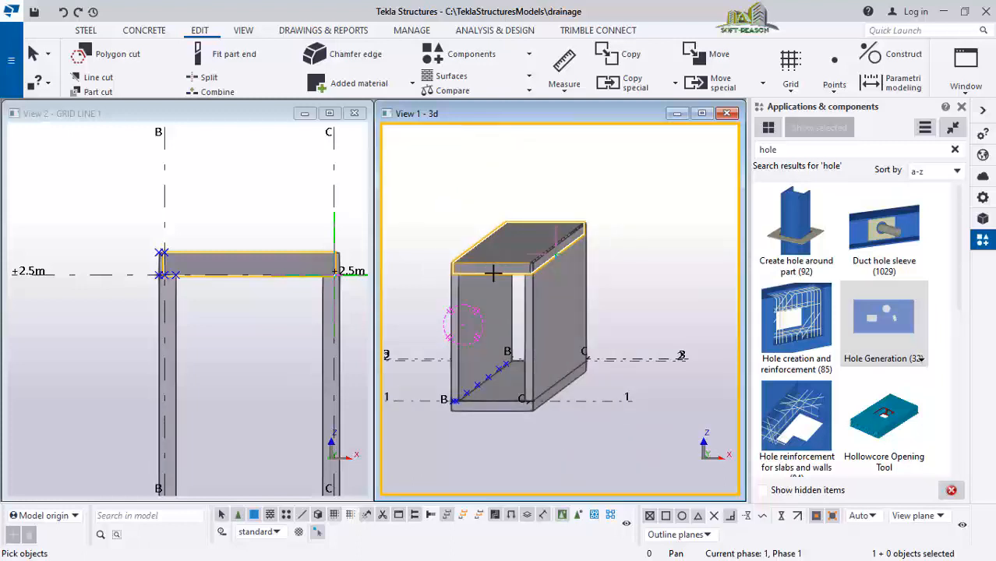
key(ctrl+p)
scroll(497, 289, down, 1)
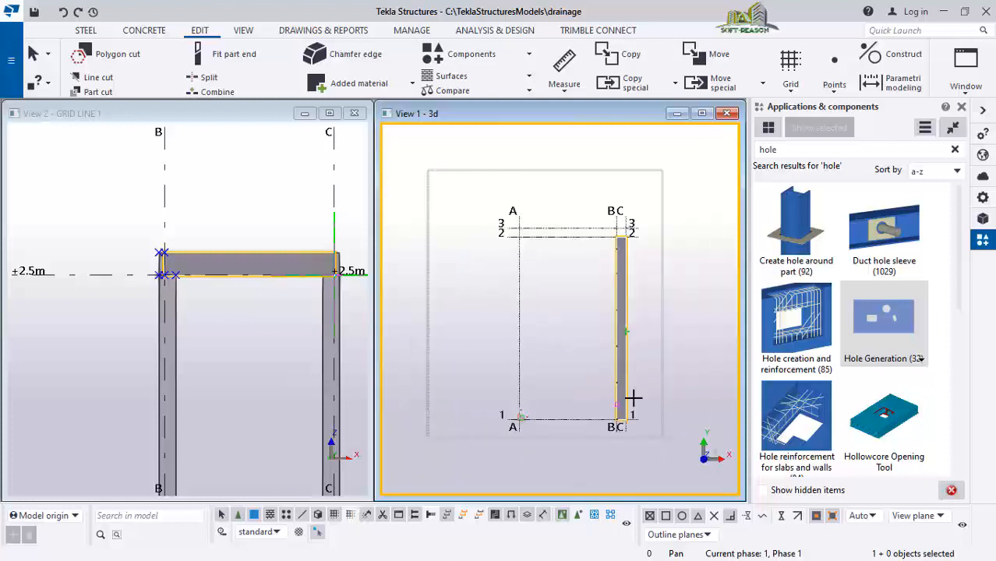
scroll(633, 403, up, 4)
scroll(582, 274, up, 4)
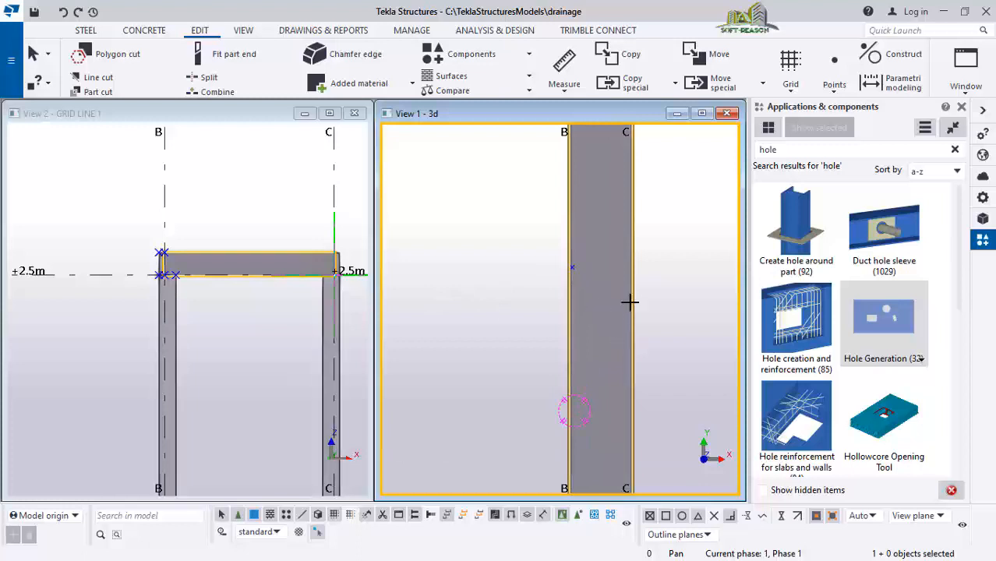
scroll(596, 287, up, 3)
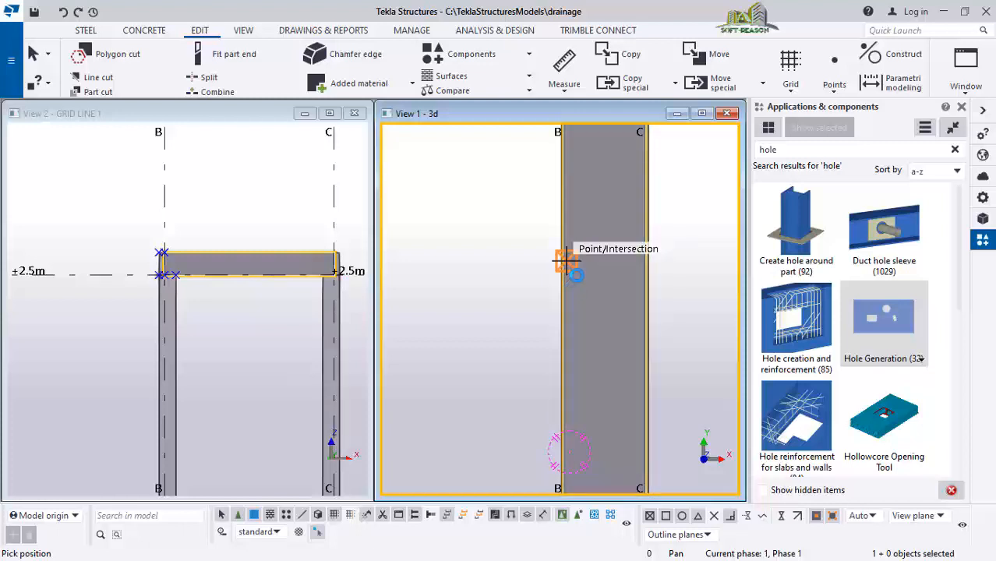
click(567, 262)
Inspect the new hole in the top view, selecting the slab and its hole component
scroll(641, 237, up, 2)
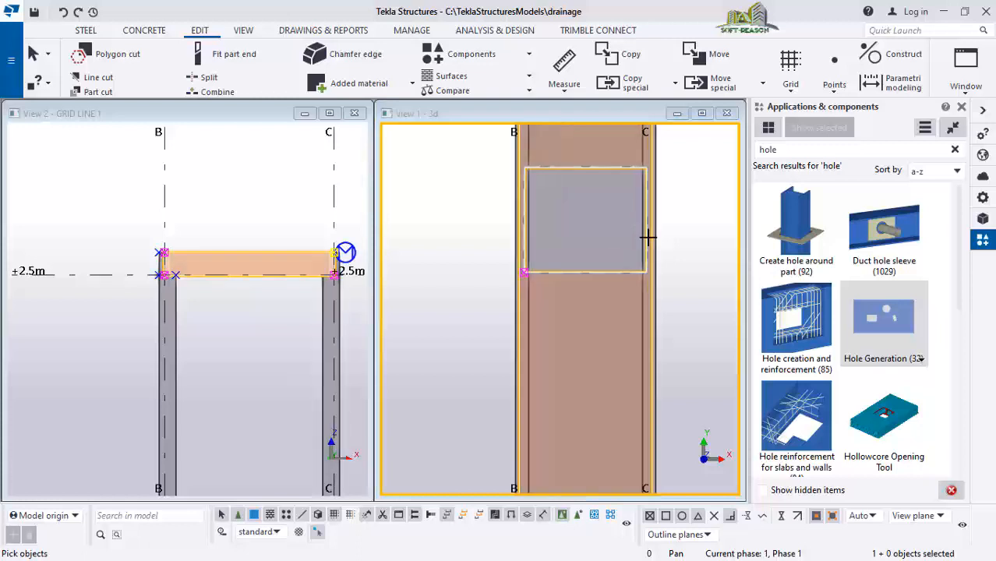
scroll(647, 238, up, 1)
scroll(563, 260, down, 1)
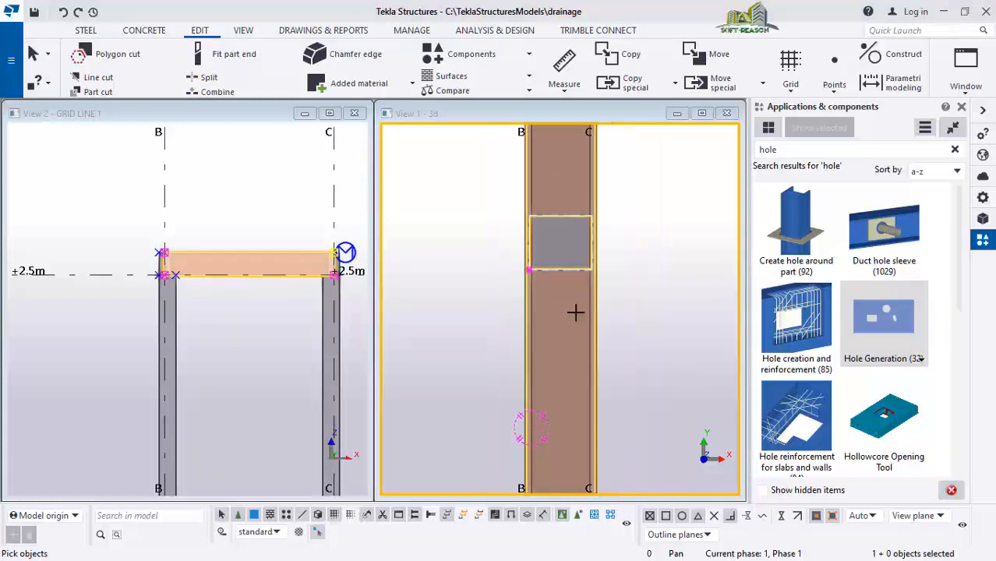
scroll(541, 296, down, 4)
scroll(546, 284, up, 1)
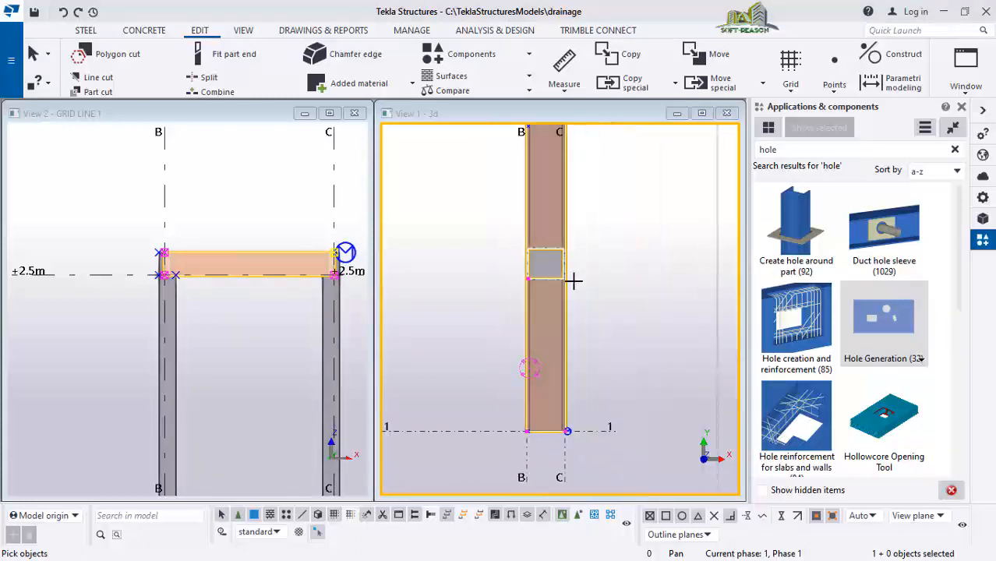
click(566, 309)
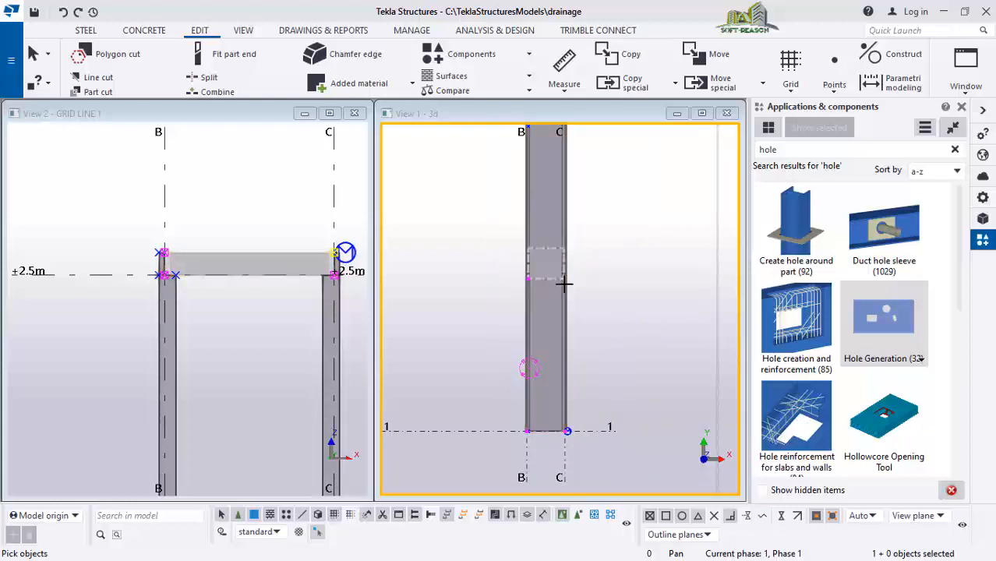
click(563, 278)
scroll(569, 268, up, 2)
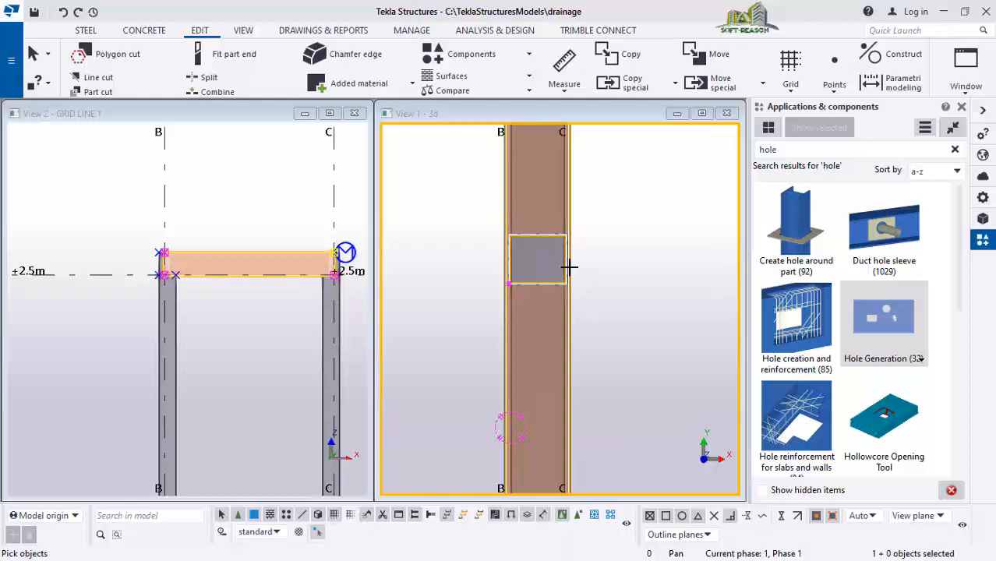
right_click(607, 247)
click(654, 258)
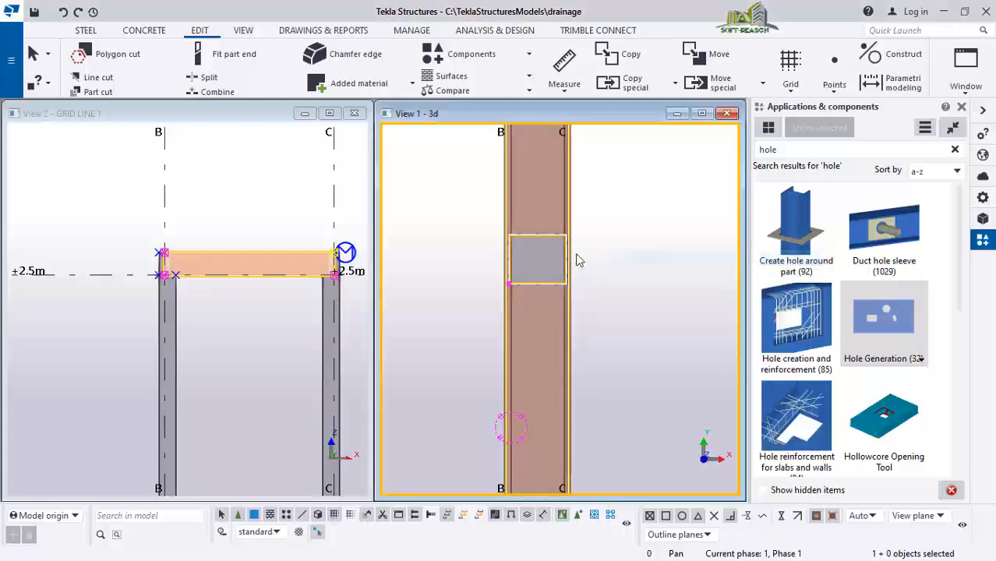
click(624, 253)
Orbit and zoom the 3D view to examine the hole cut through the drain's top slab
scroll(566, 249, down, 1)
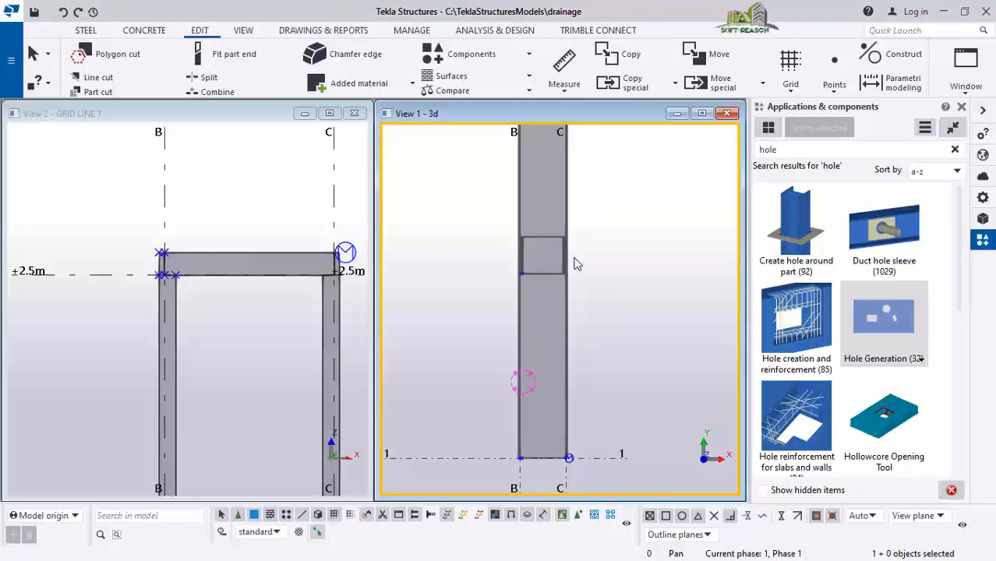
ctrl+middle_drag(574, 264, 571, 346)
scroll(493, 381, down, 3)
scroll(596, 335, up, 3)
scroll(581, 337, up, 3)
scroll(597, 339, up, 2)
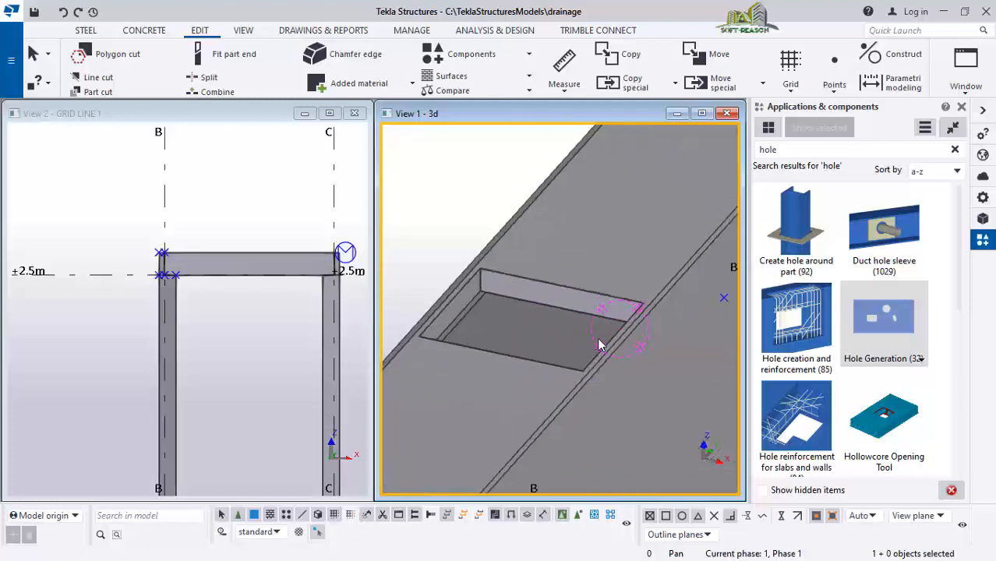
scroll(598, 339, up, 2)
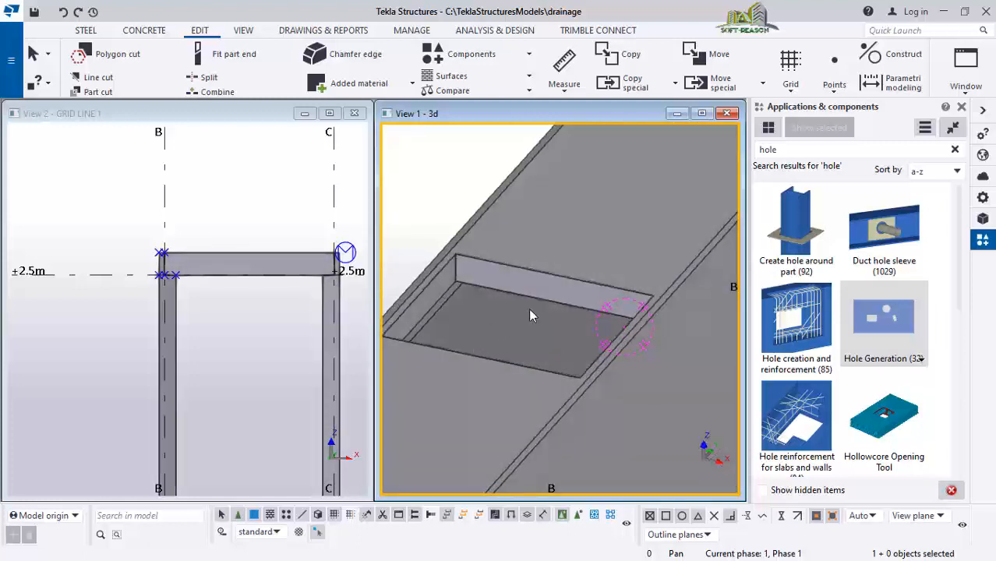
scroll(529, 311, down, 1)
scroll(568, 267, down, 2)
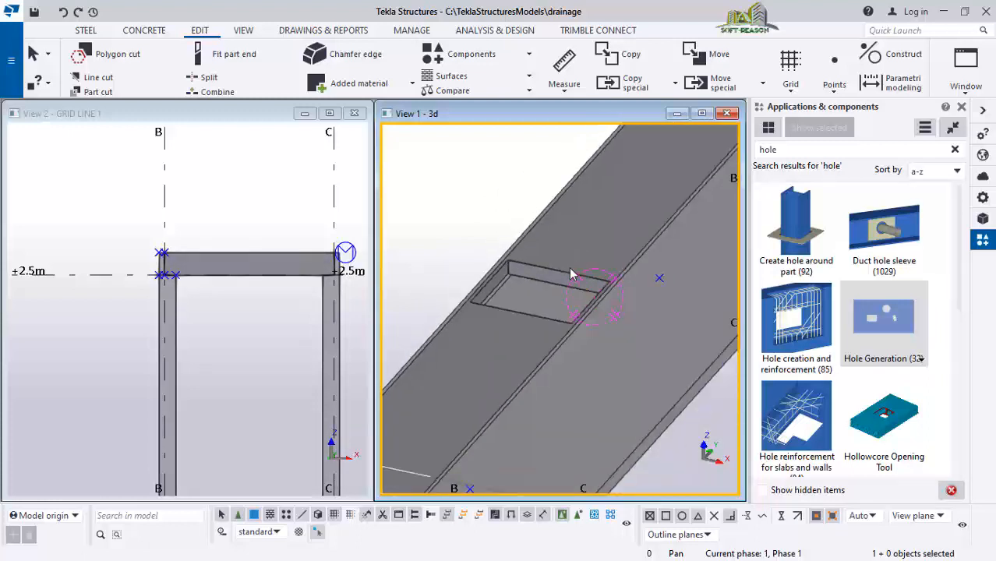
scroll(581, 256, down, 1)
scroll(553, 300, up, 1)
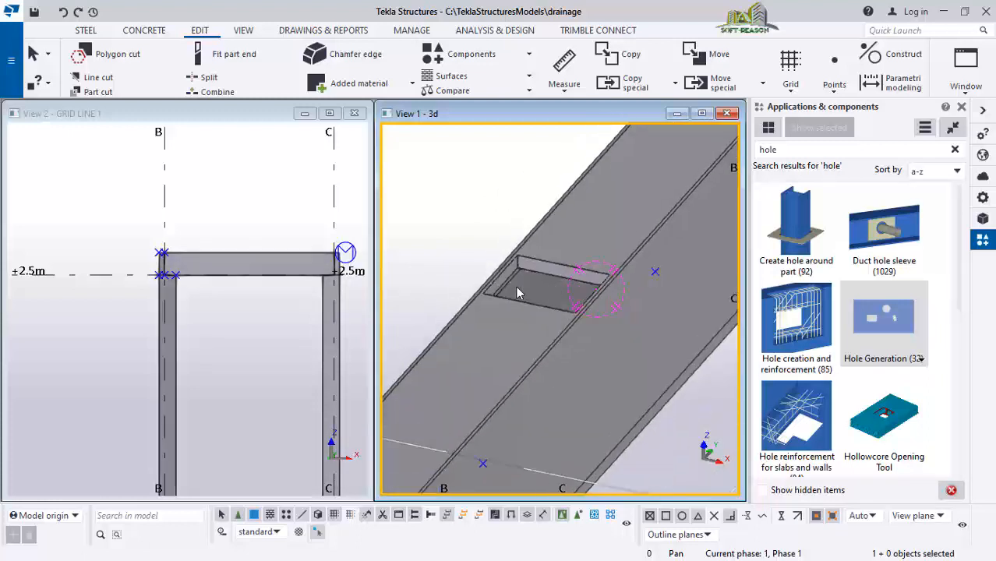
scroll(557, 251, down, 1)
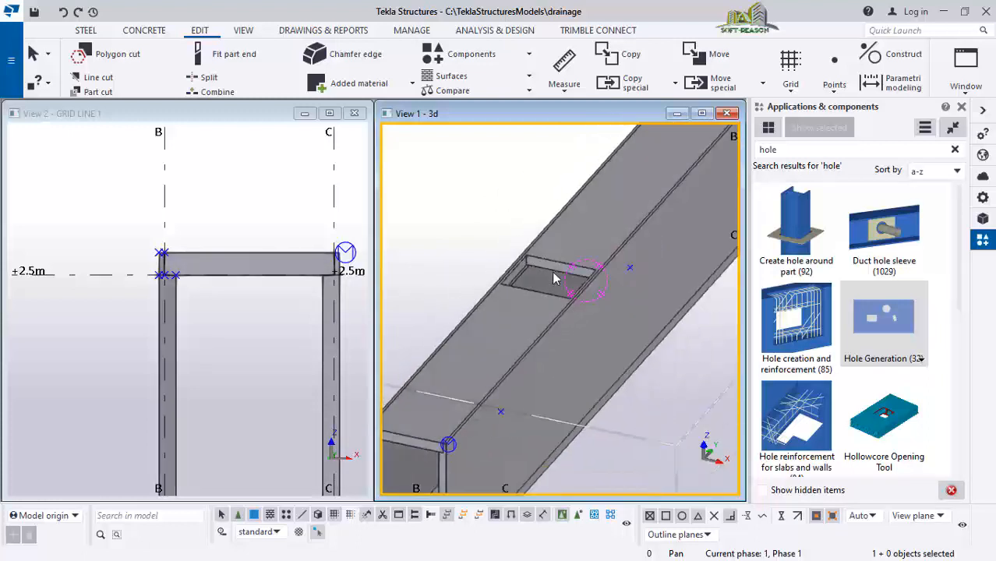
scroll(543, 302, down, 4)
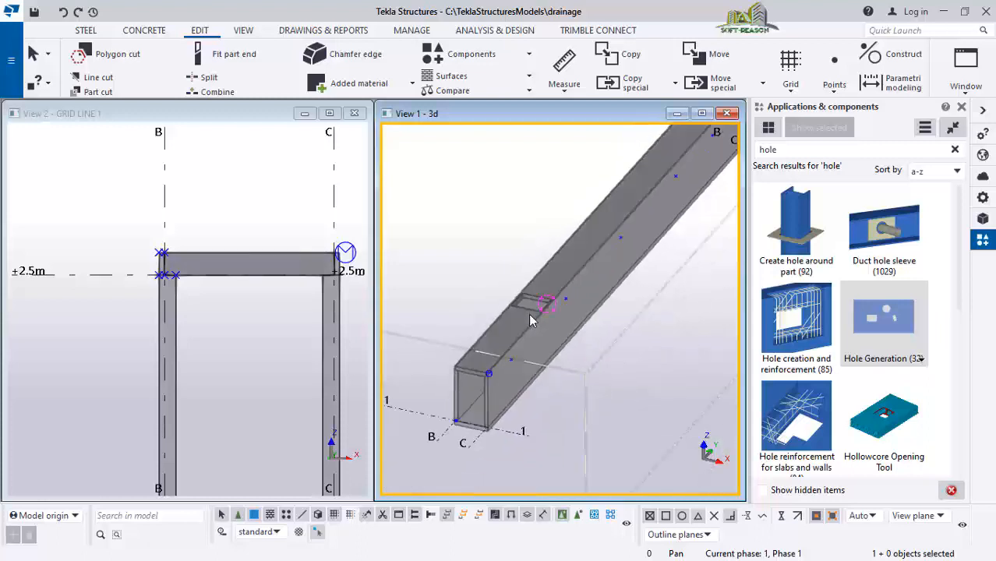
scroll(530, 320, down, 3)
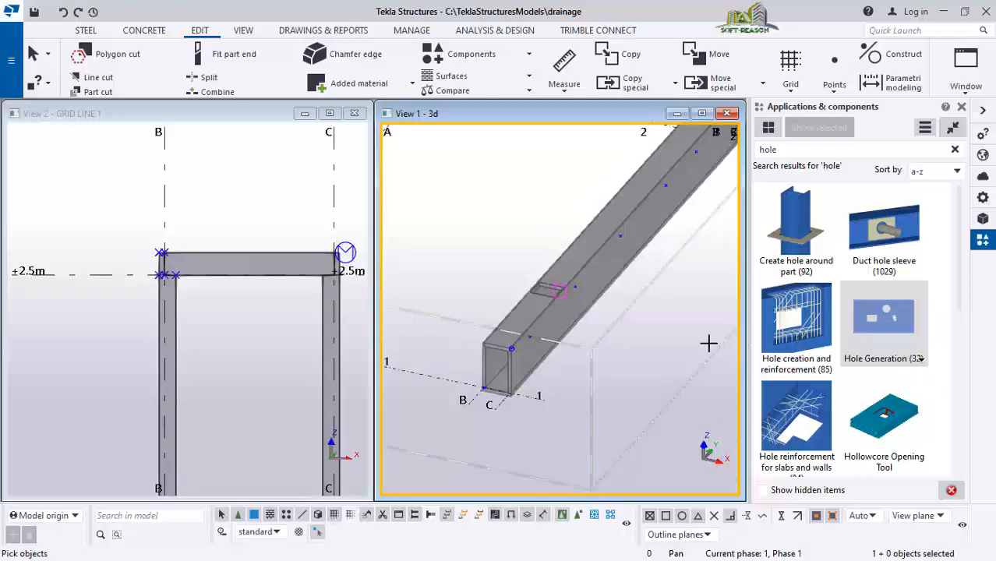
scroll(529, 355, up, 4)
click(479, 361)
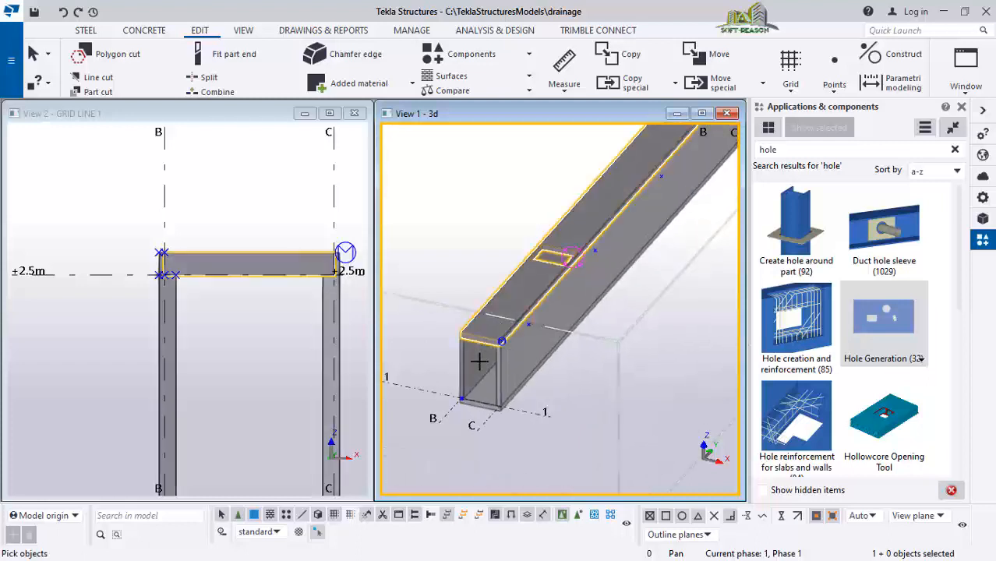
Finish the slab selection and, in plan view, place a second rectangular hole at the next reference point along the top slab, then end the command
middle_click(494, 252)
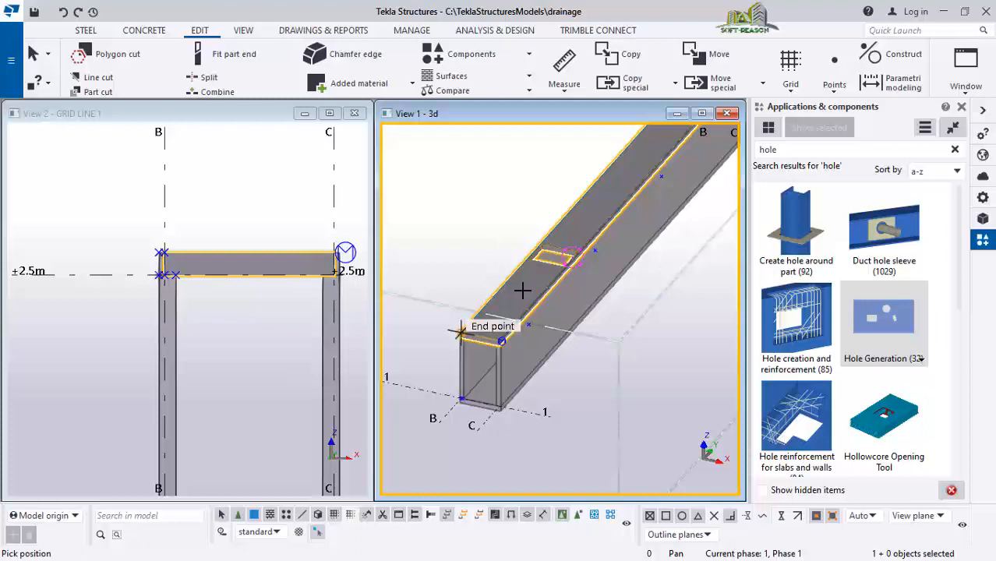
key(ctrl+p)
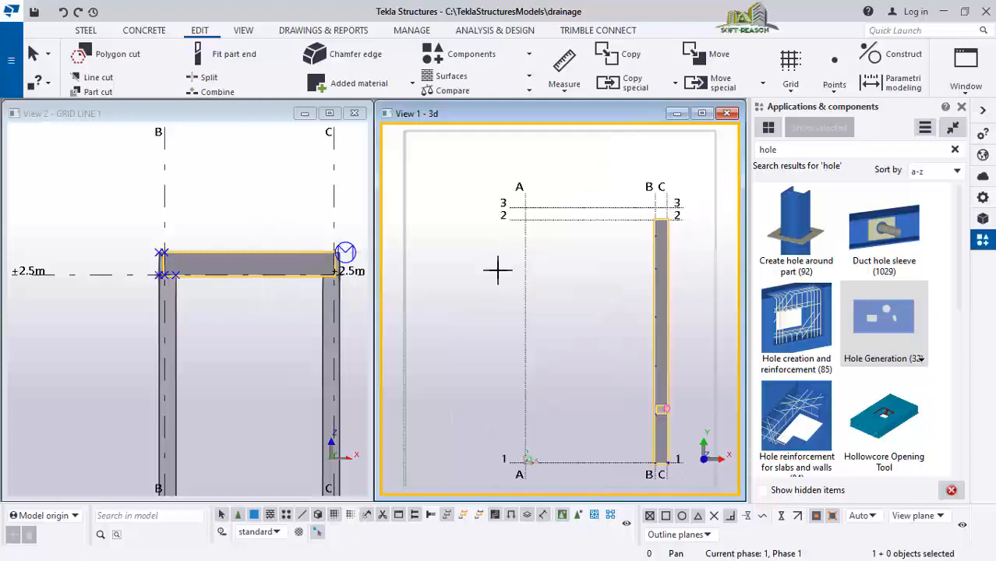
scroll(653, 327, up, 6)
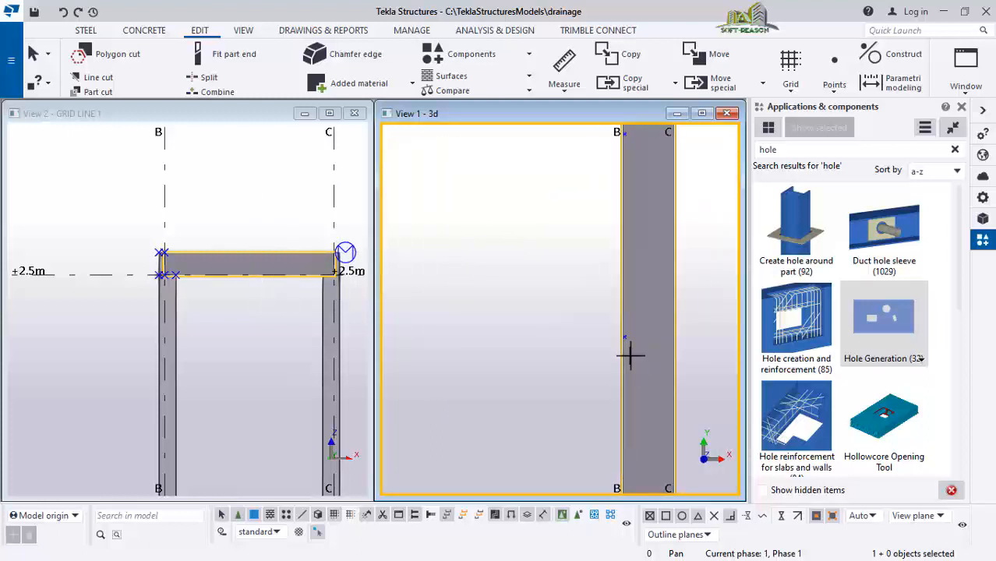
scroll(622, 327, up, 1)
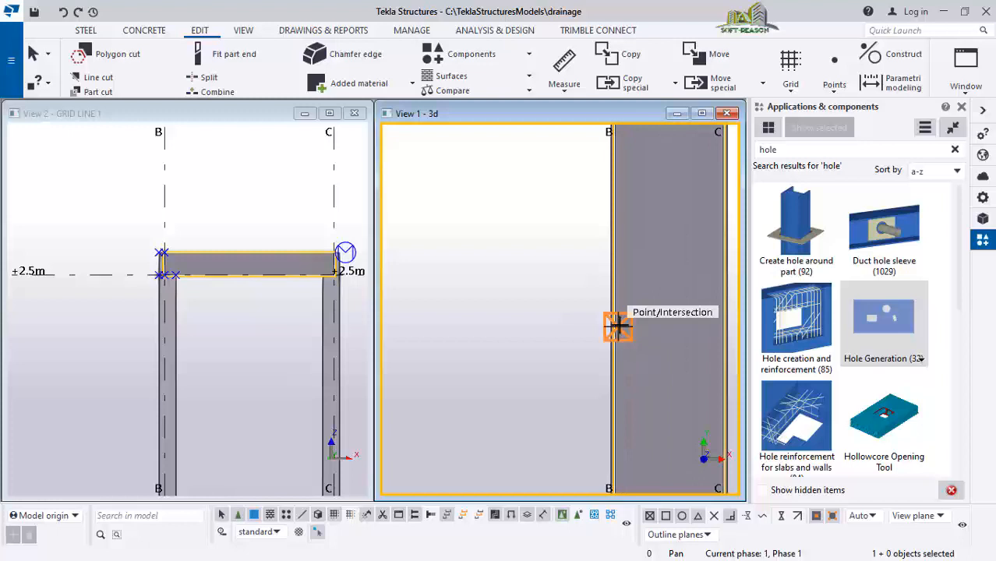
click(618, 326)
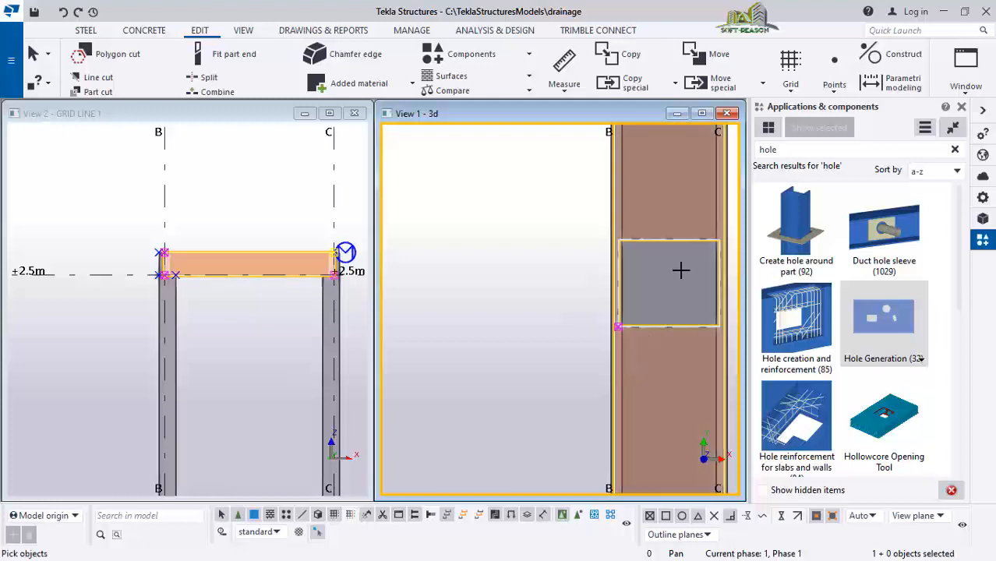
scroll(592, 292, down, 5)
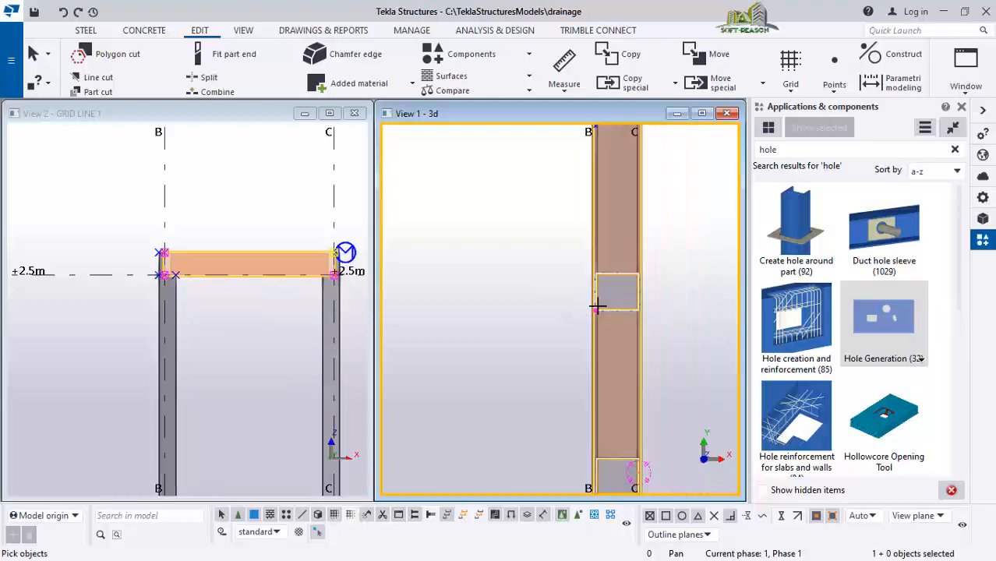
scroll(594, 165, up, 3)
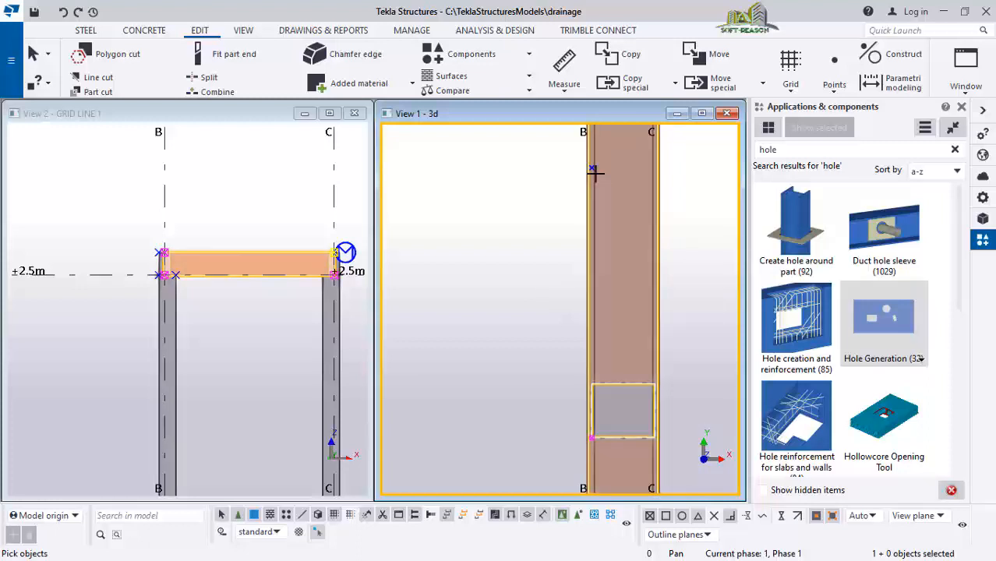
scroll(546, 178, down, 2)
scroll(542, 264, down, 2)
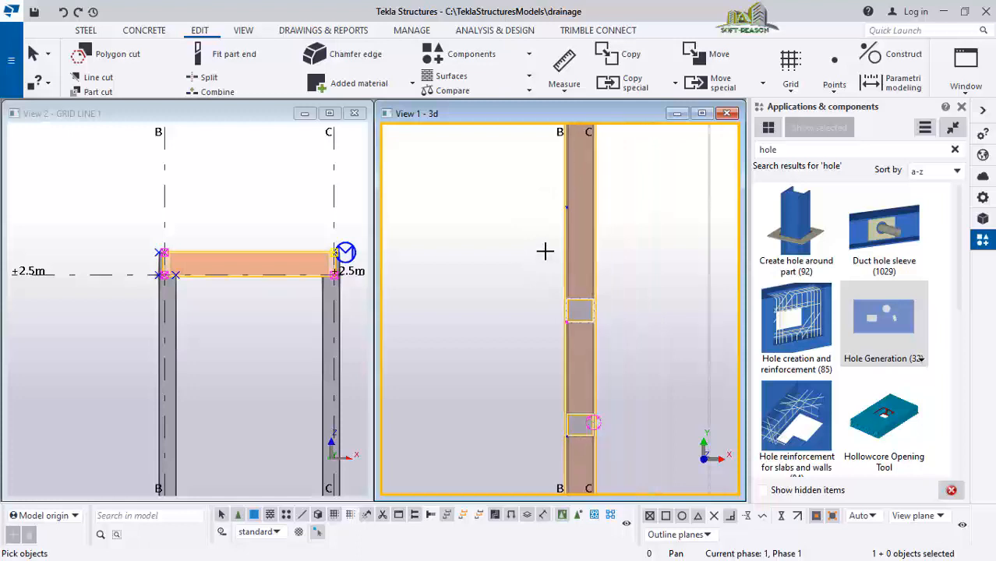
right_click(526, 252)
click(556, 260)
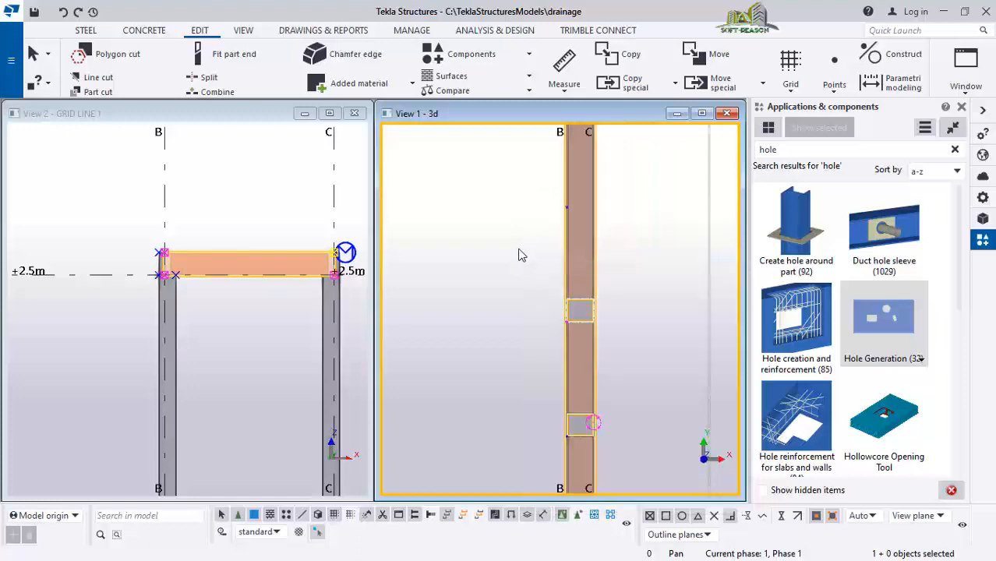
scroll(505, 230, down, 1)
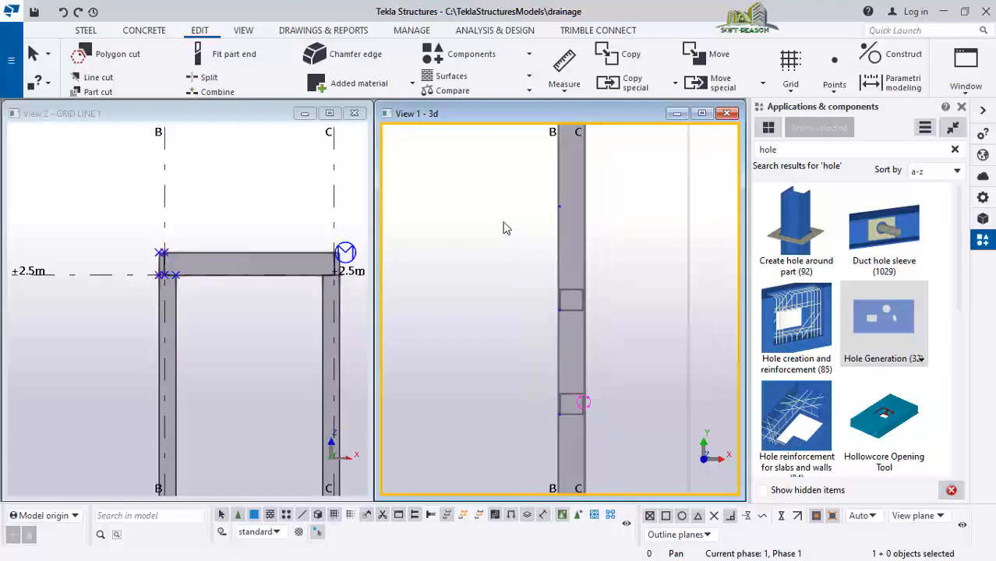
Select the top slab again and place a third rectangular hole at the following reference point, then interrupt and clear the selection
key(ctrl+p)
scroll(662, 335, up, 3)
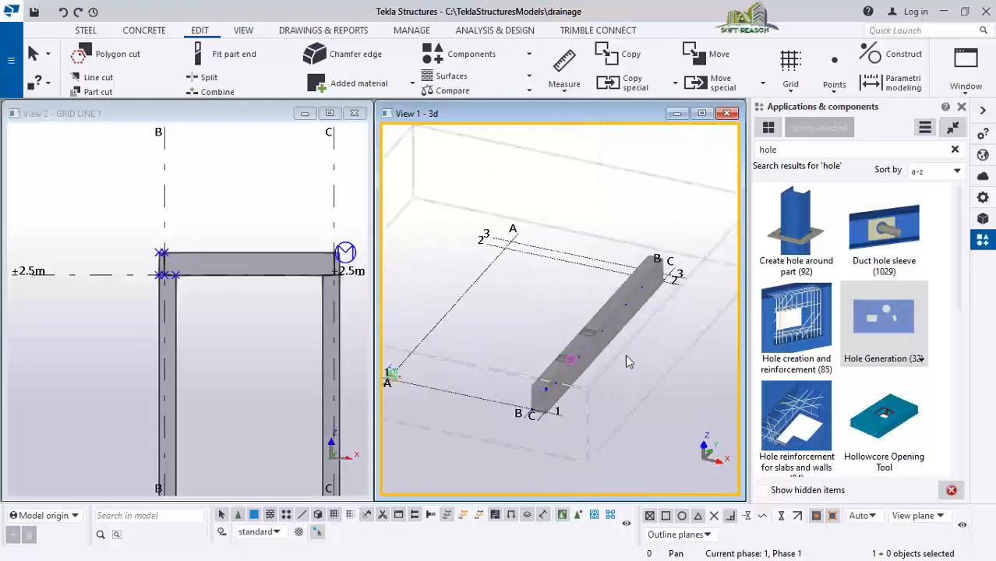
scroll(523, 432, up, 3)
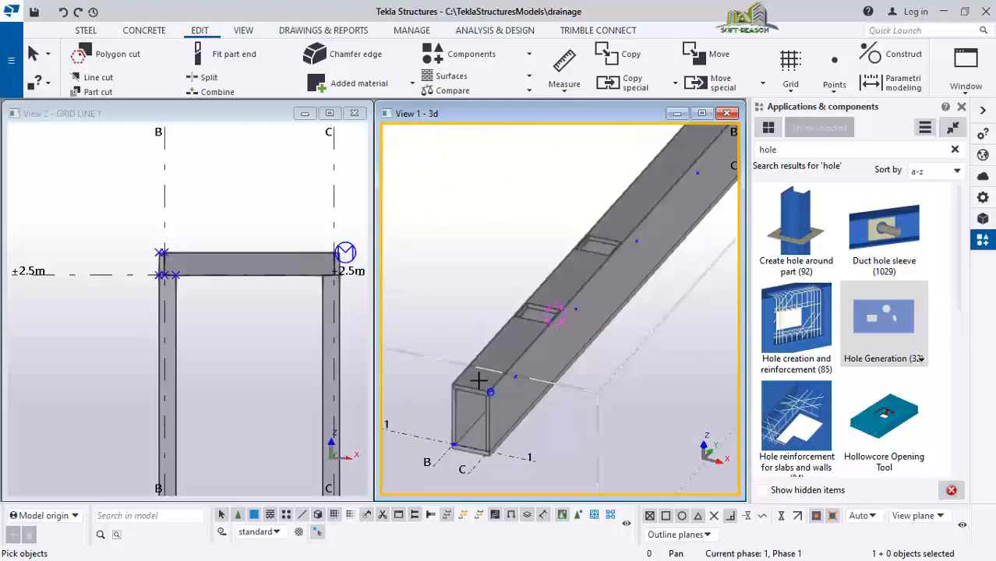
scroll(477, 387, down, 2)
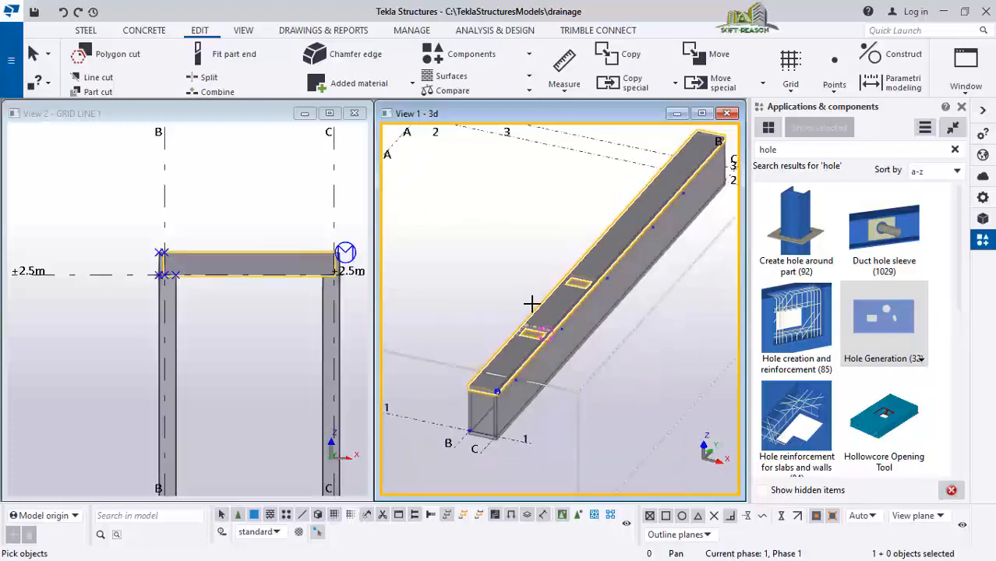
scroll(628, 232, up, 3)
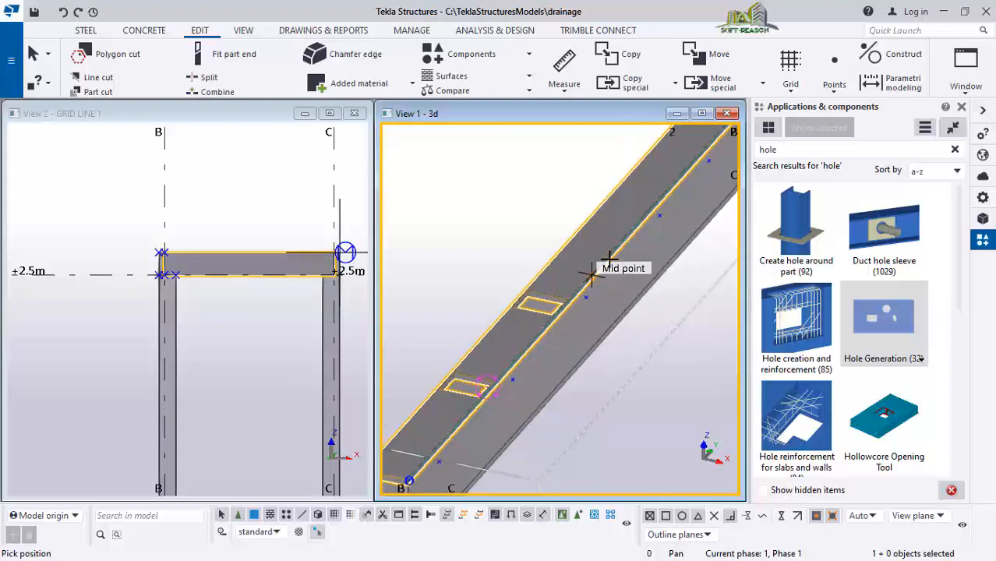
key(ctrl+p)
scroll(656, 312, up, 4)
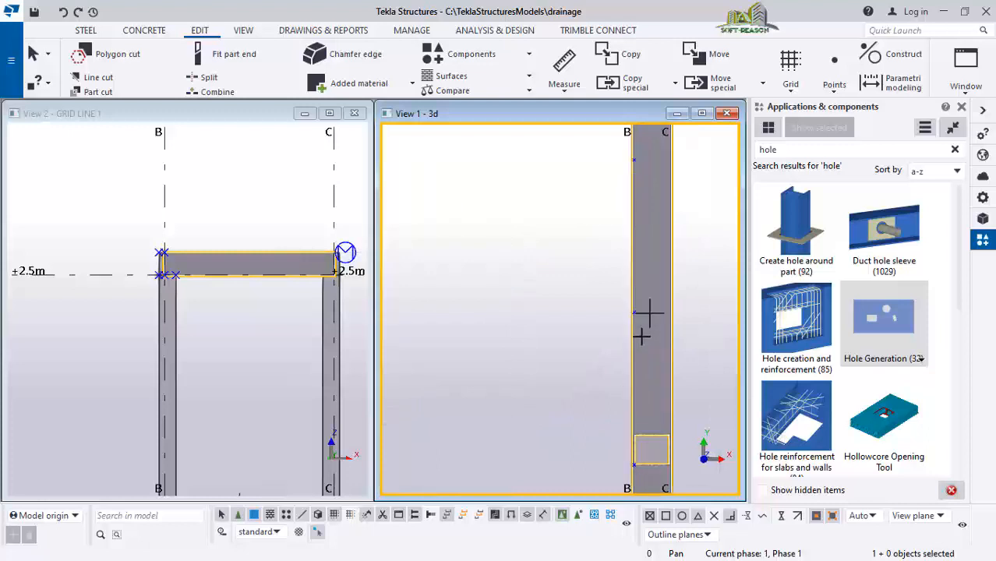
click(631, 312)
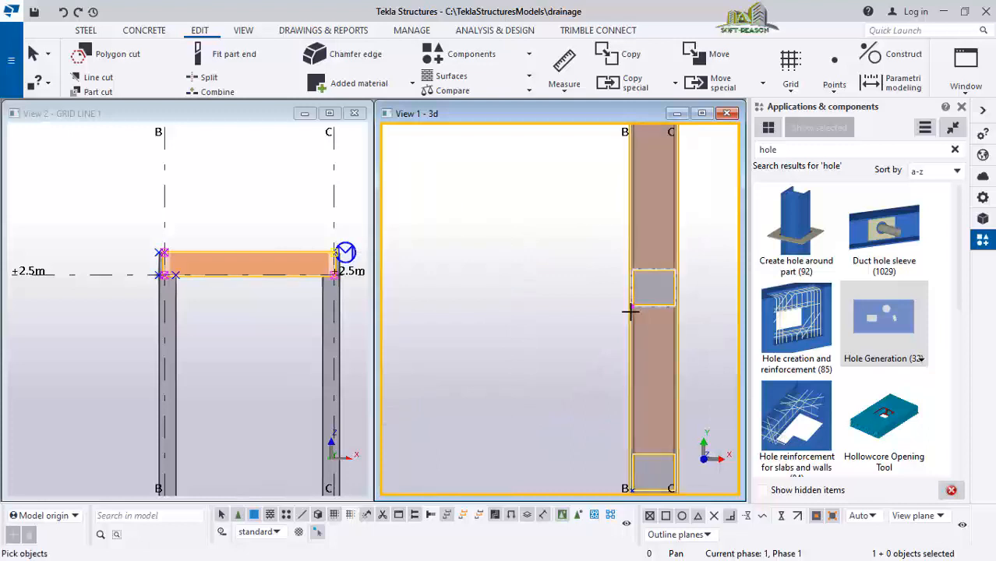
right_click(525, 229)
click(566, 242)
scroll(546, 261, down, 2)
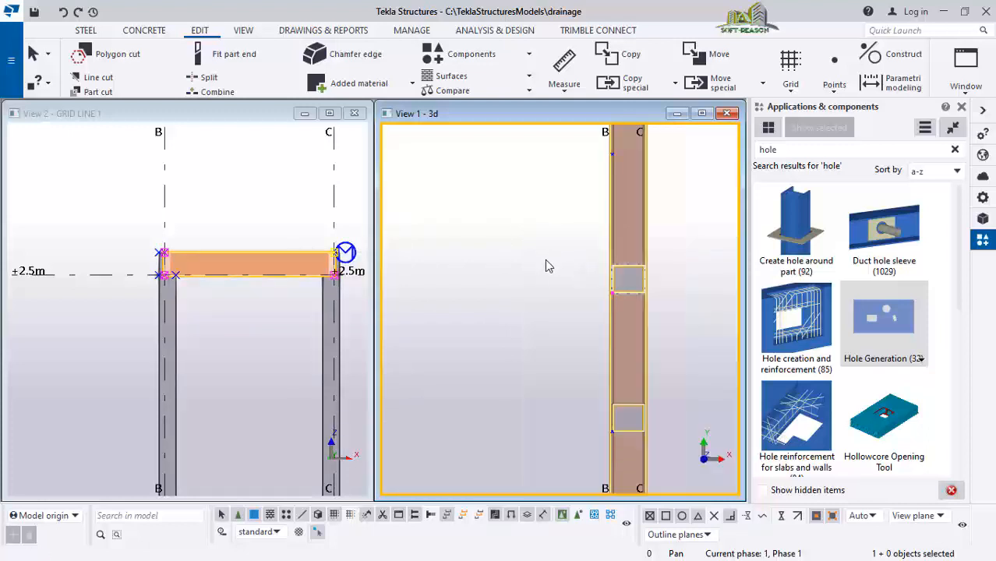
click(536, 255)
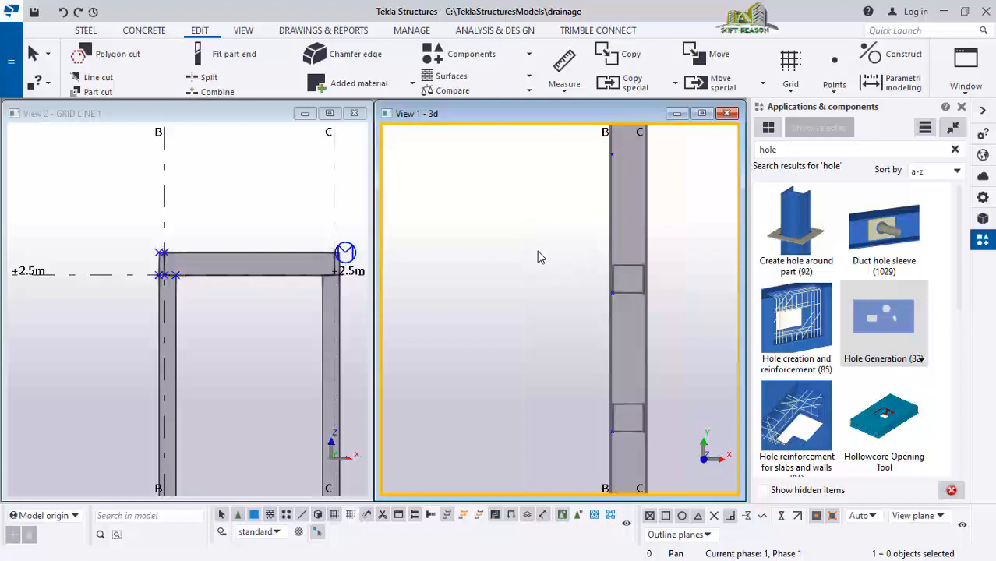
Pick the top slab in 3D and place a fourth rectangular hole at the next reference point in plan view, then end the command
key(ctrl+p)
scroll(657, 297, up, 4)
scroll(655, 294, up, 1)
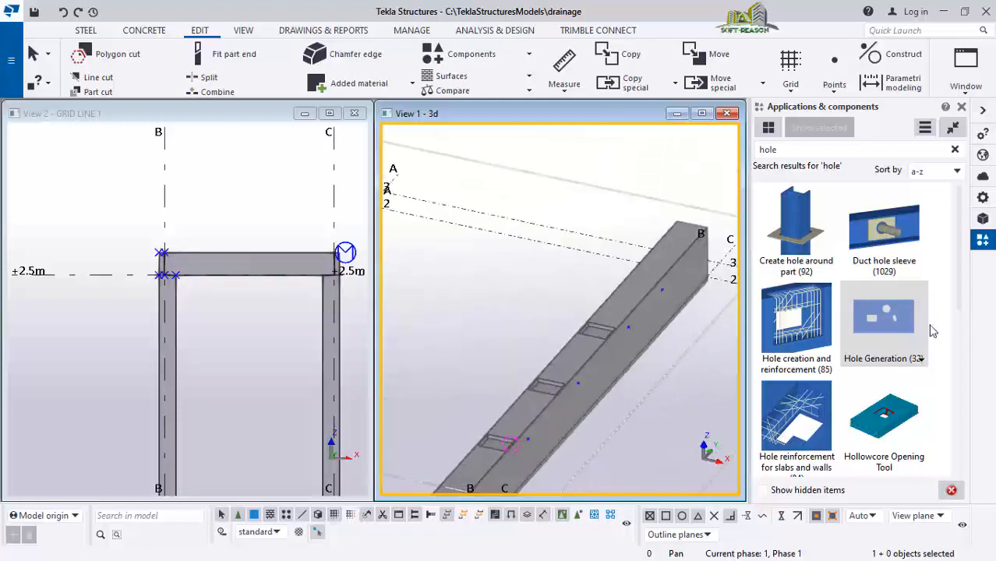
scroll(656, 311, up, 2)
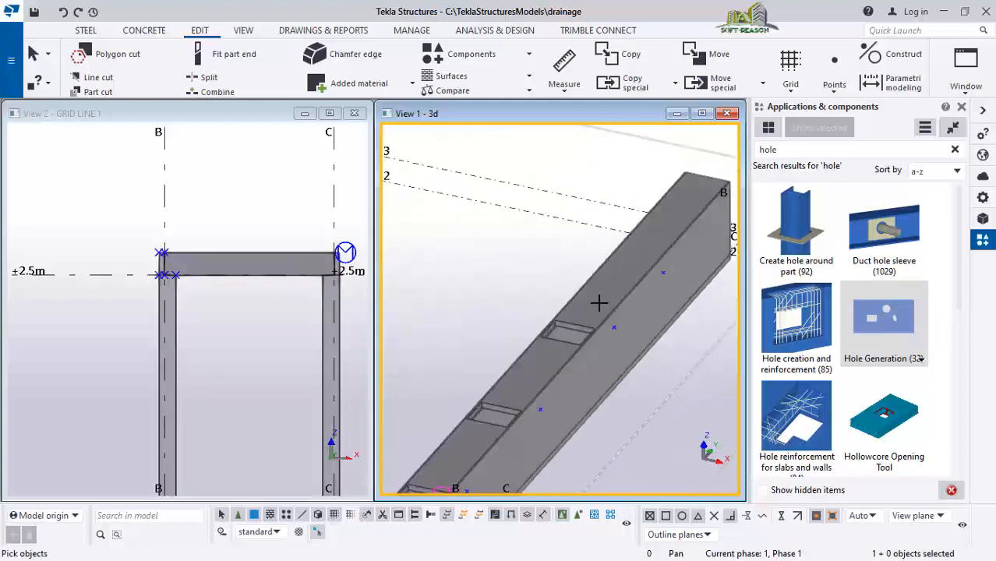
click(577, 291)
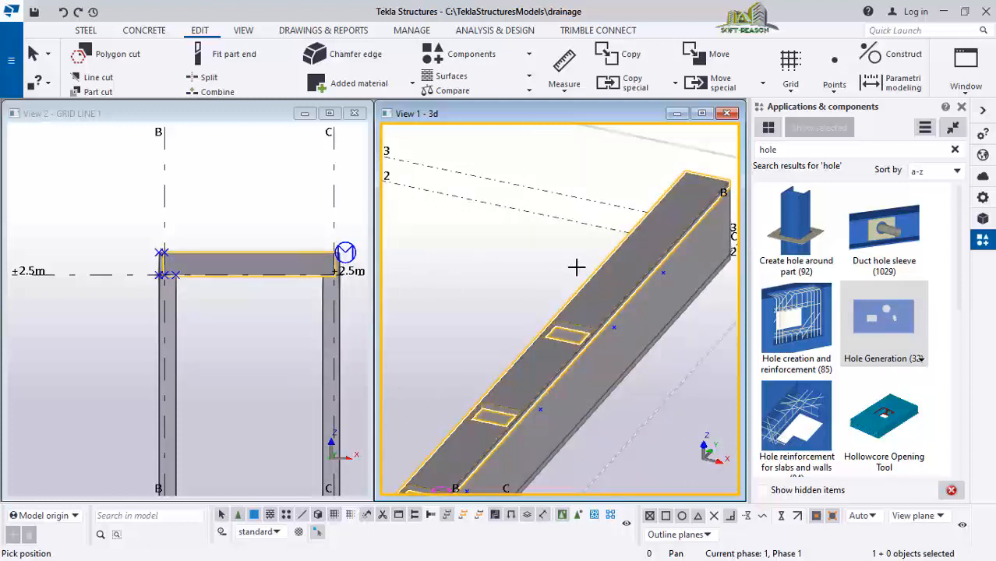
scroll(650, 251, up, 1)
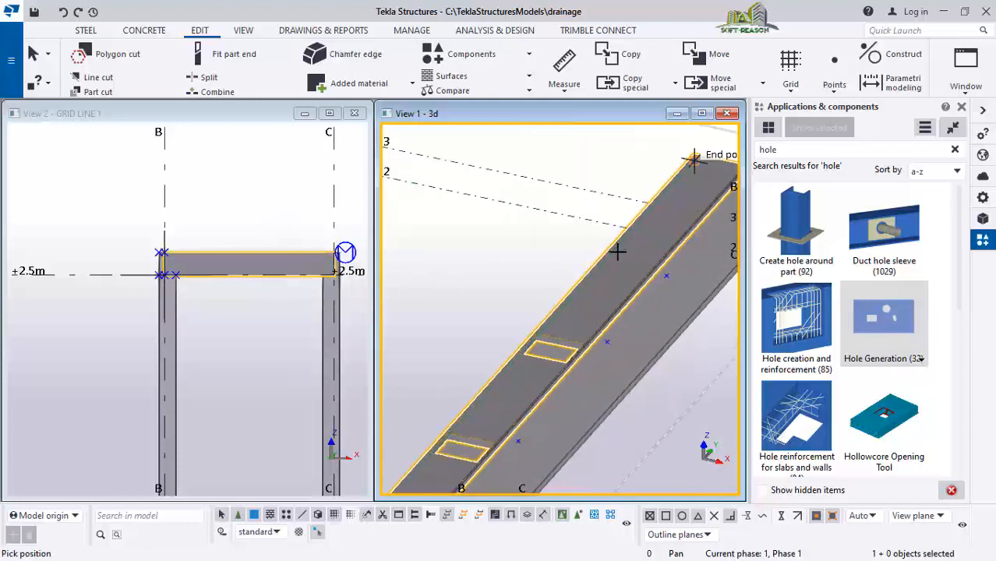
key(ctrl+p)
scroll(658, 289, up, 4)
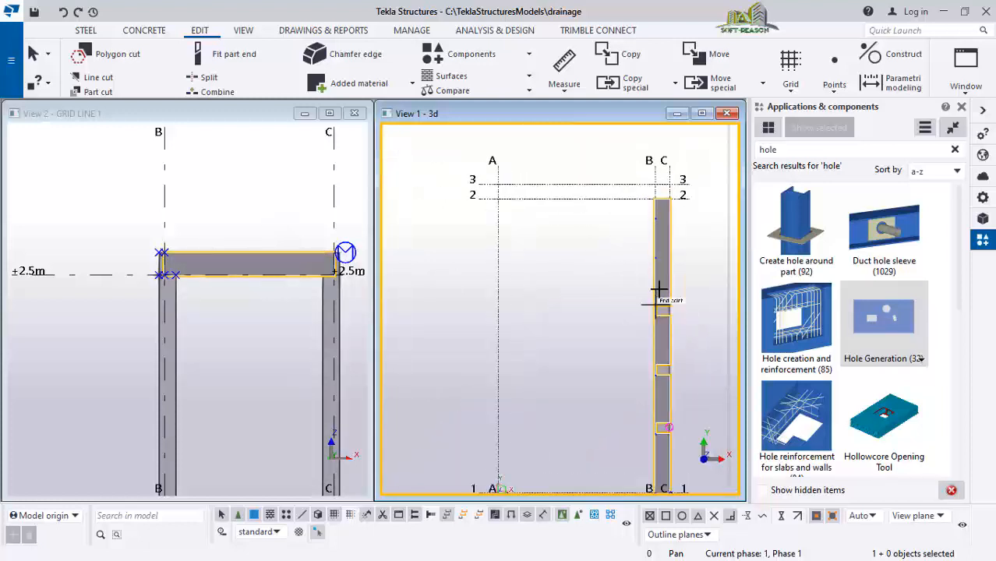
scroll(647, 257, up, 3)
click(647, 251)
scroll(474, 265, down, 1)
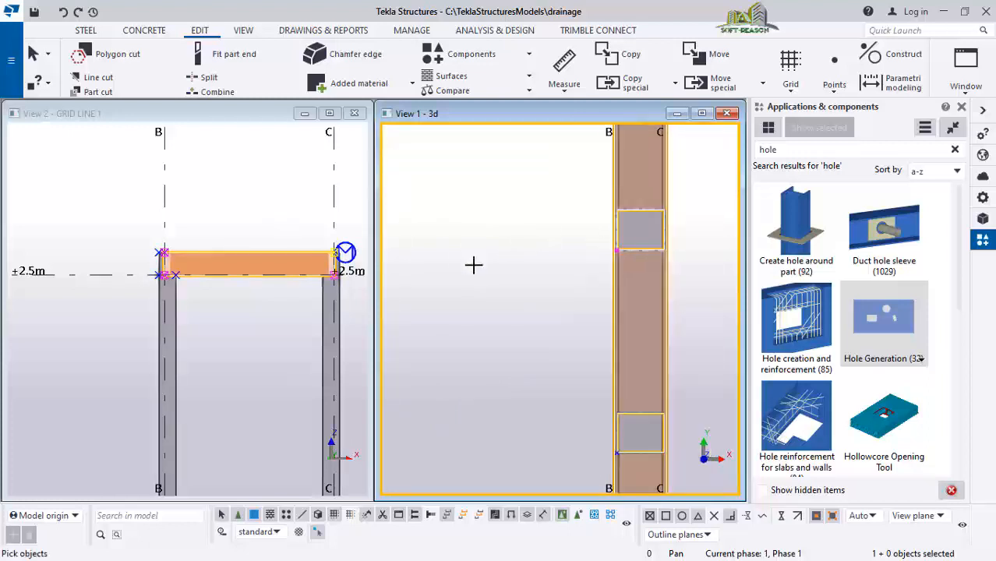
scroll(491, 272, down, 2)
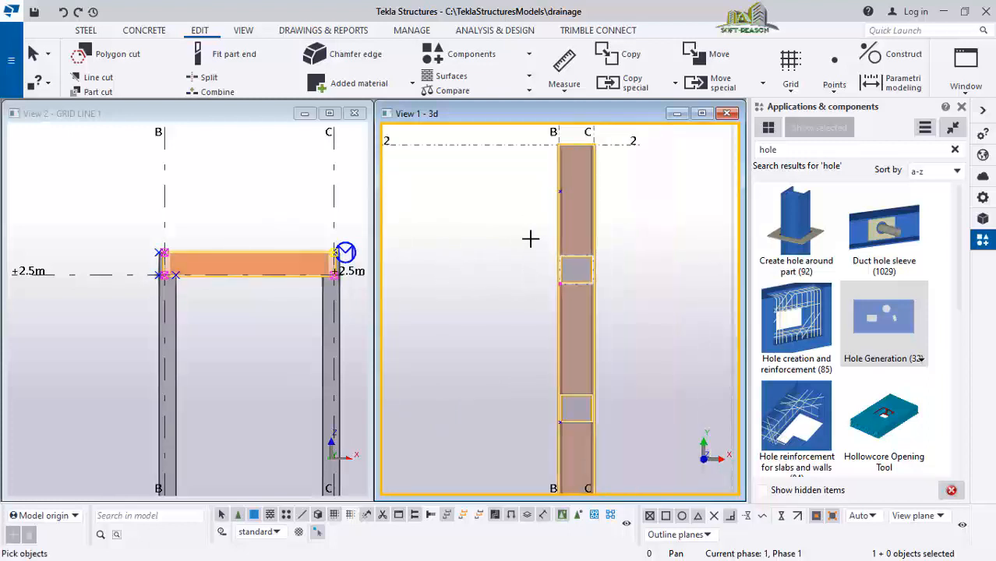
scroll(530, 239, up, 3)
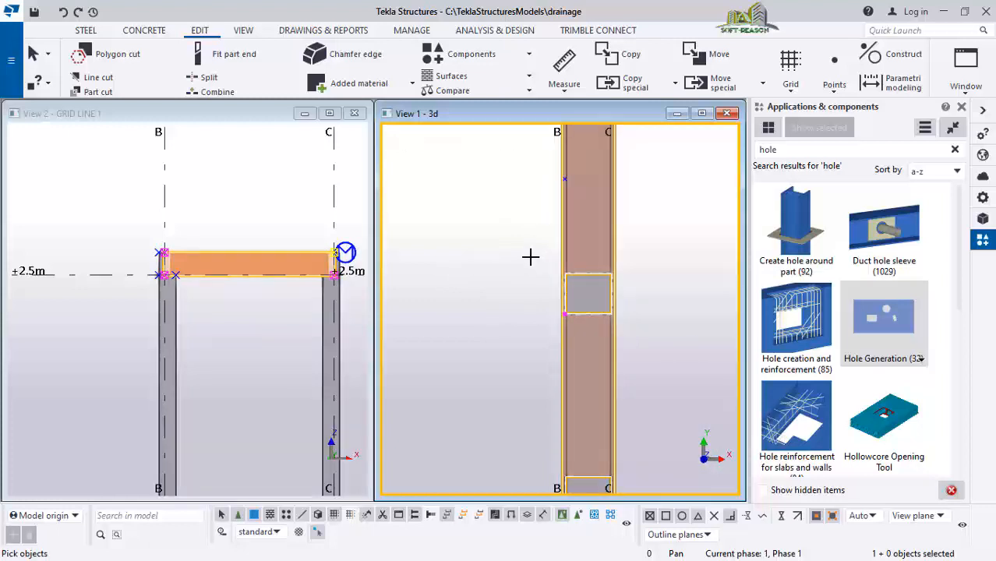
right_click(530, 245)
click(550, 251)
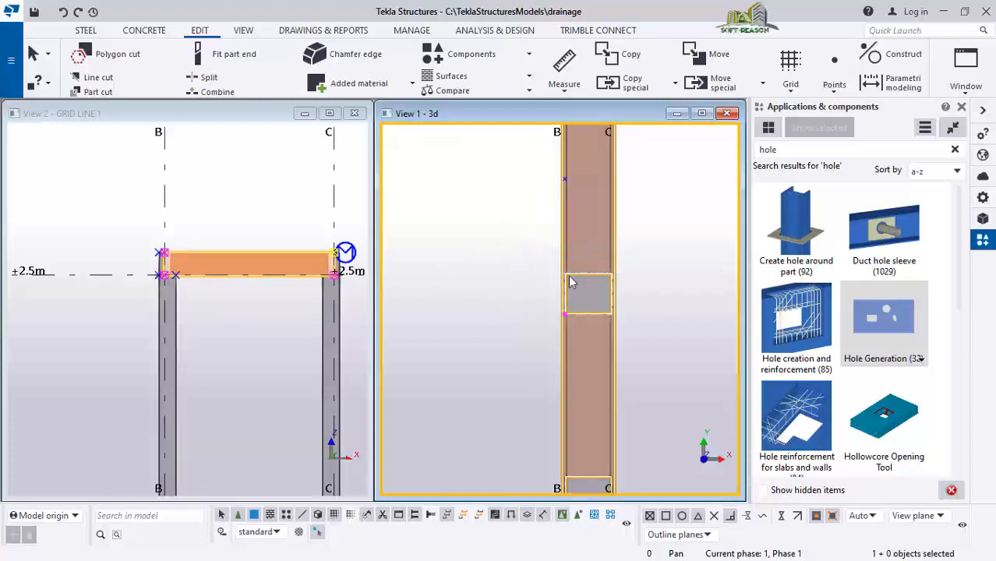
click(699, 258)
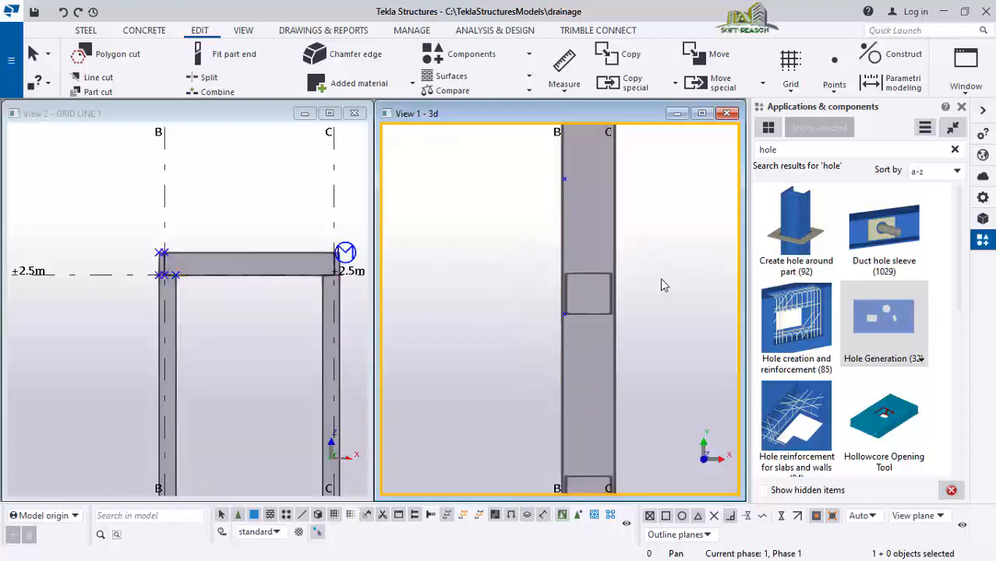
Restart Hole Generation on the top slab and place the last rectangular hole at the reference point near grid line 2
key(ctrl+p)
scroll(660, 295, up, 4)
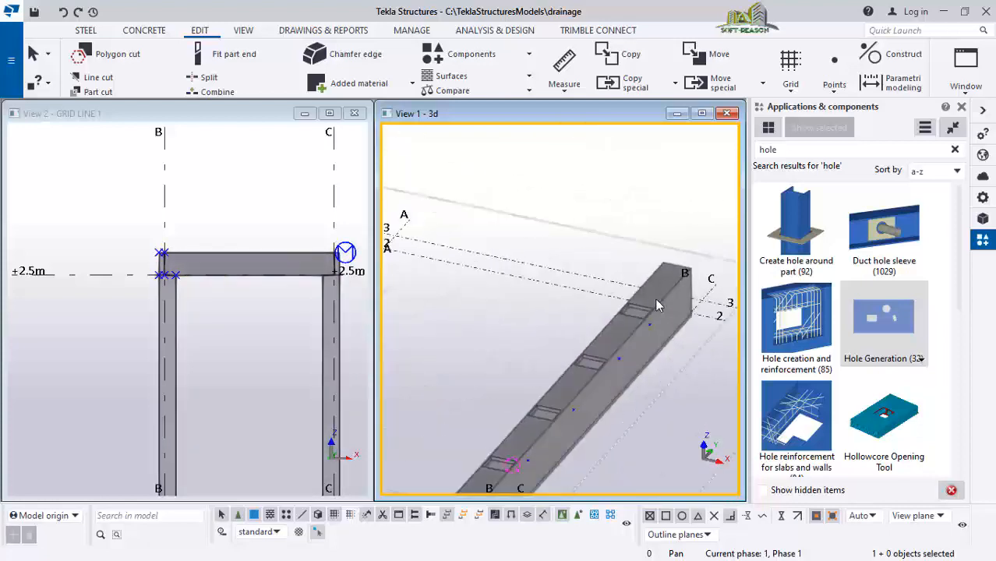
scroll(653, 293, up, 5)
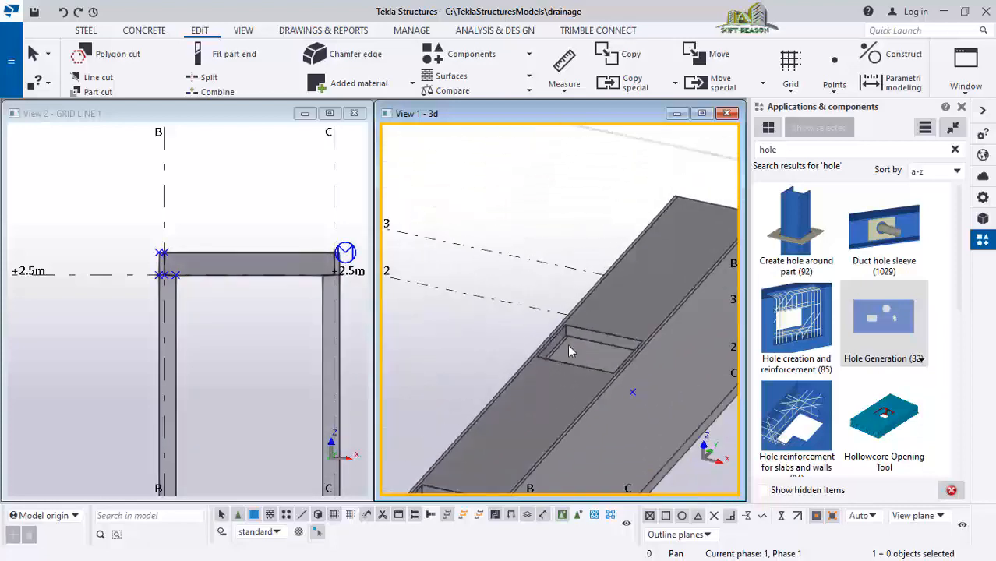
scroll(569, 351, down, 3)
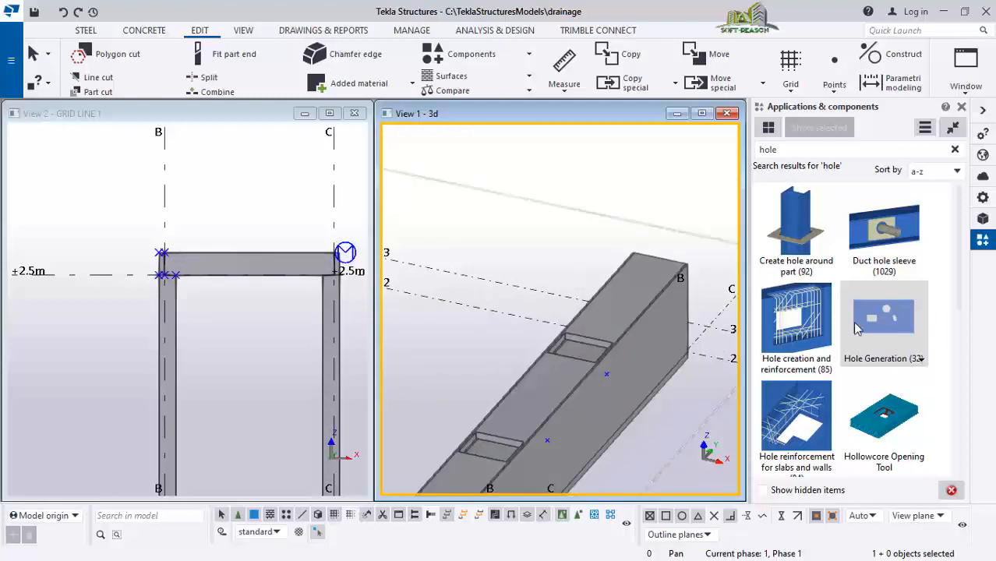
click(857, 327)
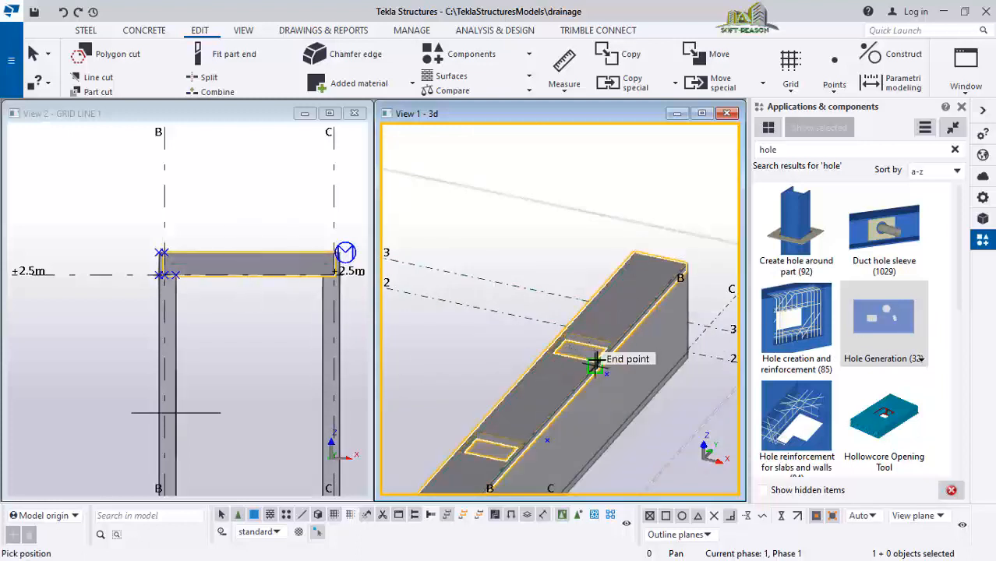
key(ctrl+p)
scroll(678, 204, up, 6)
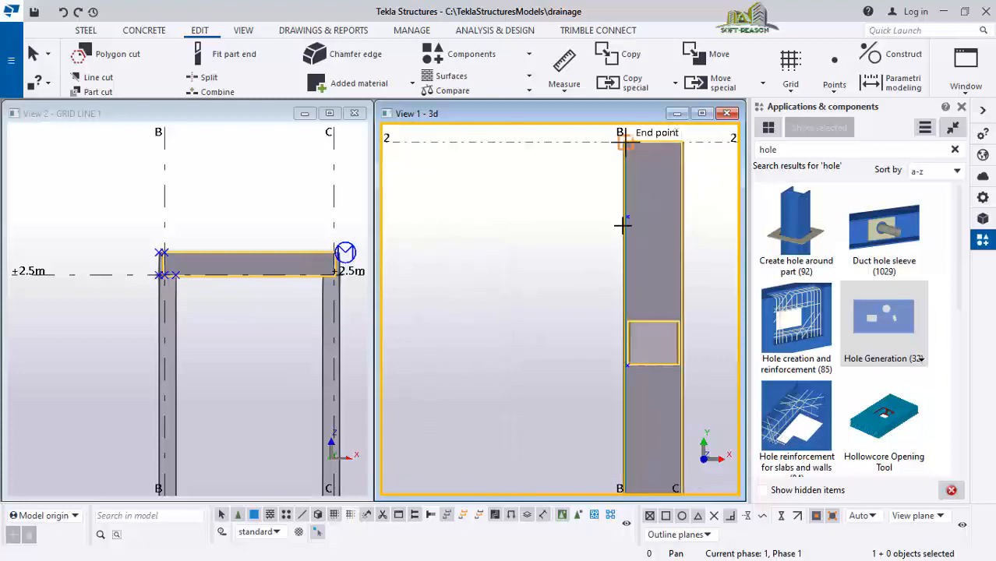
click(626, 217)
scroll(618, 211, down, 5)
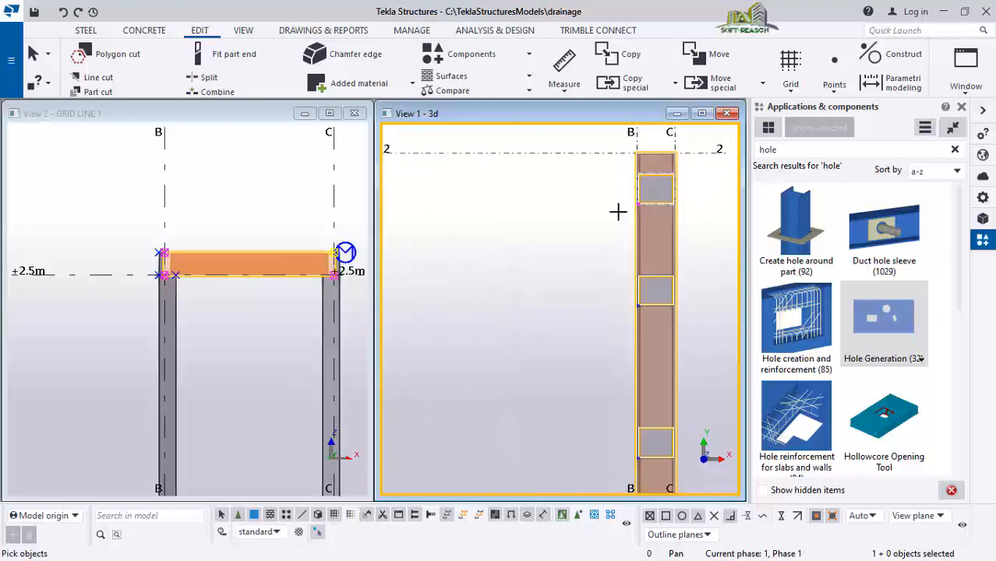
scroll(645, 312, down, 2)
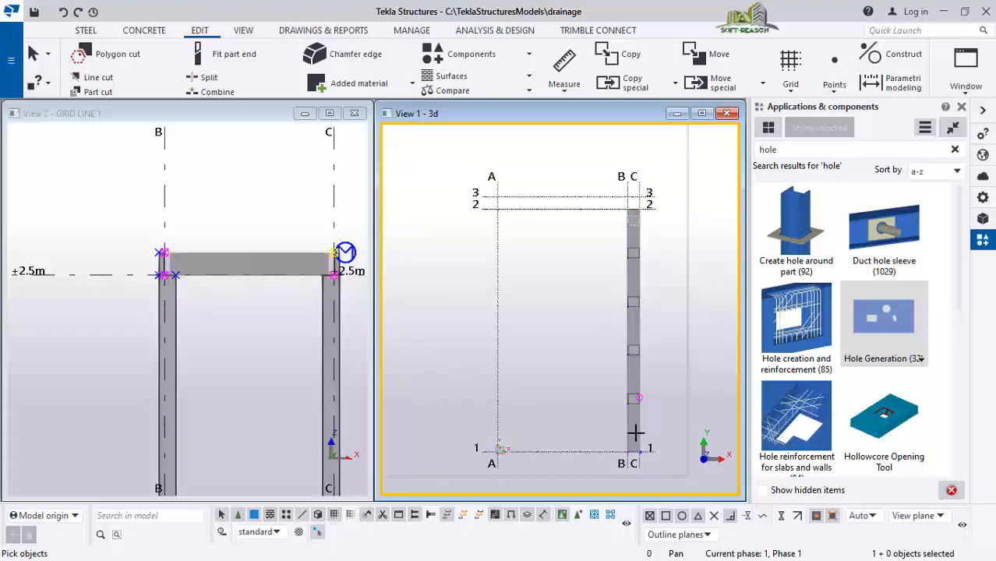
Examine the rectangular holes along the drain's top slab in the 3D view
scroll(642, 339, up, 3)
scroll(639, 337, down, 2)
scroll(632, 352, down, 1)
scroll(650, 198, up, 3)
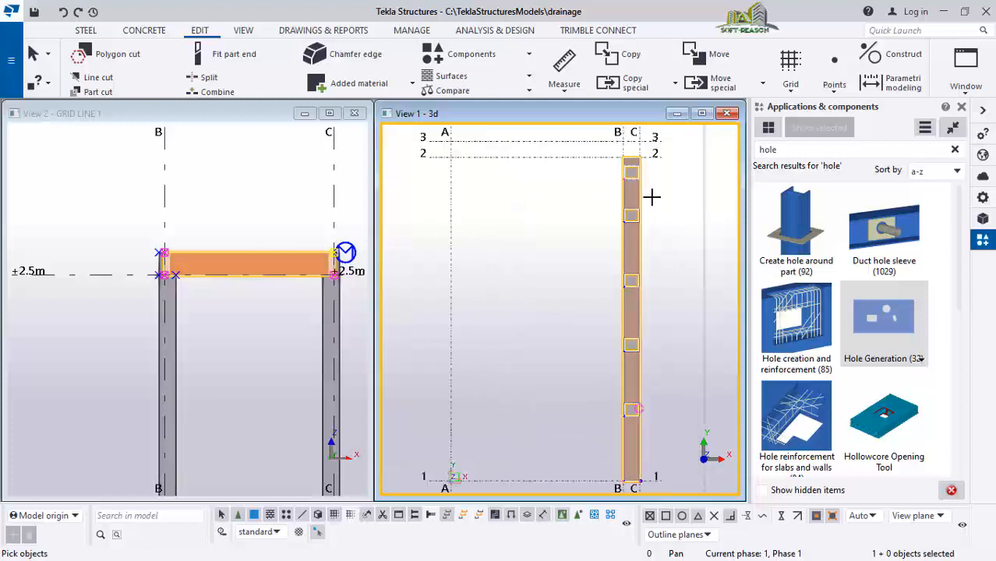
scroll(615, 237, down, 2)
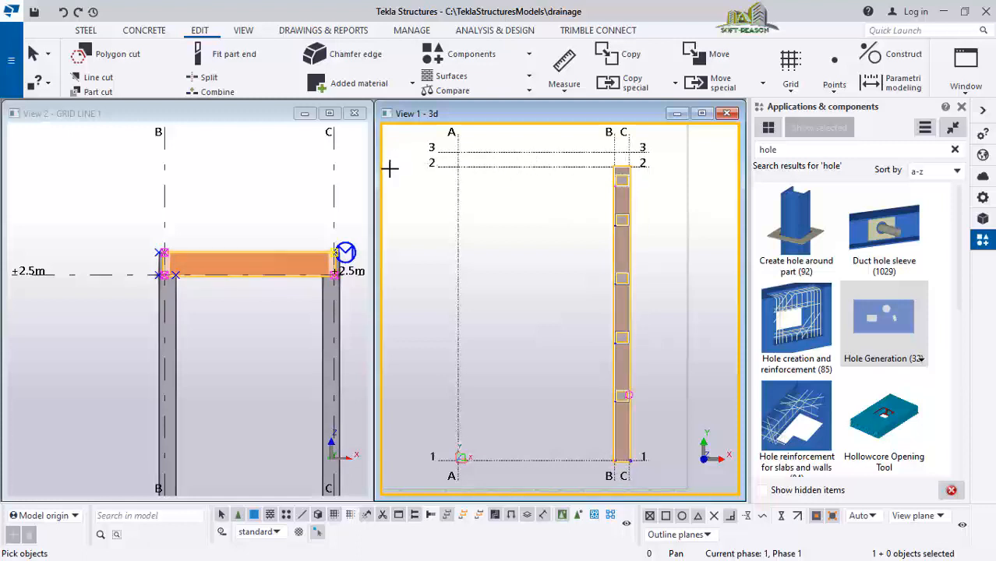
scroll(551, 147, up, 1)
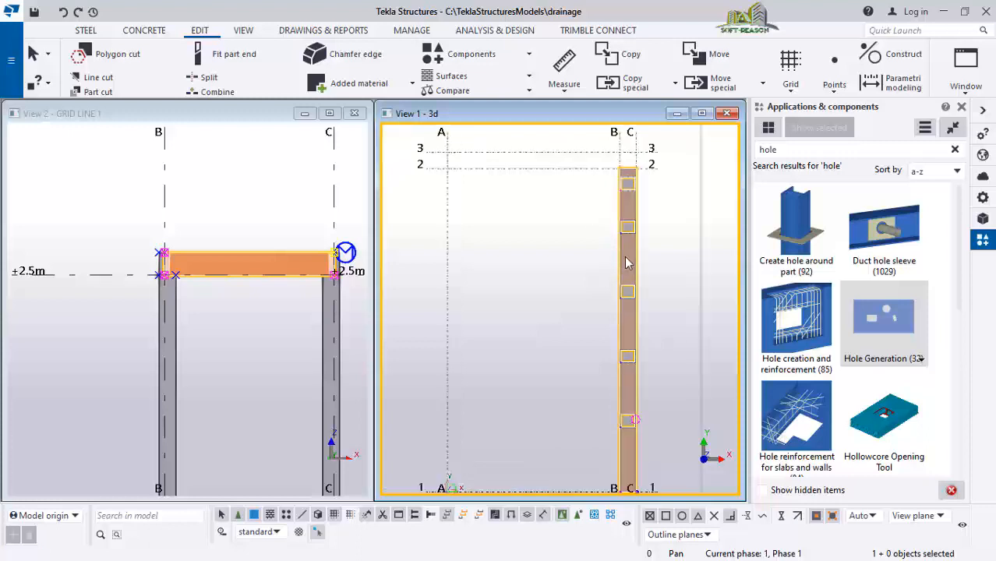
scroll(628, 262, up, 2)
scroll(633, 378, down, 2)
scroll(625, 329, up, 1)
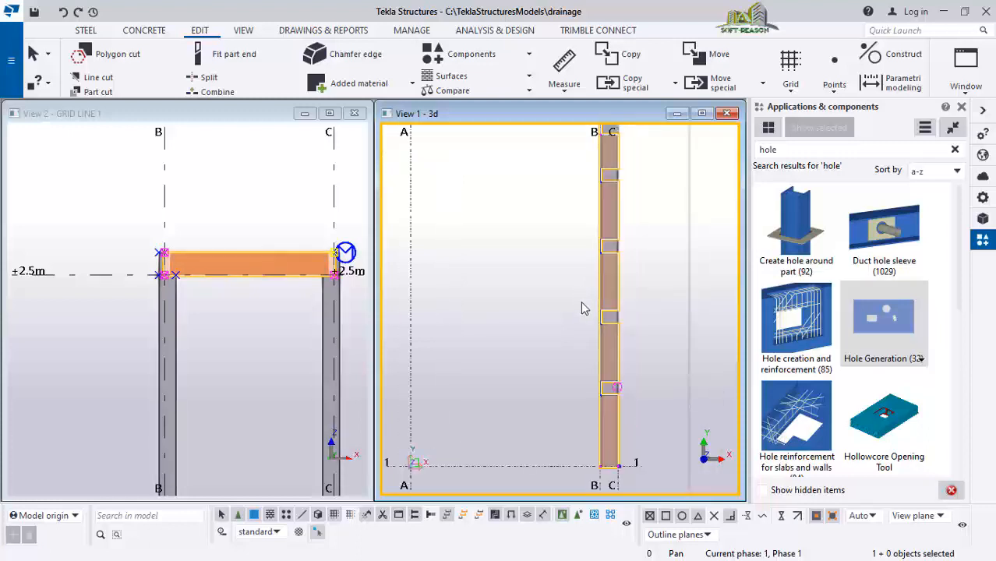
scroll(592, 265, down, 2)
scroll(638, 229, up, 2)
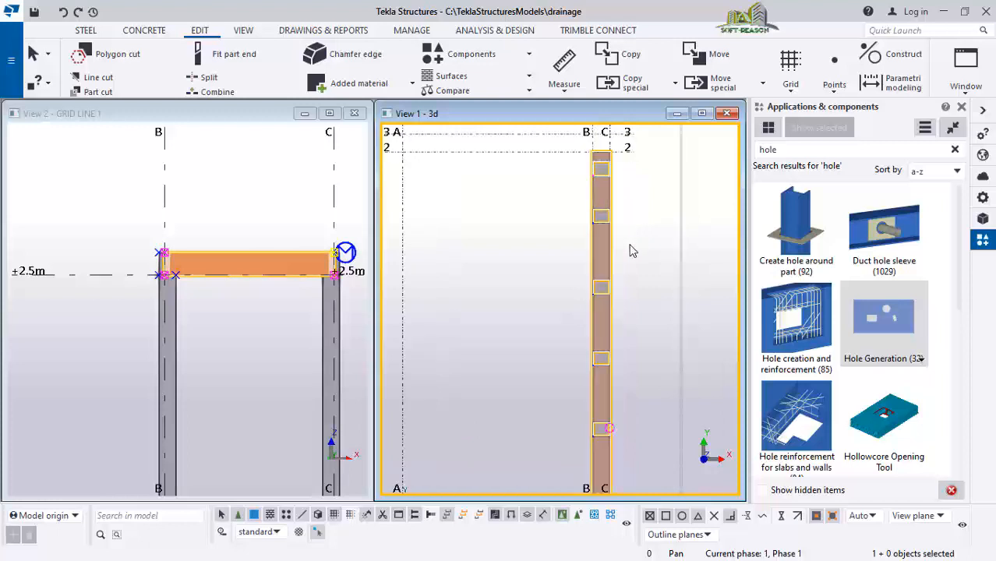
mouse_move(605, 240)
ctrl+middle_down()
mouse_move(618, 255)
mouse_move(645, 234)
mouse_move(617, 148)
mouse_move(555, 249)
mouse_move(597, 194)
mouse_move(567, 231)
mouse_move(577, 226)
ctrl+middle_up()
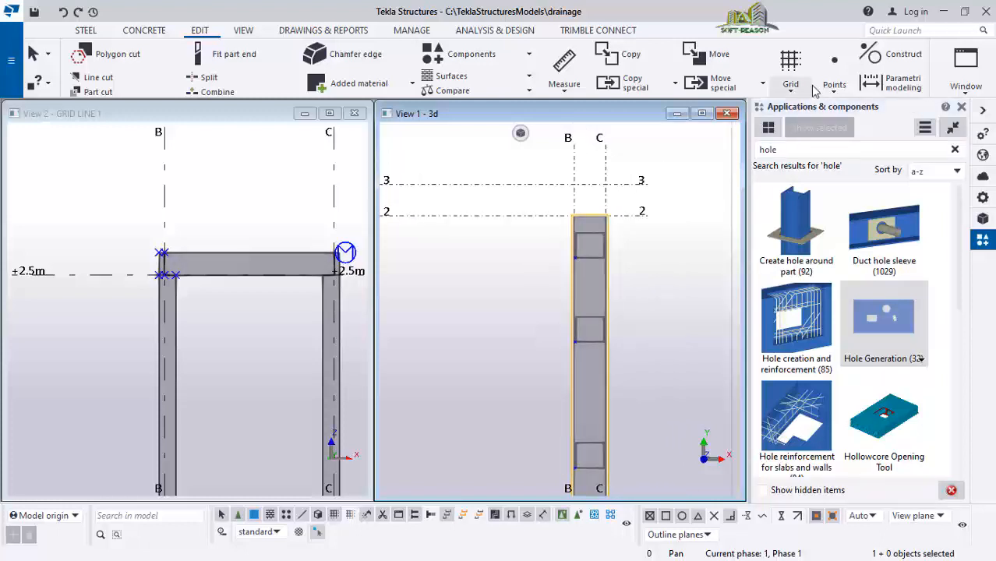
Create one point on the line between the drain's end at grid line 2 and grid line 3 with Points On line
click(834, 74)
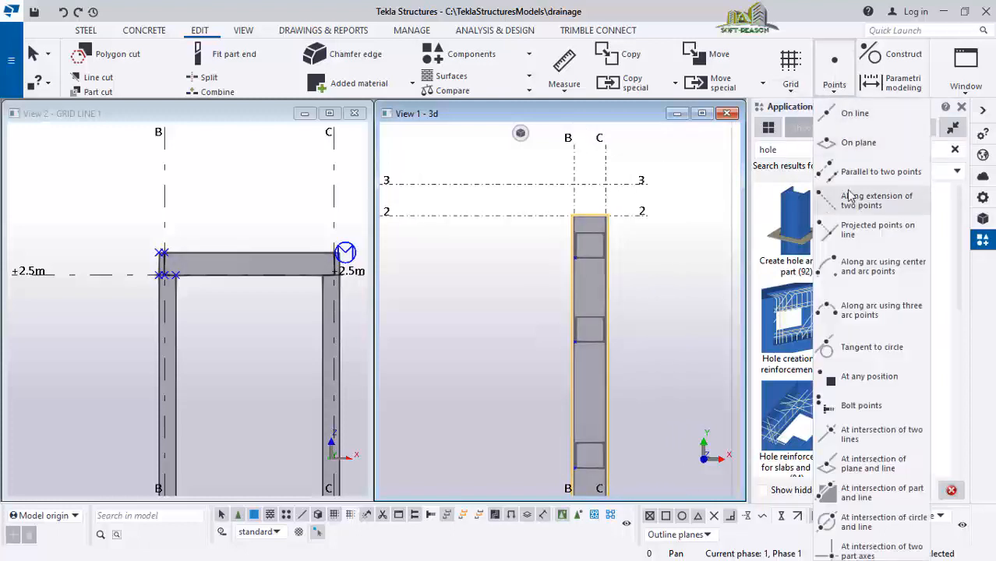
click(852, 114)
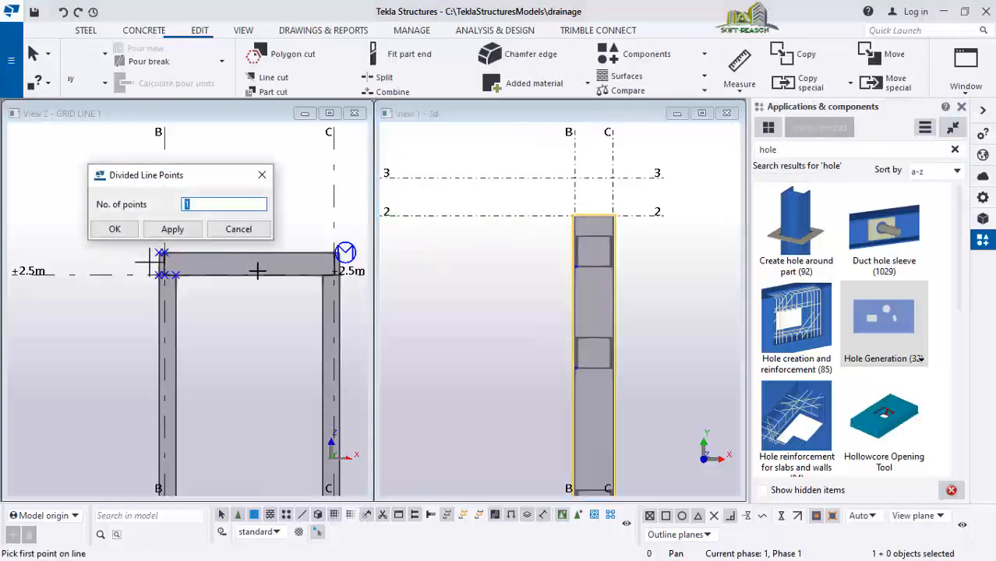
click(573, 213)
click(613, 173)
Select the drain's top slab, both walls and bottom slab together and switch the 3D view to plan
scroll(597, 213, up, 5)
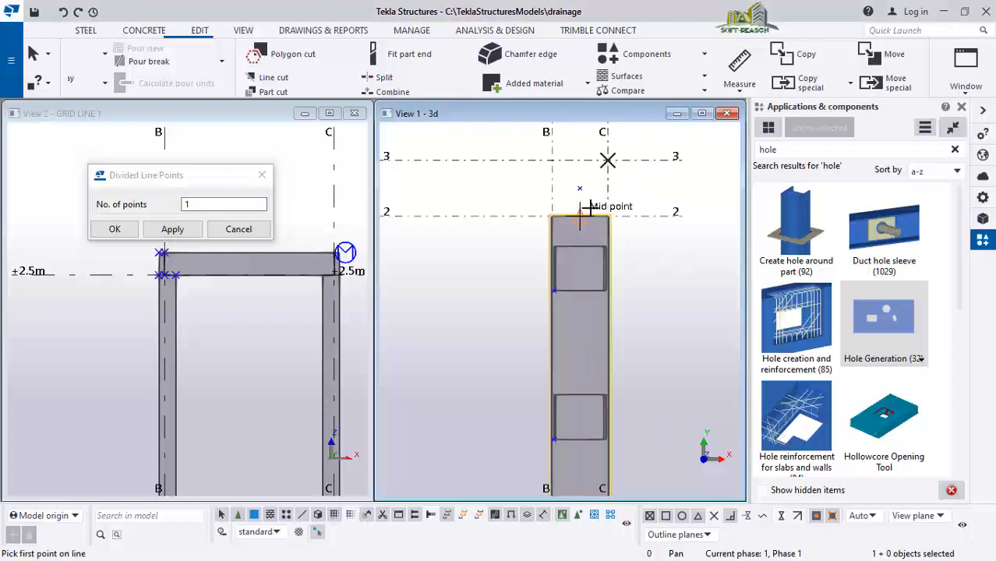
scroll(624, 190, down, 3)
scroll(616, 269, up, 2)
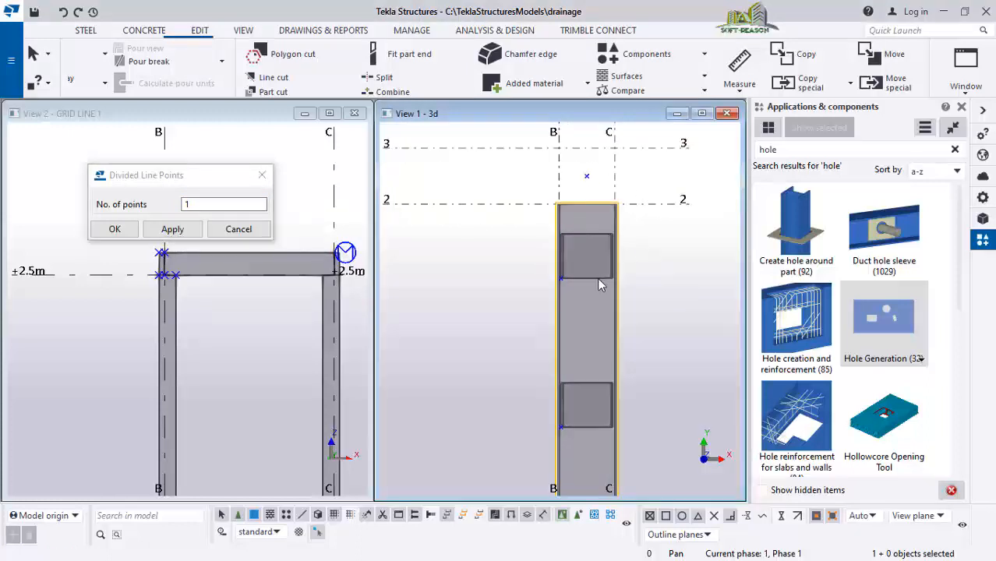
scroll(603, 222, down, 1)
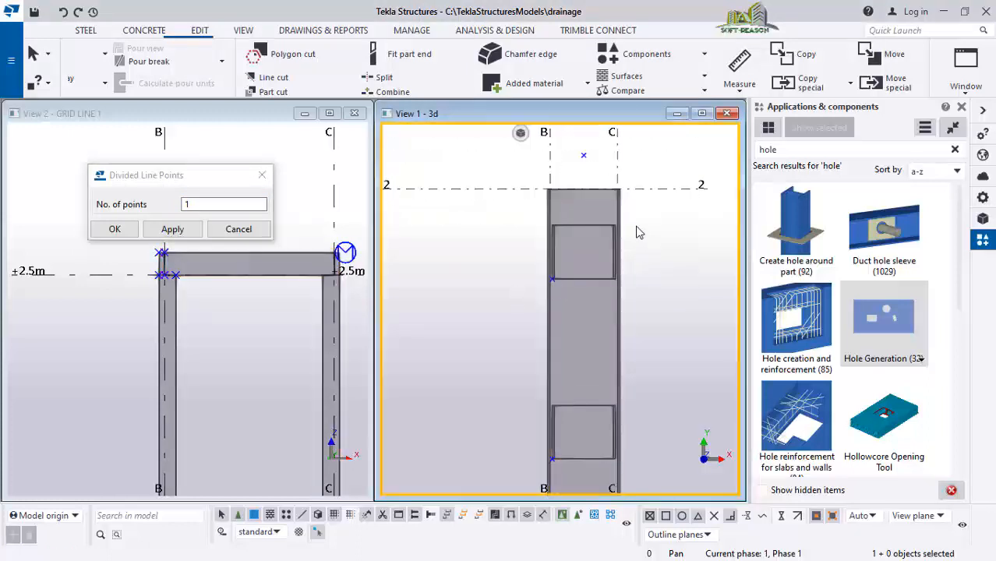
click(592, 241)
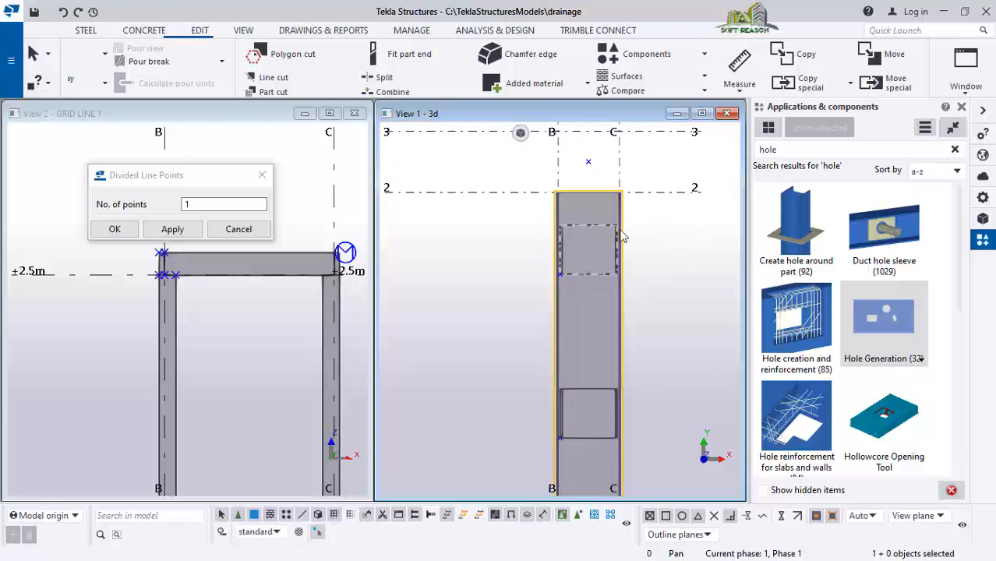
scroll(619, 238, down, 1)
ctrl+middle_drag(628, 248, 596, 405)
scroll(569, 354, up, 2)
scroll(569, 354, up, 1)
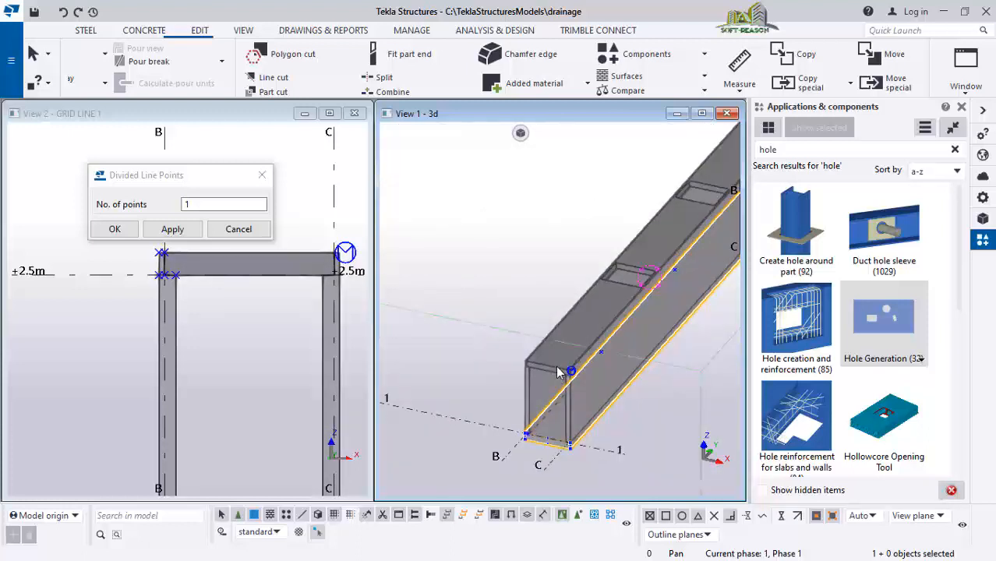
click(558, 366)
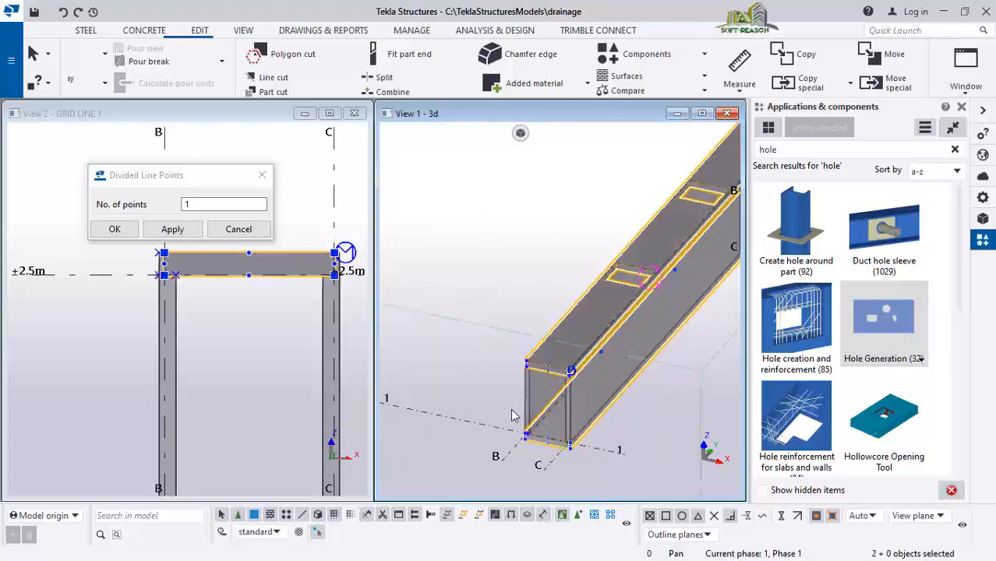
click(553, 406)
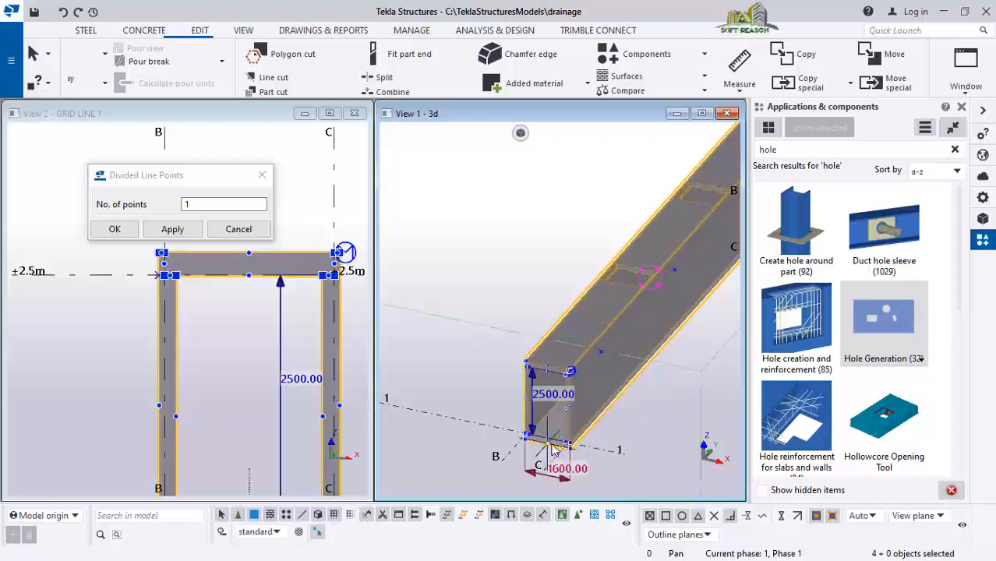
click(556, 431)
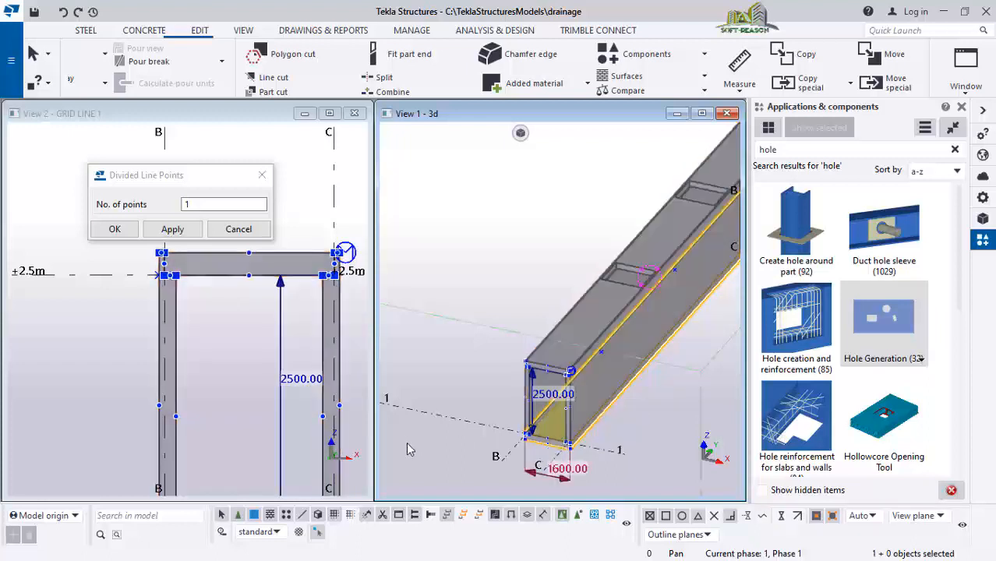
scroll(525, 419, down, 5)
scroll(648, 268, up, 2)
scroll(506, 446, up, 2)
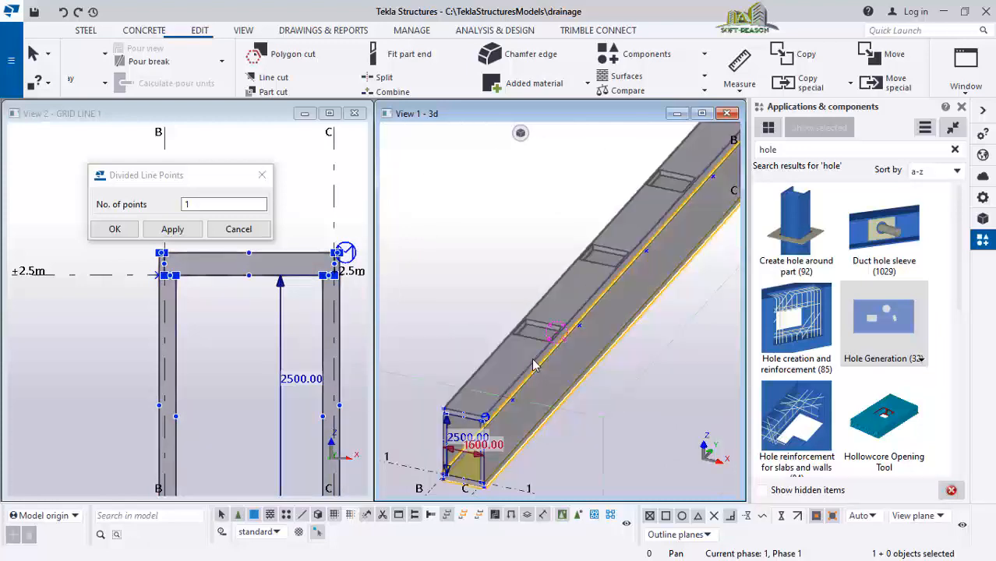
click(317, 532)
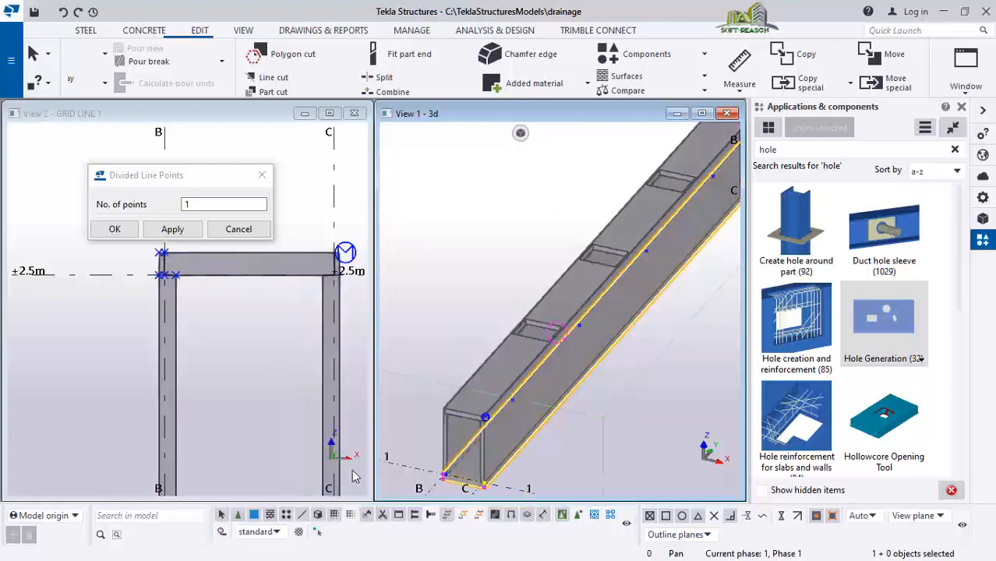
shift+click(577, 290)
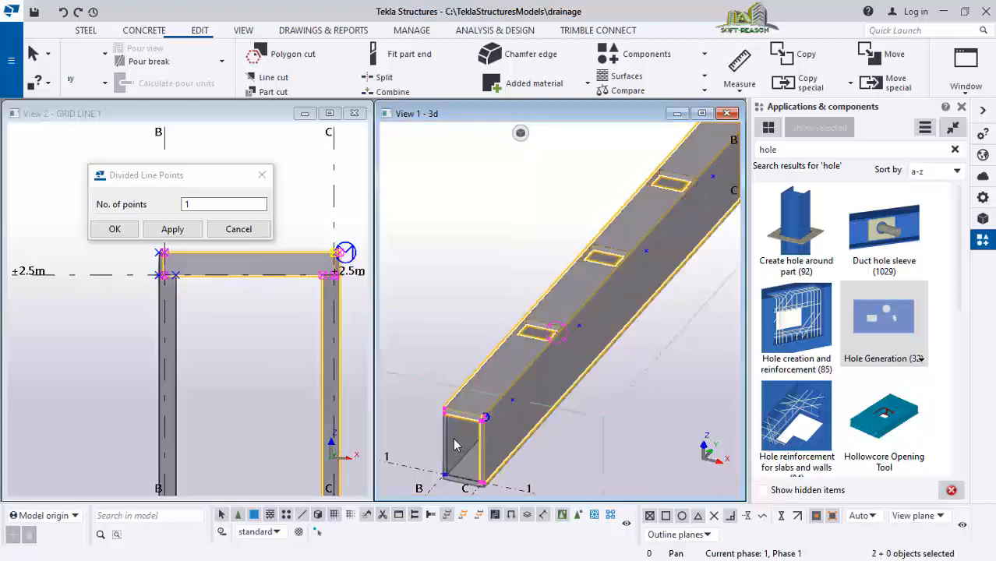
shift+click(468, 460)
shift+click(469, 470)
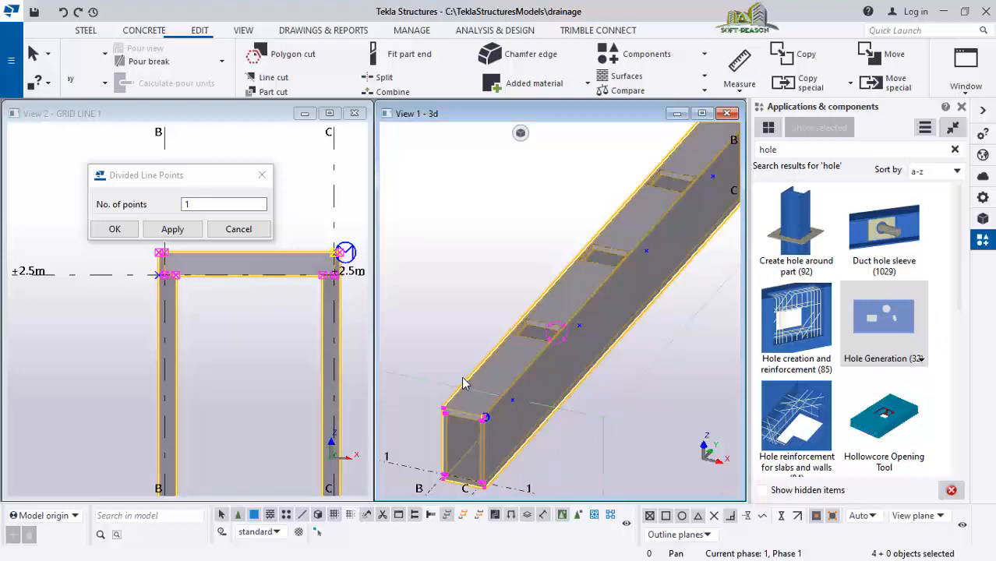
key(ctrl+p)
scroll(688, 218, up, 4)
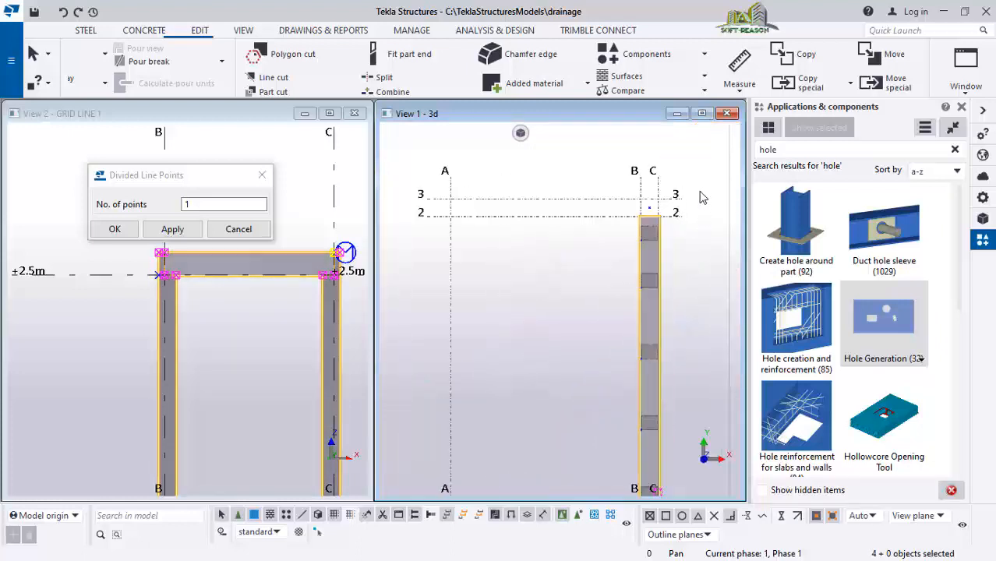
scroll(532, 226, down, 3)
scroll(557, 211, up, 2)
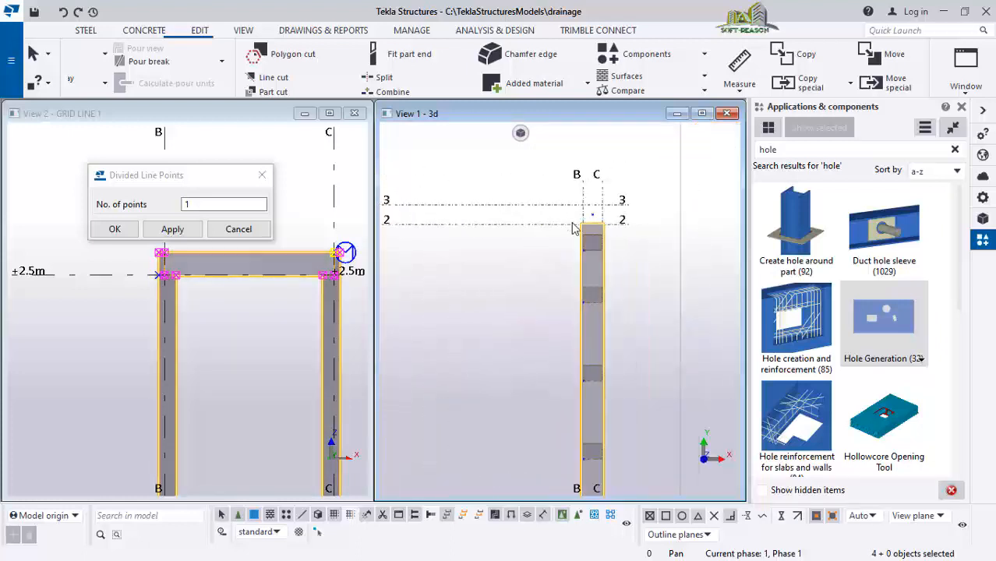
scroll(590, 230, up, 1)
Copy the drain with Rotate about the new point, one copy, angle 90 around Z, without expanding the work area
right_click(469, 174)
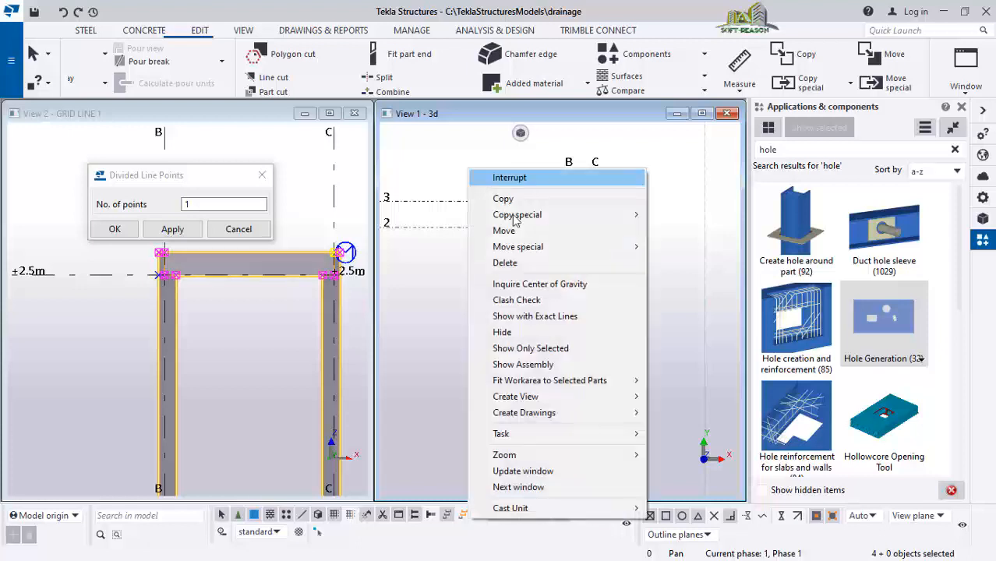
mouse_move(635, 214)
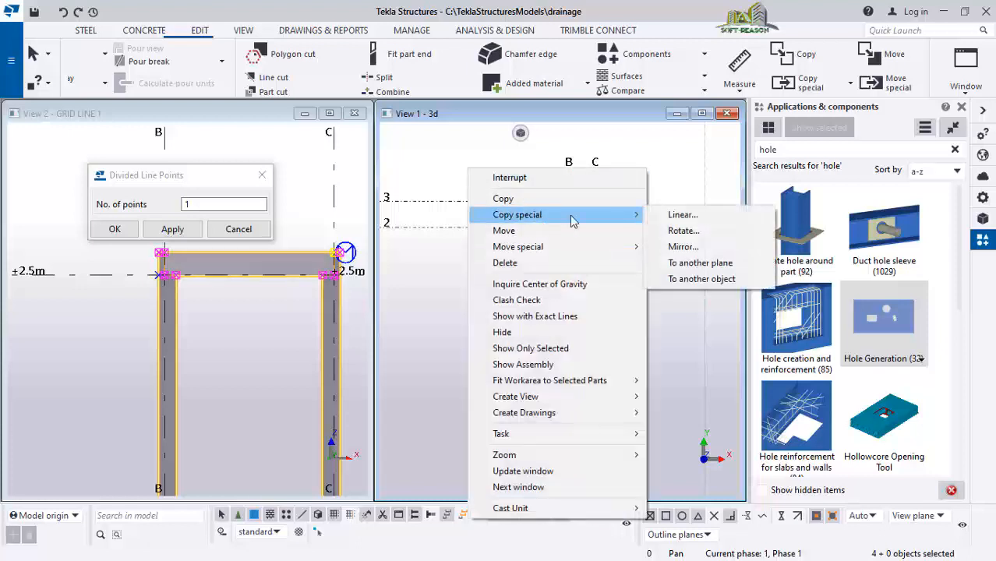
click(683, 231)
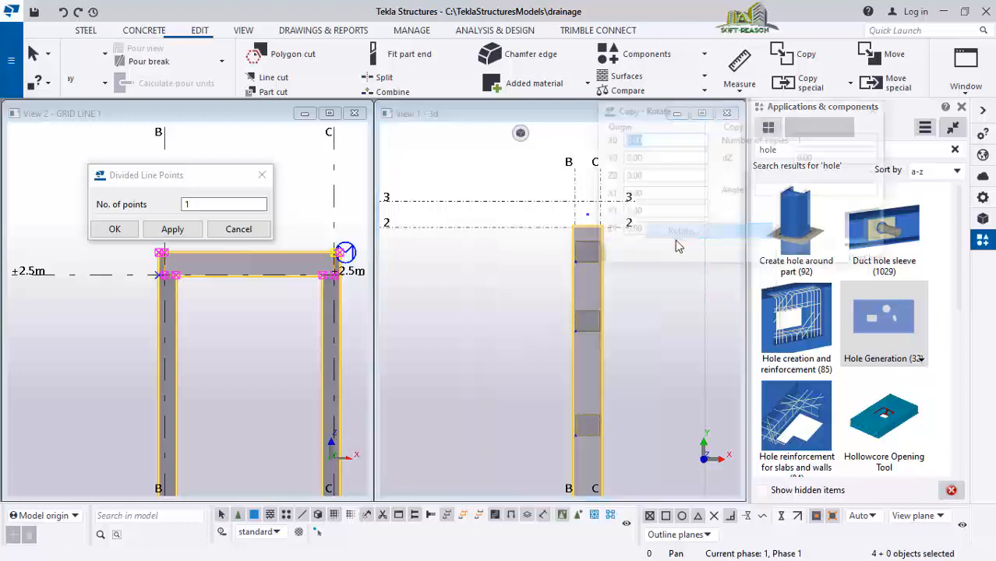
scroll(497, 308, down, 2)
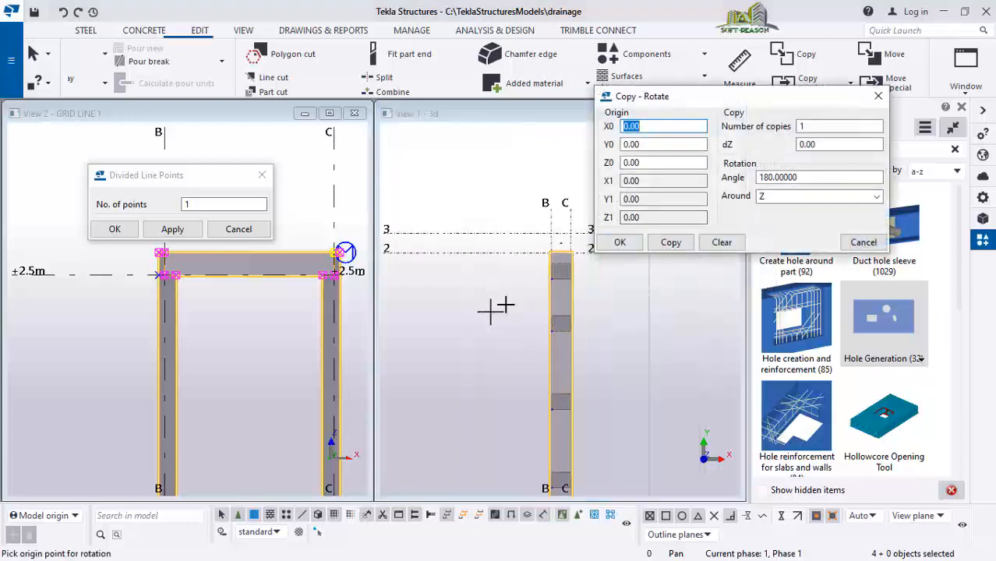
scroll(571, 247, up, 3)
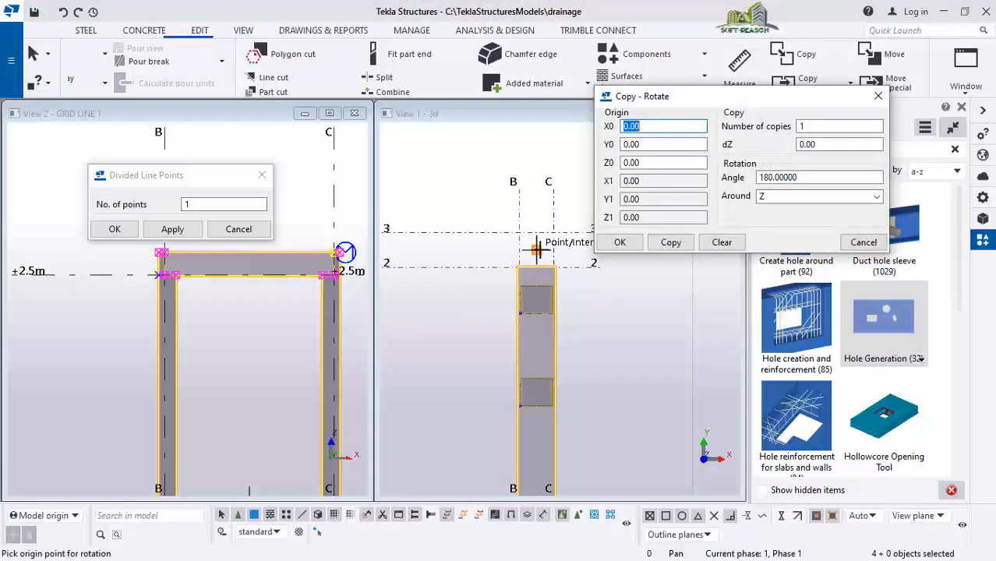
click(536, 249)
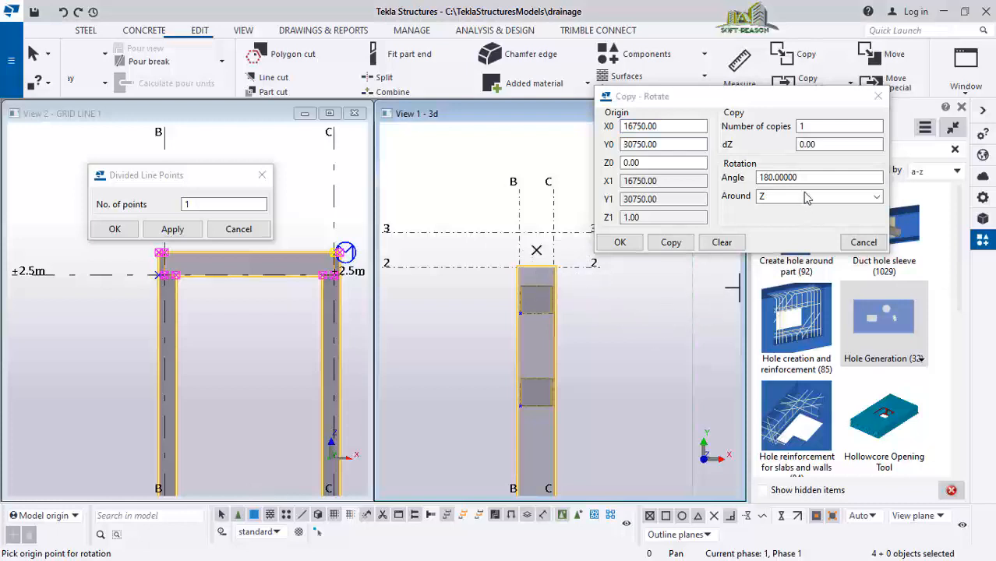
drag(802, 178, 723, 180)
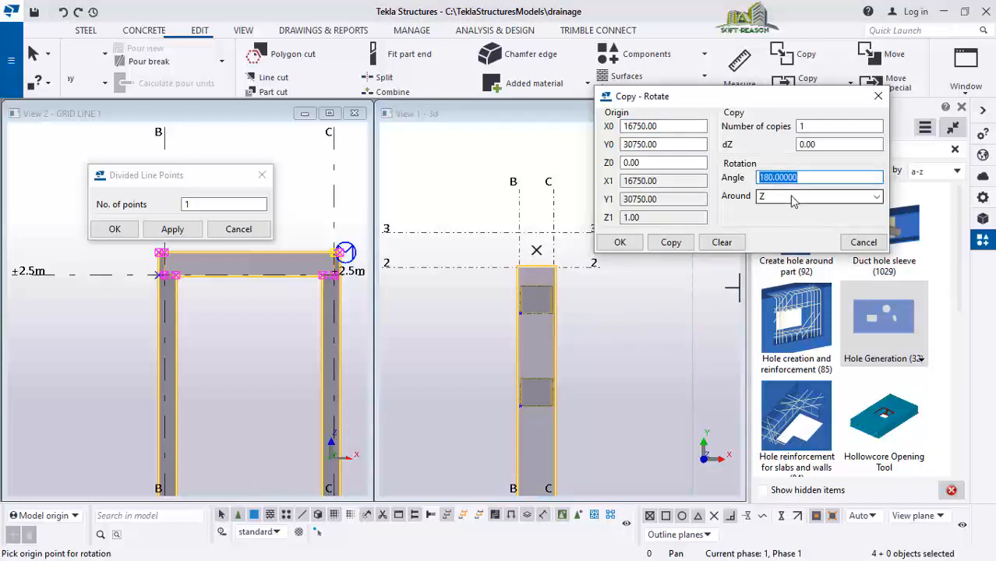
click(672, 243)
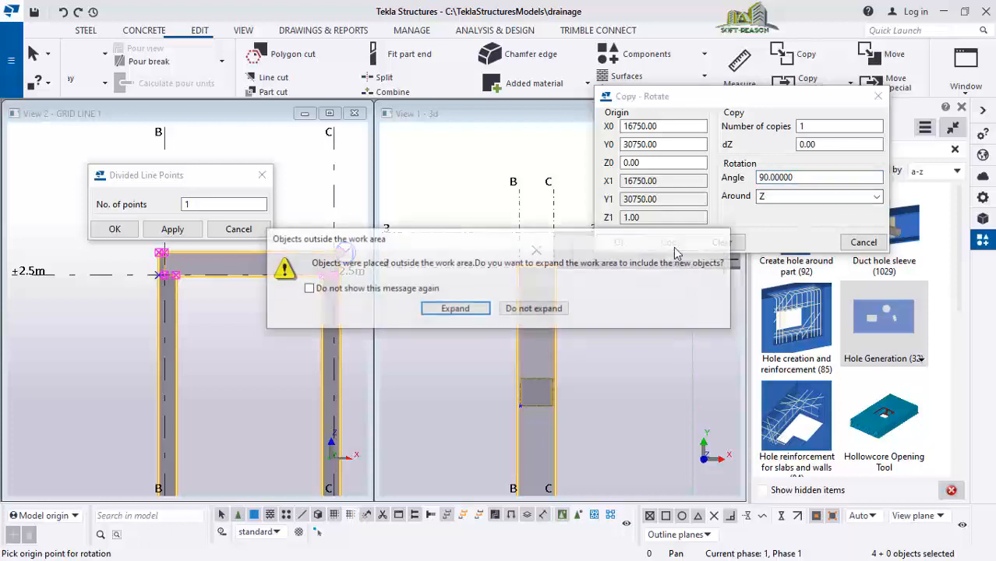
click(535, 309)
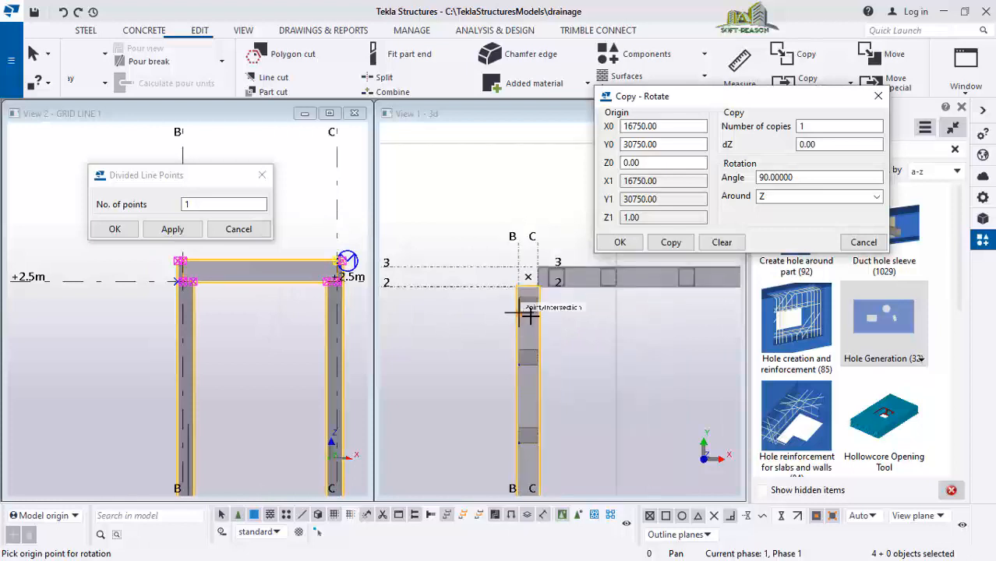
scroll(626, 301, down, 5)
scroll(667, 295, up, 2)
scroll(506, 345, down, 1)
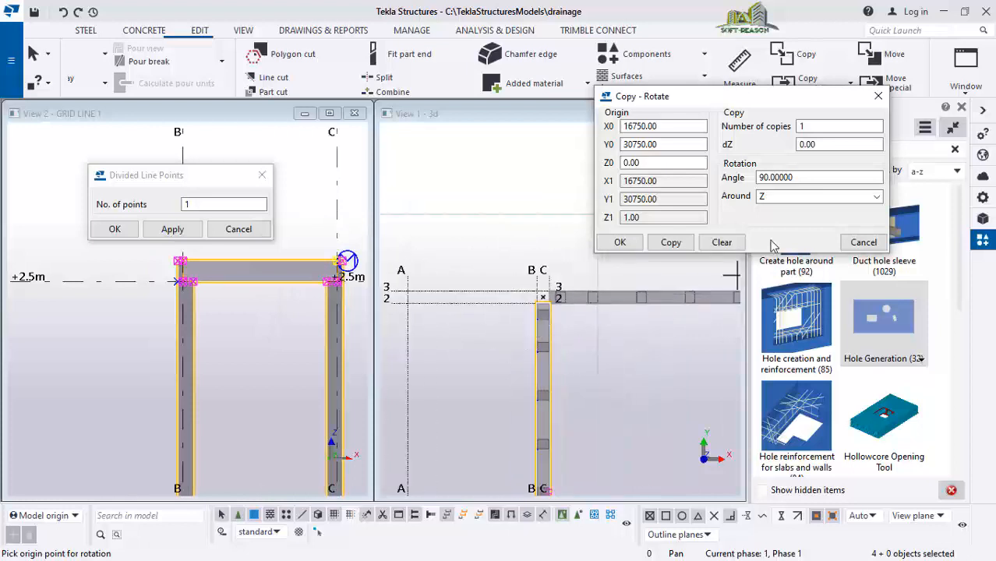
click(621, 242)
Select the rotated drain copy and move it from its end corner to the intersection of grid lines B and 3
scroll(556, 327, down, 2)
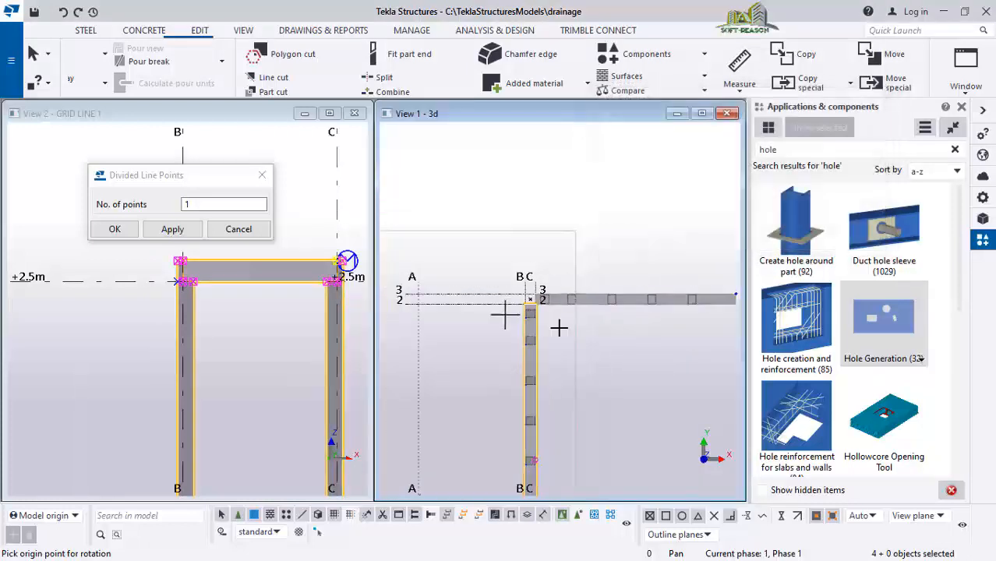
scroll(714, 309, up, 1)
drag(644, 322, 582, 329)
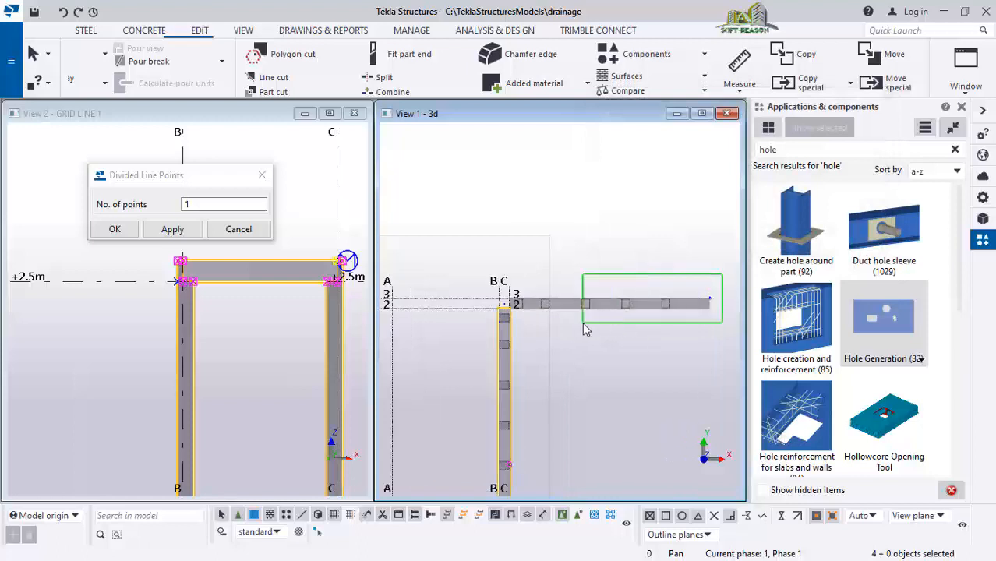
scroll(558, 311, up, 1)
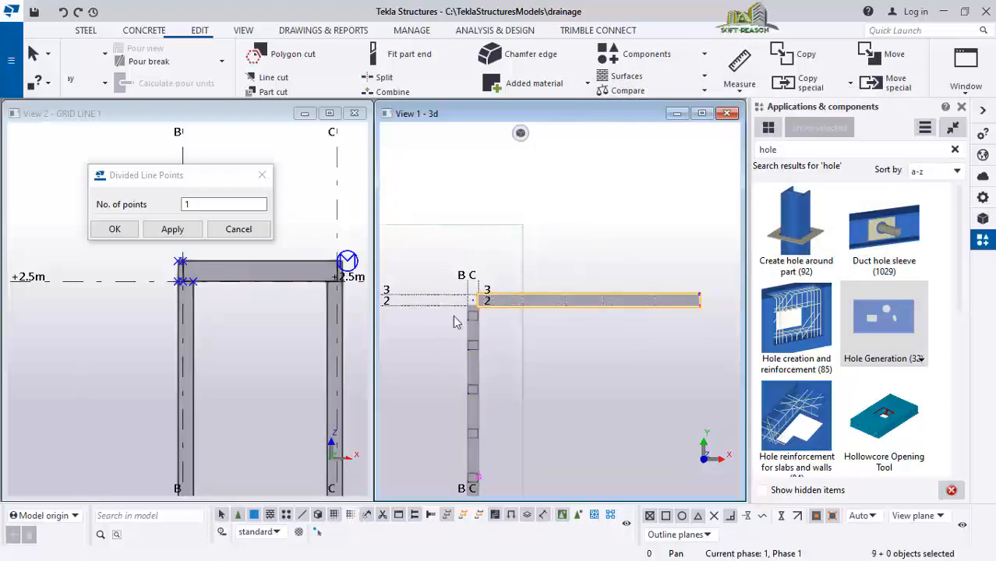
scroll(703, 324, down, 1)
right_click(657, 198)
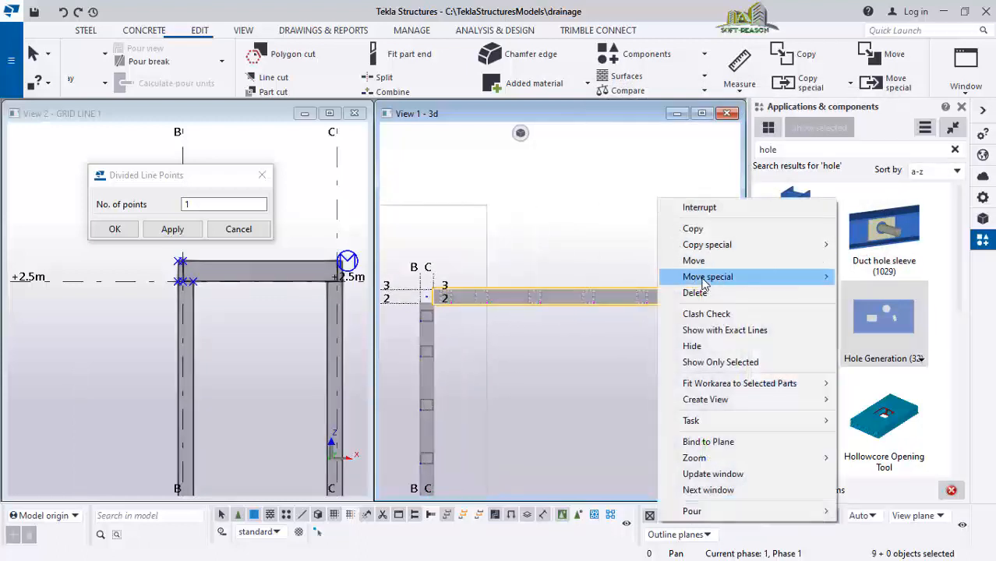
click(677, 260)
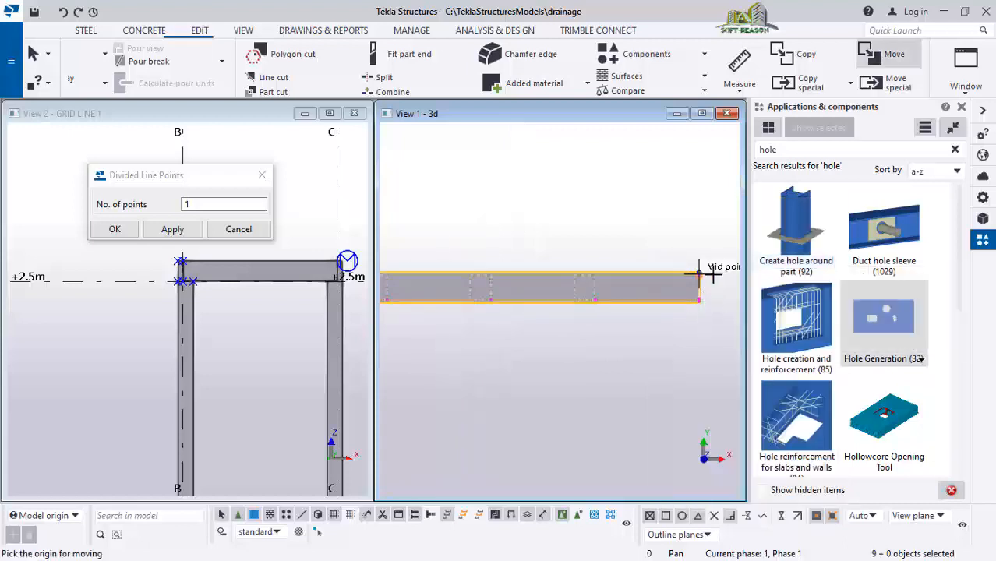
scroll(711, 272, up, 5)
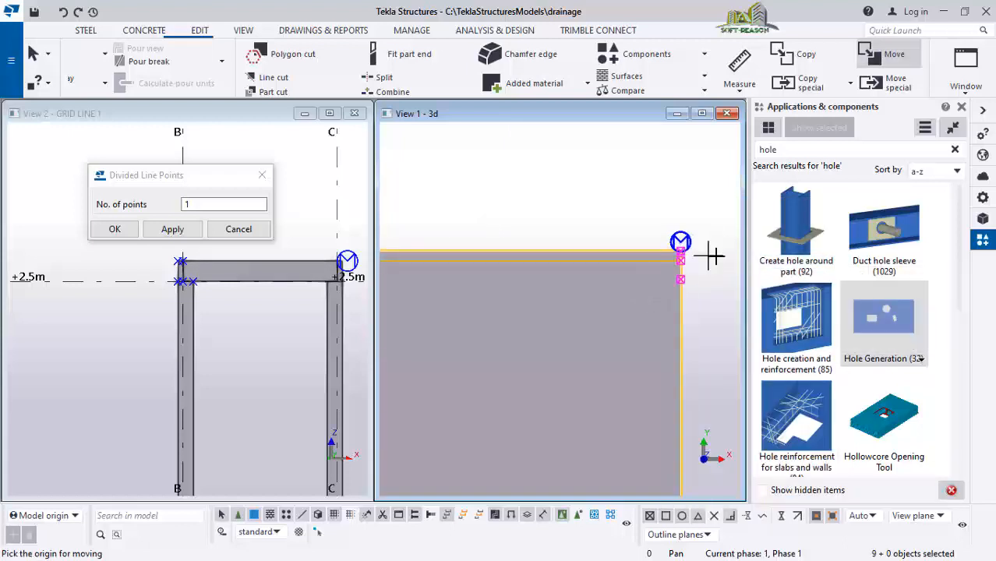
scroll(702, 254, up, 1)
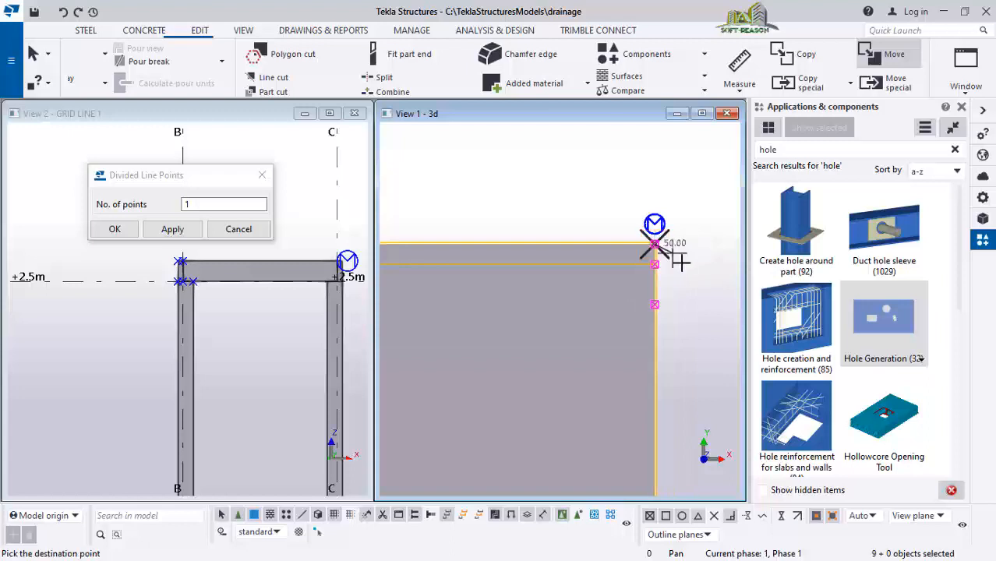
scroll(681, 263, down, 6)
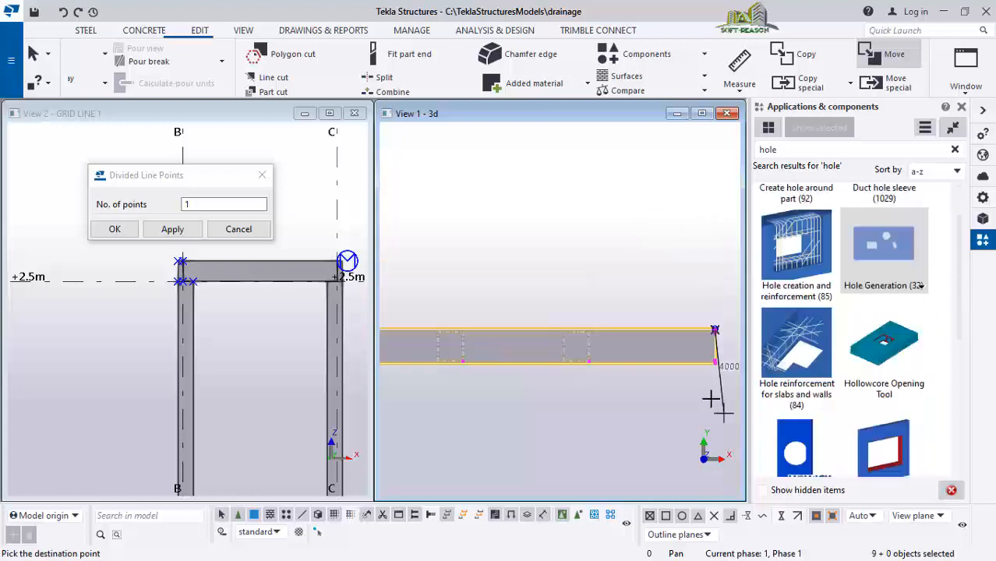
scroll(688, 311, down, 3)
scroll(524, 315, up, 4)
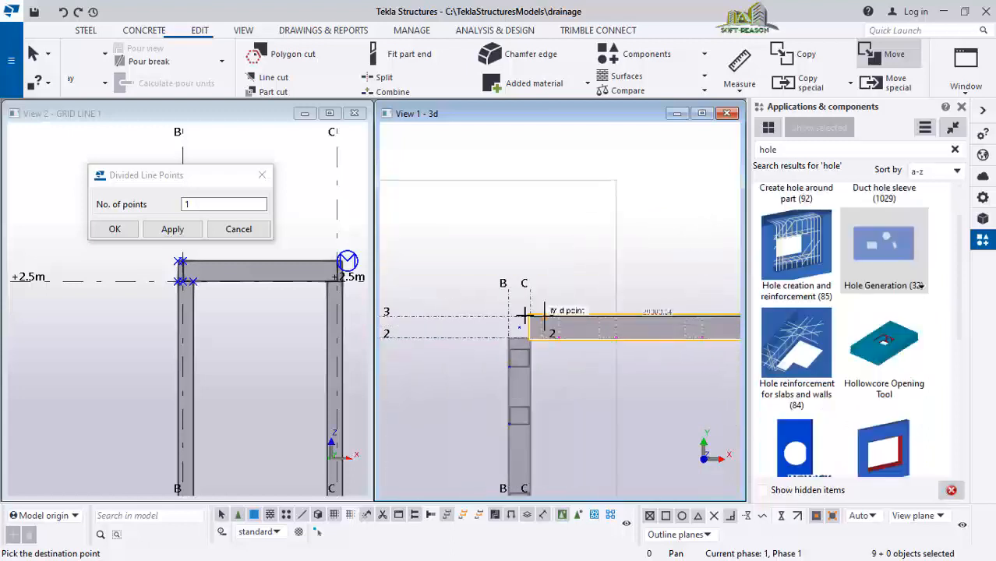
scroll(524, 315, up, 3)
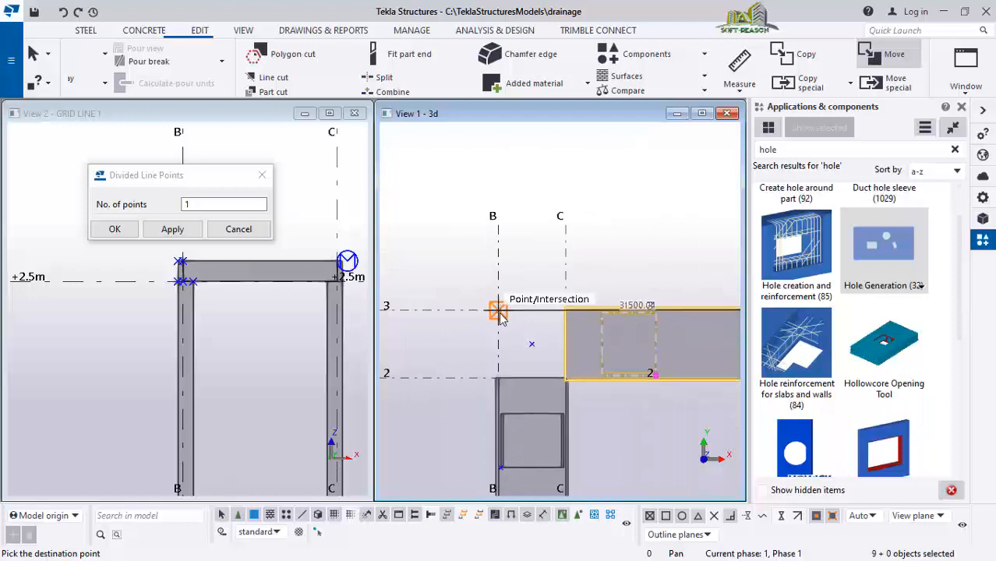
click(499, 311)
scroll(600, 260, down, 4)
click(590, 193)
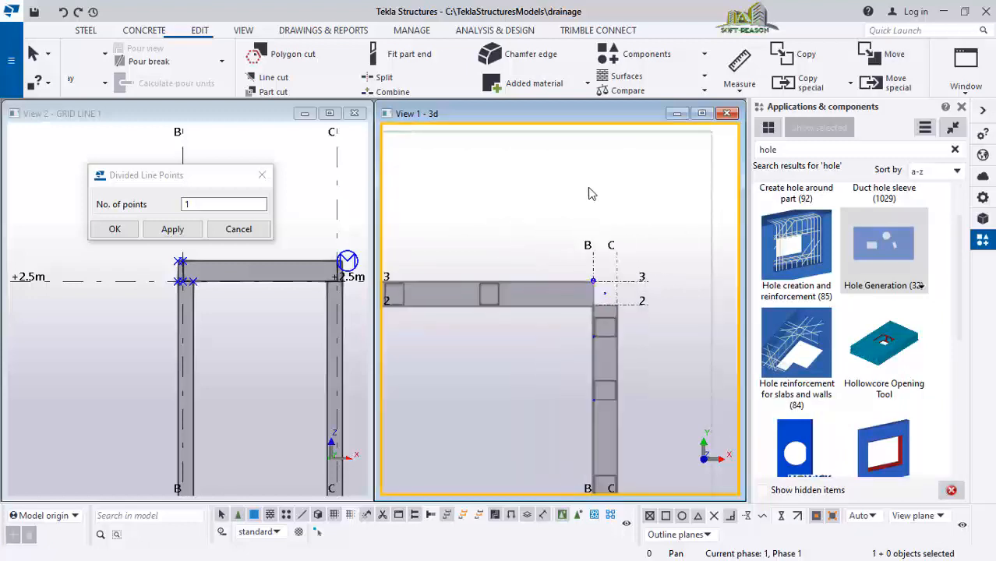
Switch the view to 3D and examine the corner where the two drains meet from several angles
scroll(604, 249, down, 4)
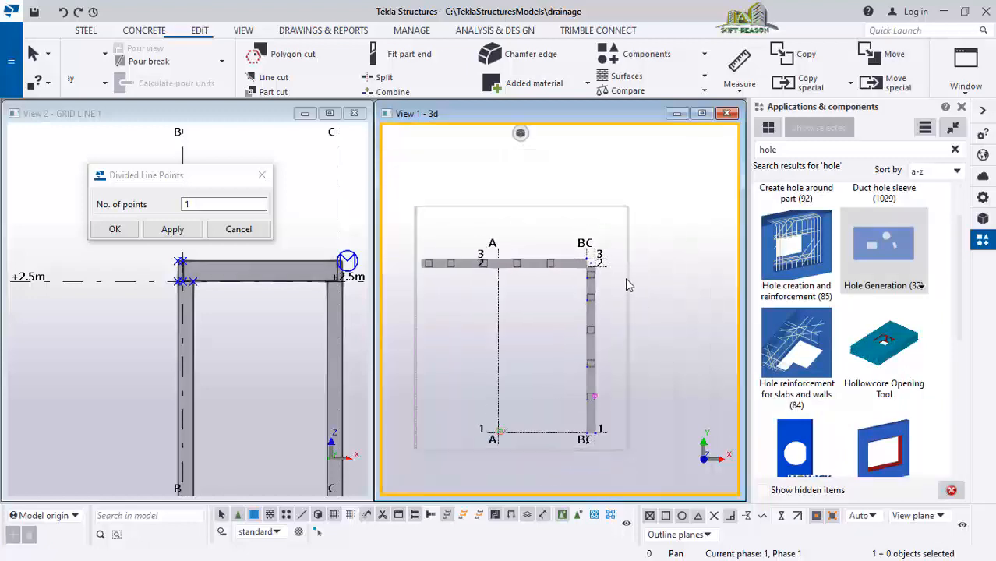
key(ctrl+p)
scroll(672, 263, up, 5)
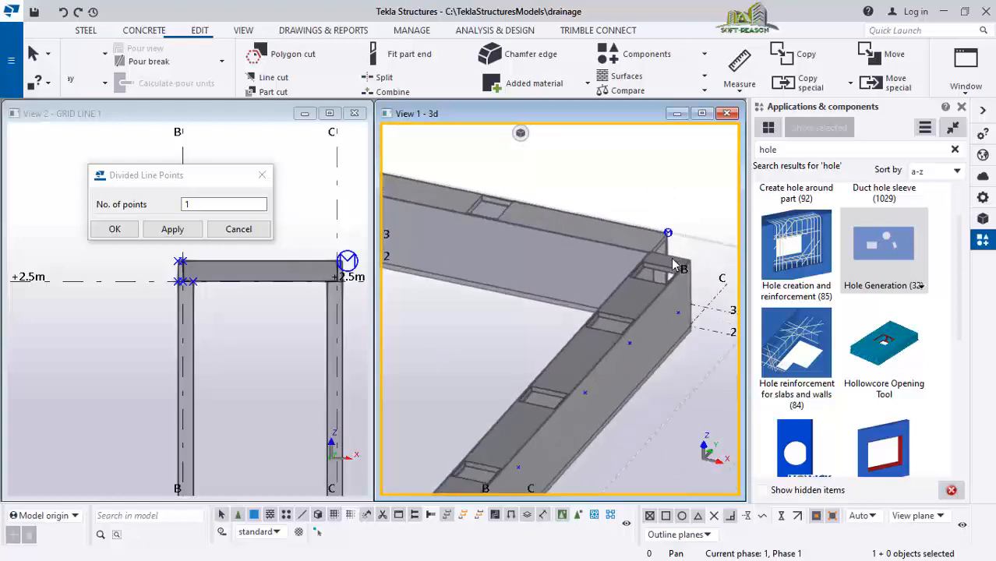
ctrl+middle_drag(673, 263, 428, 261)
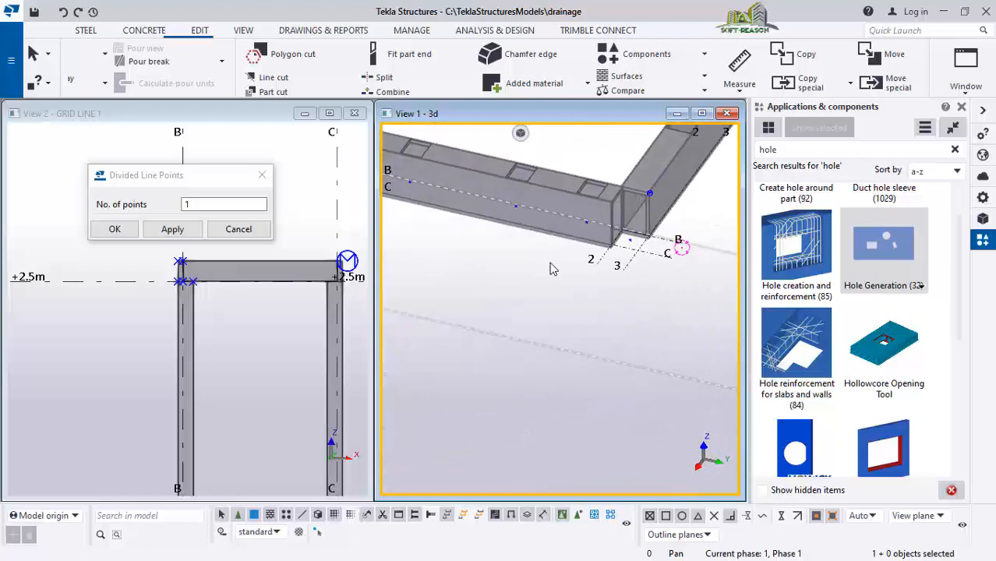
ctrl+middle_drag(551, 268, 554, 260)
scroll(627, 300, down, 5)
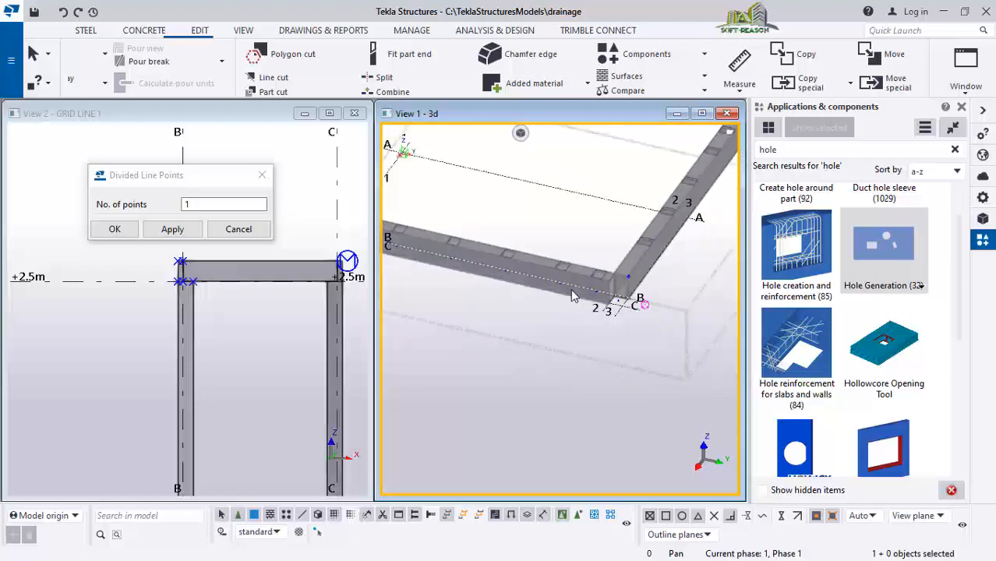
scroll(637, 292, up, 6)
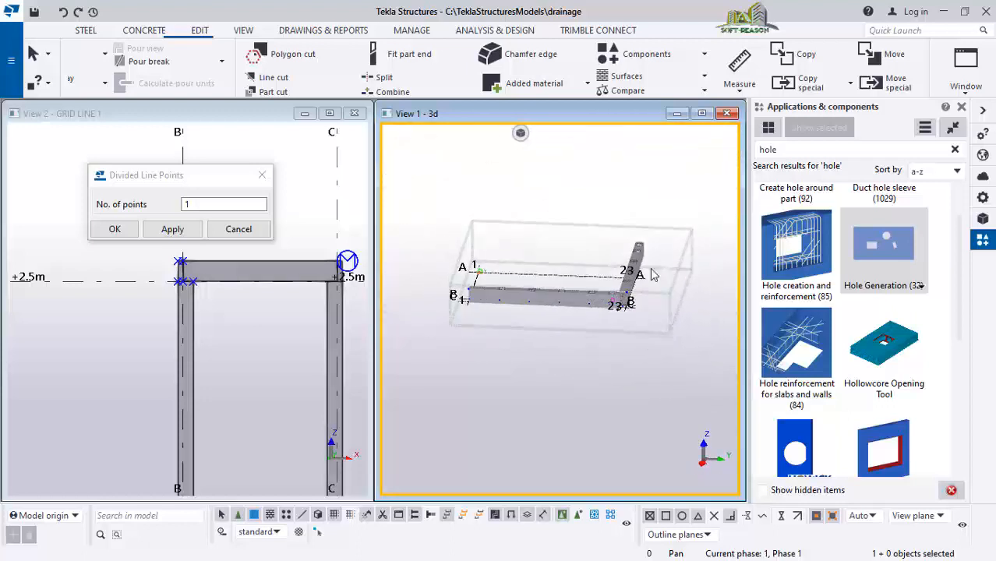
scroll(680, 176, down, 5)
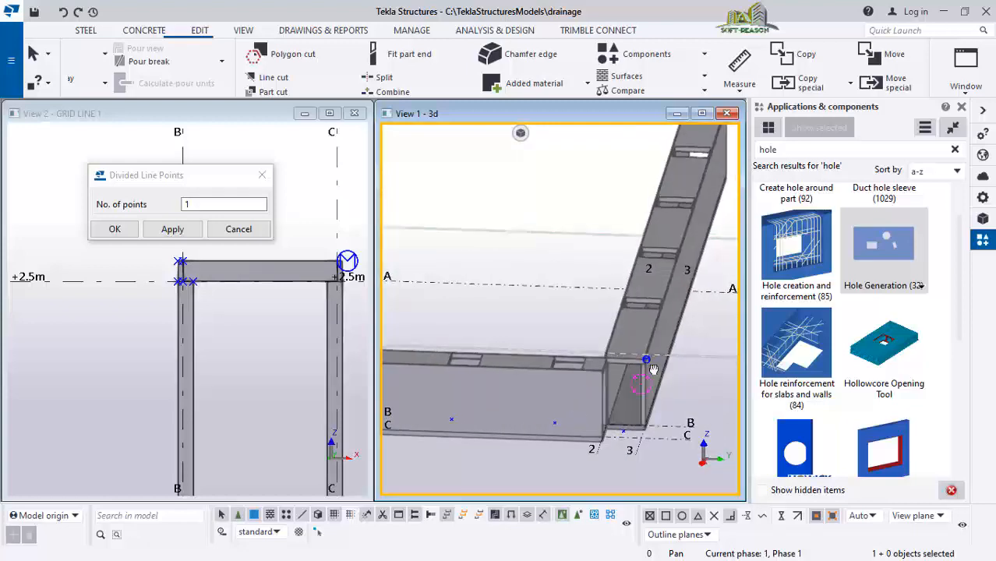
ctrl+middle_drag(676, 355, 444, 392)
scroll(633, 363, up, 3)
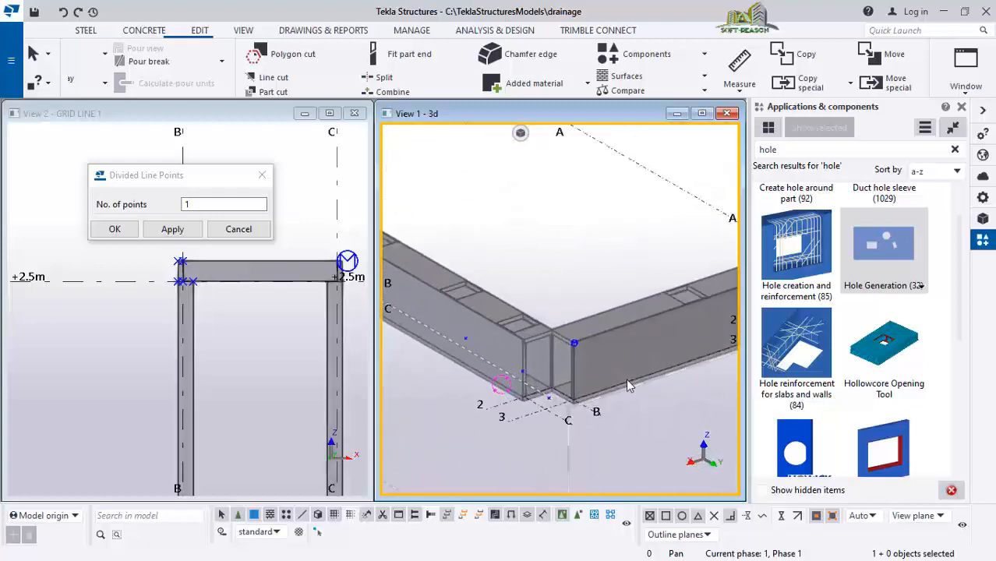
scroll(531, 403, up, 2)
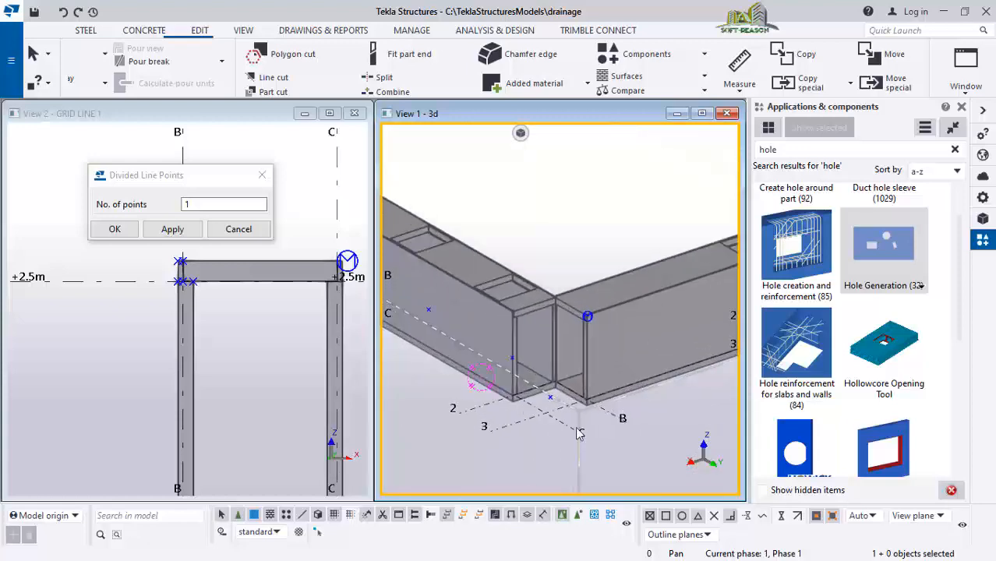
scroll(556, 425, down, 3)
ctrl+middle_drag(556, 431, 622, 273)
scroll(590, 166, up, 5)
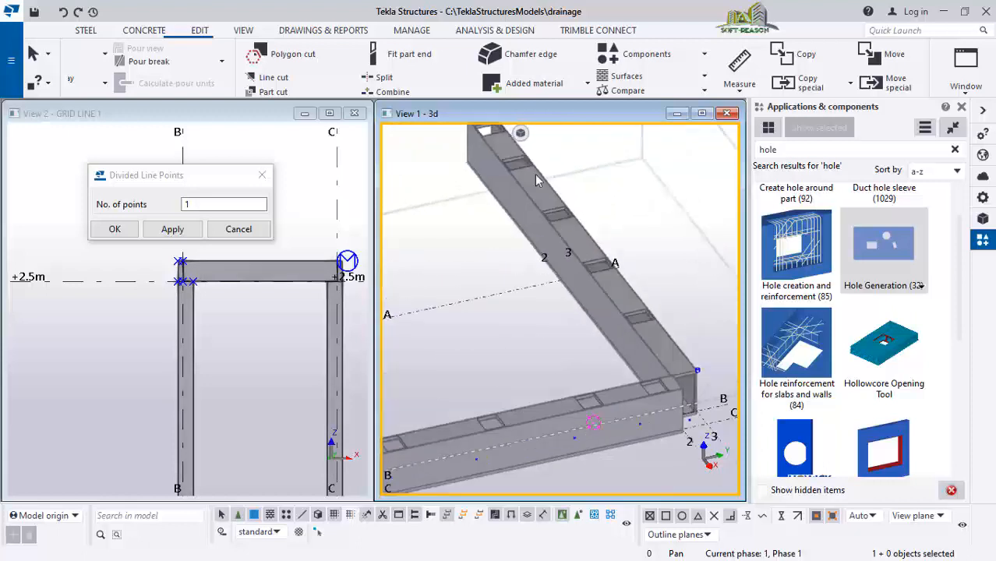
scroll(543, 213, down, 3)
mouse_move(636, 329)
ctrl+middle_down()
mouse_move(633, 306)
mouse_move(614, 290)
mouse_move(610, 298)
ctrl+middle_up()
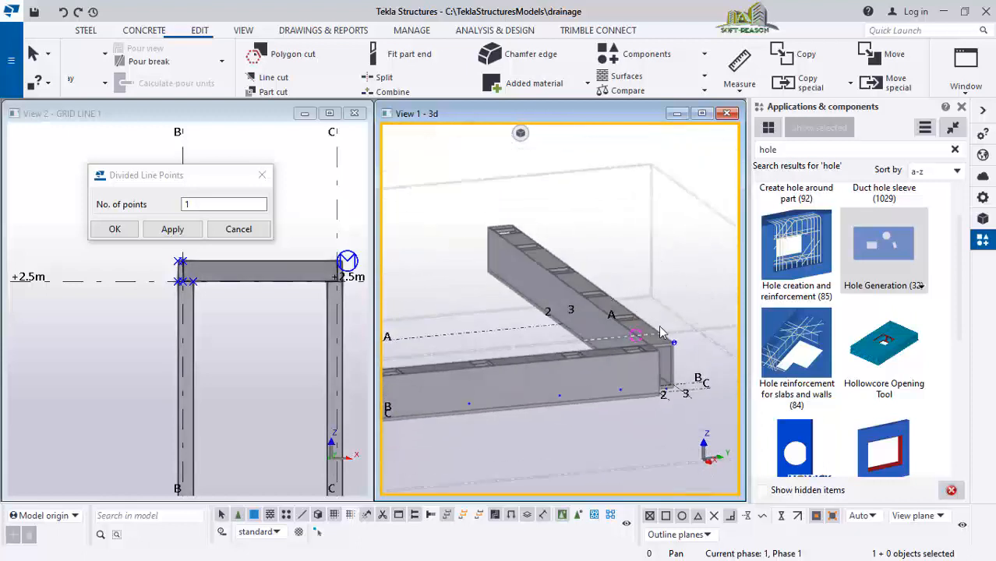
scroll(655, 298, down, 3)
ctrl+middle_drag(527, 356, 678, 369)
scroll(681, 371, down, 3)
scroll(697, 388, up, 10)
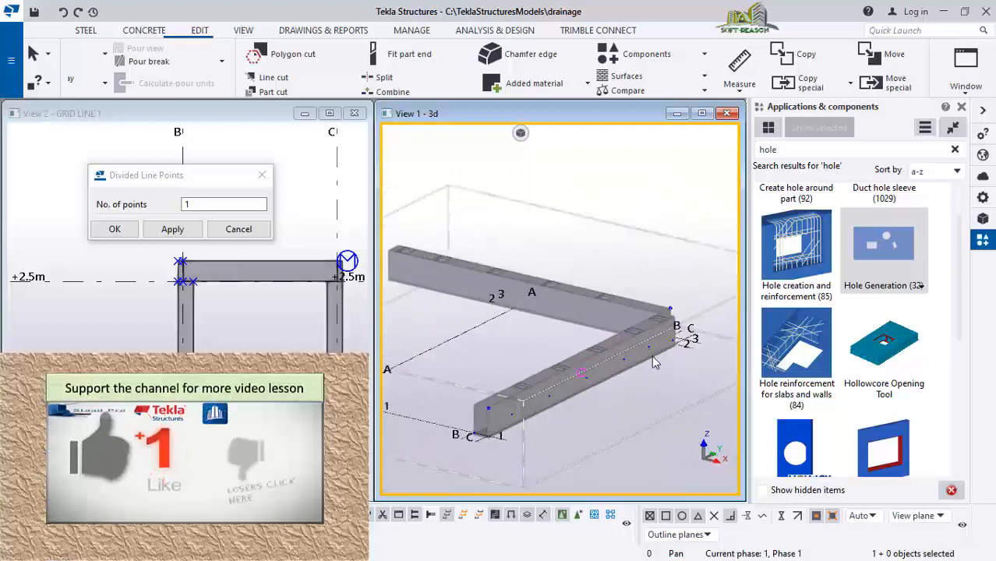